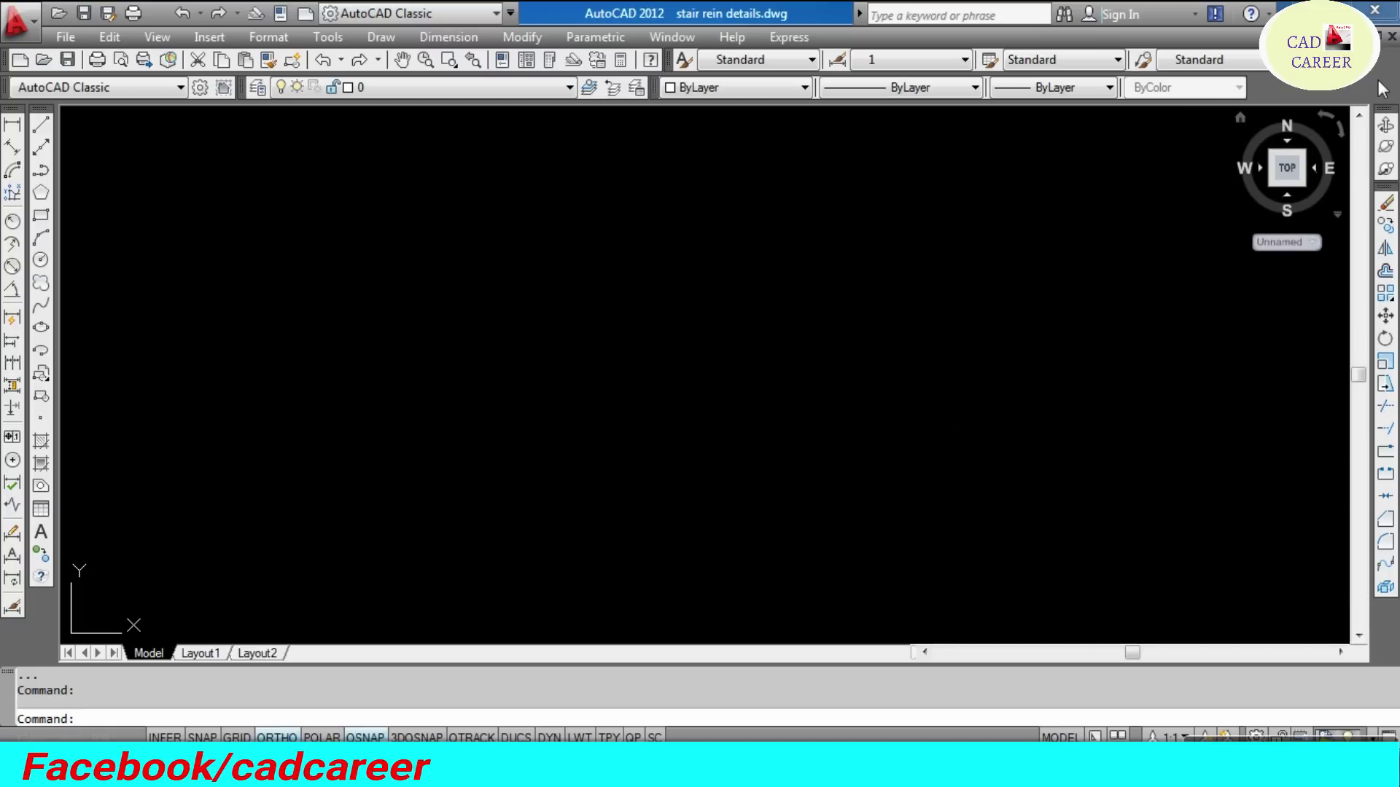
- Draw the first step with a 6" riser and a 10" tread
key("Escape")
key("Escape")
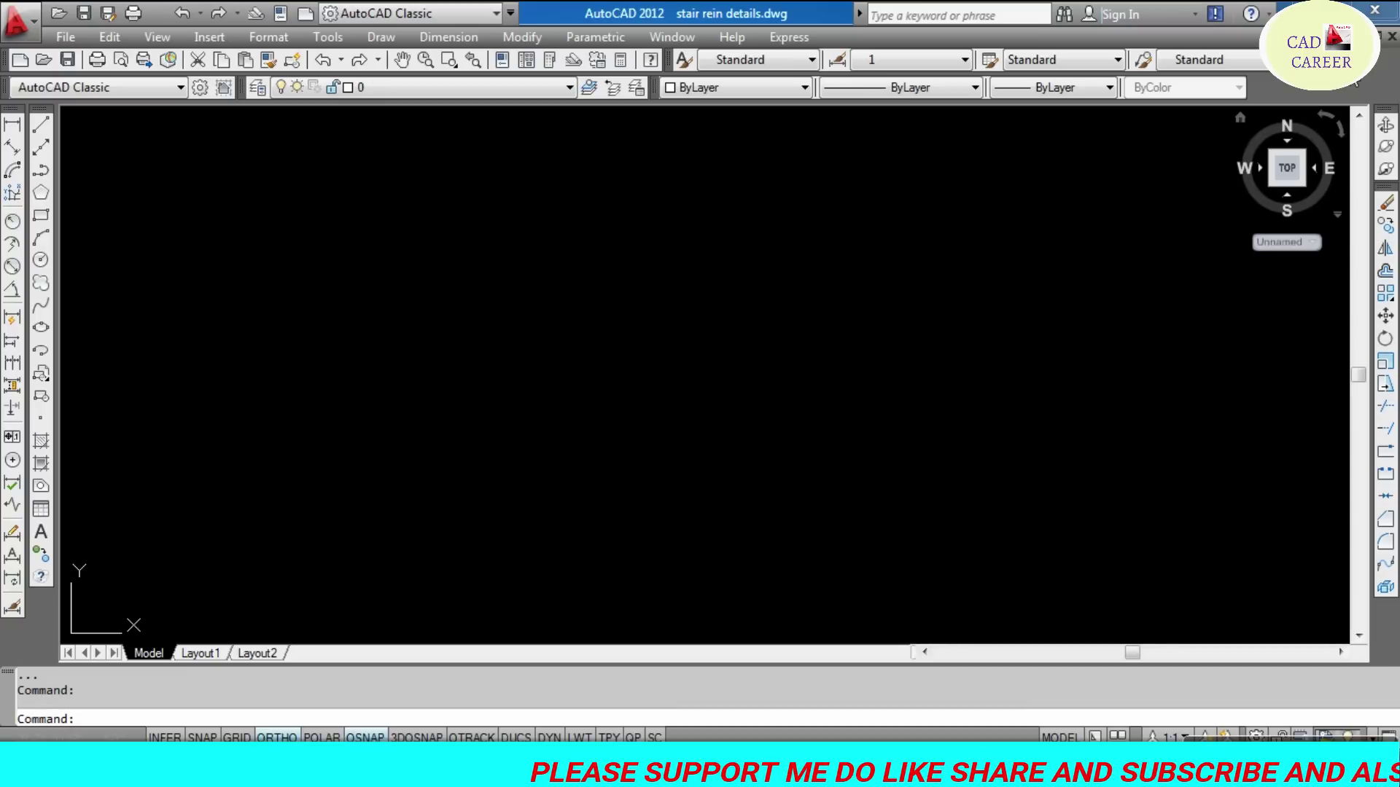
key("Escape")
key("Escape")
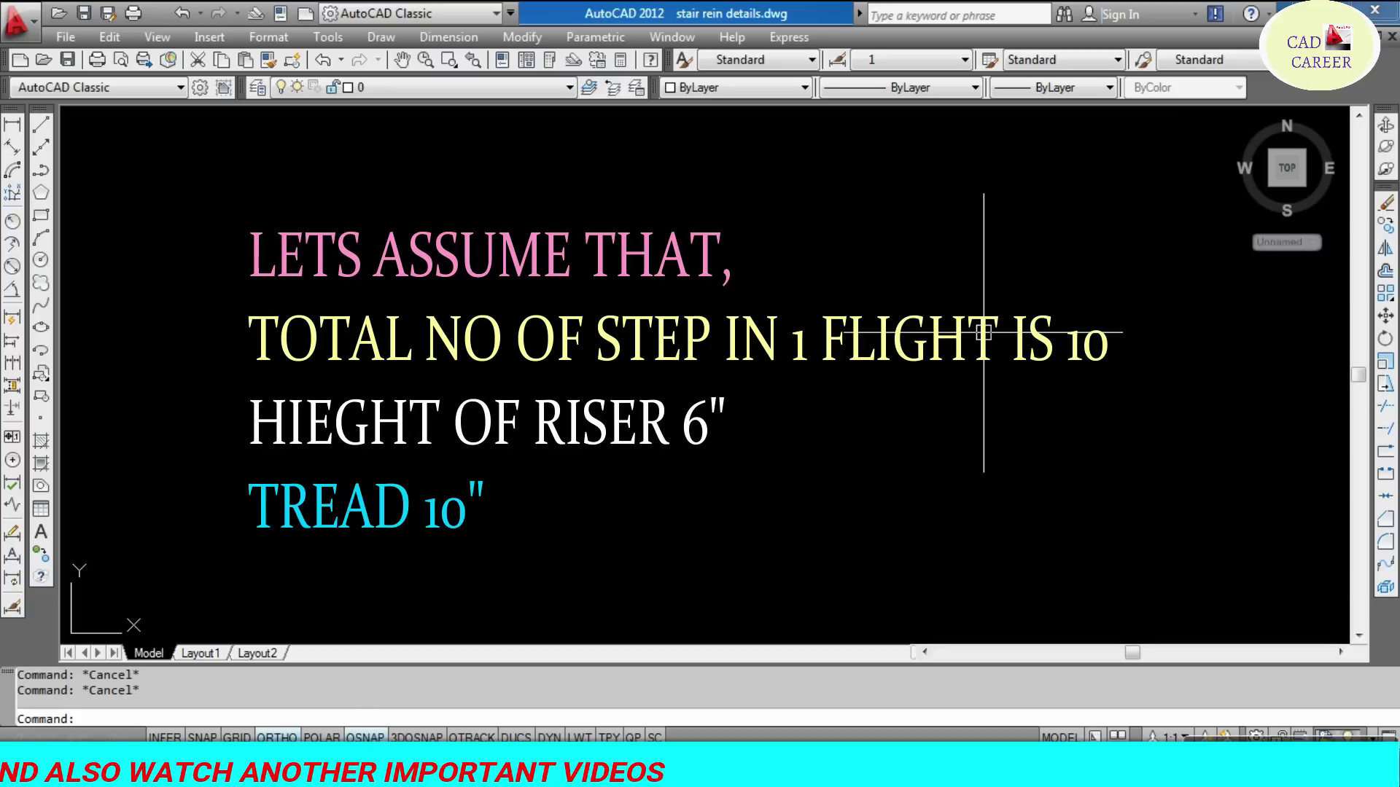
type("l")
key("Return")
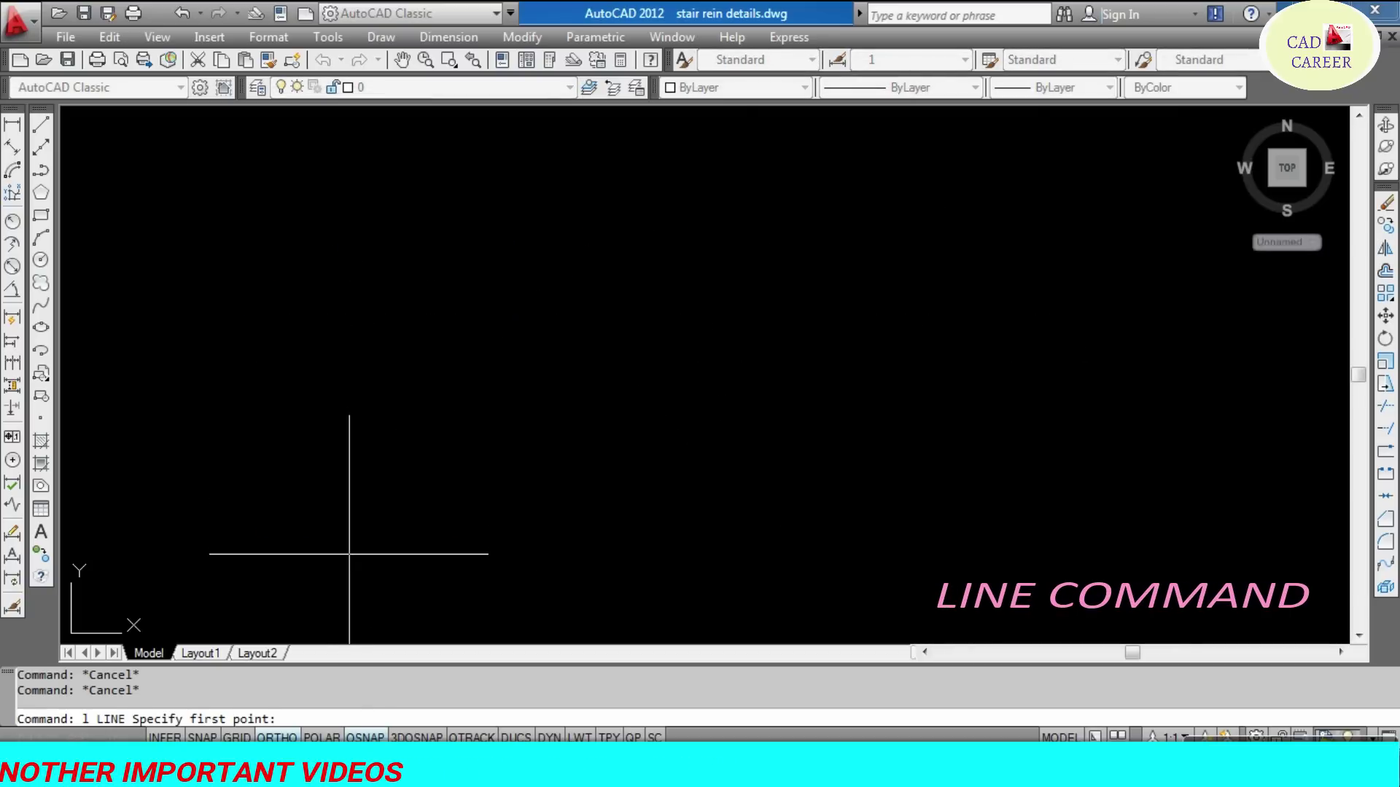
left_click(349, 554)
type("6")
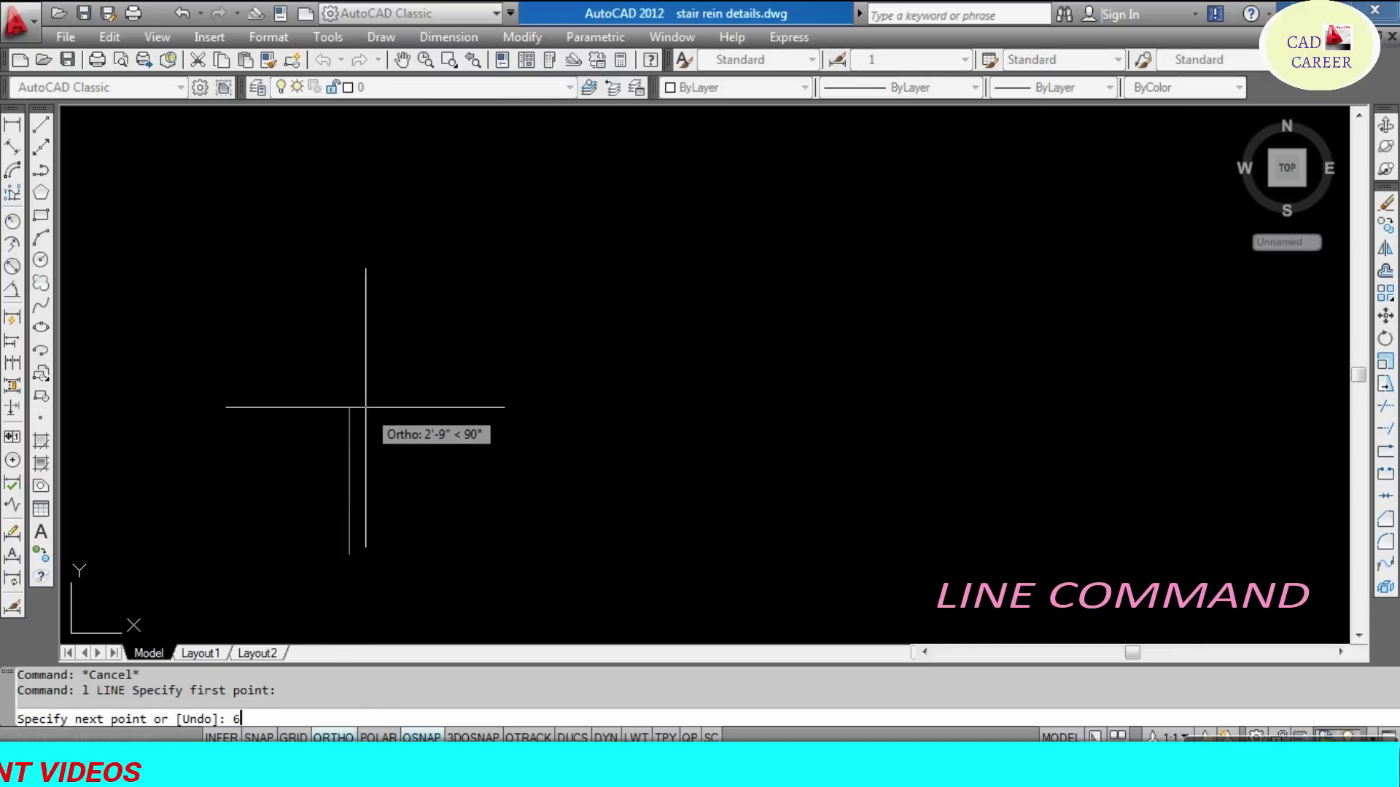
key("Return")
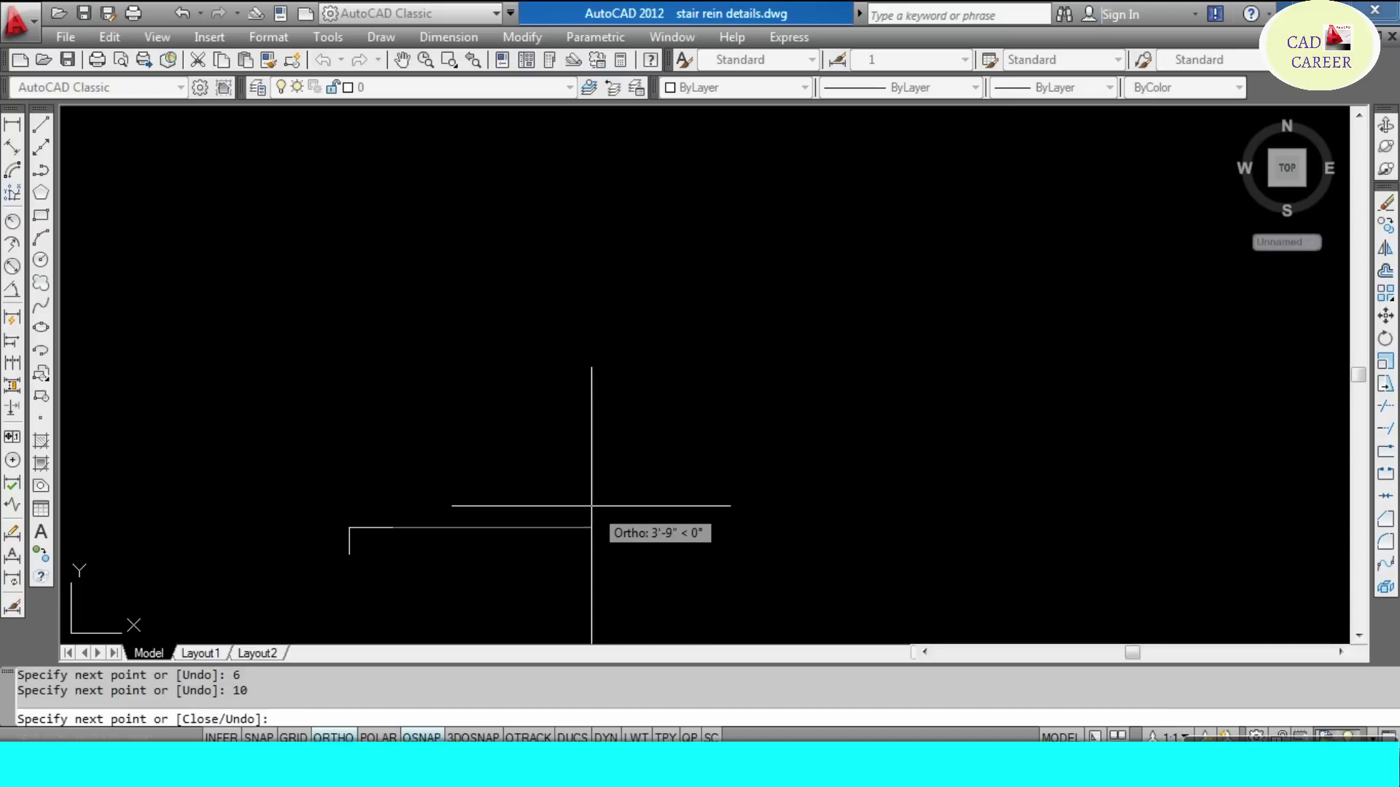
key("Escape")
- Copy the step corner-to-corner nine times diagonally up to the right
left_click(430, 500)
left_click(337, 578)
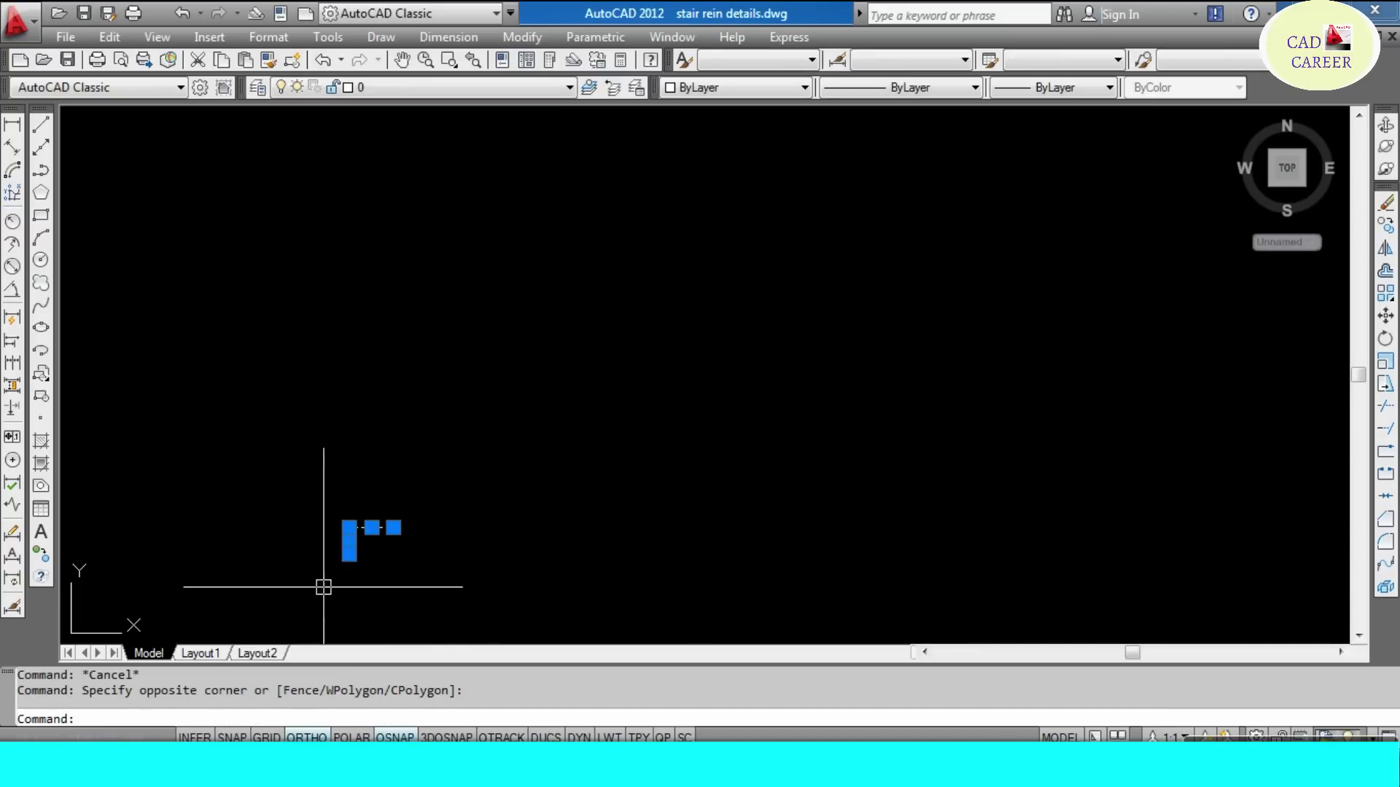
type("co")
key("Return")
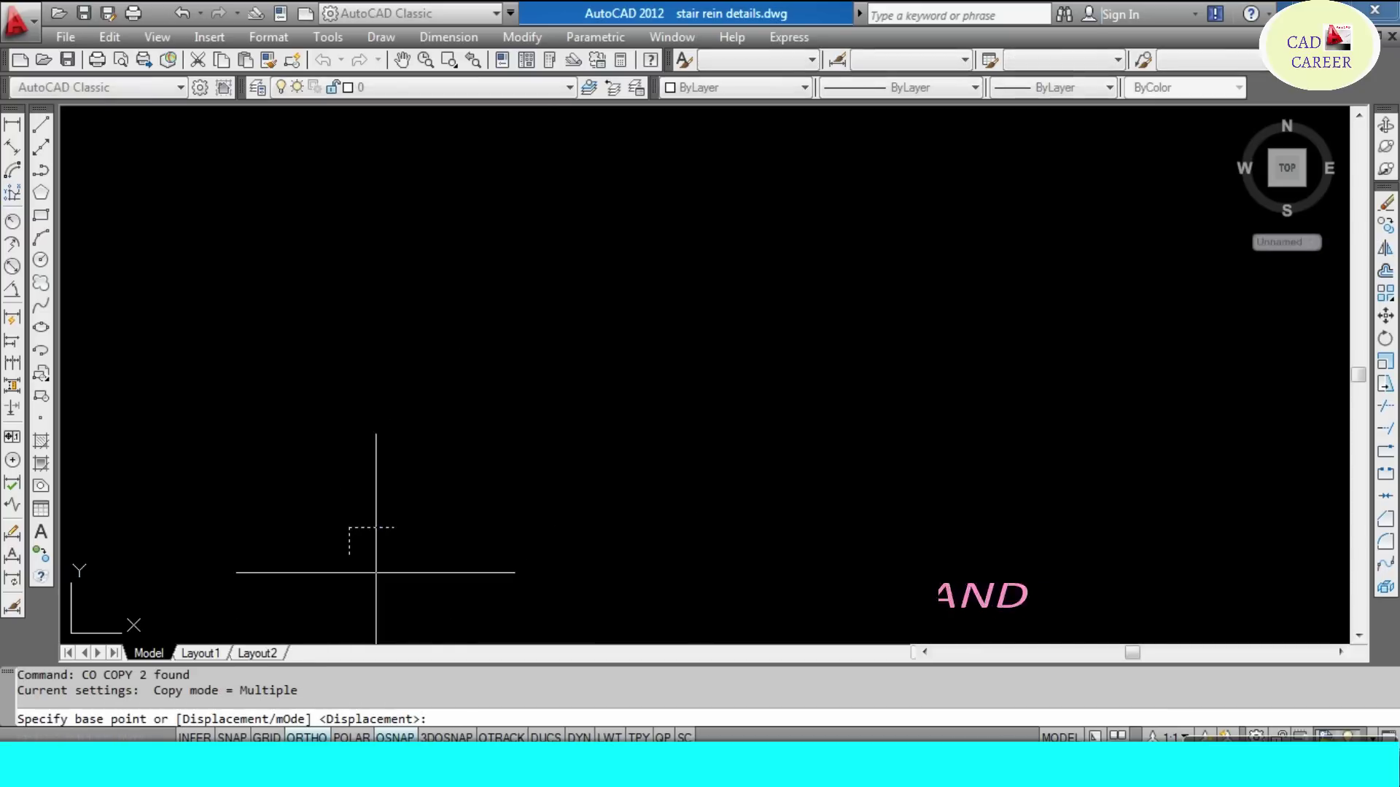
left_click(349, 554)
left_click(393, 527)
left_click(437, 500)
left_click(482, 474)
left_click(526, 447)
left_click(571, 421)
left_click(615, 395)
left_click(659, 368)
left_click(748, 315)
left_click(791, 288)
key("Escape")
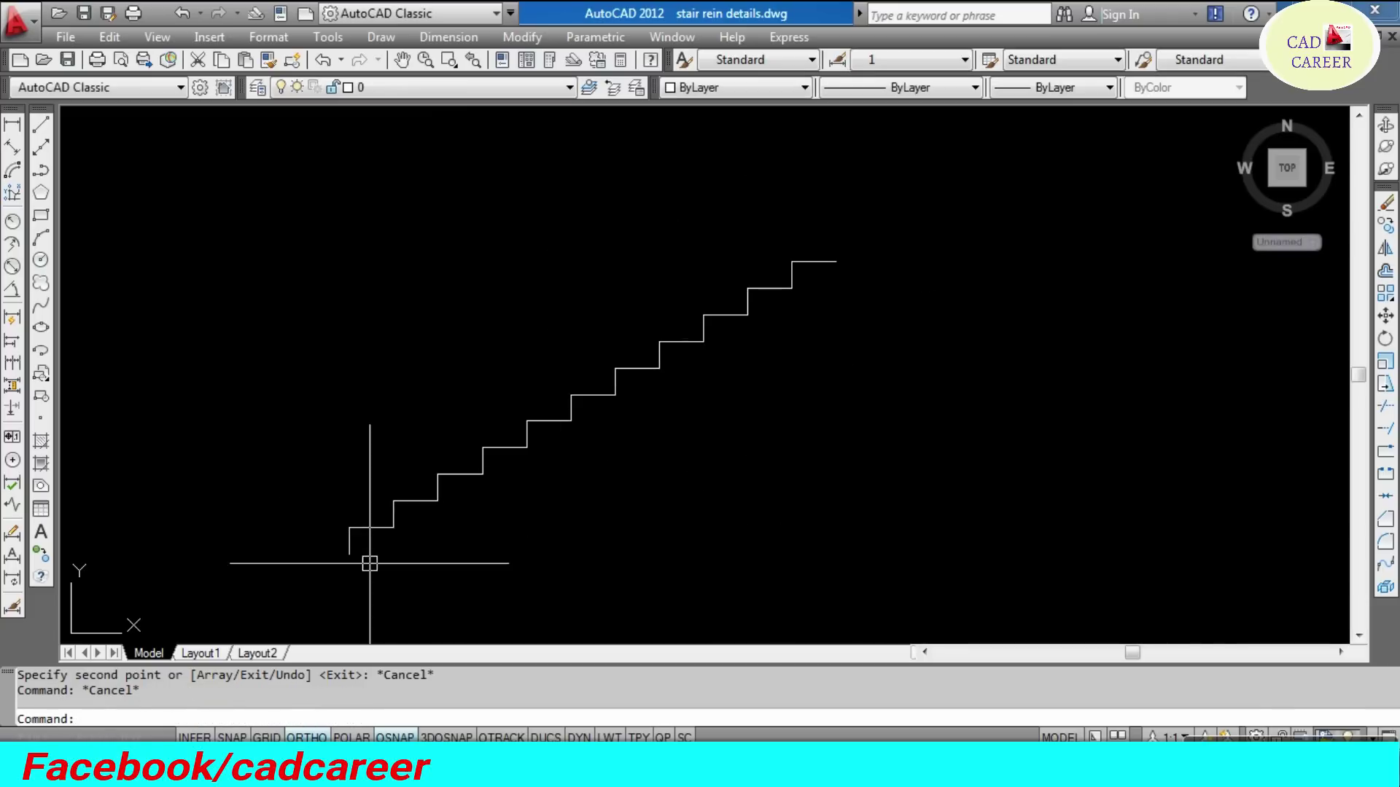
- Erase the extra step at the top of the flight
middle_click_drag(540, 491, 462, 499)
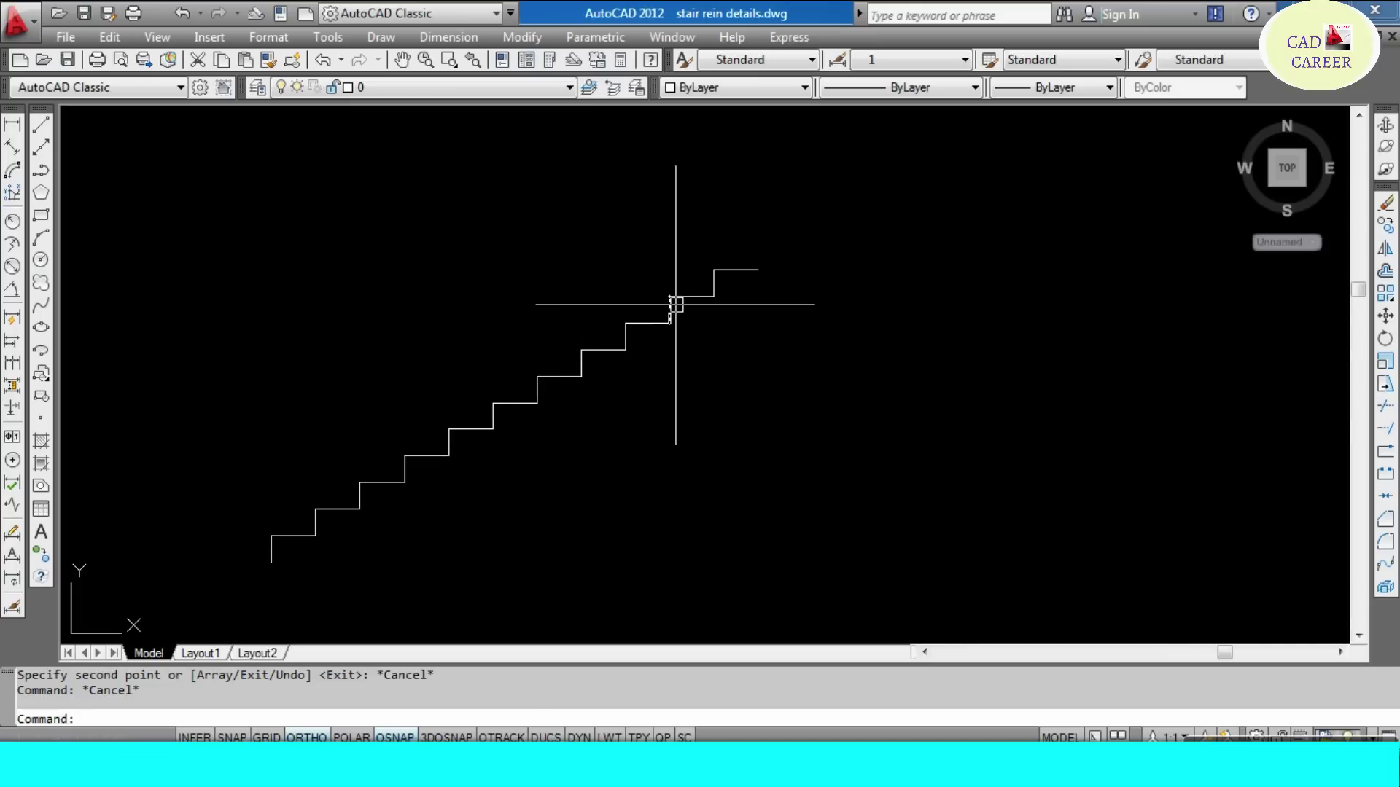
left_click(770, 236)
left_click(684, 313)
type("e")
key("Return")
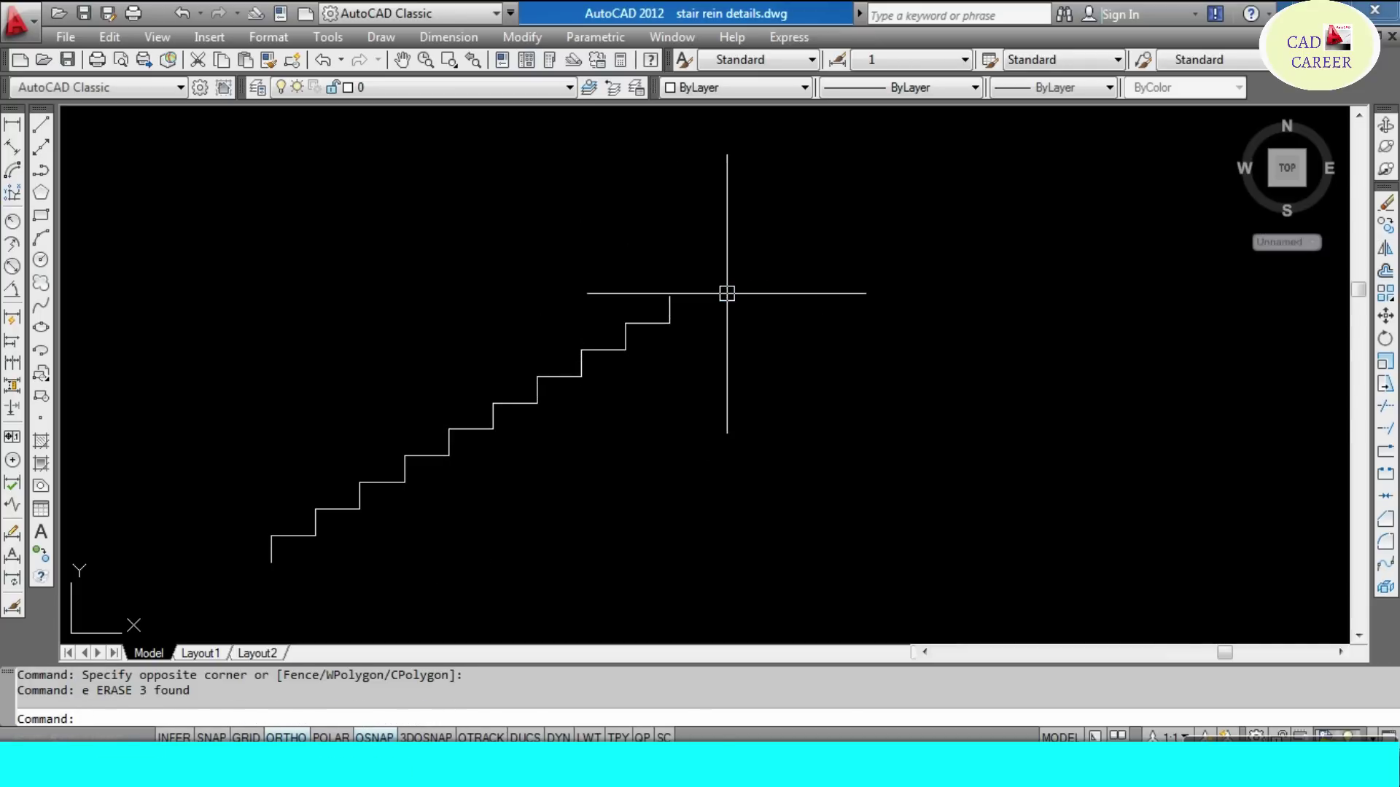
scroll(610, 350, "down", 4)
scroll(588, 350, "up", 2)
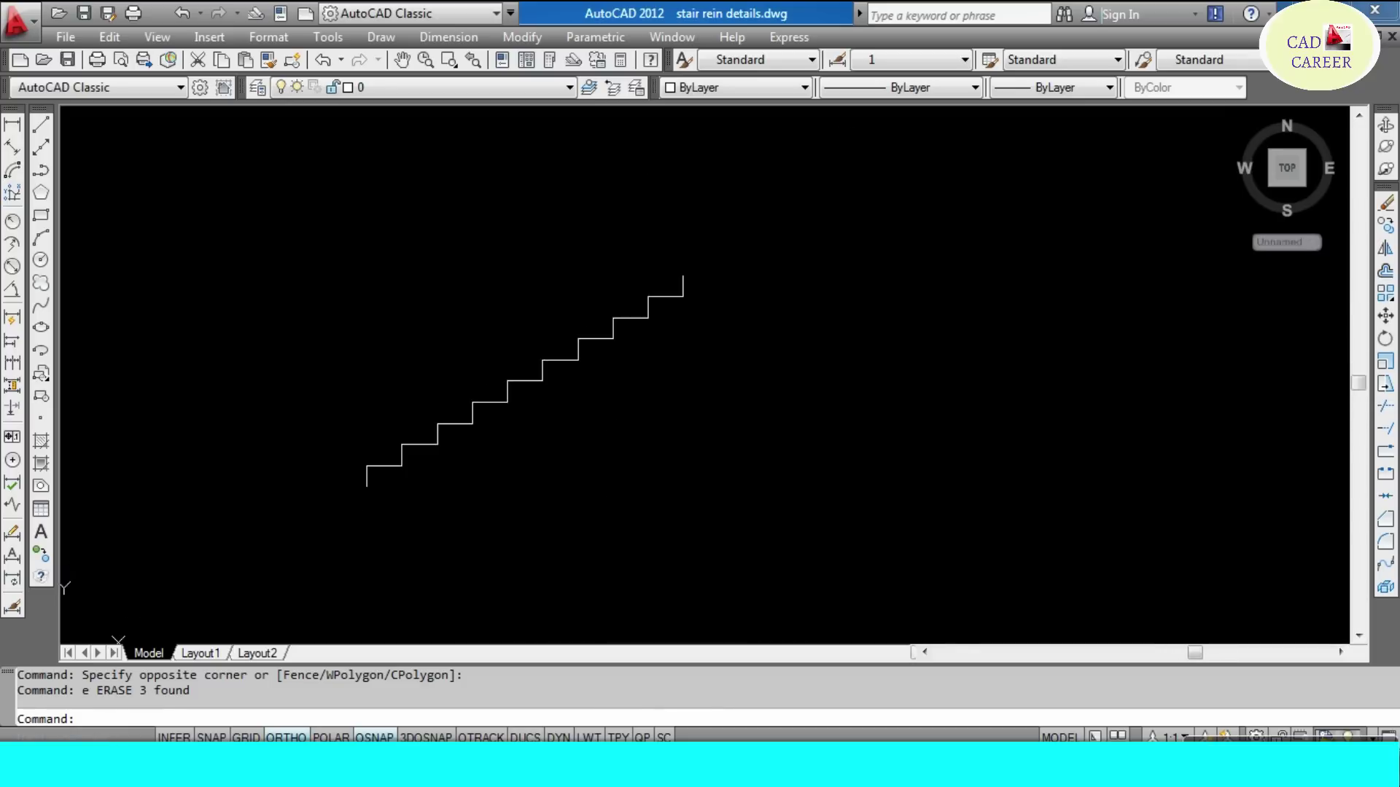
key("Escape")
key("Escape")
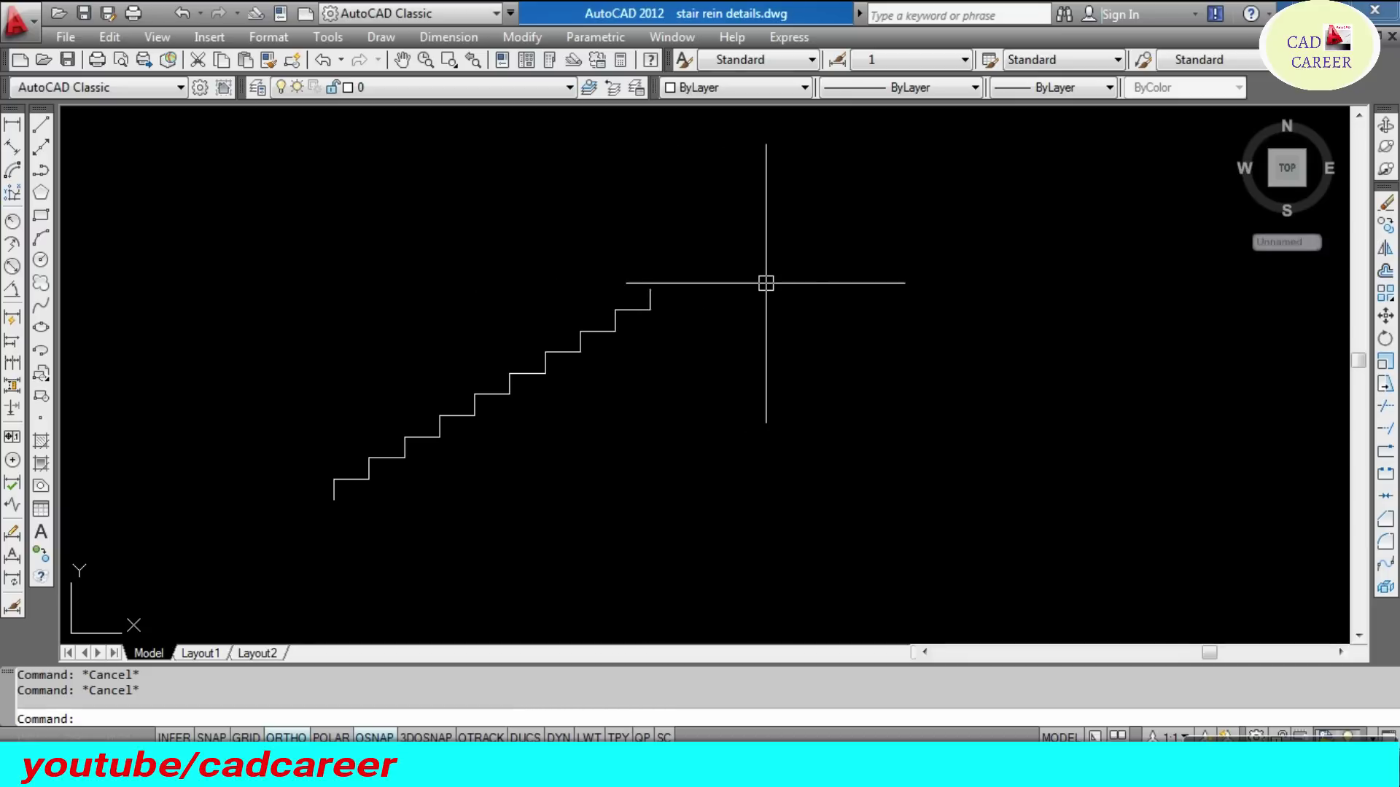
type("L")
- Draw a 4' landing line to the right from the top stair corner
key("Return")
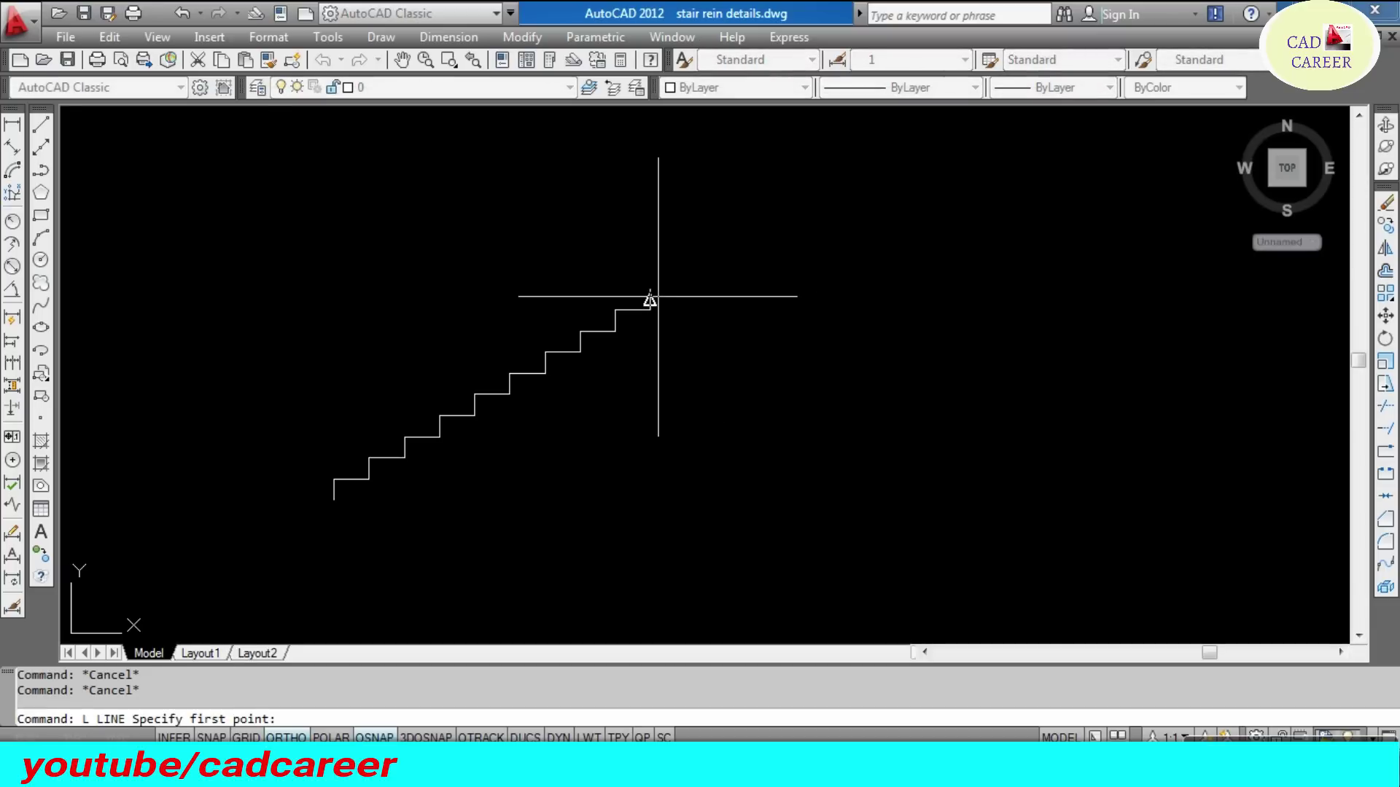
left_click(649, 290)
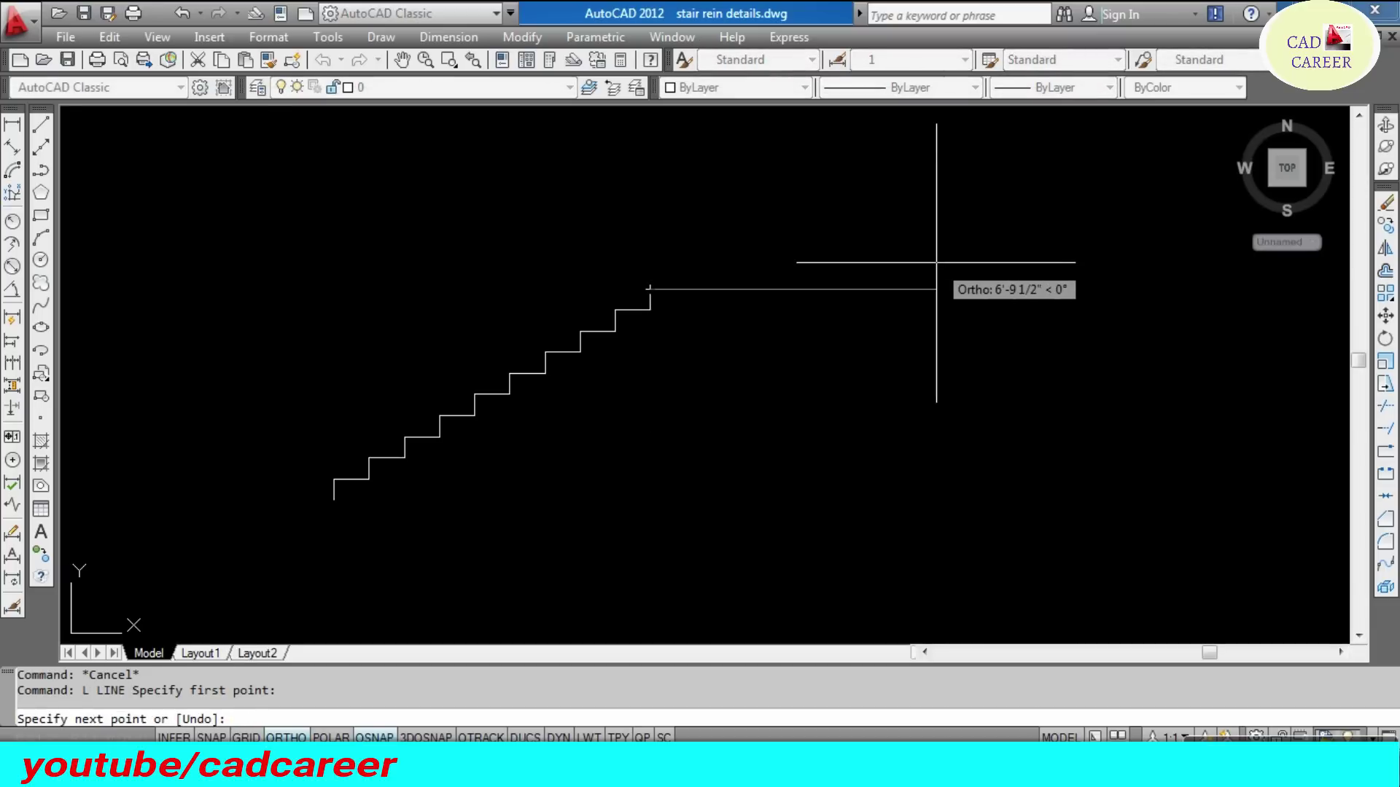
type("4'")
key("Return")
key("Escape")
key("Escape")
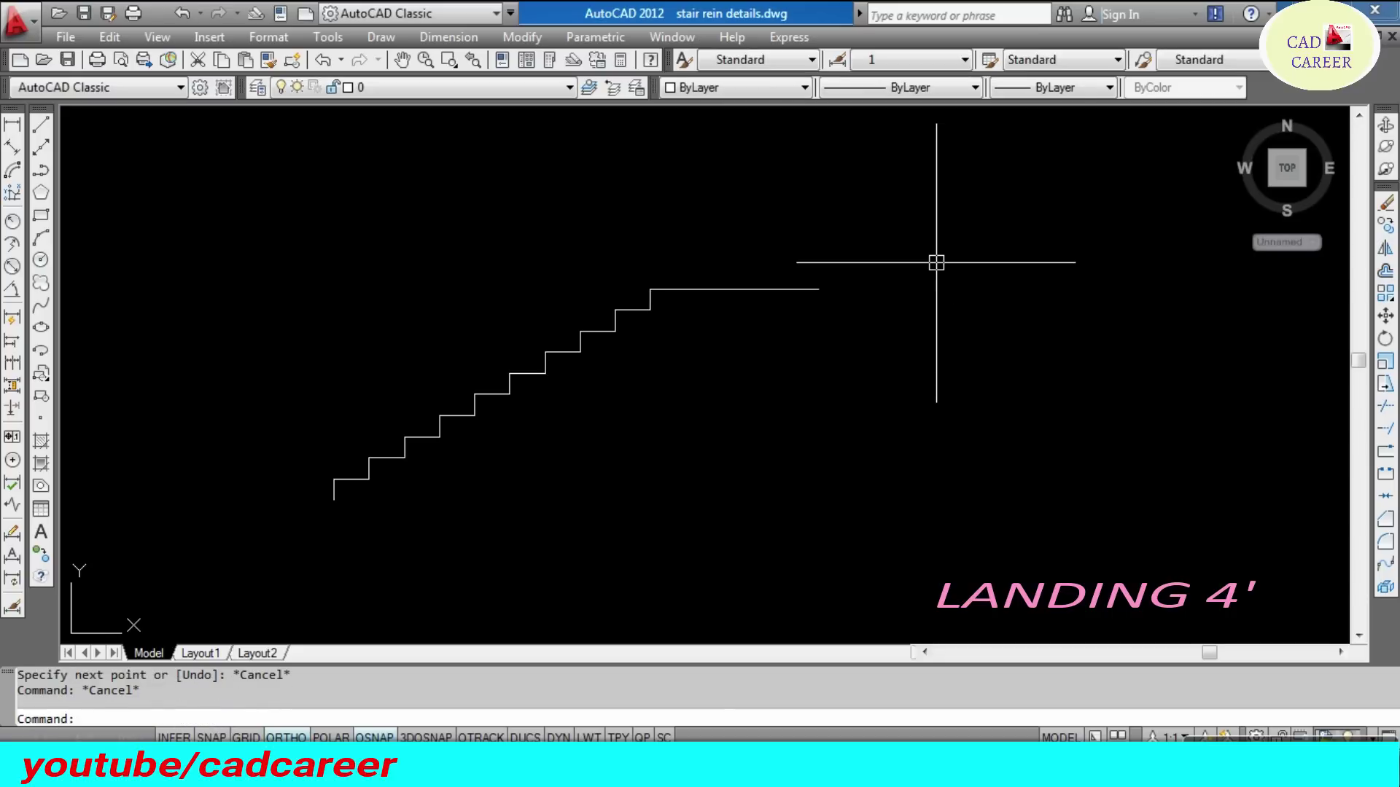
key("Escape")
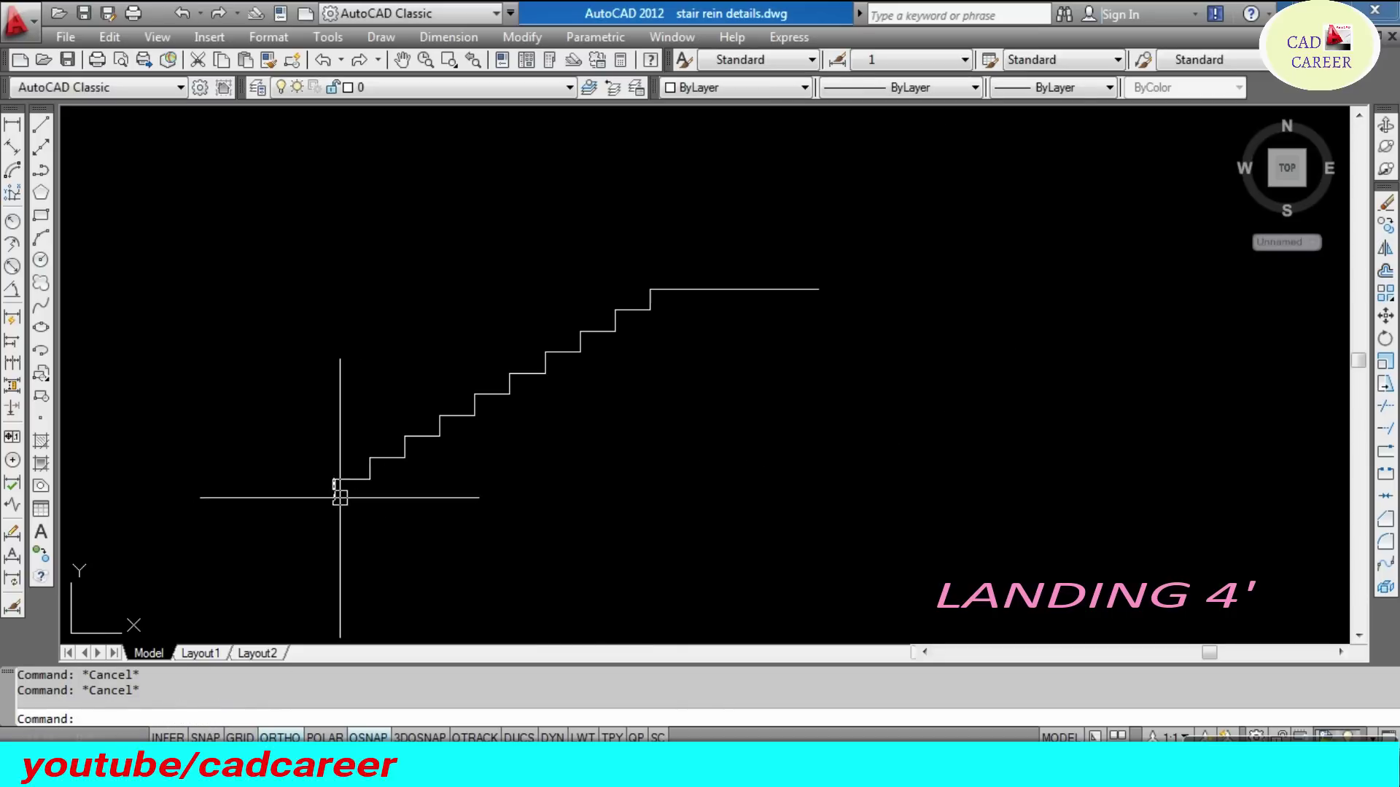
- Draw a 5' floor line to the left from the stair's bottom corner
type("l")
key("Return")
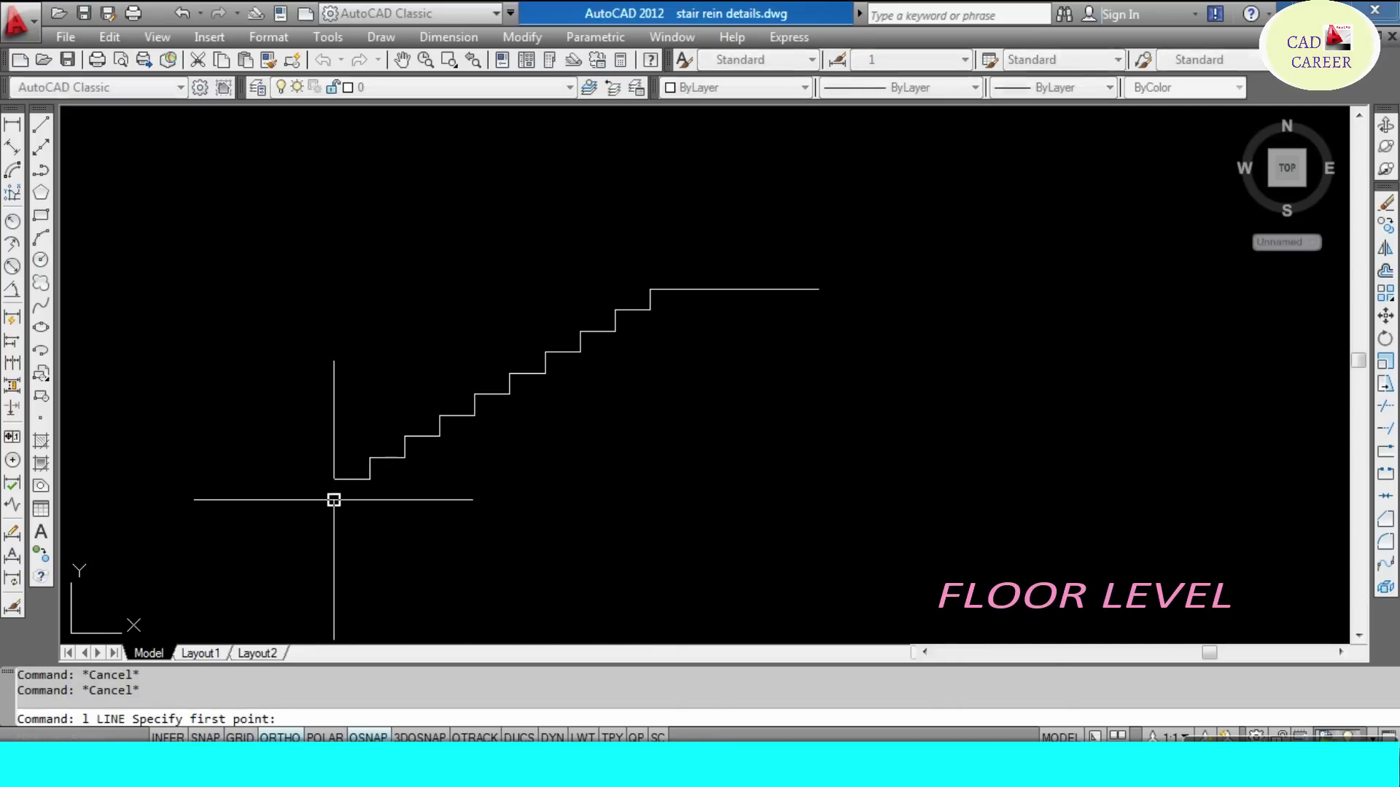
left_click(334, 501)
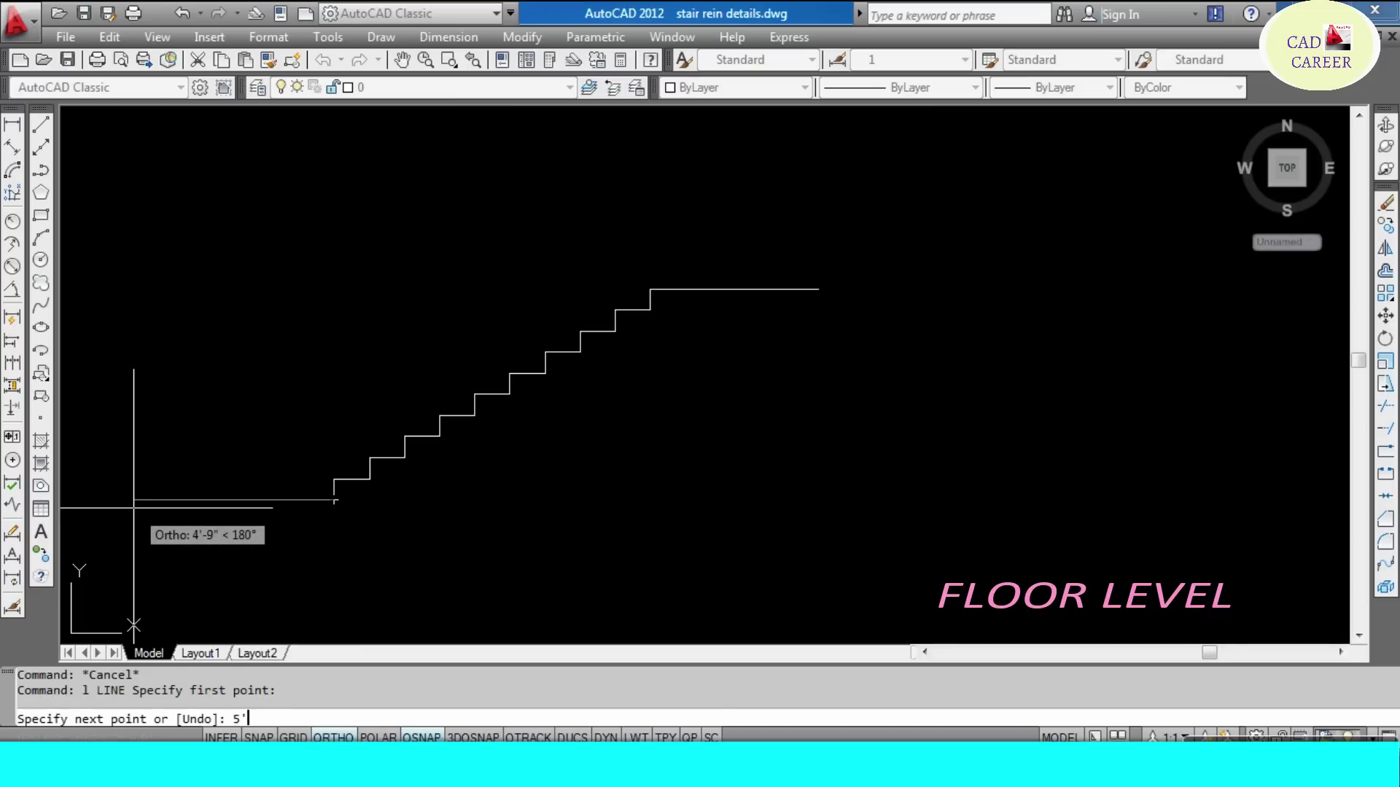
key("Return")
key("Escape")
key("Escape")
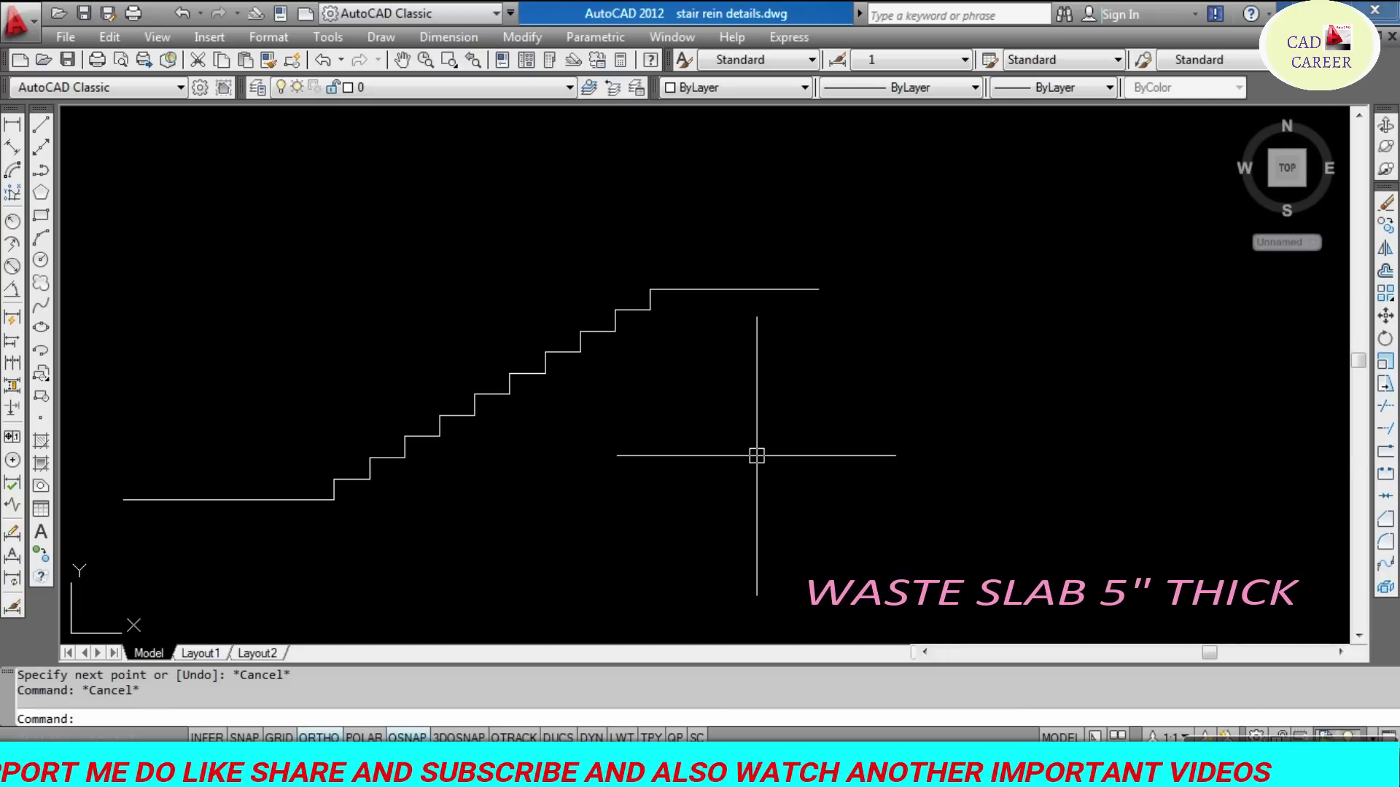
- Offset the floor line and the landing line 5 downward for slab thickness
type("o")
key("Return")
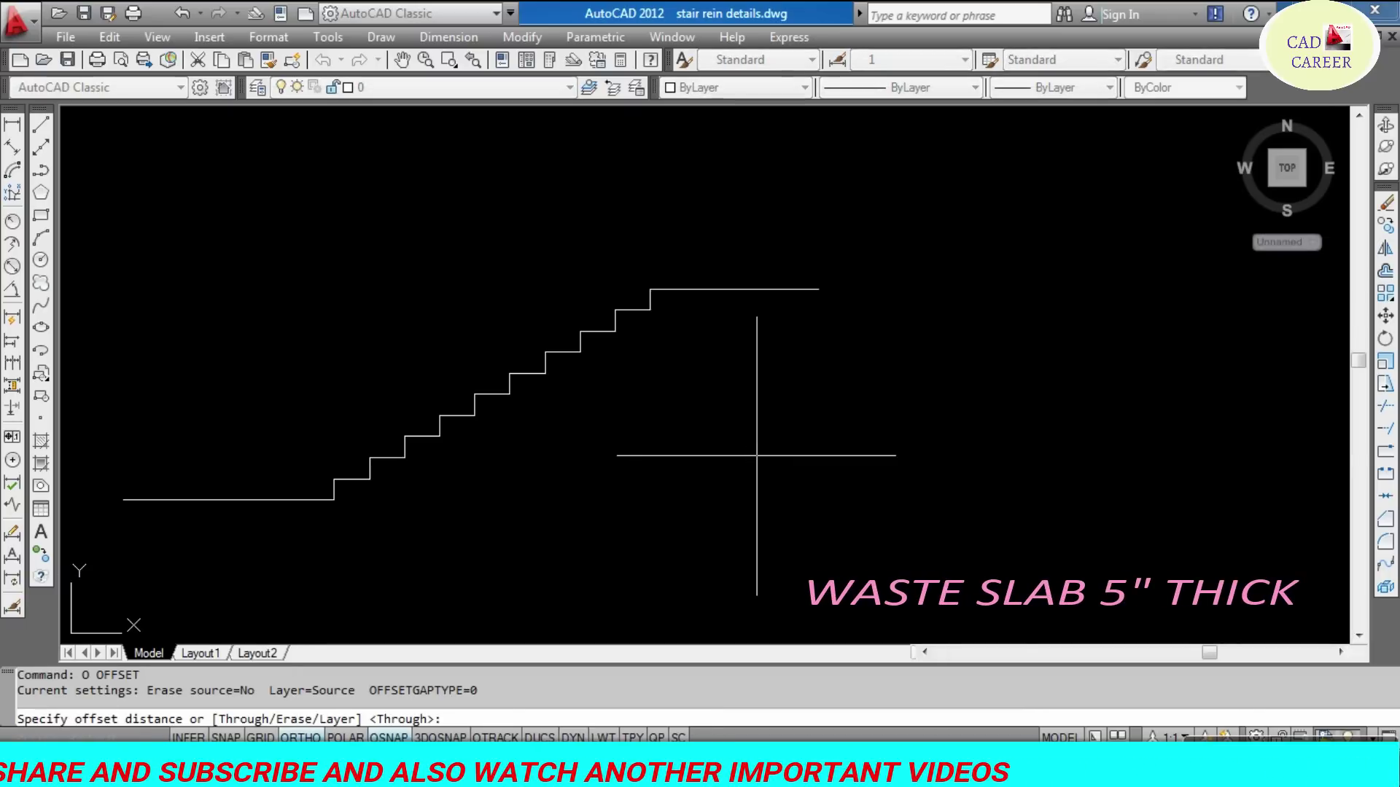
type("5")
key("Return")
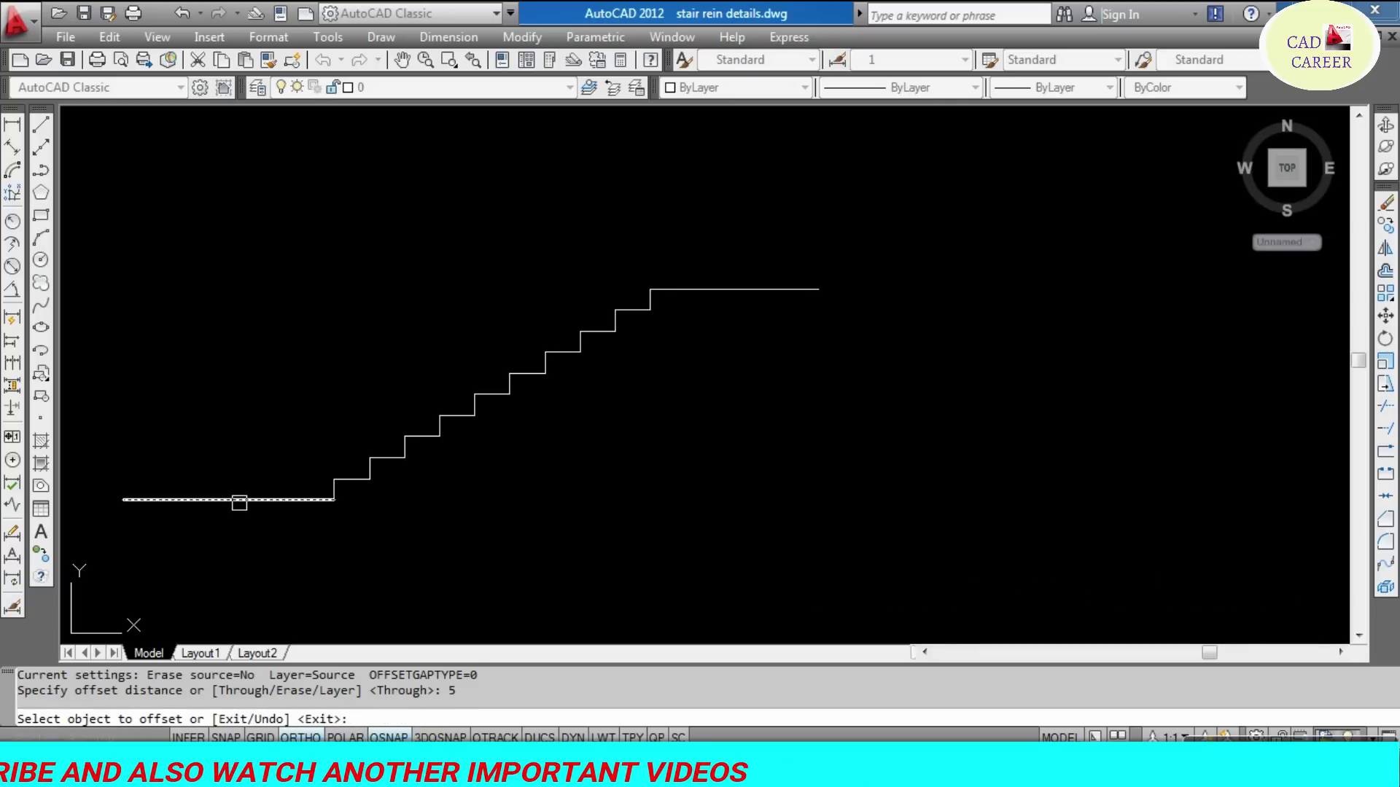
left_click(255, 503)
left_click(260, 566)
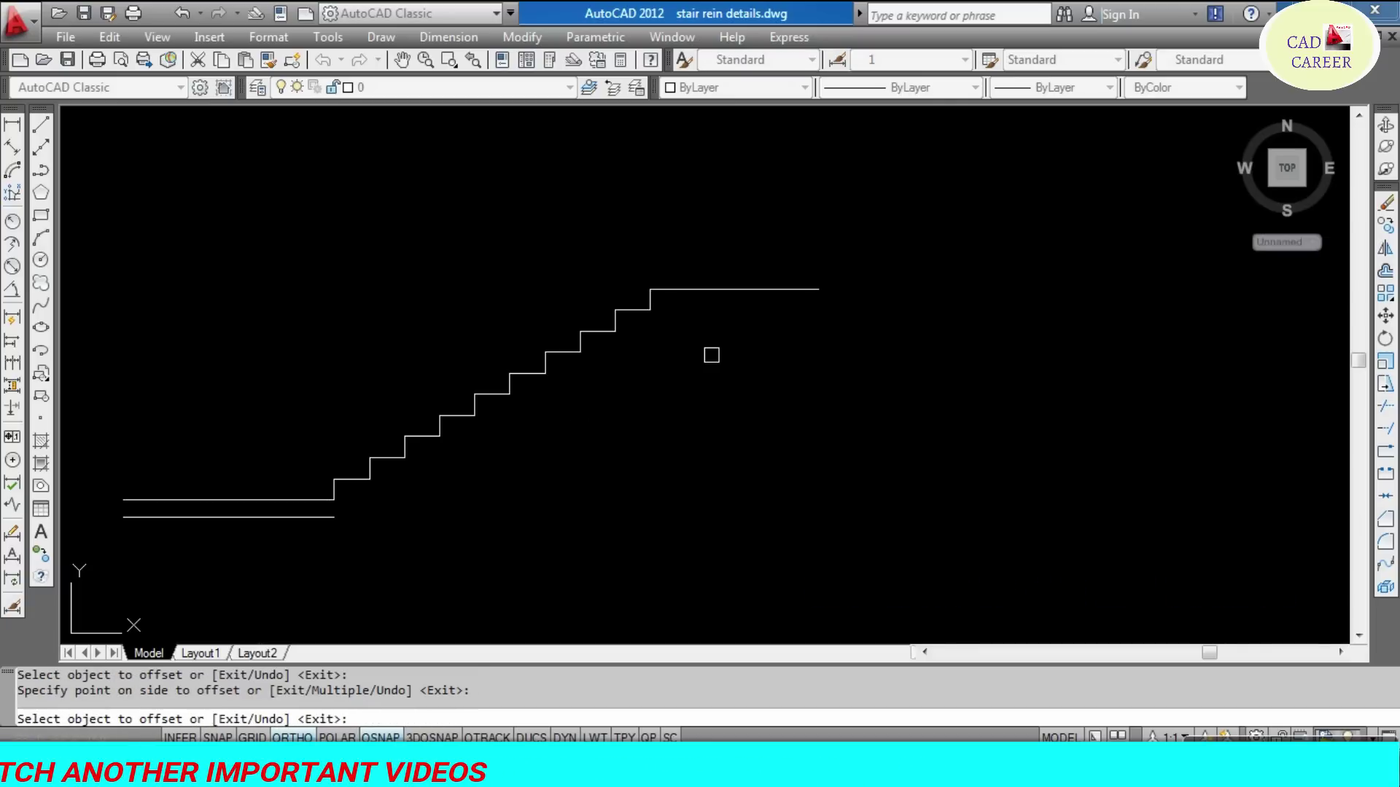
left_click(750, 290)
left_click(768, 378)
key("Escape")
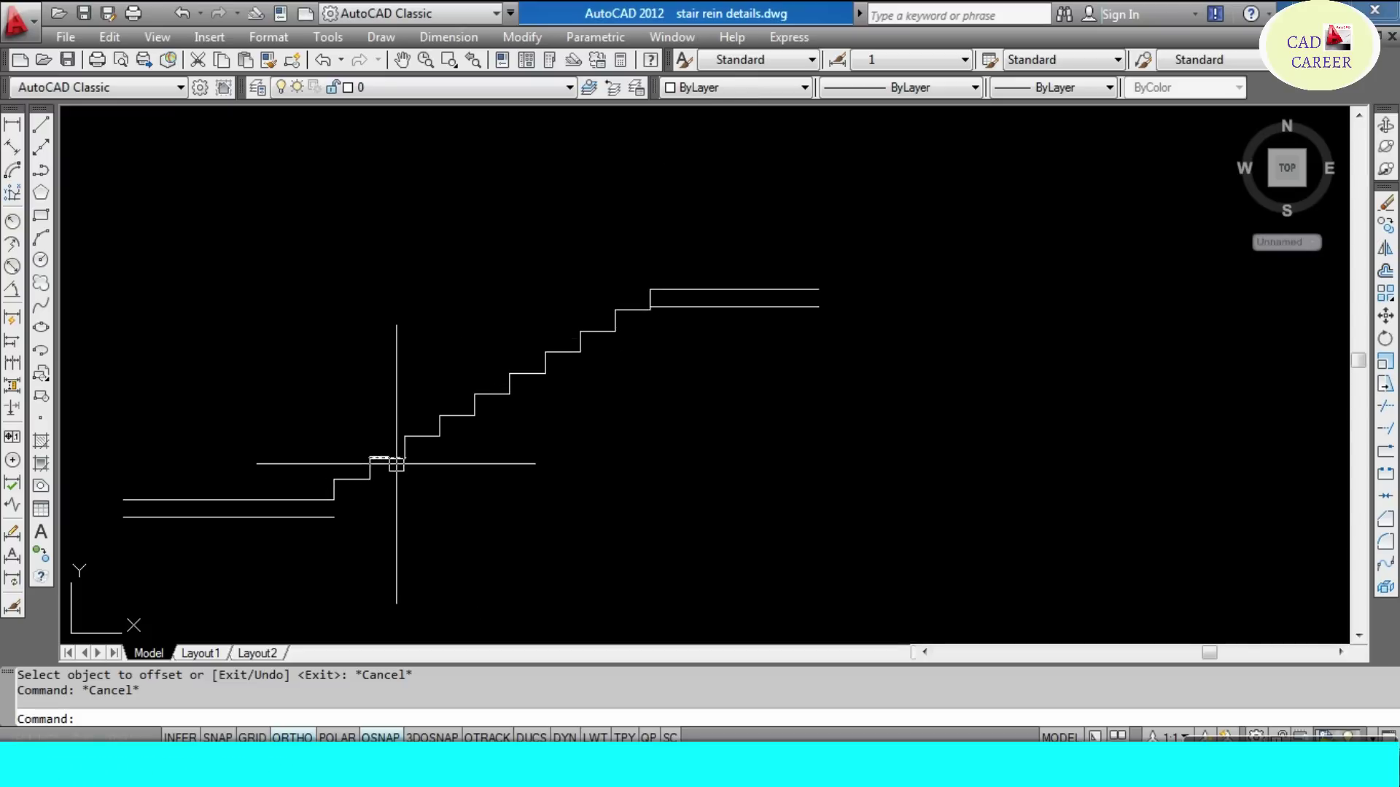
type("l")
- Draw a diagonal from the bottom to top stair corner and offset it 5 below the steps
key("Return")
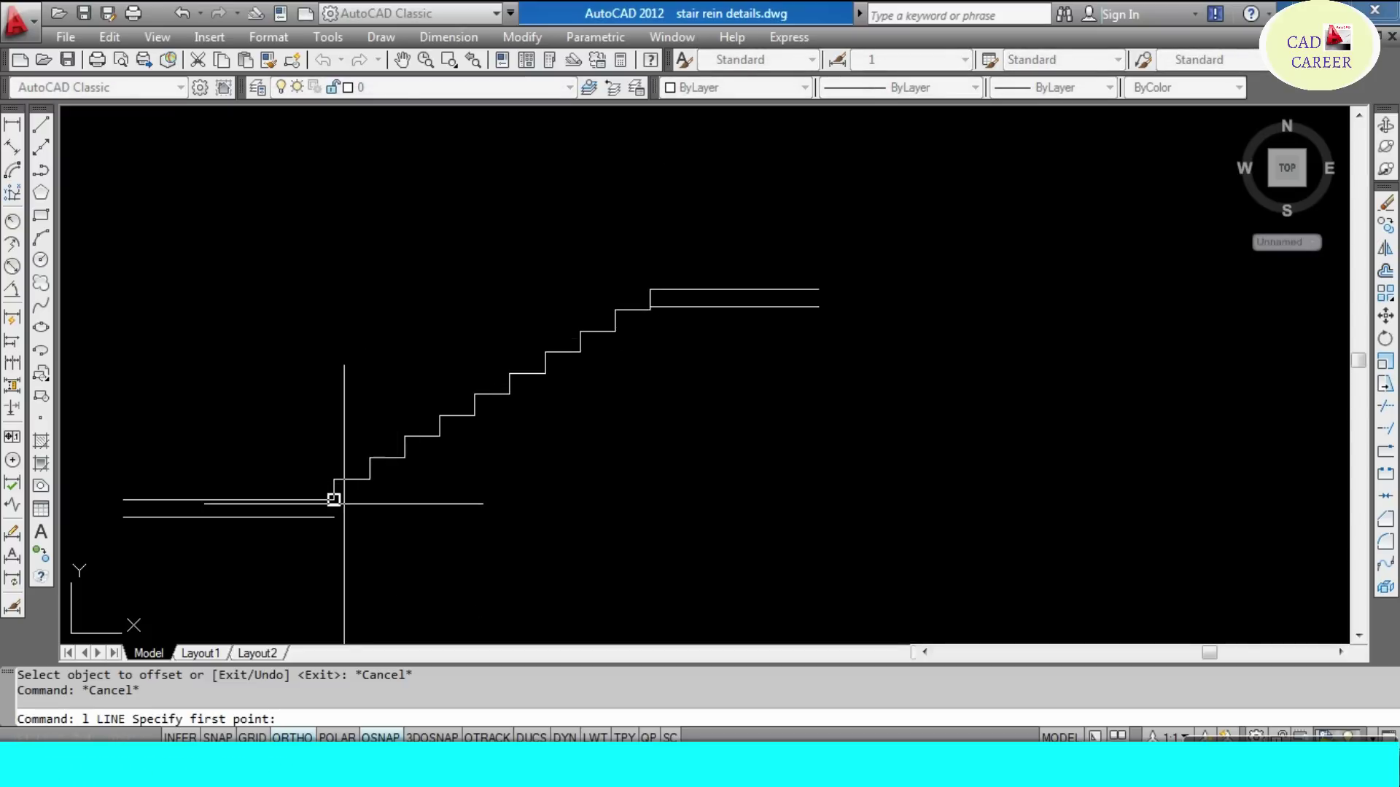
left_click(334, 500)
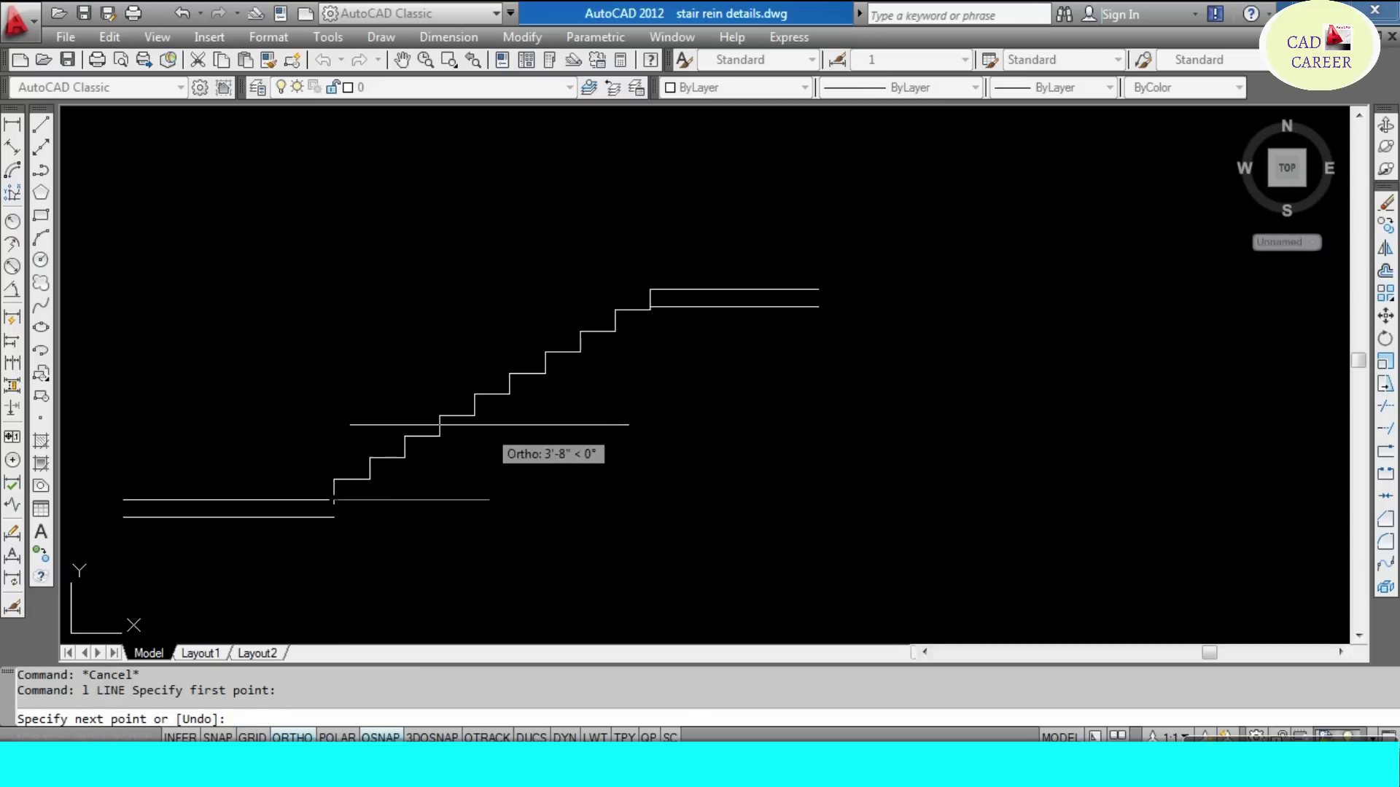
left_click(650, 309)
key("Escape")
key("Escape")
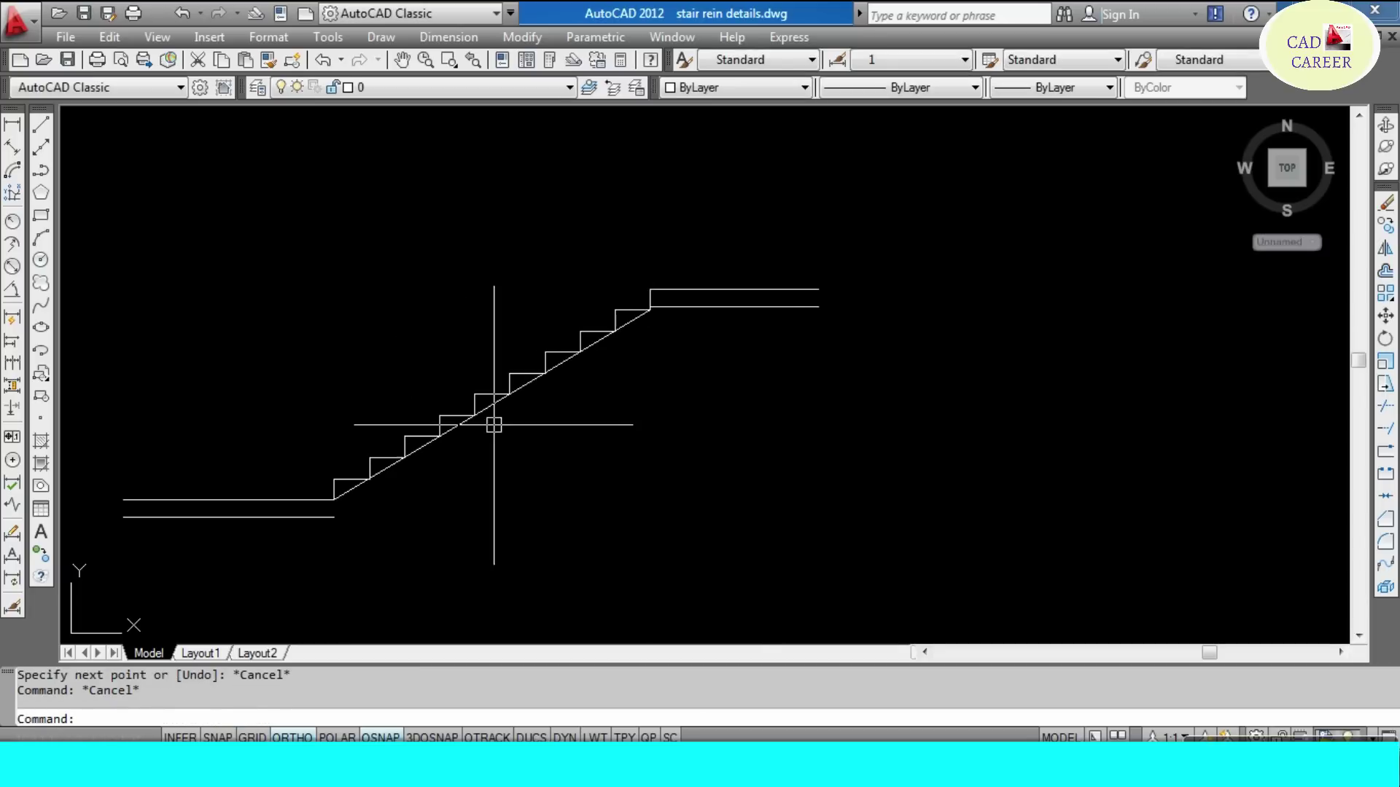
type("o")
type("O")
key("Return")
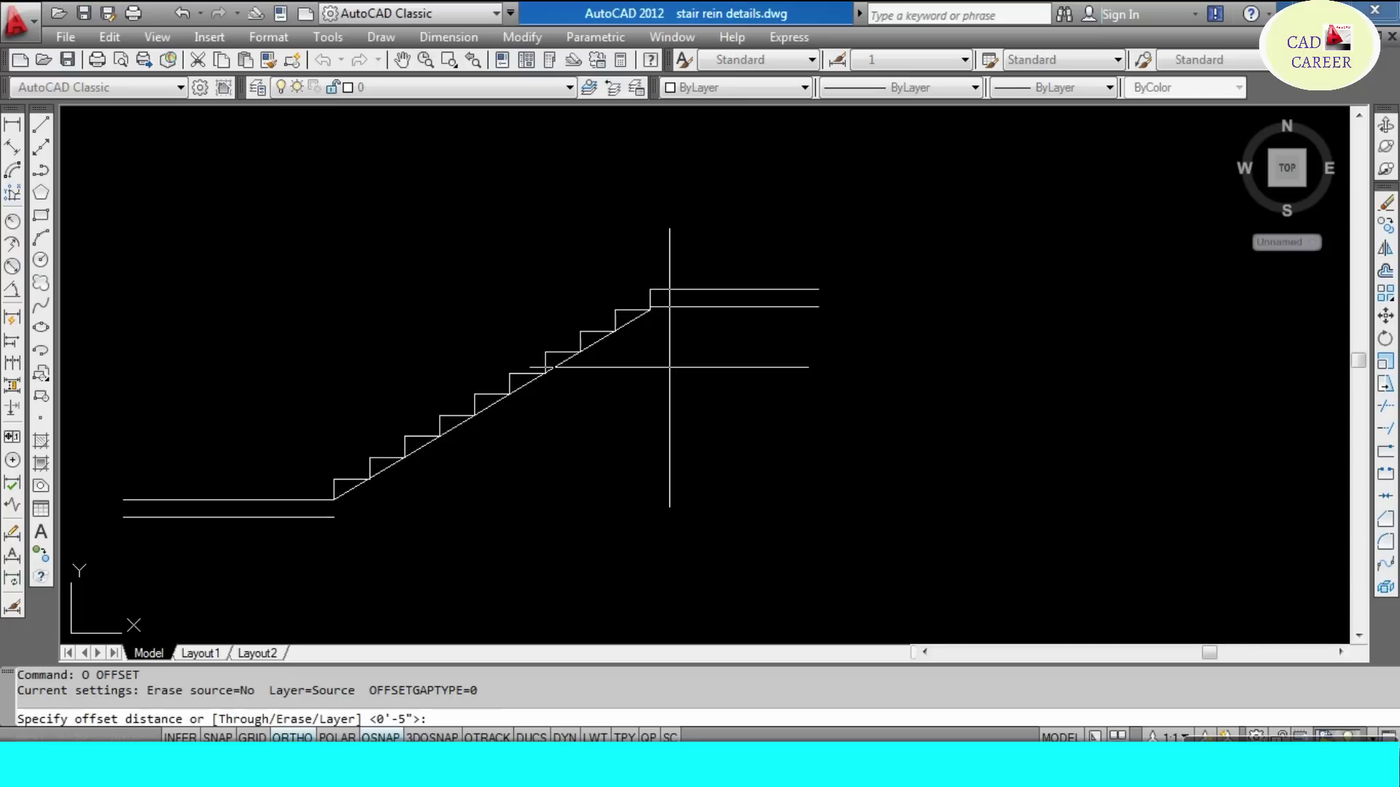
type("5")
key("Return")
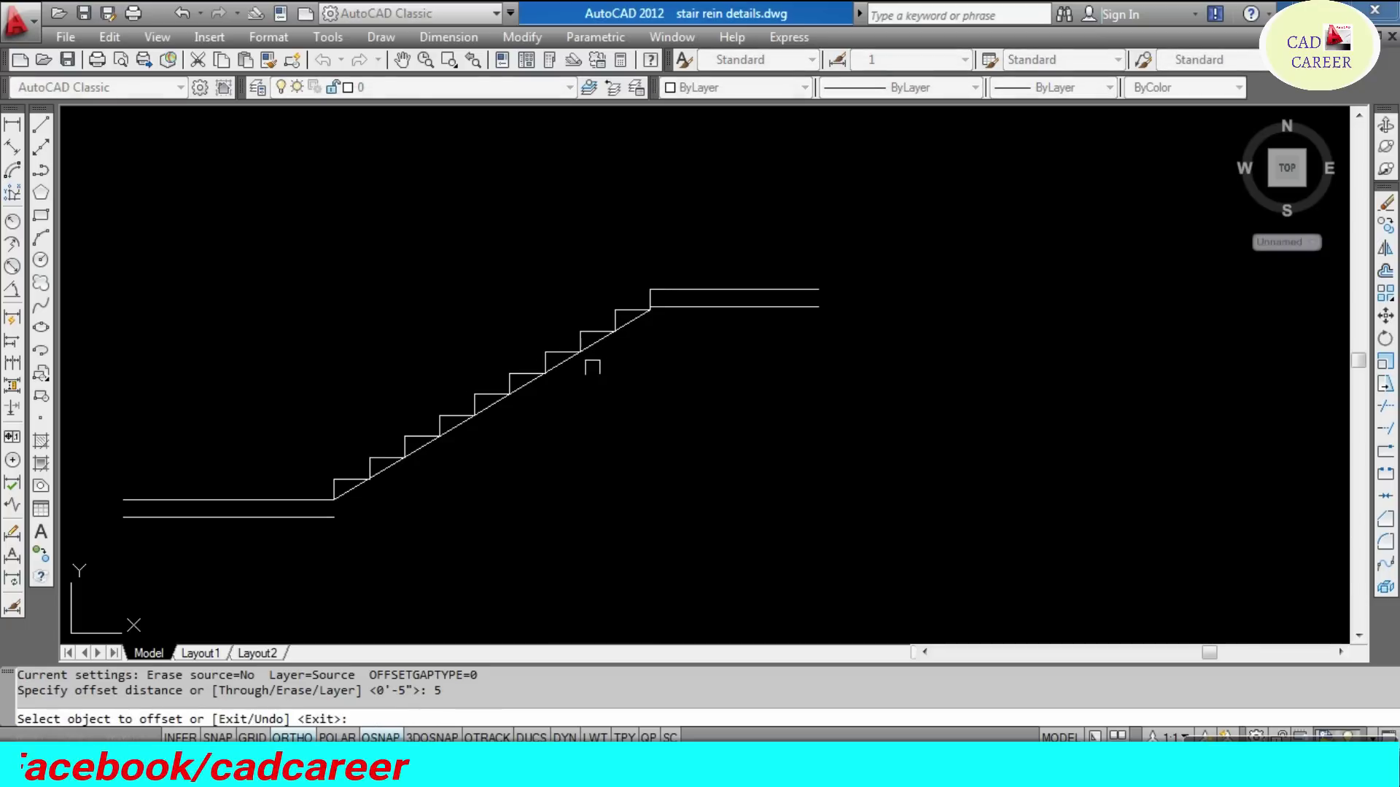
left_click(563, 362)
left_click(667, 433)
key("Escape")
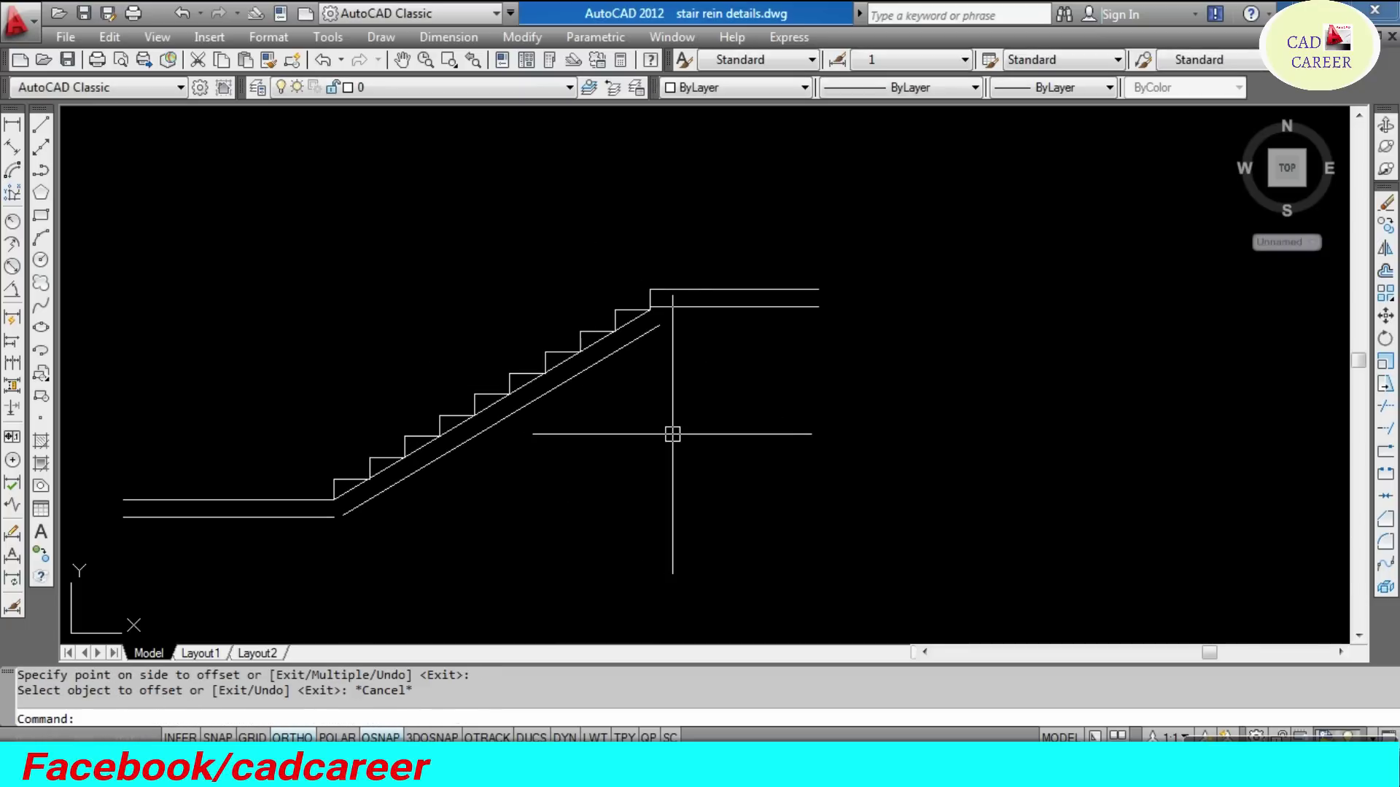
key("Escape")
- Attempt an extend using the upper landing line as boundary, then cancel
key("Return")
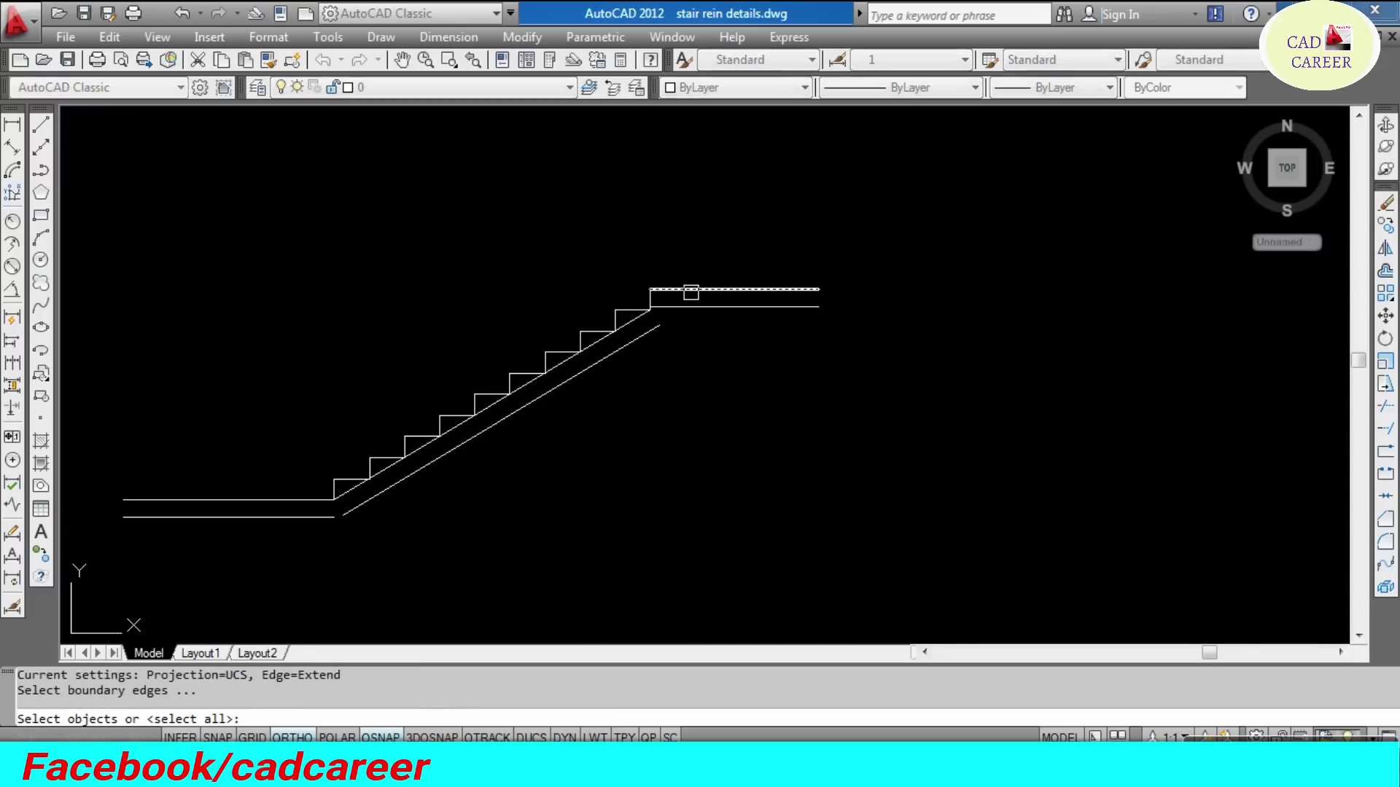
left_click(682, 306)
key("Return")
key("Escape")
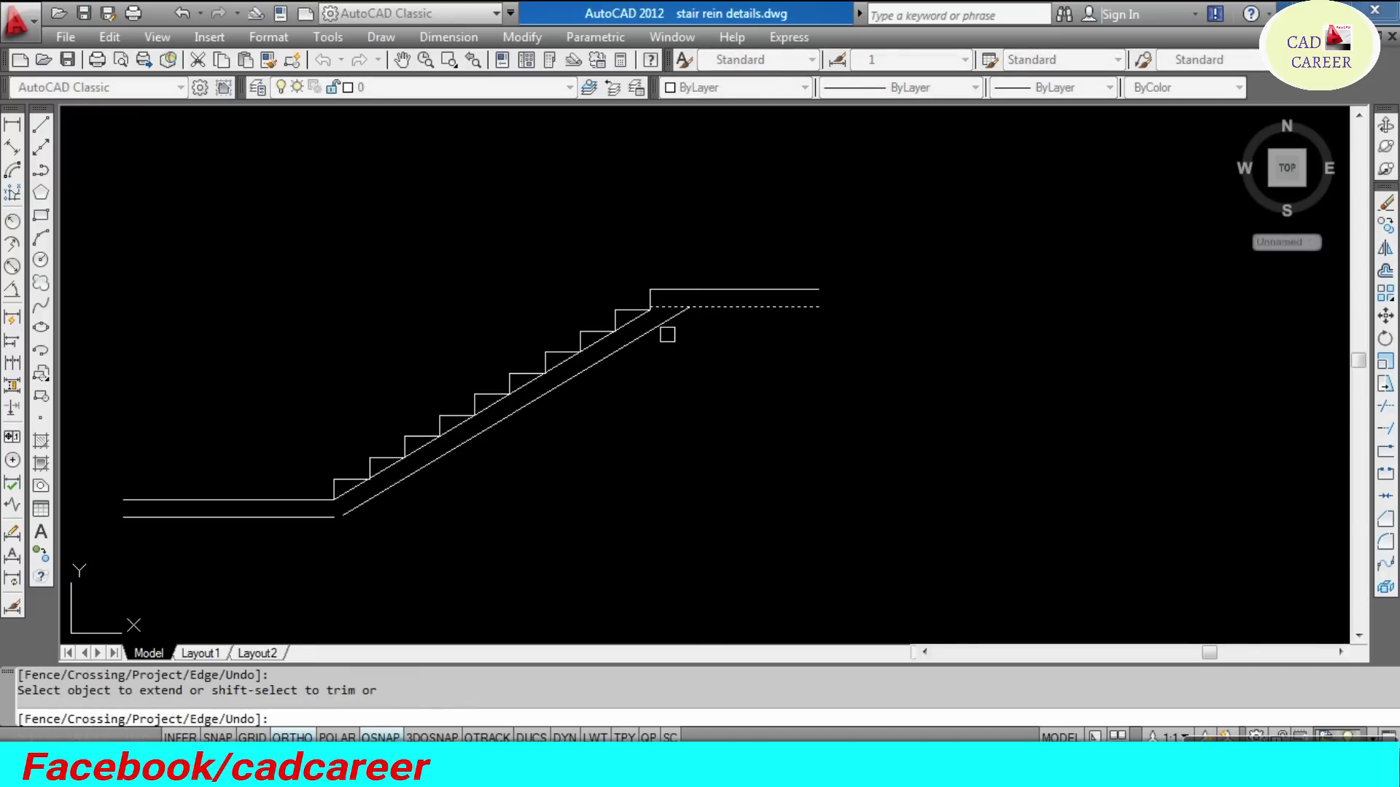
key("Escape")
scroll(358, 489, "up", 5)
- Extend the base lines to meet the diagonal and horizontal slab boundaries
type("ex")
key("Return")
left_click(393, 430)
left_click(337, 502)
key("Return")
left_click(389, 448)
left_click(344, 493)
key("Escape")
key("Escape")
scroll(360, 478, "down", 4)
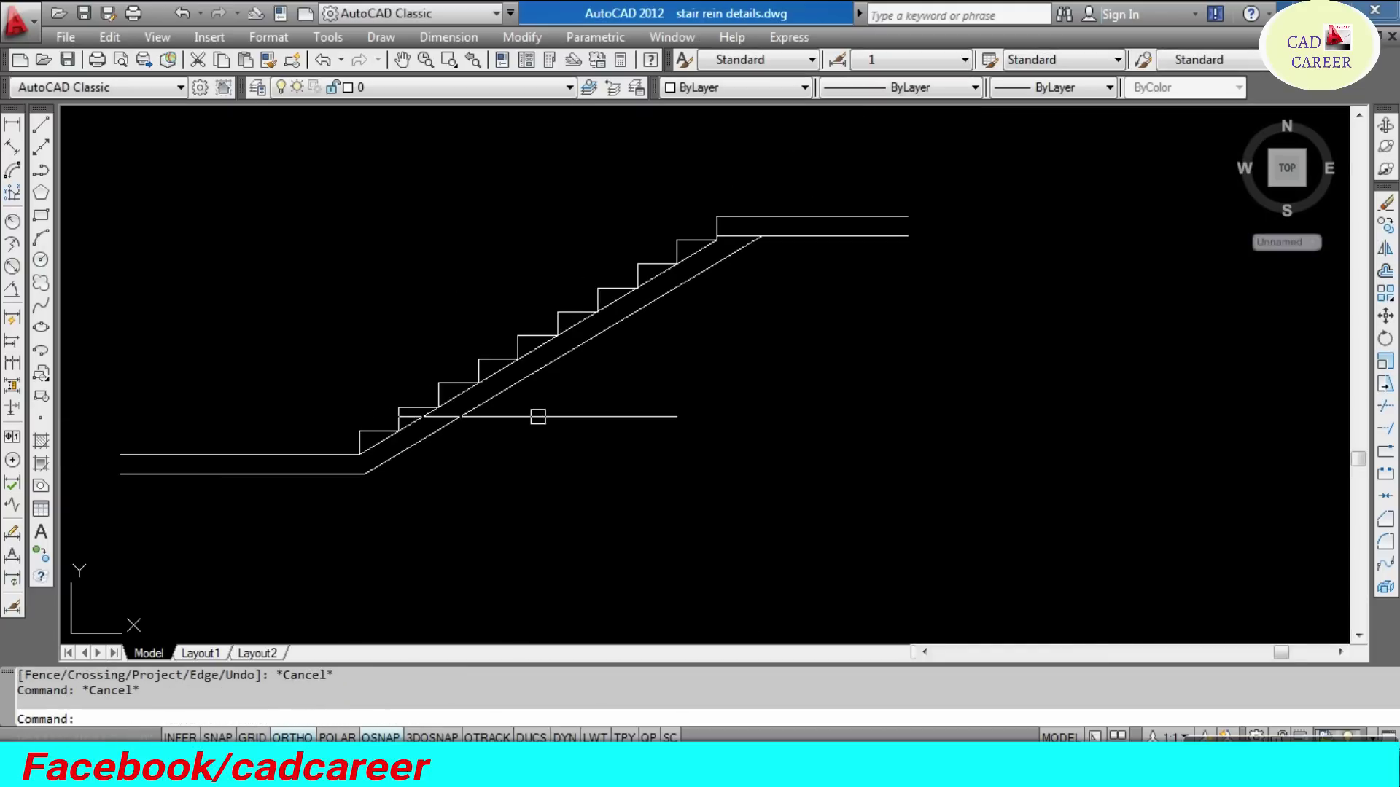
middle_click_drag(624, 334, 678, 350)
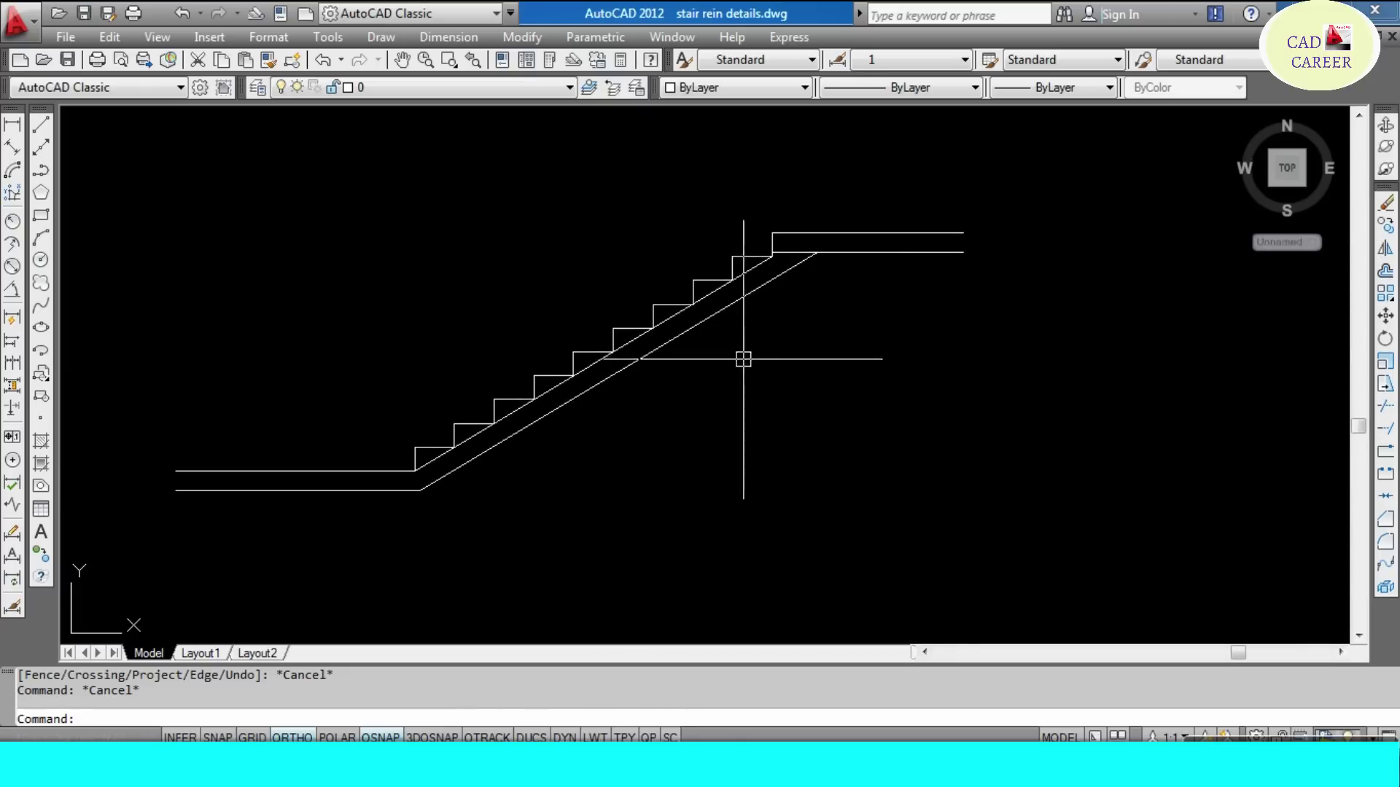
key("Escape")
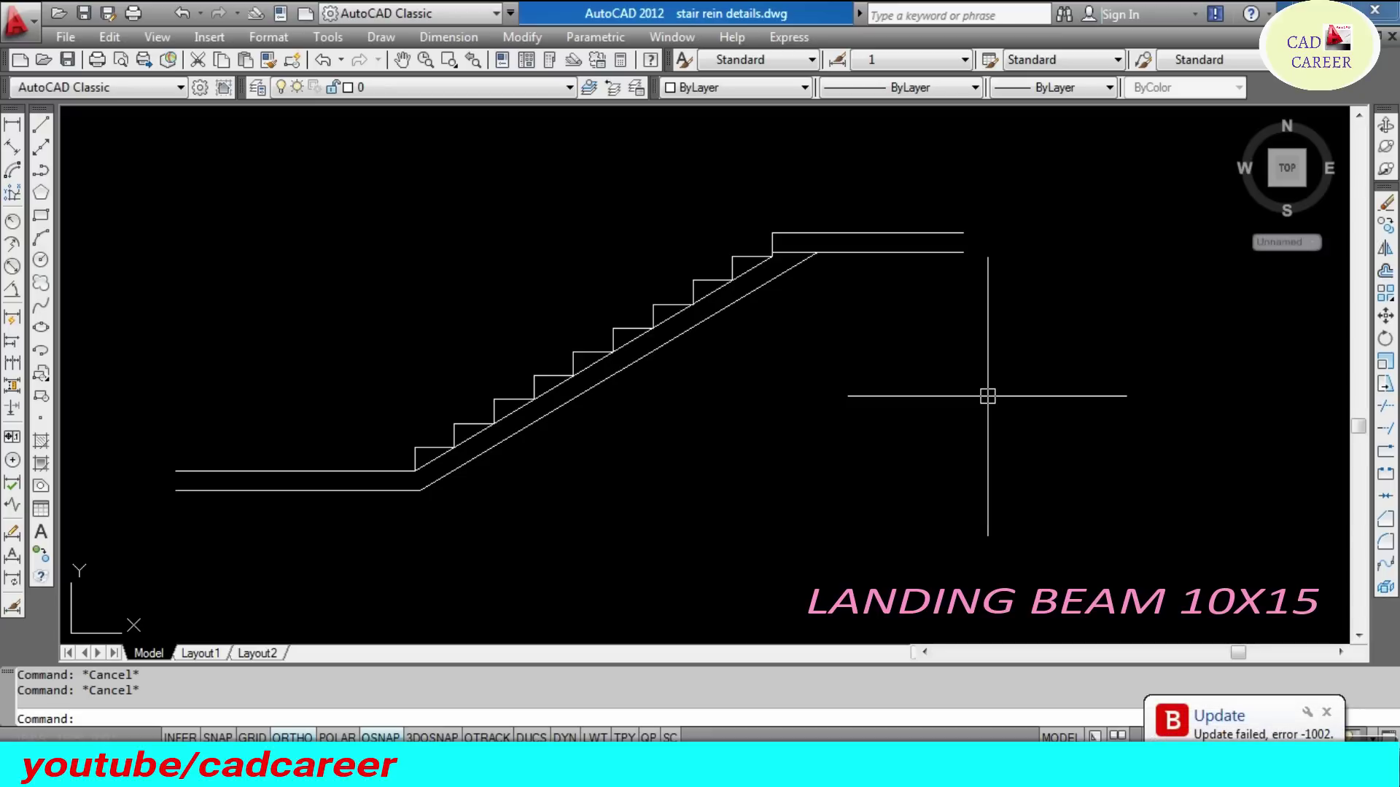
type("1")
- Draw a 10-wide, 15-deep beam outline hanging below the landing's right end
key("Return")
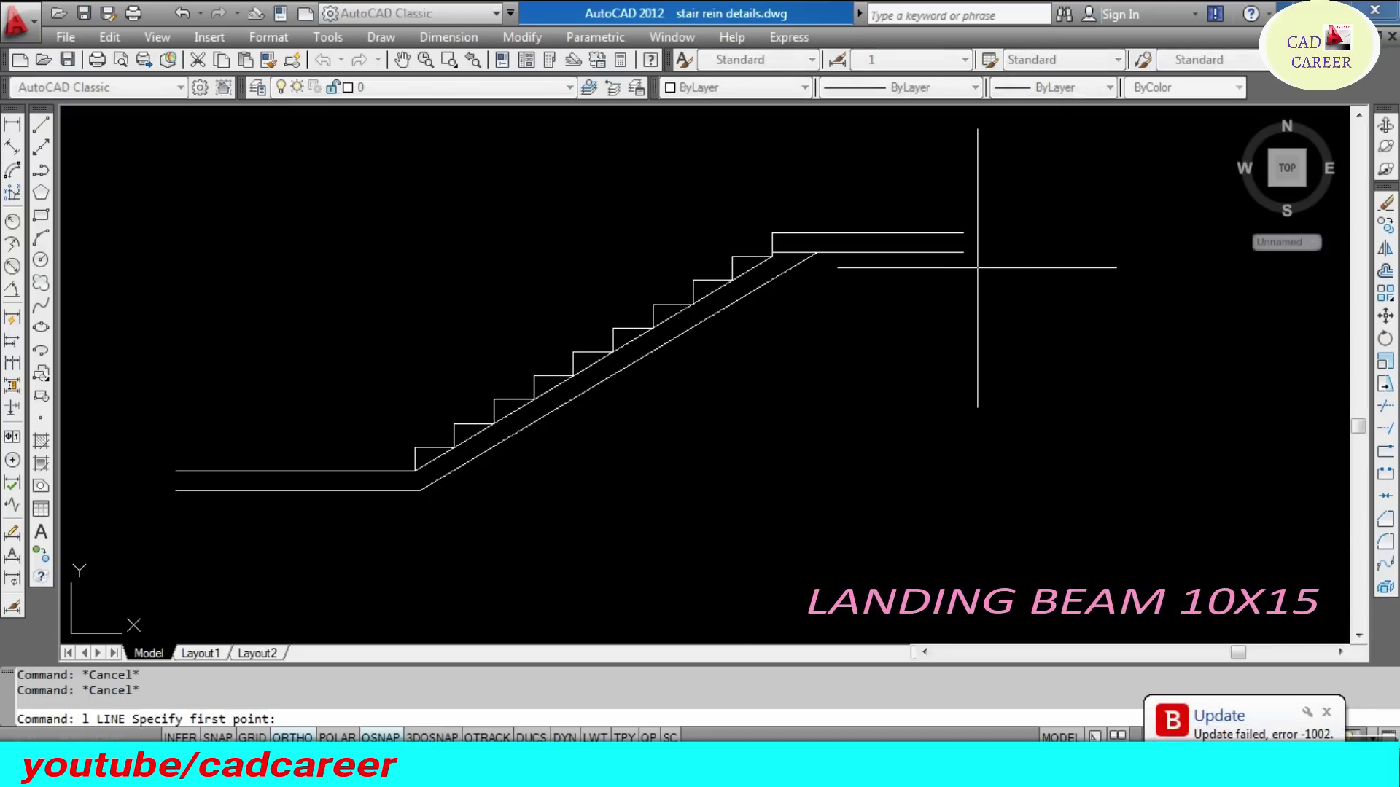
left_click(963, 232)
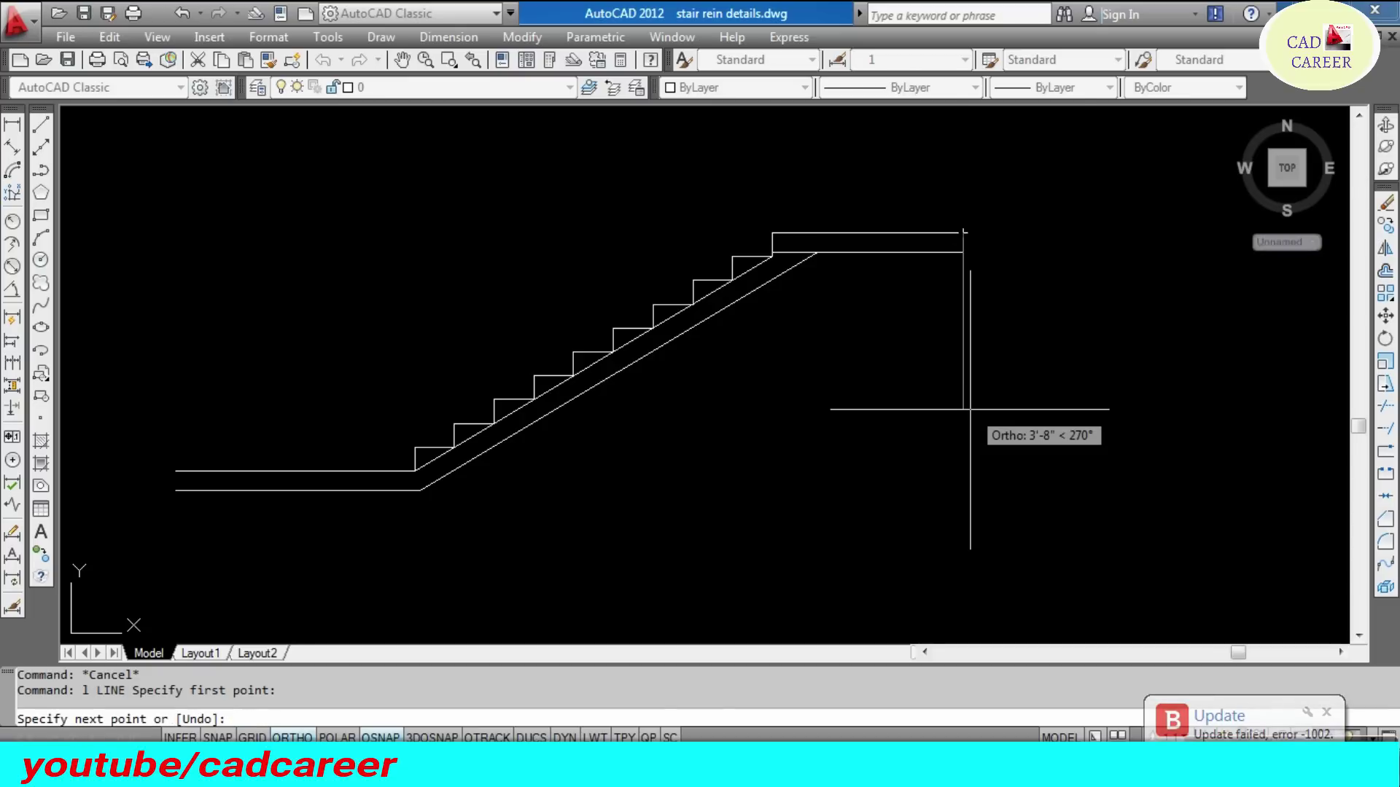
type("15")
key("Return")
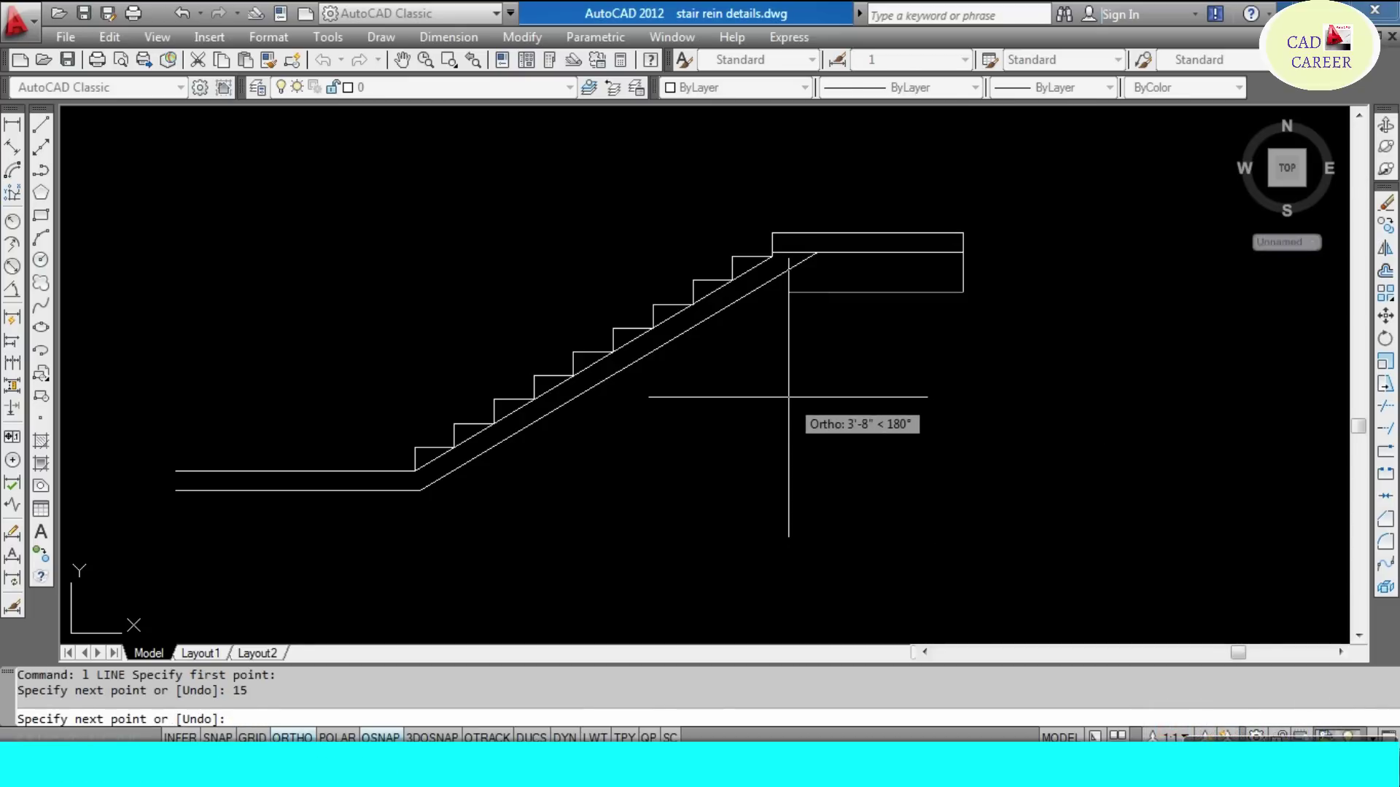
type("10")
key("Return")
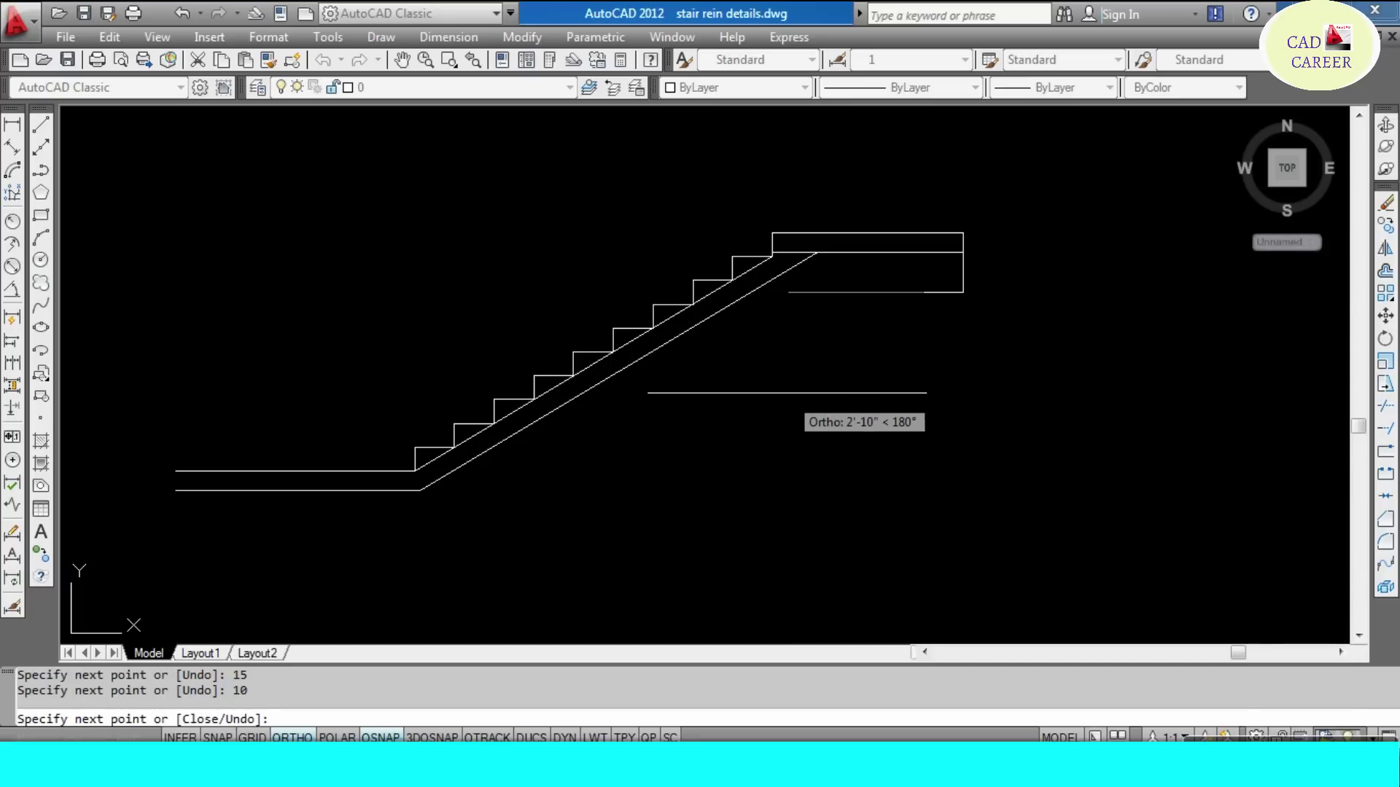
left_click(922, 252)
key("Escape")
key("Escape")
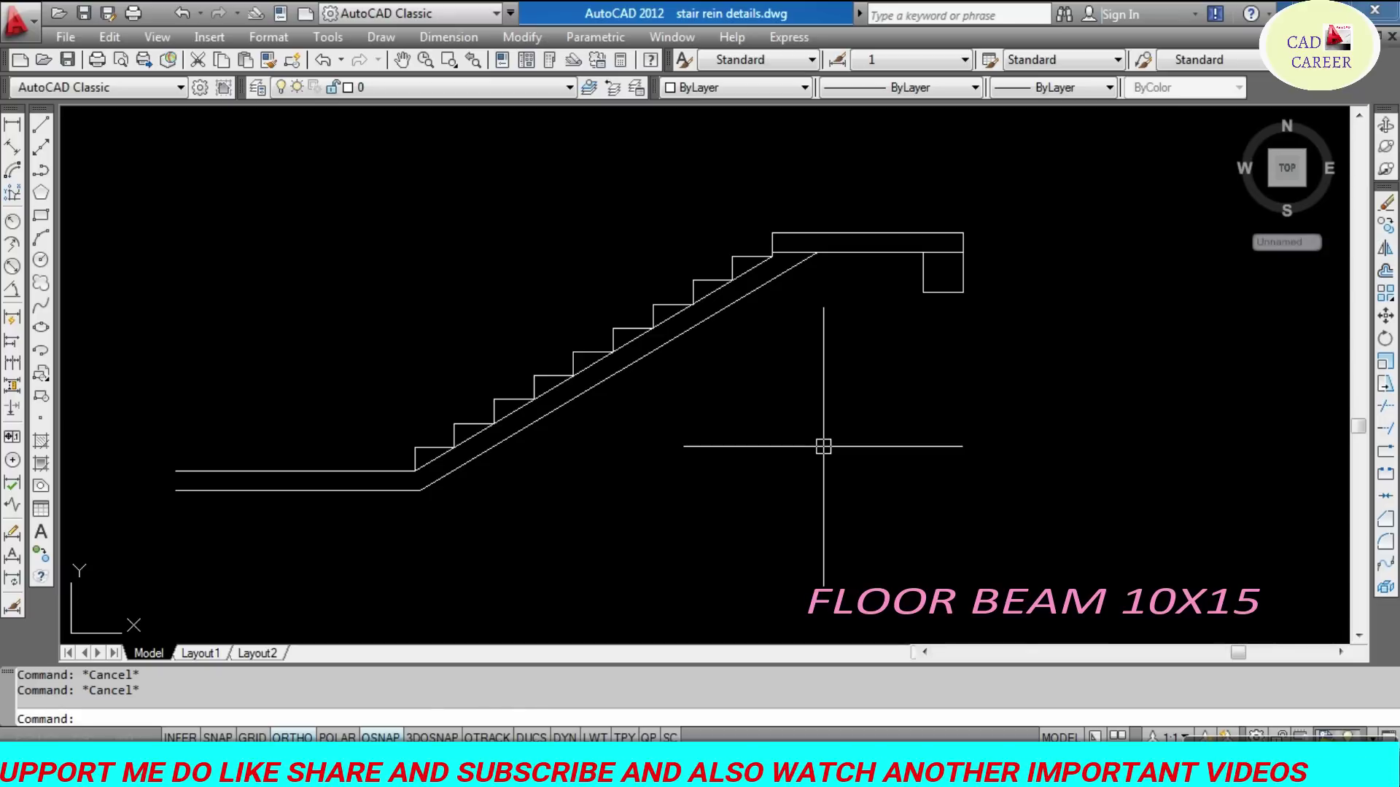
- Draw the floor beam's 15-deep side and 10-wide bottom under the stair's bottom corner
type("l")
key("Return")
left_click(415, 471)
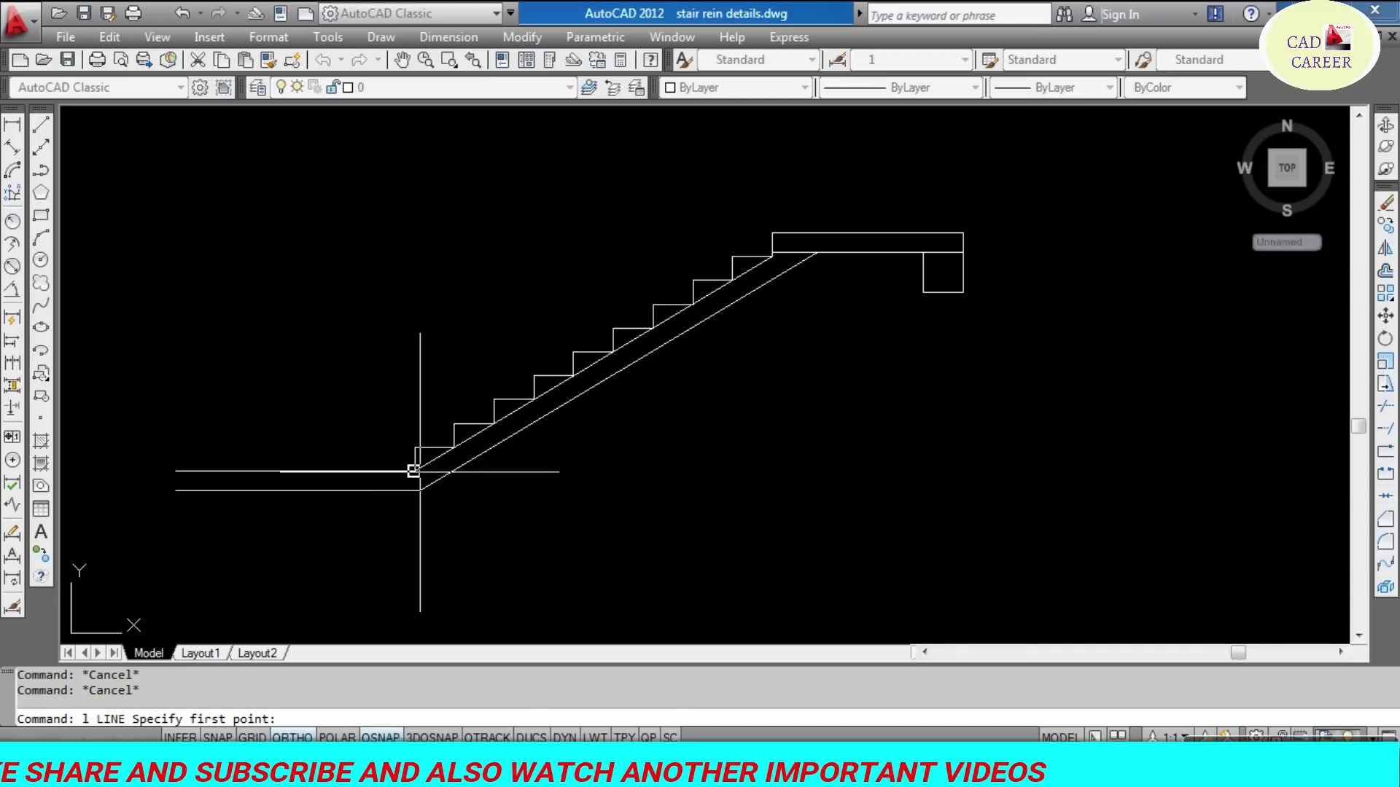
type("15")
key("Return")
type("10")
key("Return")
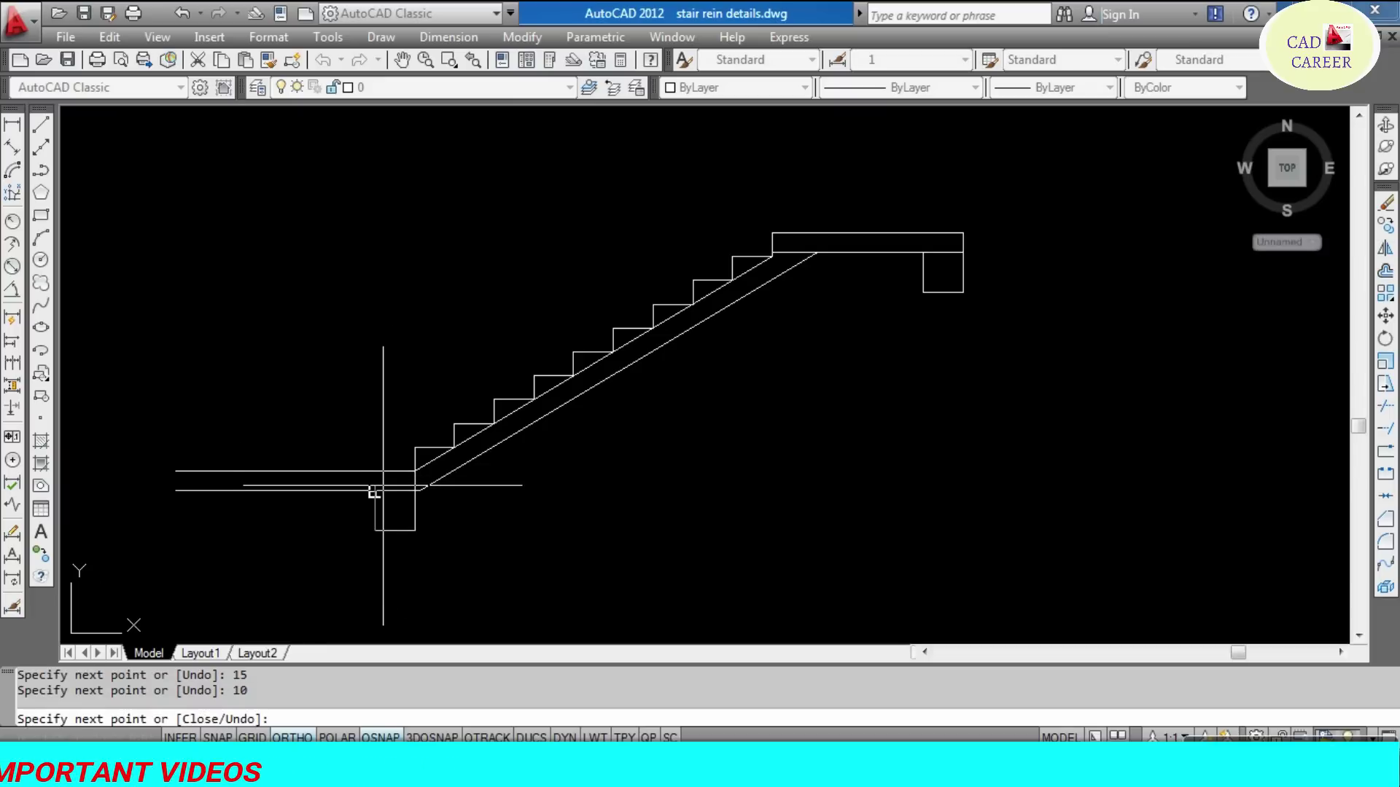
key("Escape")
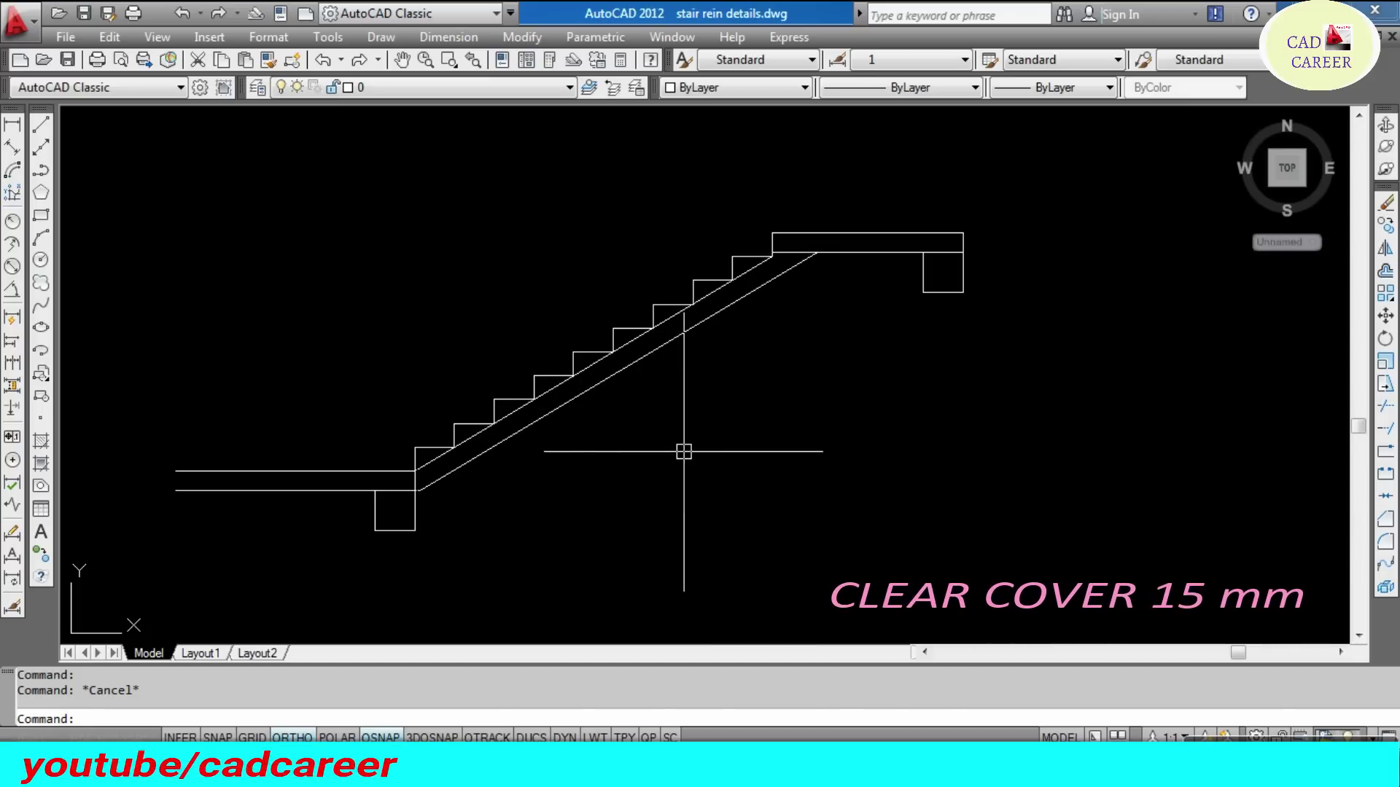
- Offset the upper and lower floor slab lines 1 inward
key("Escape")
scroll(684, 452, "down", 1)
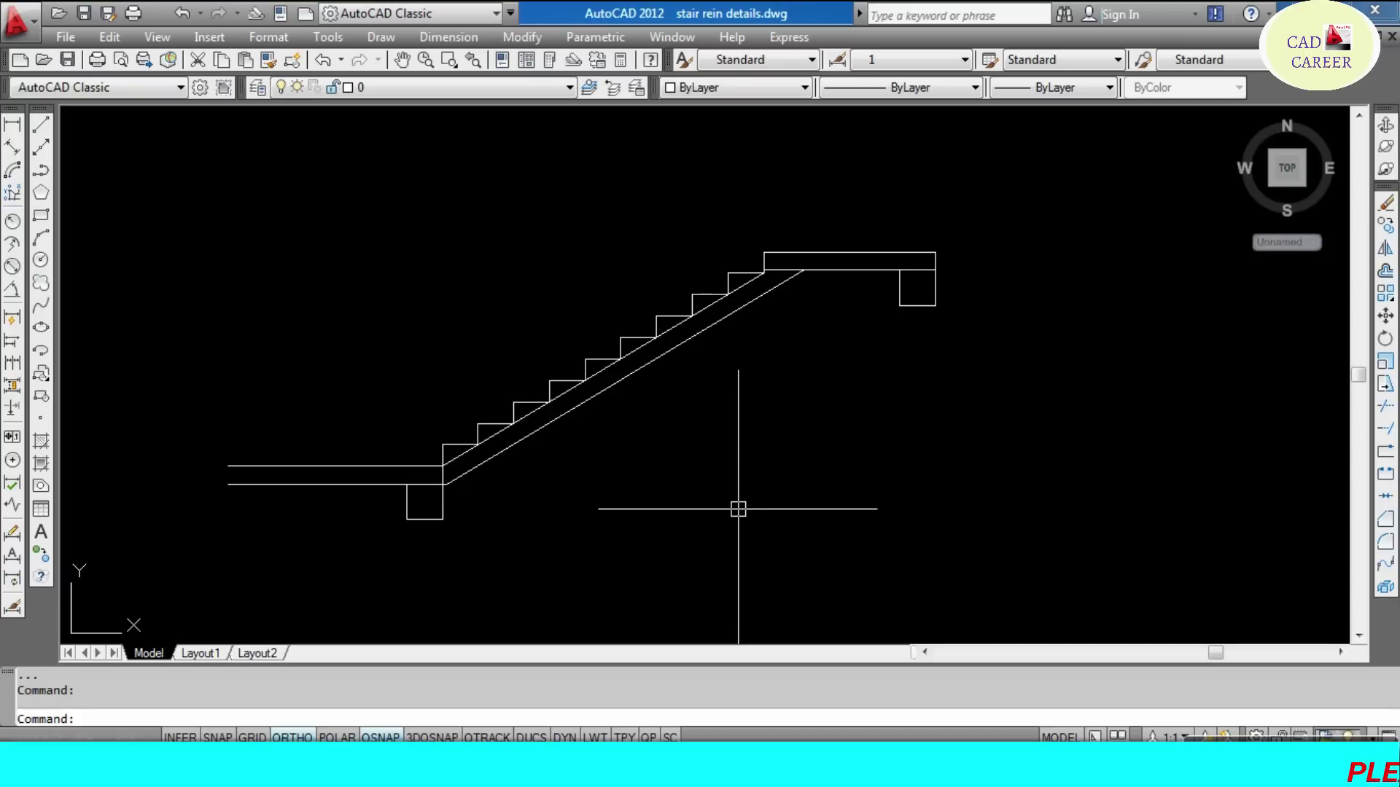
type("o")
key("Return")
type("1")
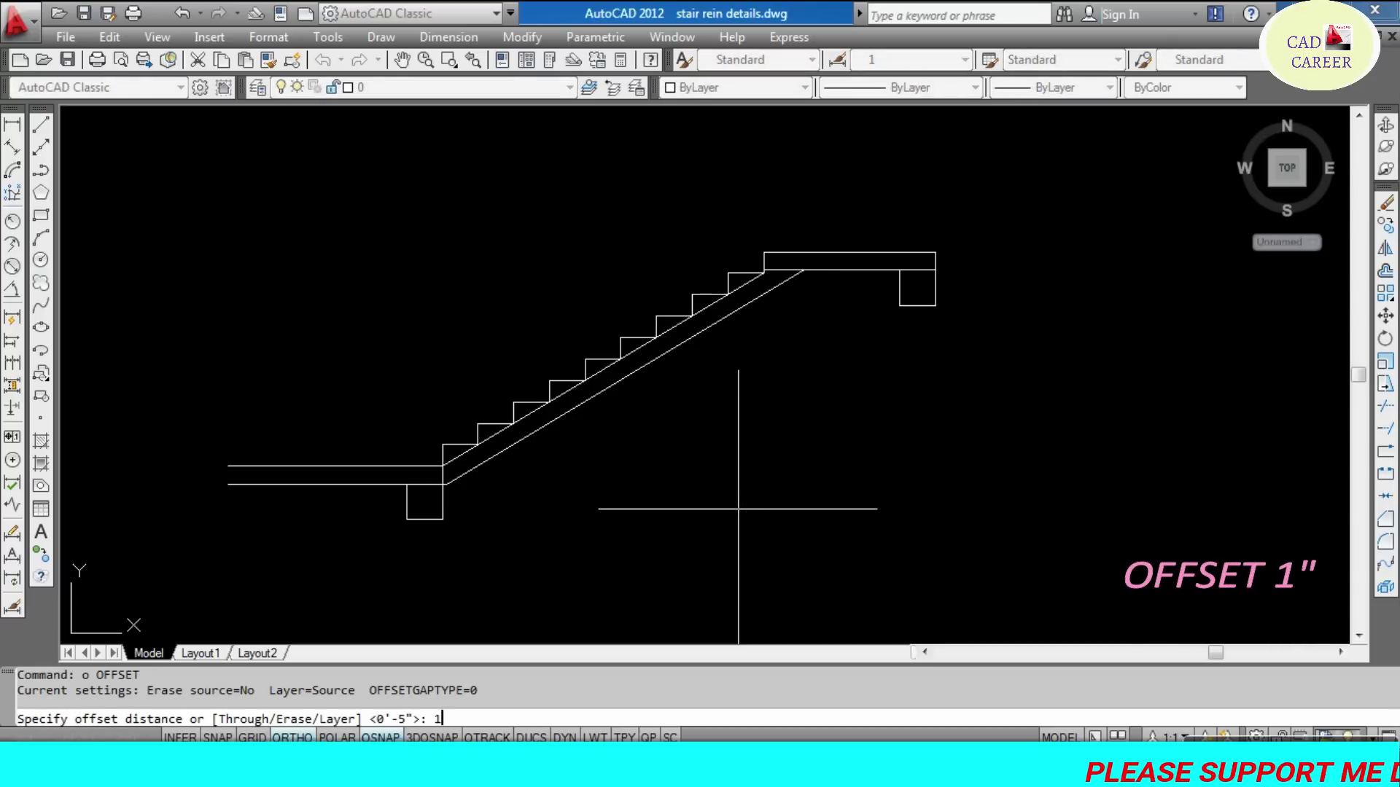
key("Return")
scroll(378, 469, "up", 5)
left_click(363, 458)
left_click(338, 508)
left_click(341, 467)
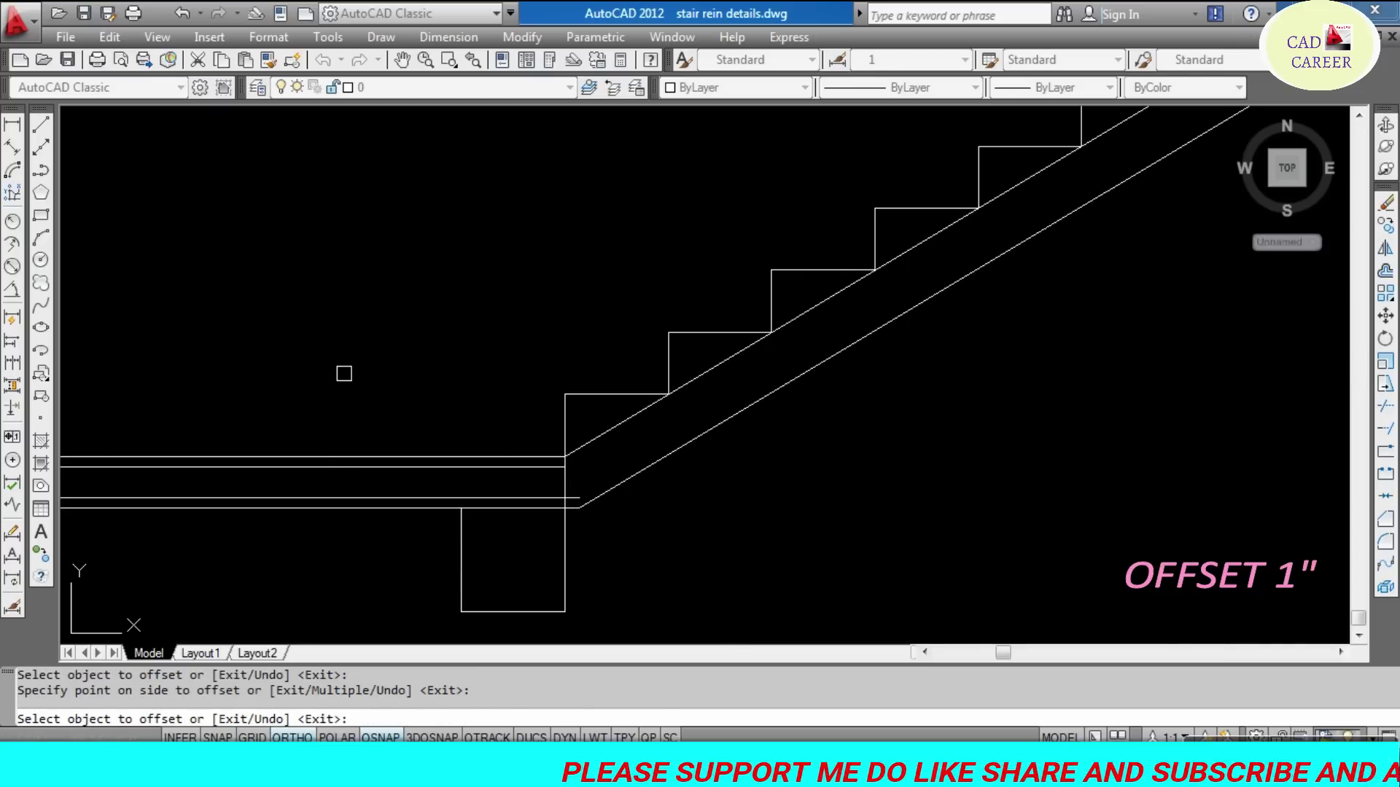
- Offset both slanted waist-slab lines 1 inward
left_click(587, 444)
left_click(813, 518)
left_click(669, 454)
left_click(544, 285)
scroll(543, 284, "down", 3)
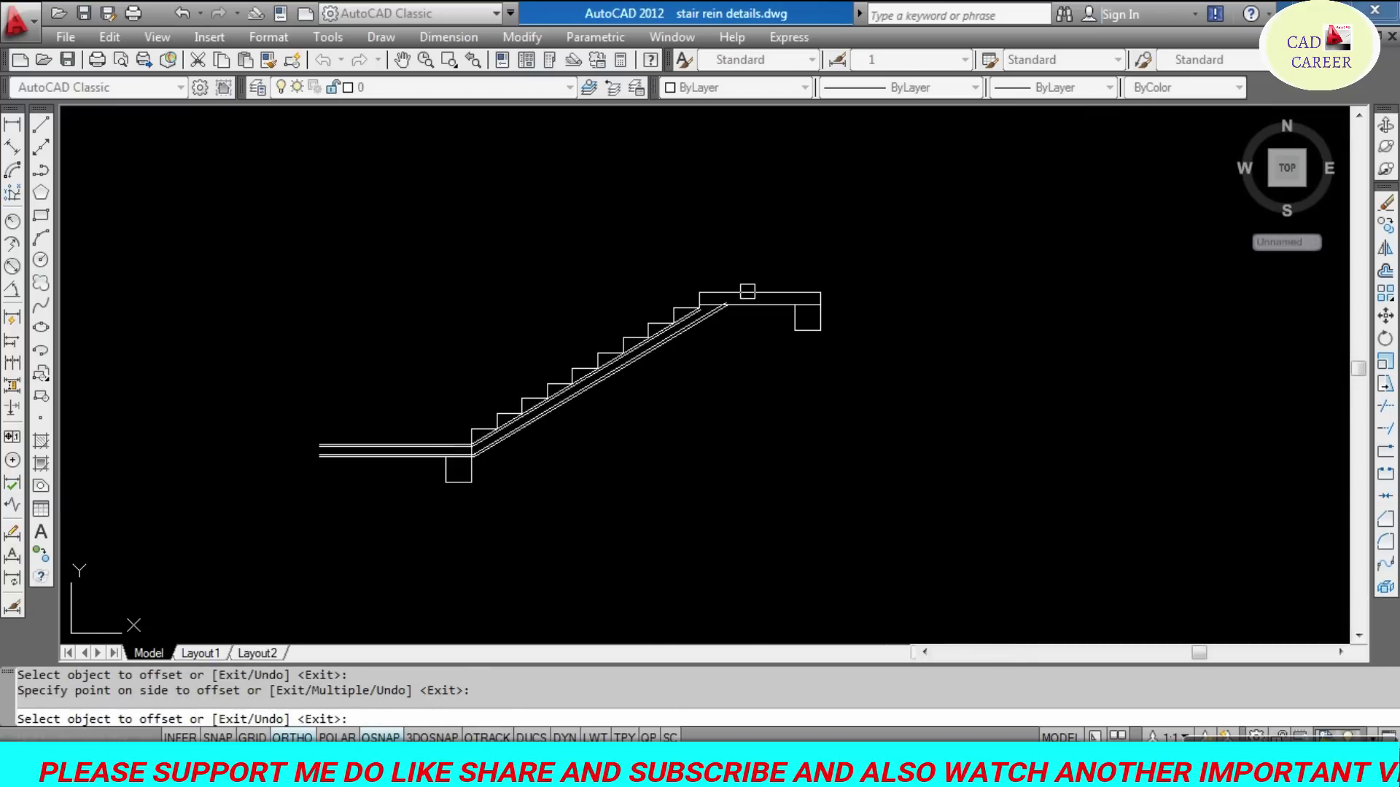
scroll(743, 312, "up", 2)
- Offset the top and bottom landing lines 1 inward
left_click(742, 311)
scroll(751, 343, "up", 3)
left_click(738, 368)
left_click(733, 232)
scroll(728, 228, "down", 3)
key("Escape")
key("Escape")
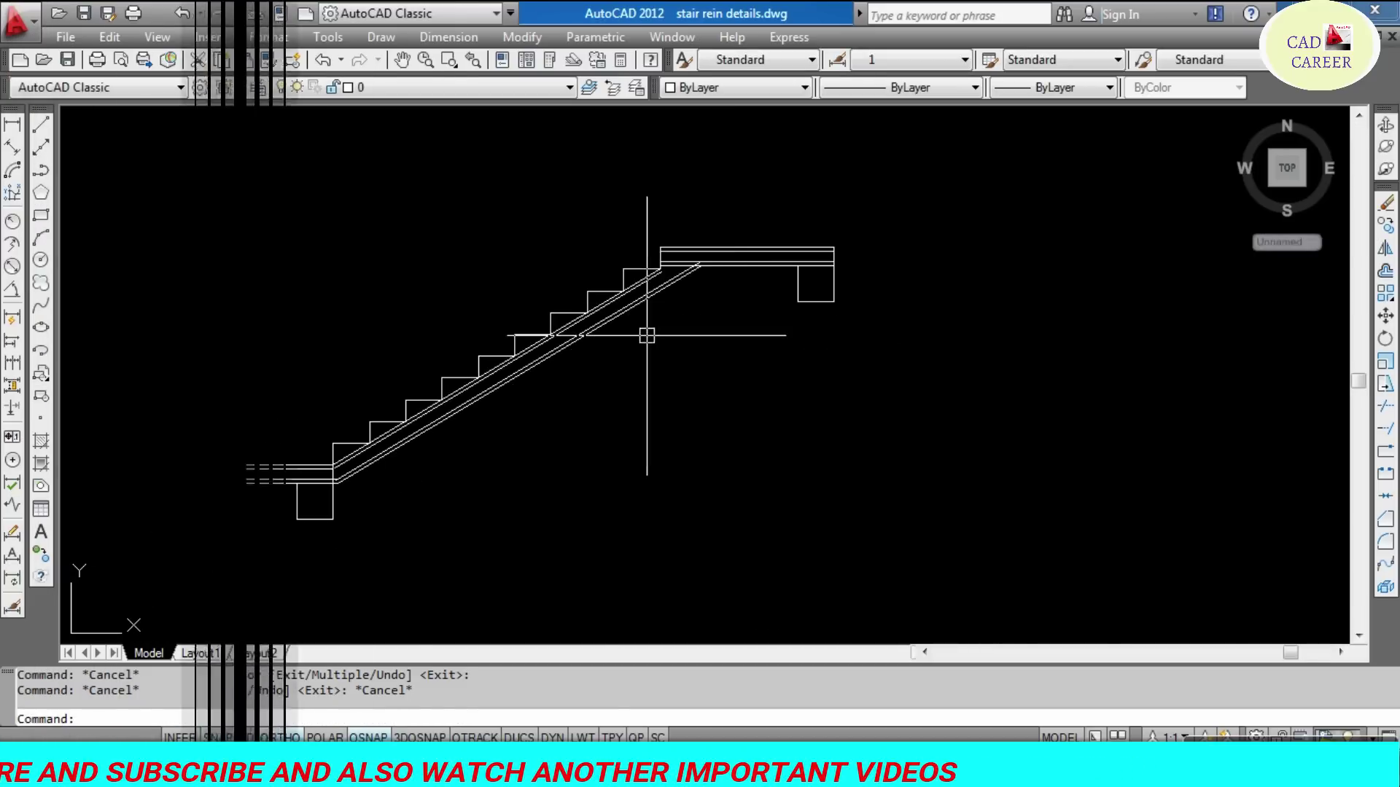
scroll(640, 328, "up", 1)
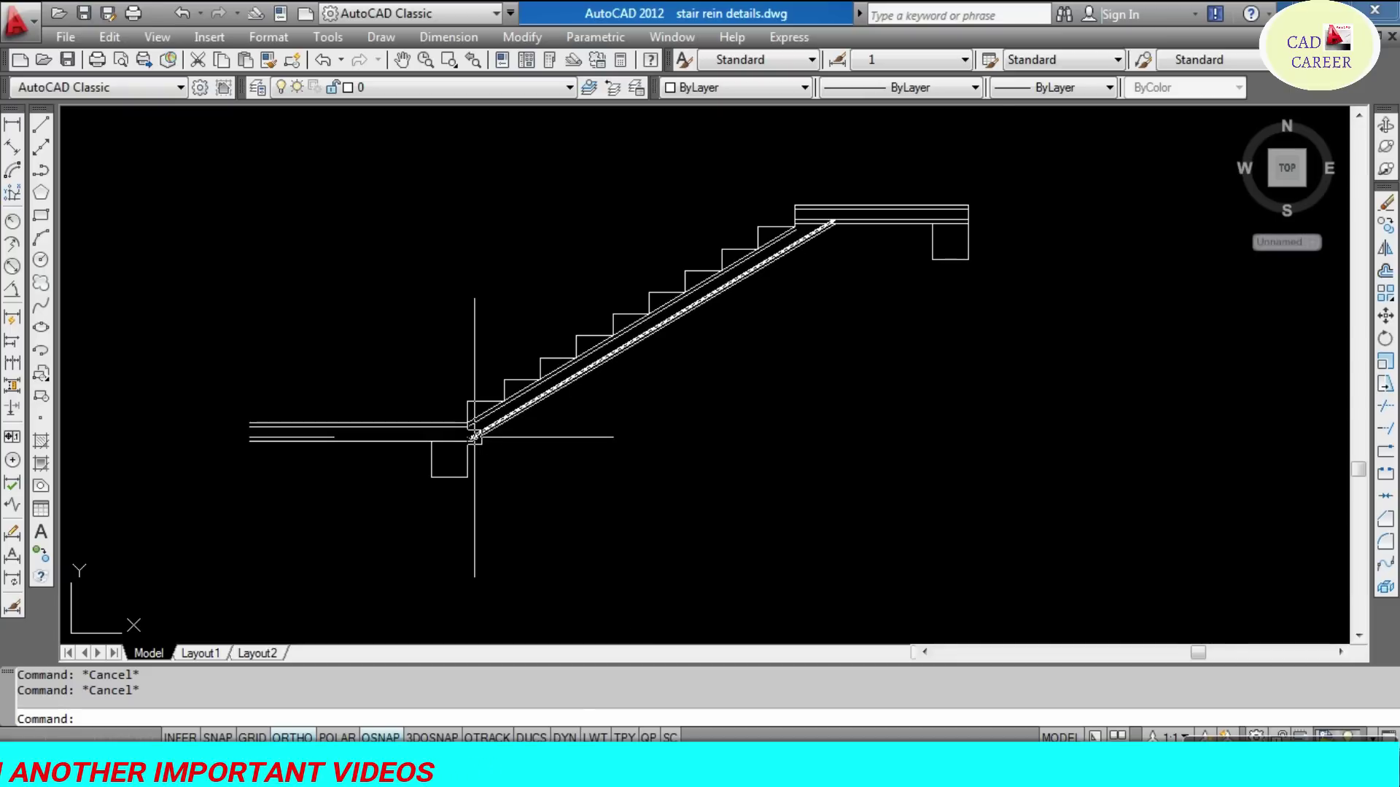
- Trim at the lower junction, picking the bottom landing line and vertical line as cutting edges
scroll(467, 437, "up", 4)
type("tr")
key("Return")
scroll(452, 446, "up", 4)
left_click(393, 449)
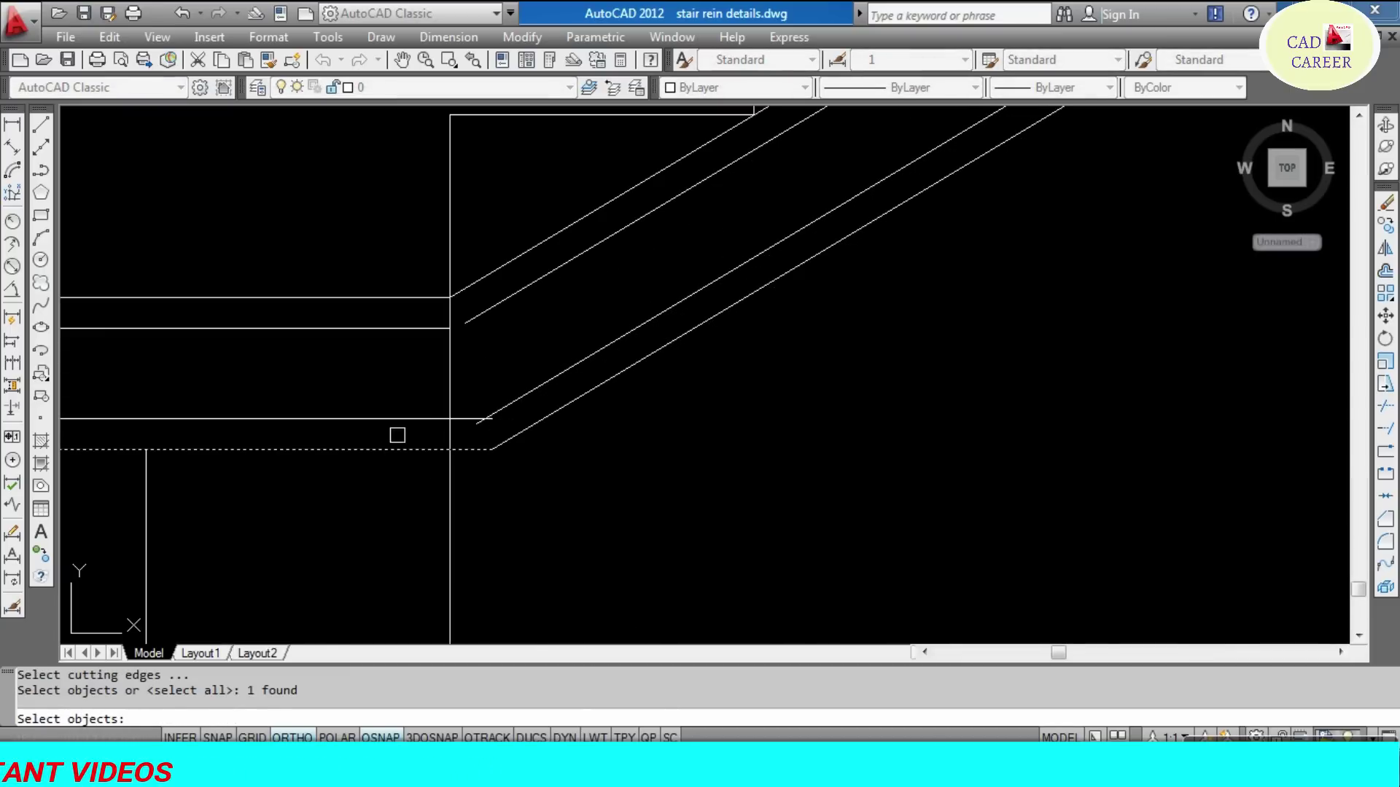
left_click(443, 383)
key("Return")
key("Escape")
key("Escape")
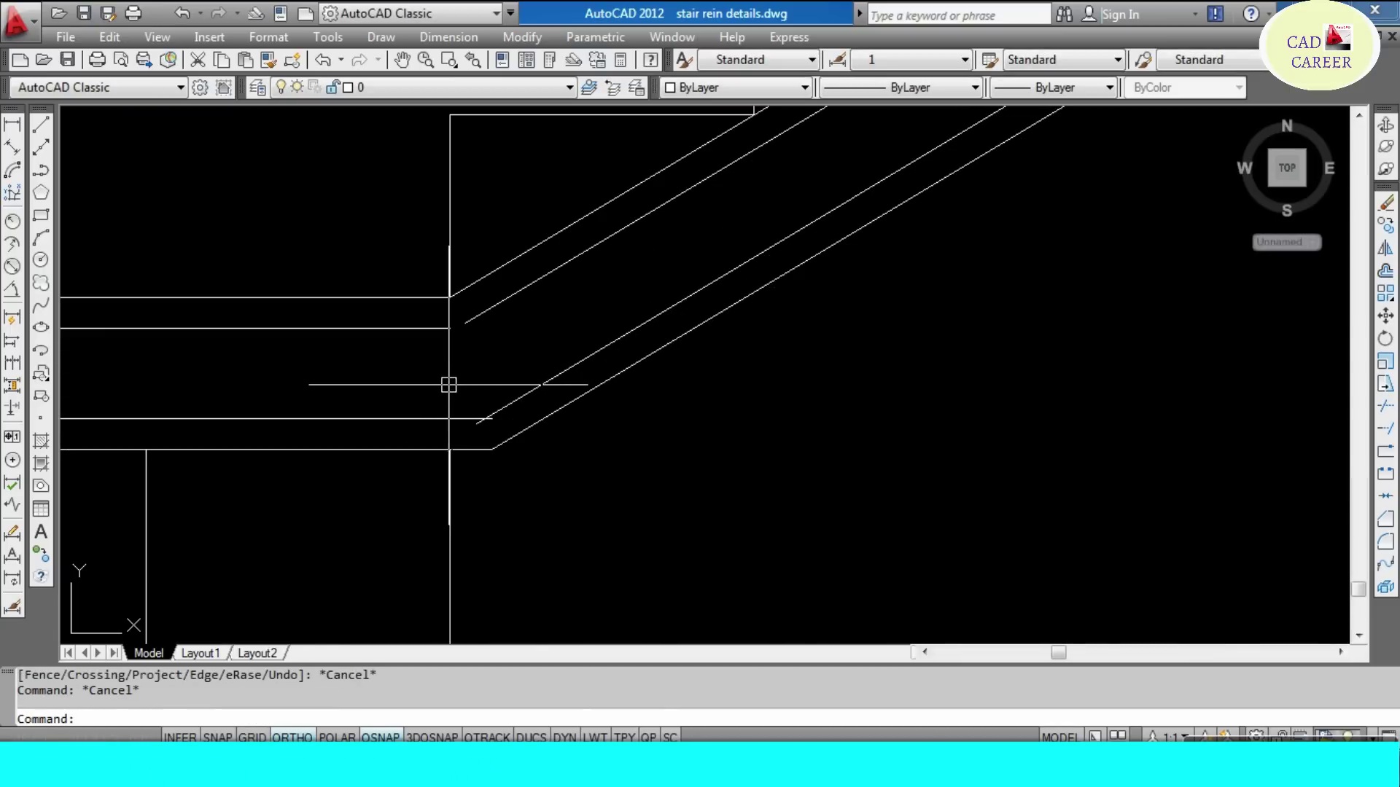
type("ex")
- Extend the bars at the lower junction to two crossing-selected boundary edges
key("Return")
scroll(469, 325, "up", 4)
left_click(461, 278)
left_click(356, 360)
key("Return")
left_click(458, 266)
left_click(369, 353)
key("Escape")
scroll(412, 350, "down", 3)
scroll(438, 380, "up", 2)
- Crossing-select two lines as trim cutting edges at the lower junction, then cancel
type("tr")
key("Return")
left_click(476, 415)
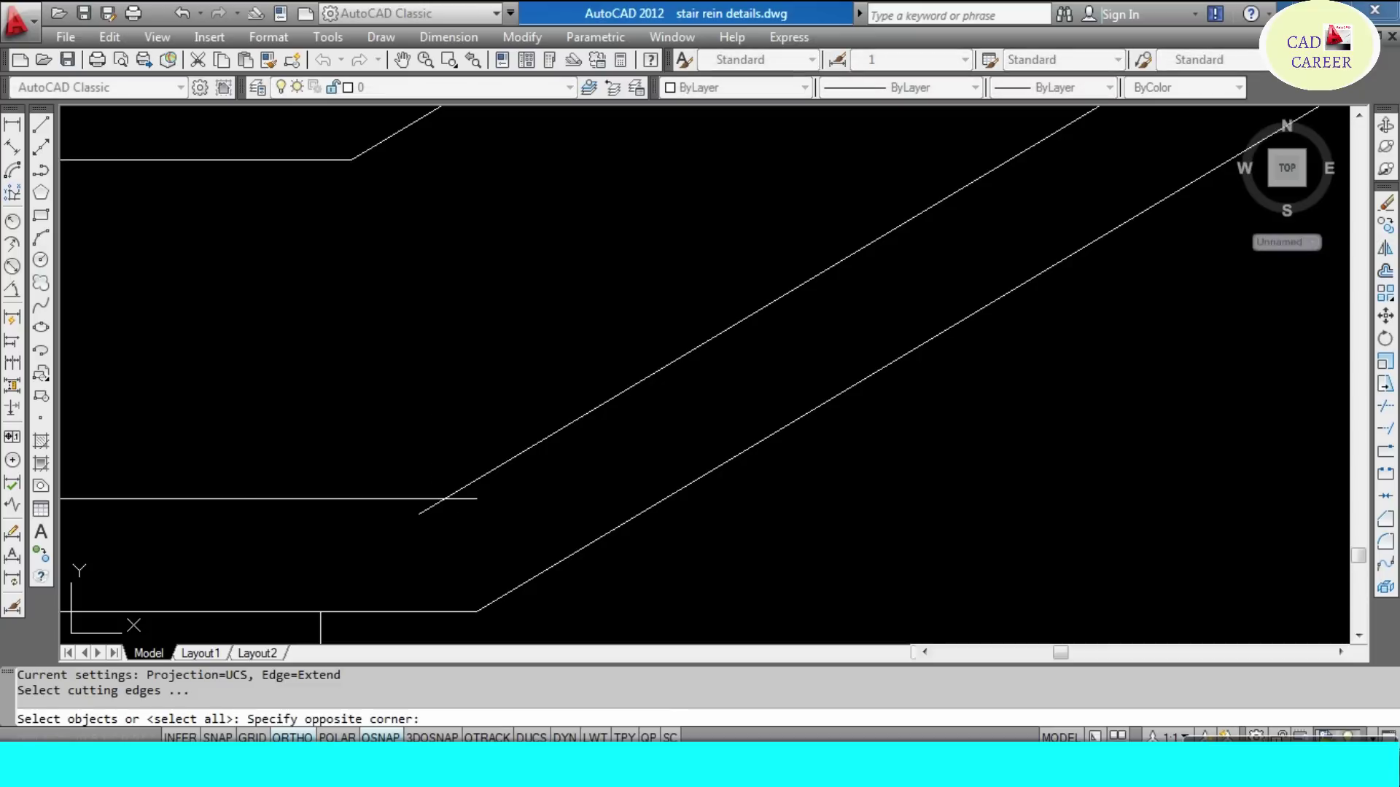
left_click(417, 530)
key("Return")
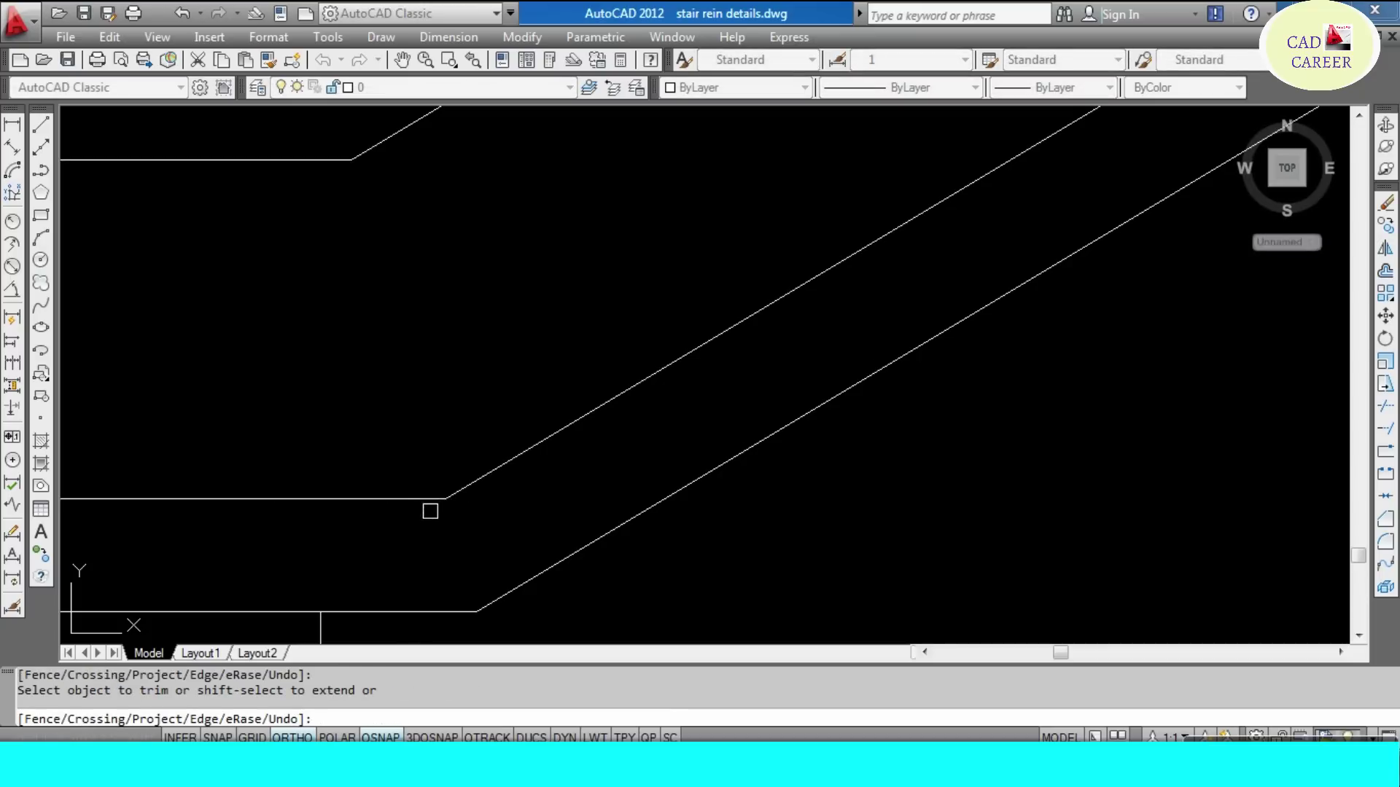
key("Escape")
key("Escape")
scroll(415, 481, "down", 2)
scroll(406, 500, "down", 3)
scroll(681, 353, "up", 3)
scroll(670, 296, "up", 5)
- Trim the horizontal bar back where it passes the lower diagonal
type("tr")
key("Return")
left_click(552, 394)
key("Return")
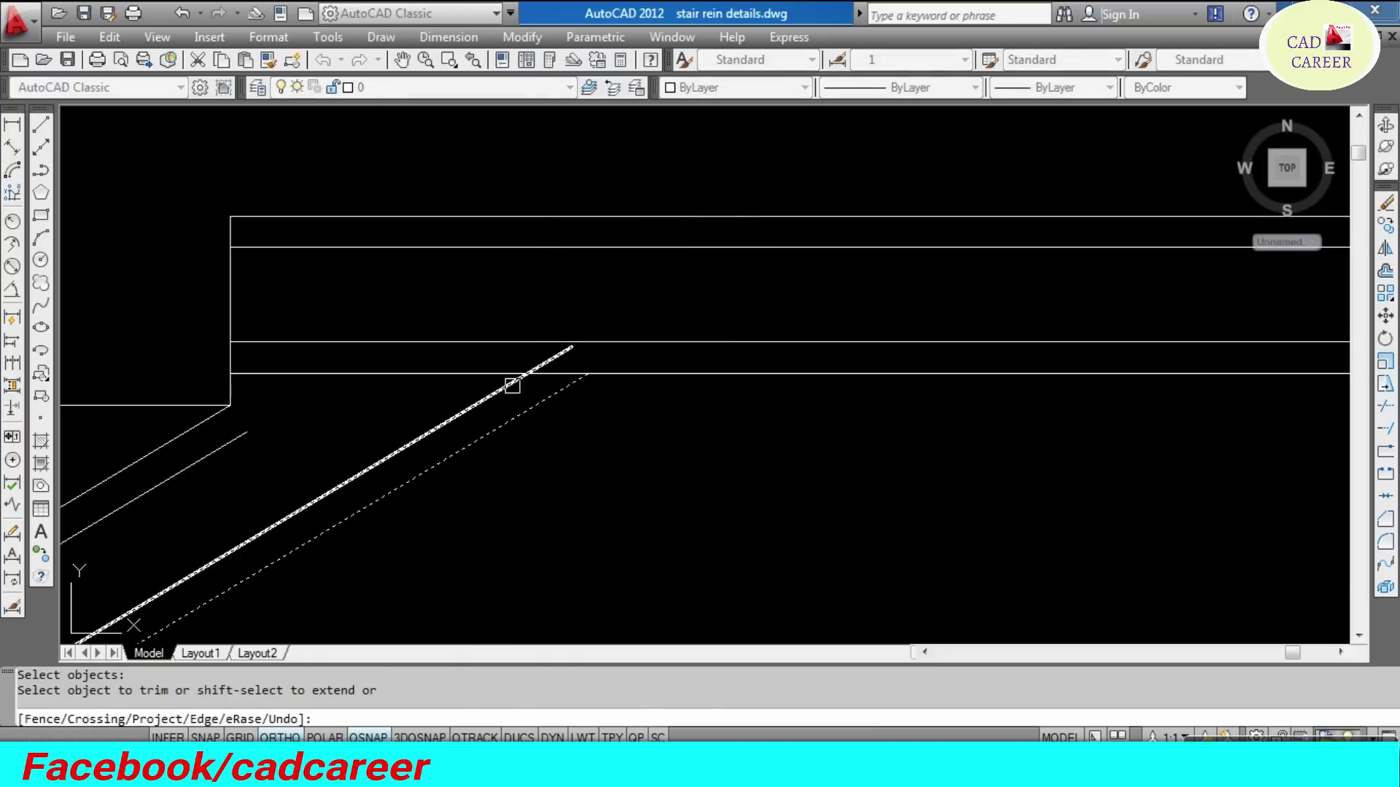
left_click(462, 379)
key("Escape")
- Trim the landing's bottom bar past the vertical beam edge and reframe the landing
key("Escape")
scroll(467, 372, "down", 3)
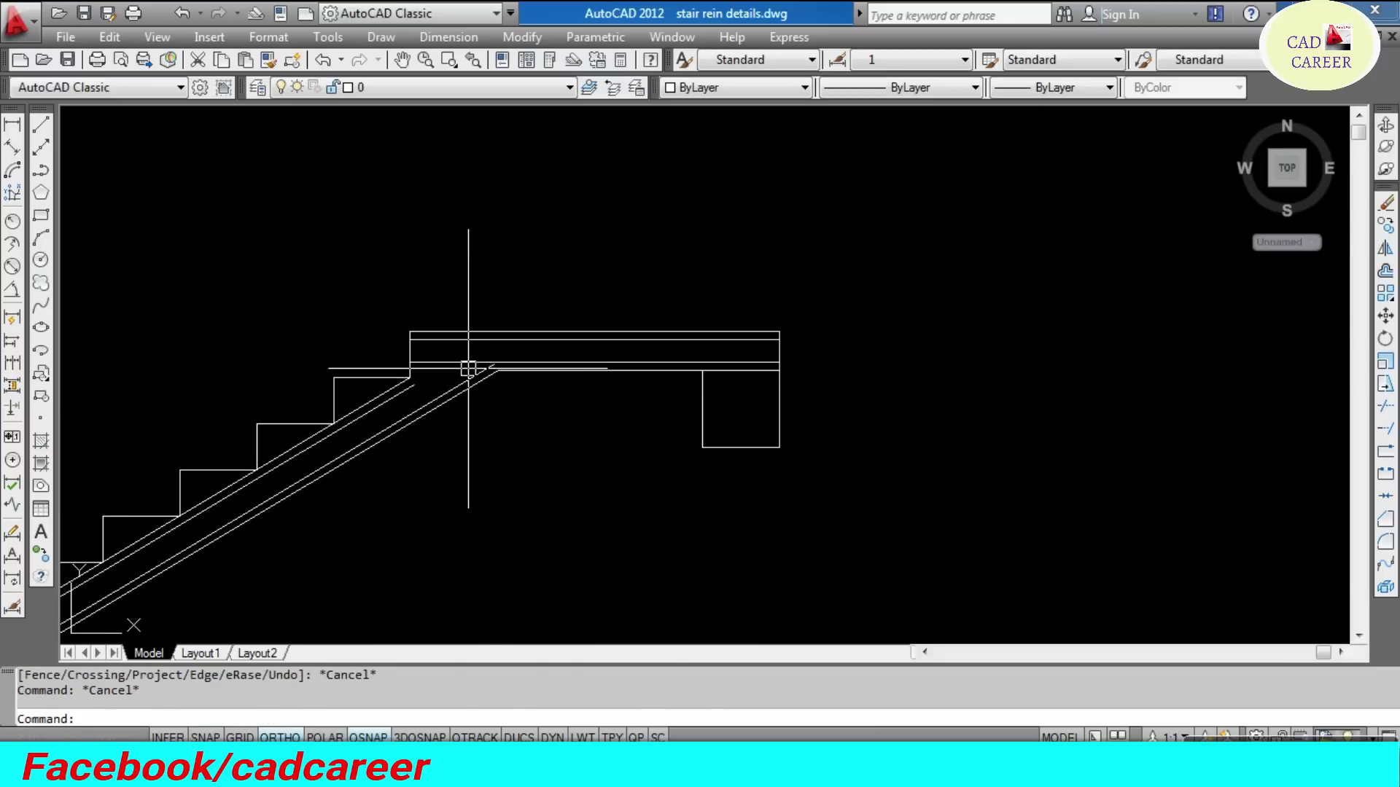
scroll(487, 375, "up", 5)
type("tr")
key("Return")
left_click_drag(1091, 406, 1117, 408)
left_click(1102, 408)
key("Return")
left_click(1151, 361)
key("Escape")
key("Escape")
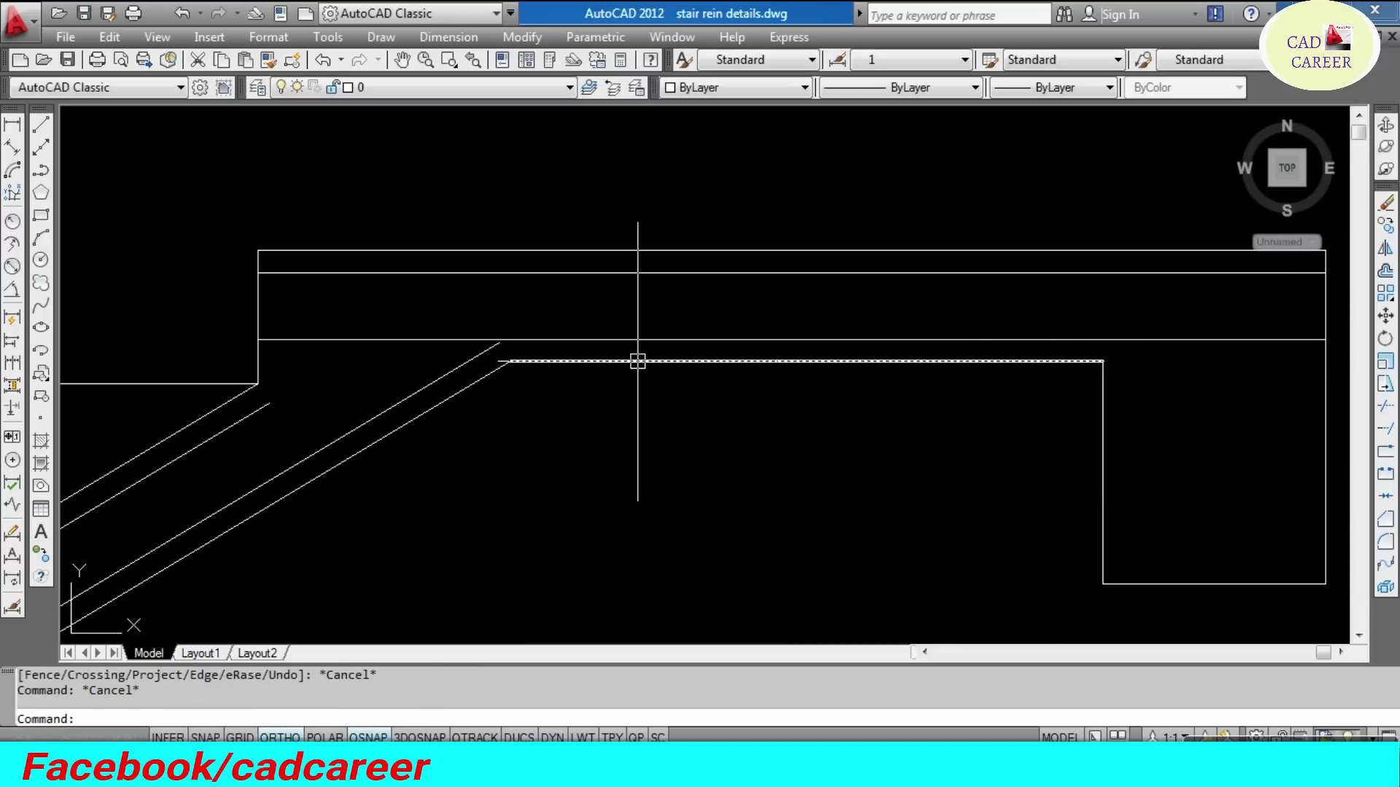
scroll(582, 364, "down", 4)
middle_click_drag(504, 396, 595, 355)
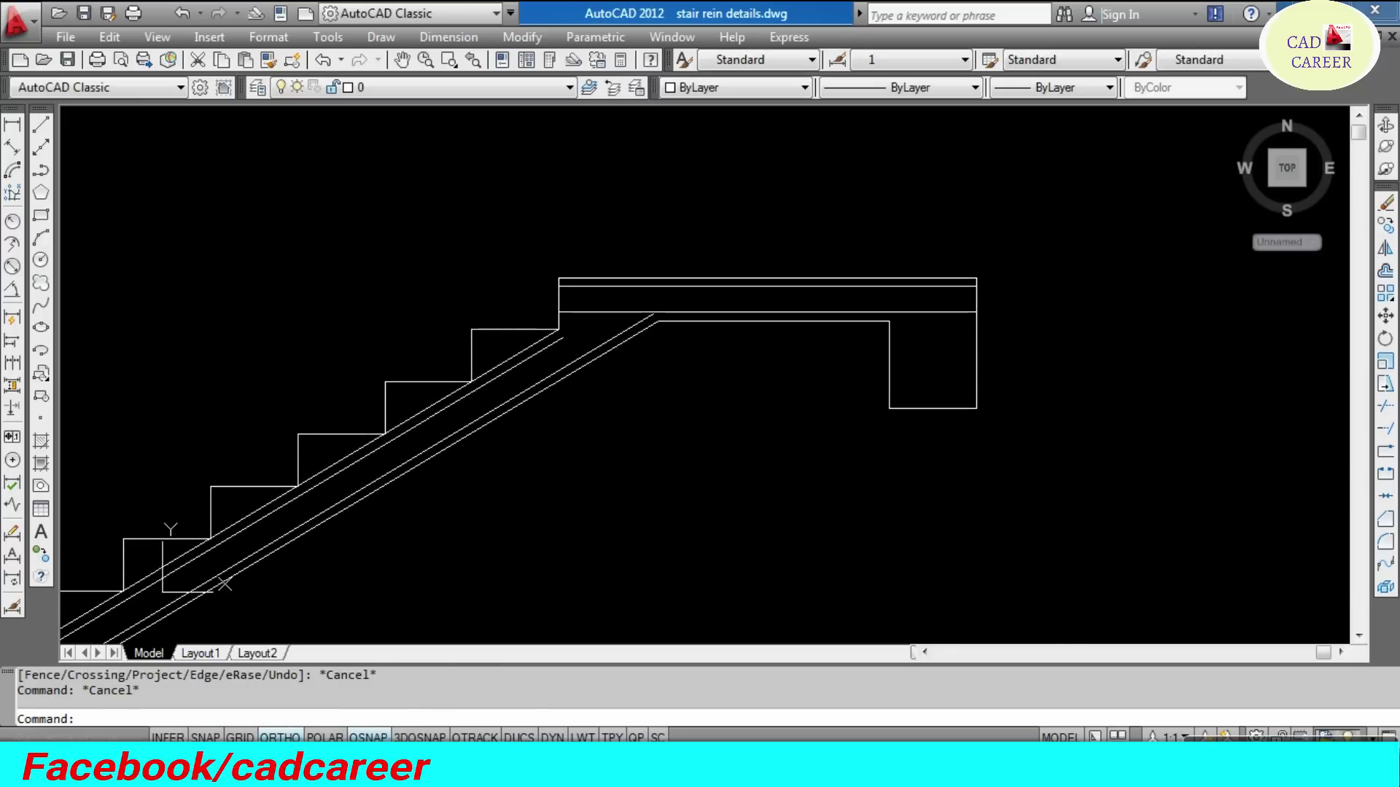
middle_click_drag(734, 623, 724, 620)
key("Escape")
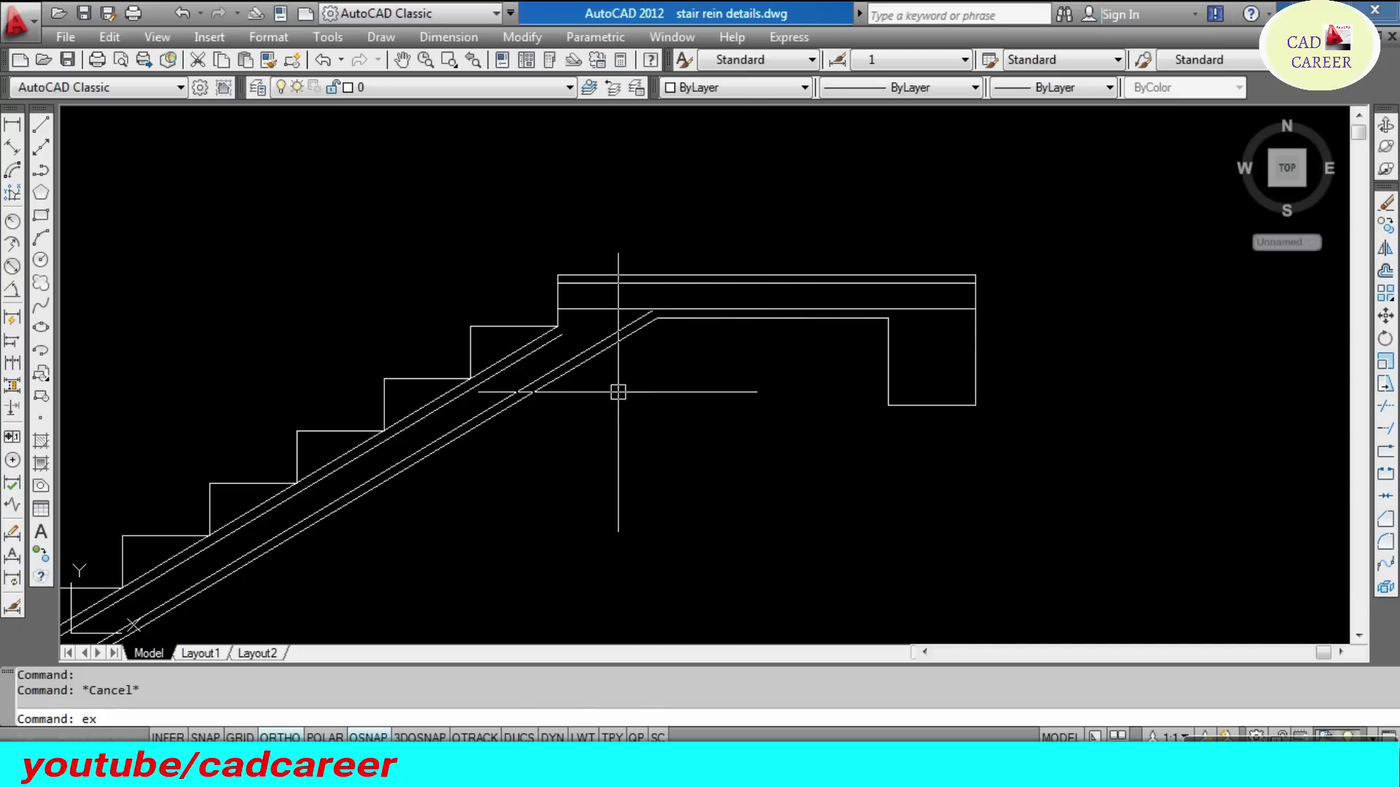
- Extend the diagonal bar up to the landing slab line
key("Return")
left_click(641, 288)
key("Return")
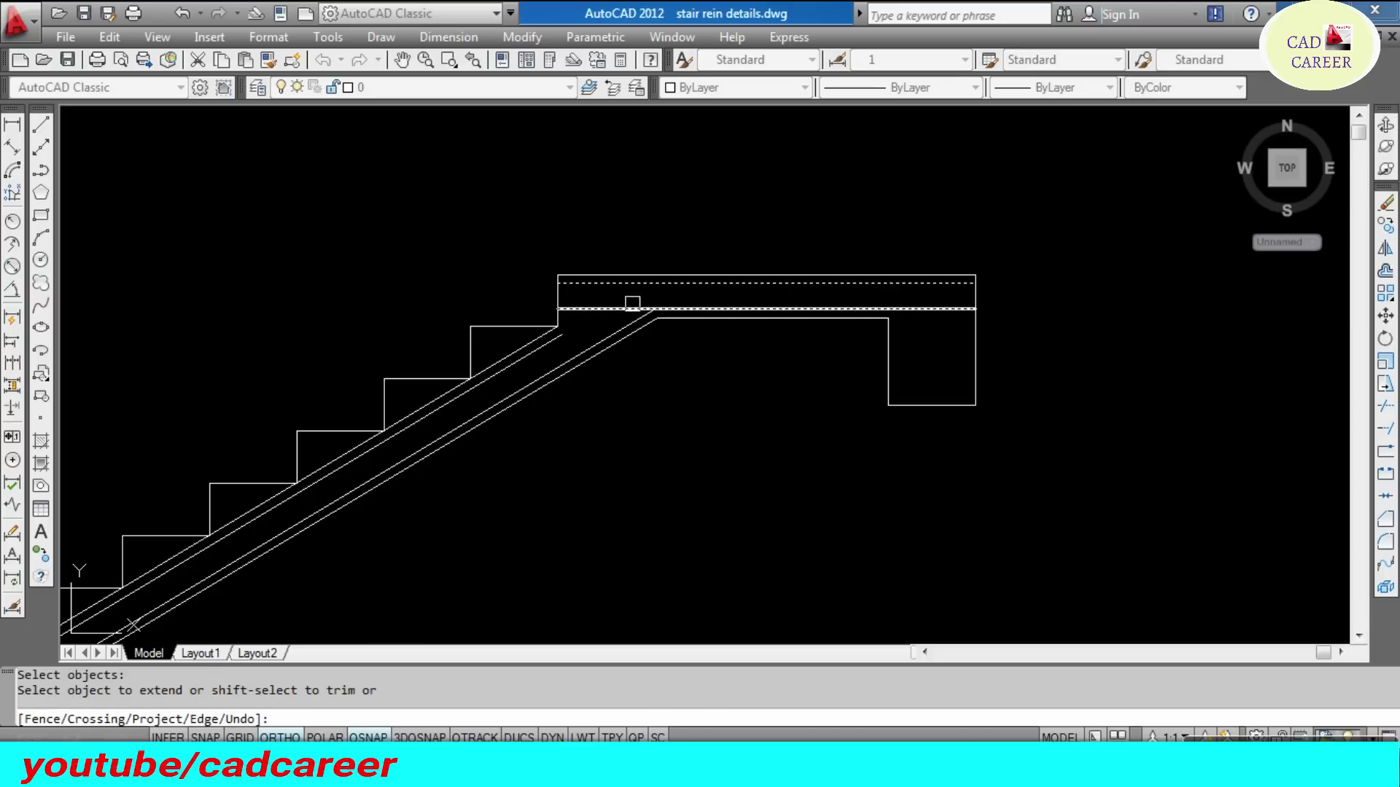
left_click(623, 321)
key("Escape")
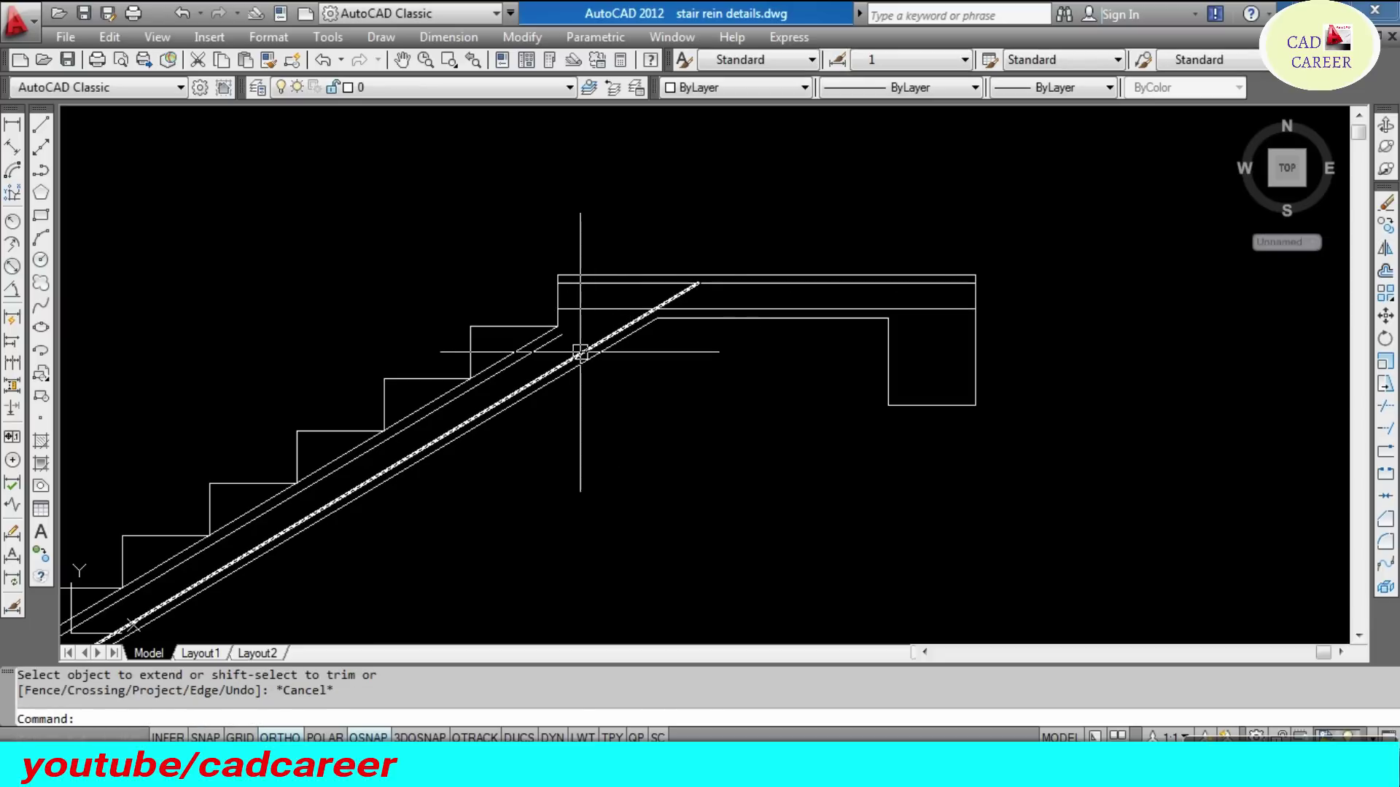
key("Escape")
key("Escape")
- Extend the upper diagonal bar up to the top slab line
type("e")
key("Return")
left_click(593, 308)
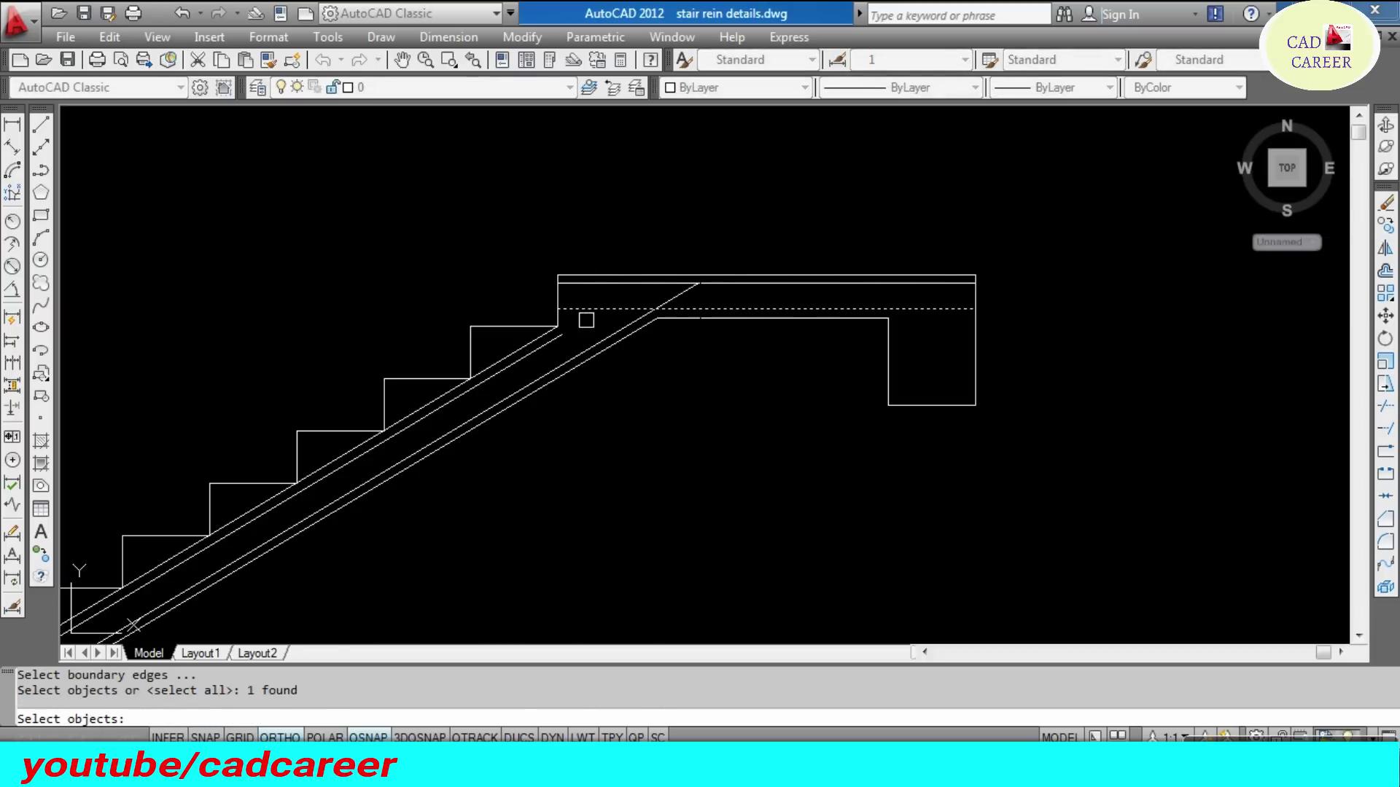
key("Return")
left_click(543, 348)
key("Escape")
scroll(607, 312, "up", 3)
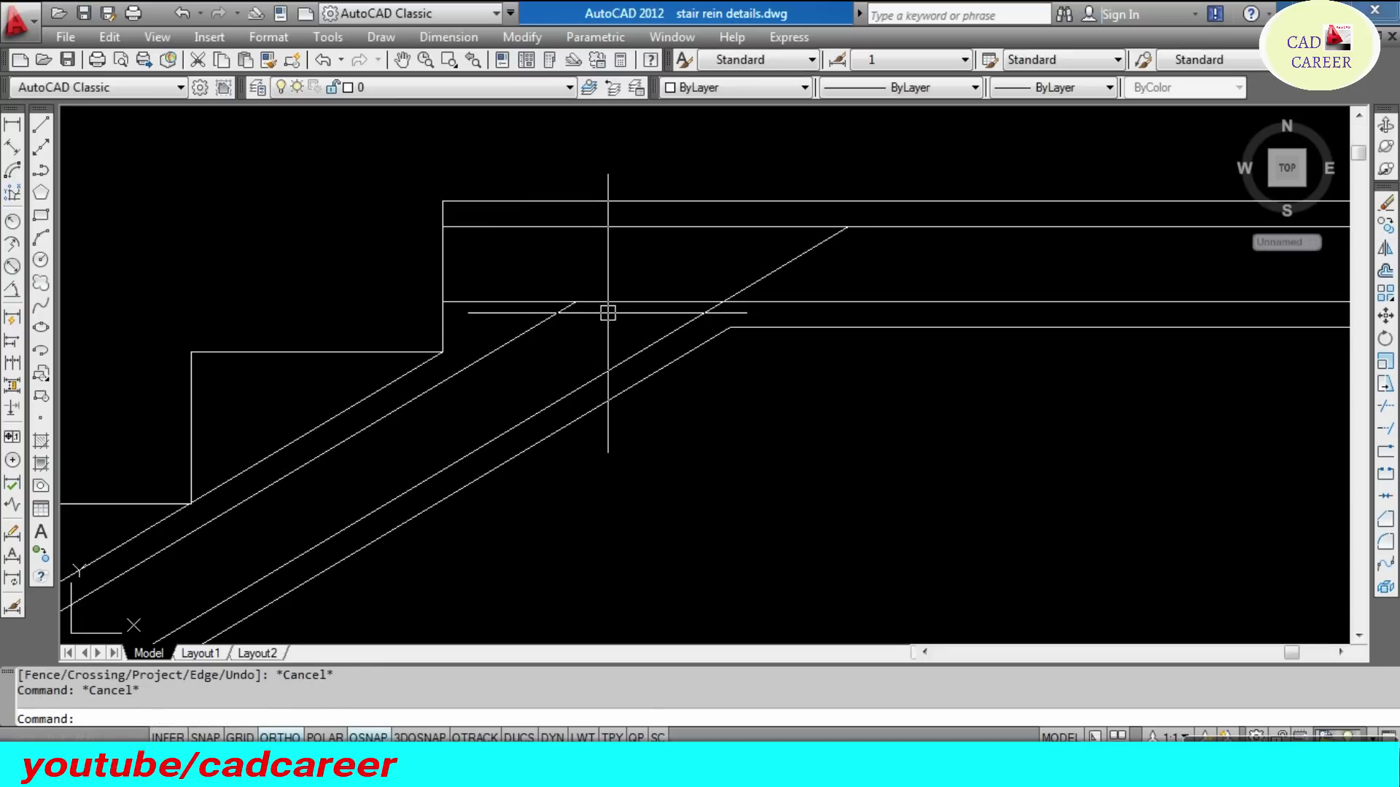
type("tr")
- Trim the top slab line back to the diagonal and select the slab line
key("Return")
left_click(544, 313)
key("Return")
left_click(518, 301)
key("Escape")
scroll(522, 301, "down", 3)
key("Escape")
key("Escape")
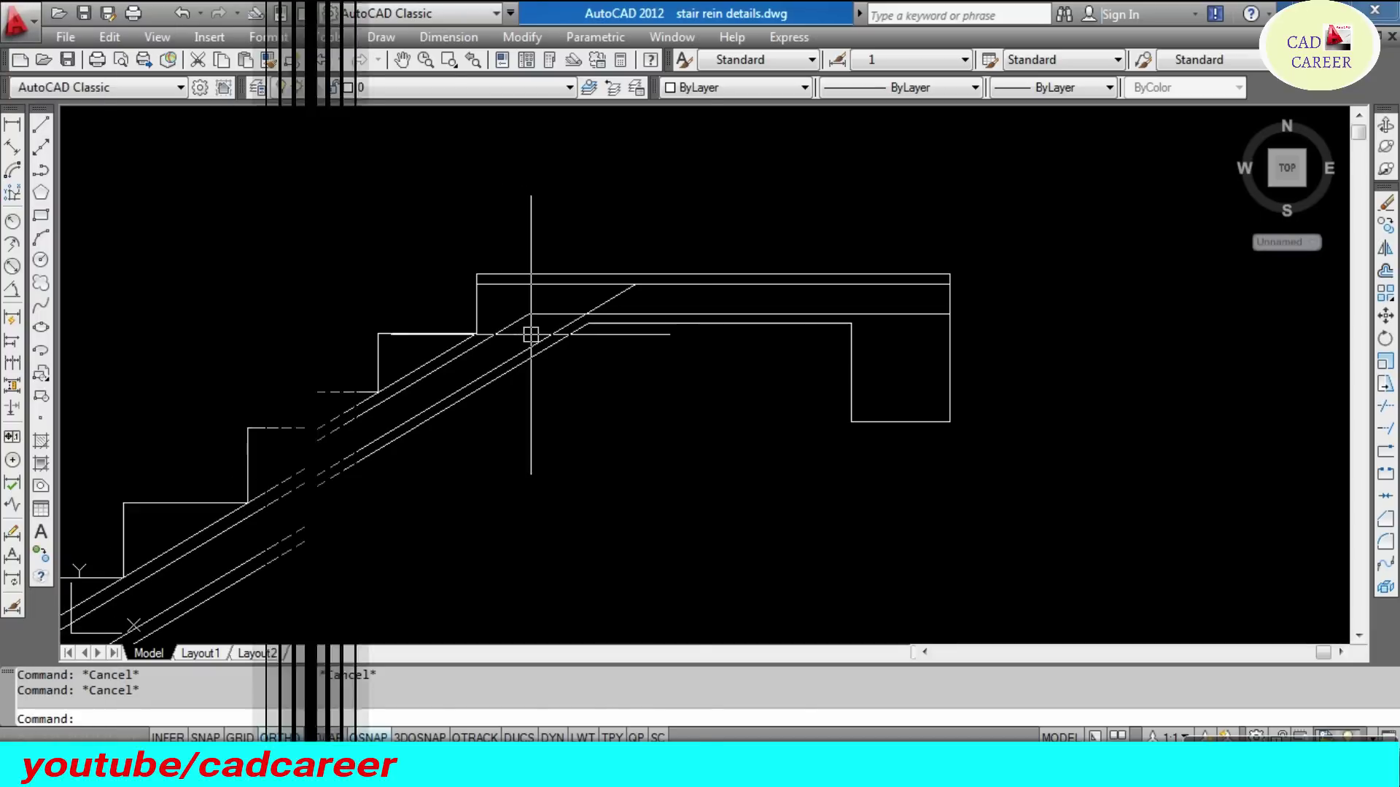
scroll(532, 328, "up", 1)
left_click(590, 289)
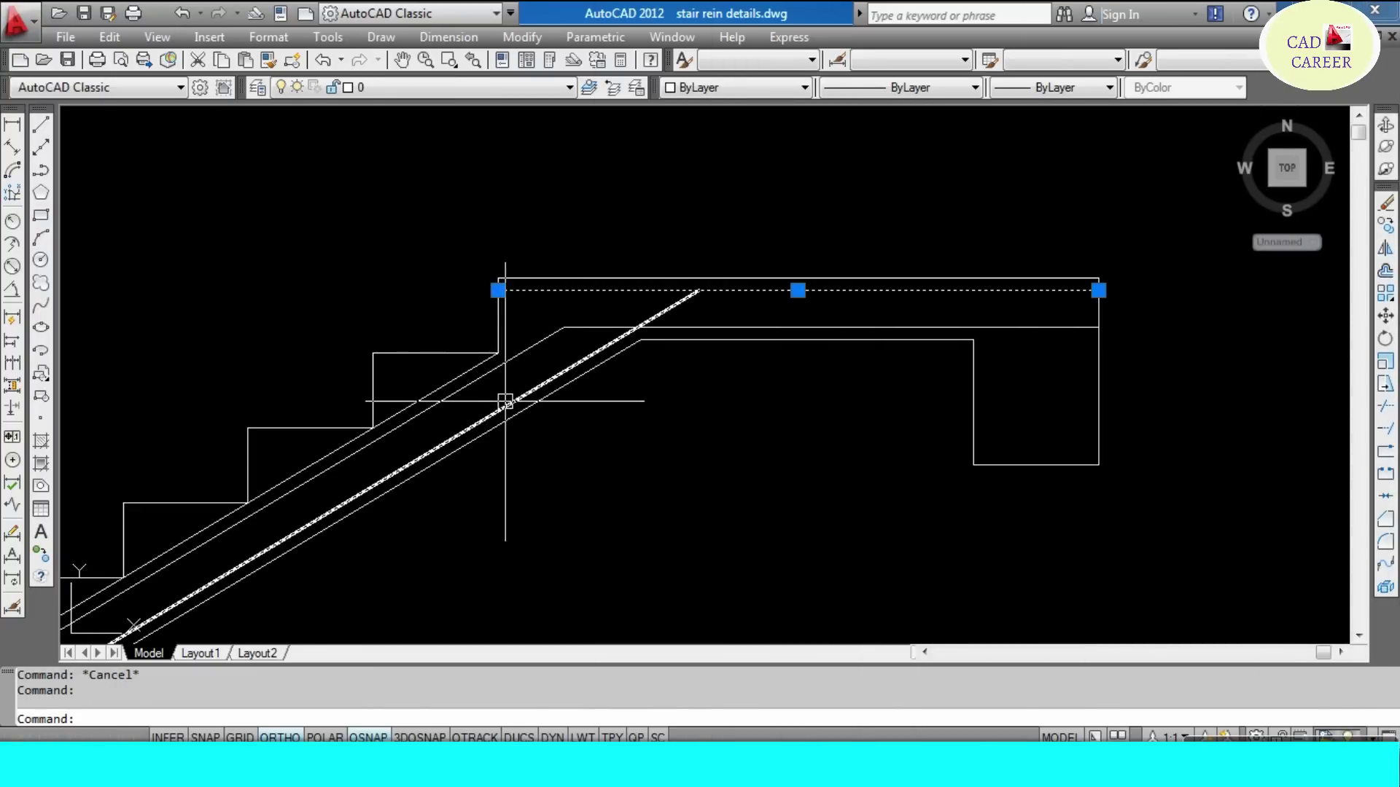
- Offset the vertical riser line 1 unit to the right
scroll(507, 373, "up", 2)
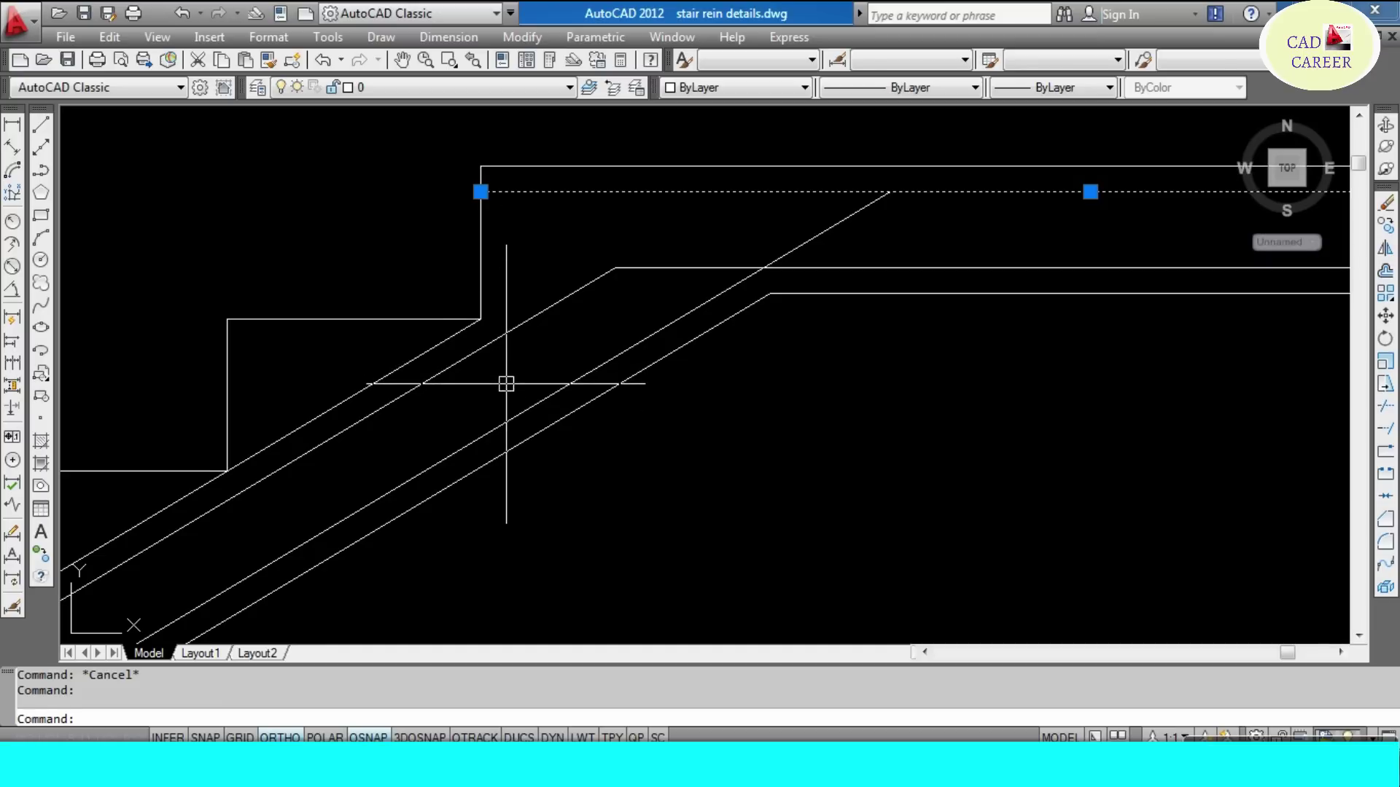
type("o")
key("Return")
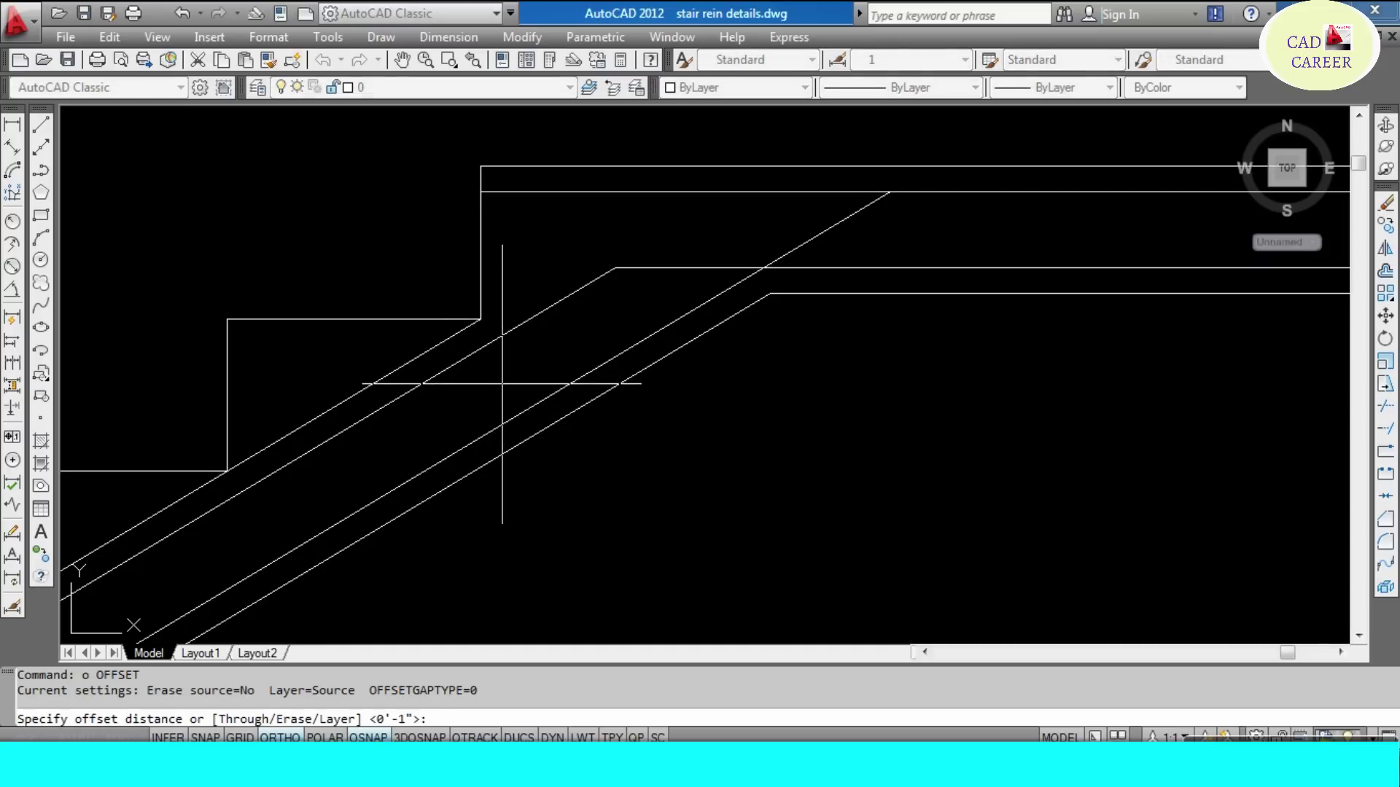
type("1")
key("Return")
left_click(479, 268)
left_click(533, 249)
key("Escape")
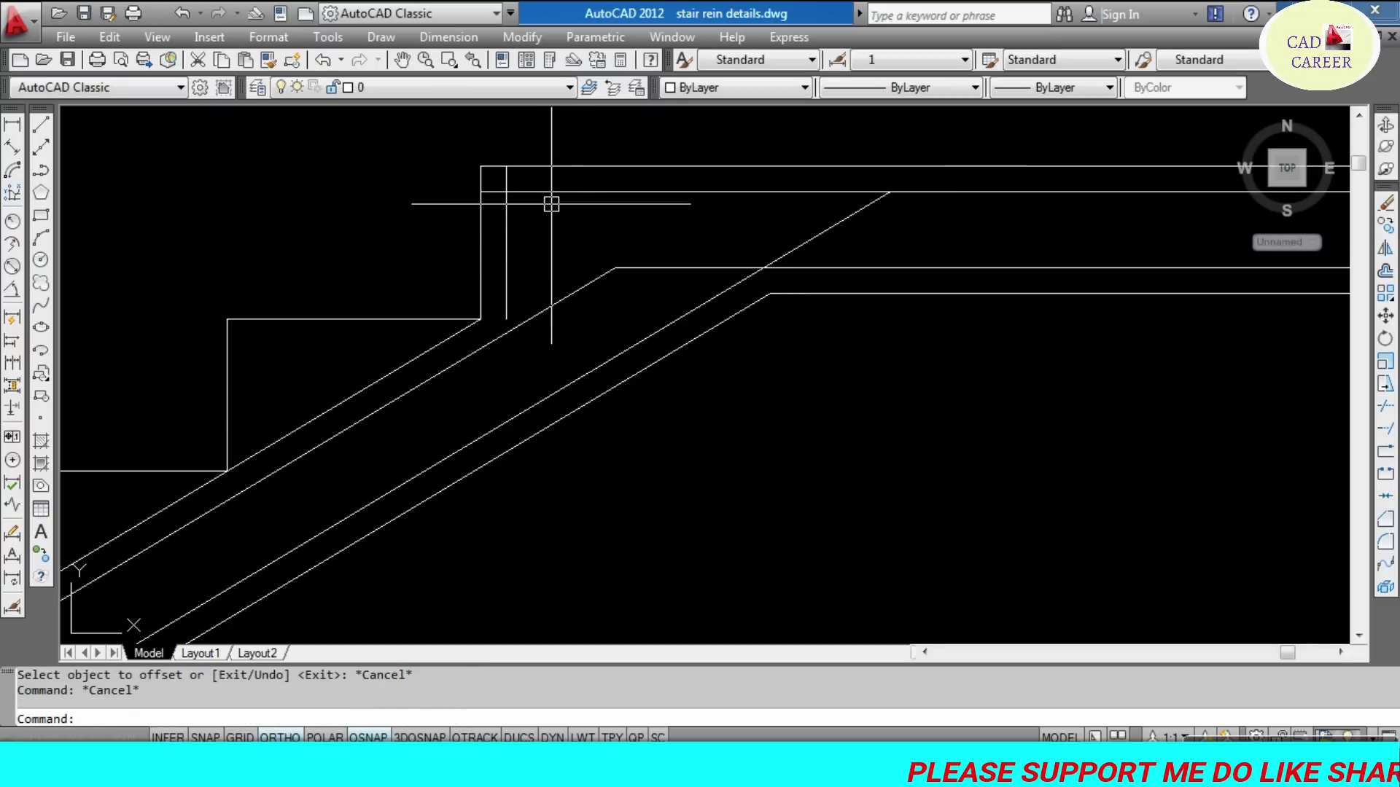
- Trim the top of the new vertical line at the slab lines
type("tr")
key("Return")
scroll(516, 190, "up", 4)
left_click(516, 195)
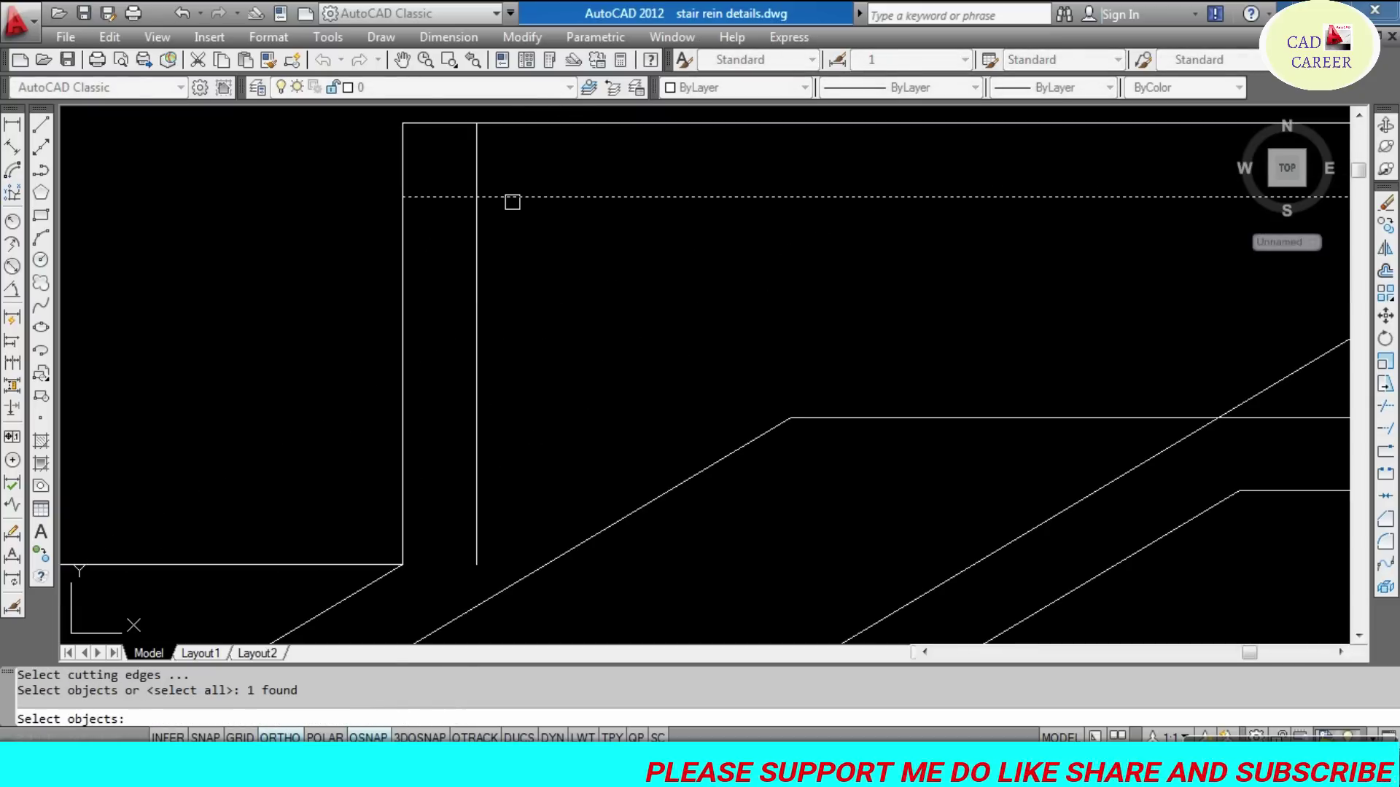
left_click(475, 175)
key("Return")
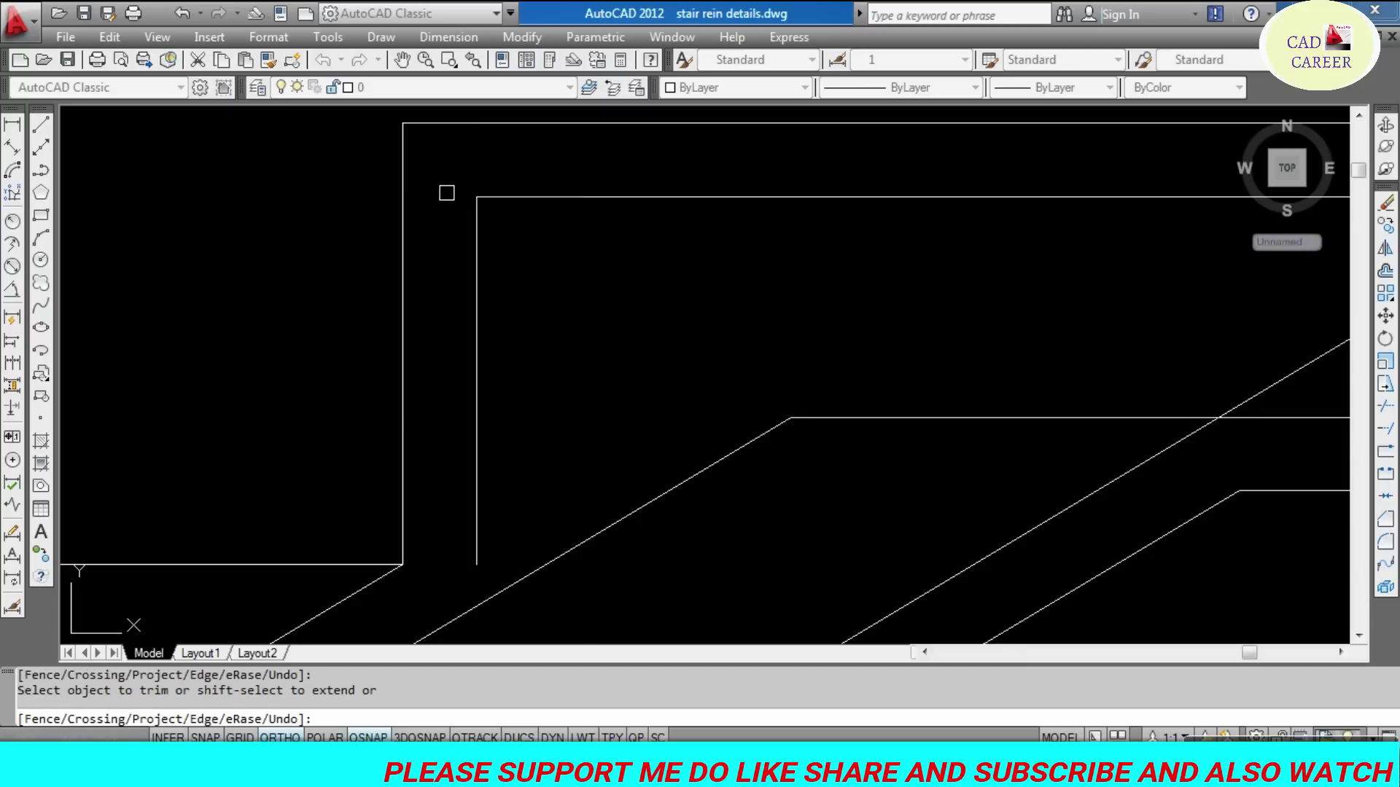
key("Escape")
scroll(468, 188, "down", 4)
- Grip-stretch the new line's bottom end below the diagonal, then view the upper landing corner
left_click(479, 321)
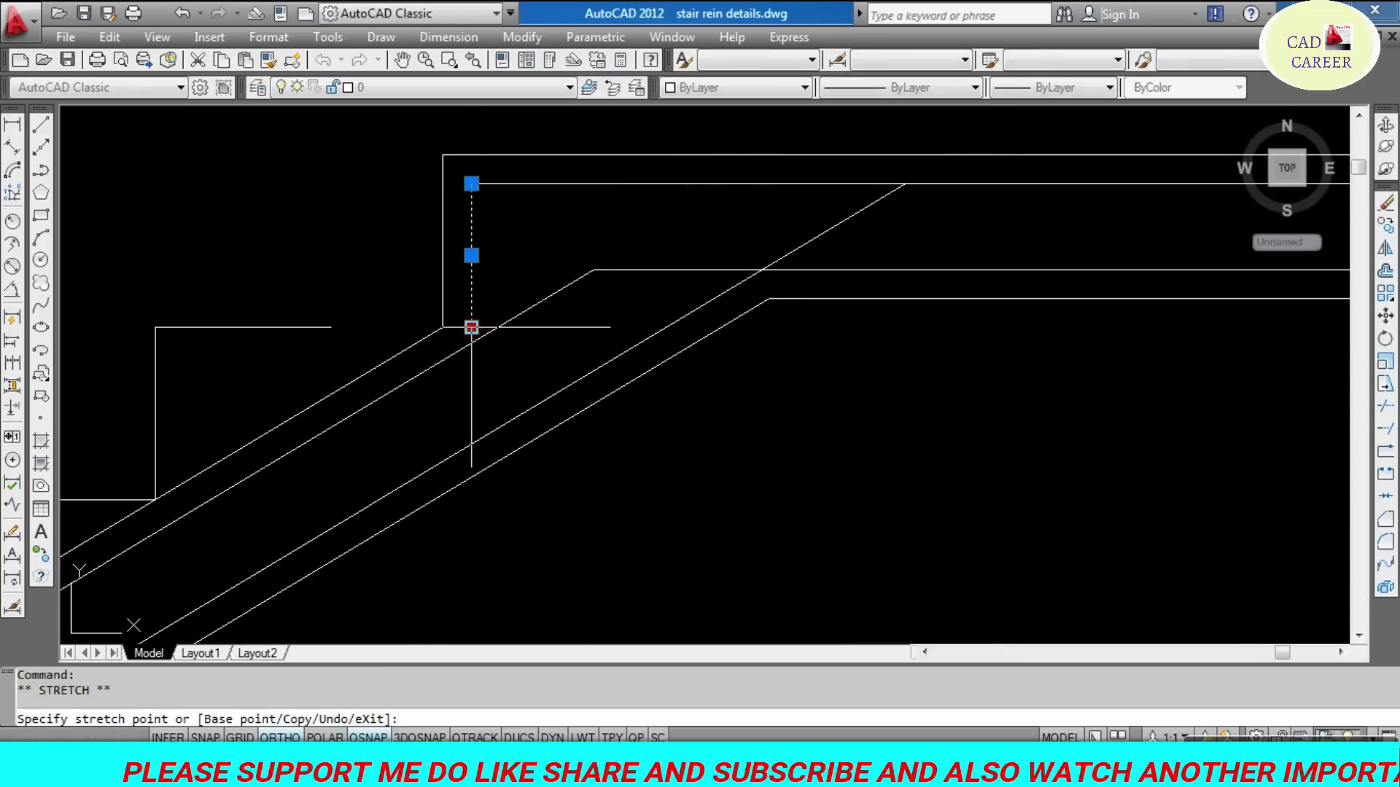
scroll(470, 401, "up", 2)
scroll(470, 419, "up", 2)
left_click(472, 415)
key("Escape")
key("Escape")
scroll(481, 364, "down", 2)
scroll(496, 350, "down", 2)
scroll(635, 305, "down", 2)
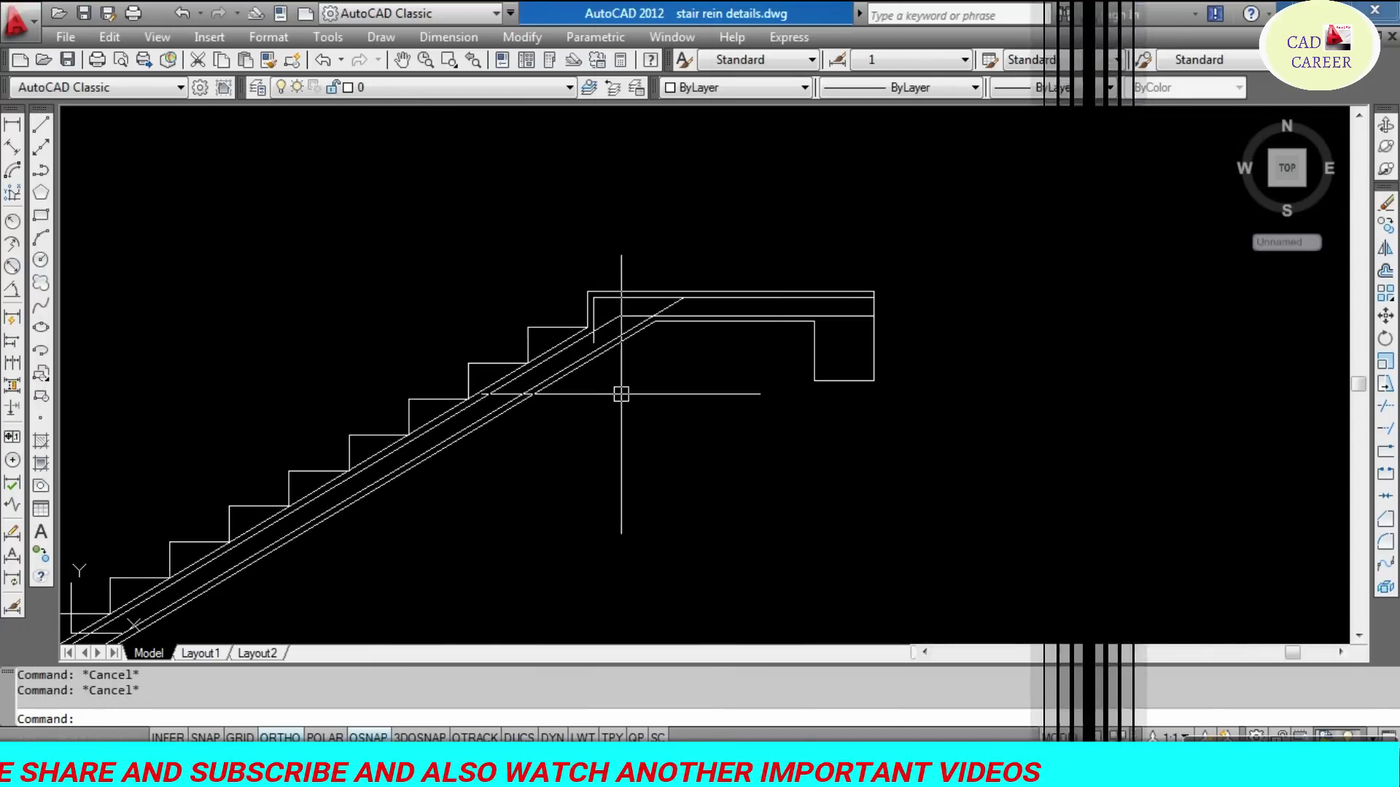
scroll(625, 320, "up", 2)
scroll(621, 333, "up", 2)
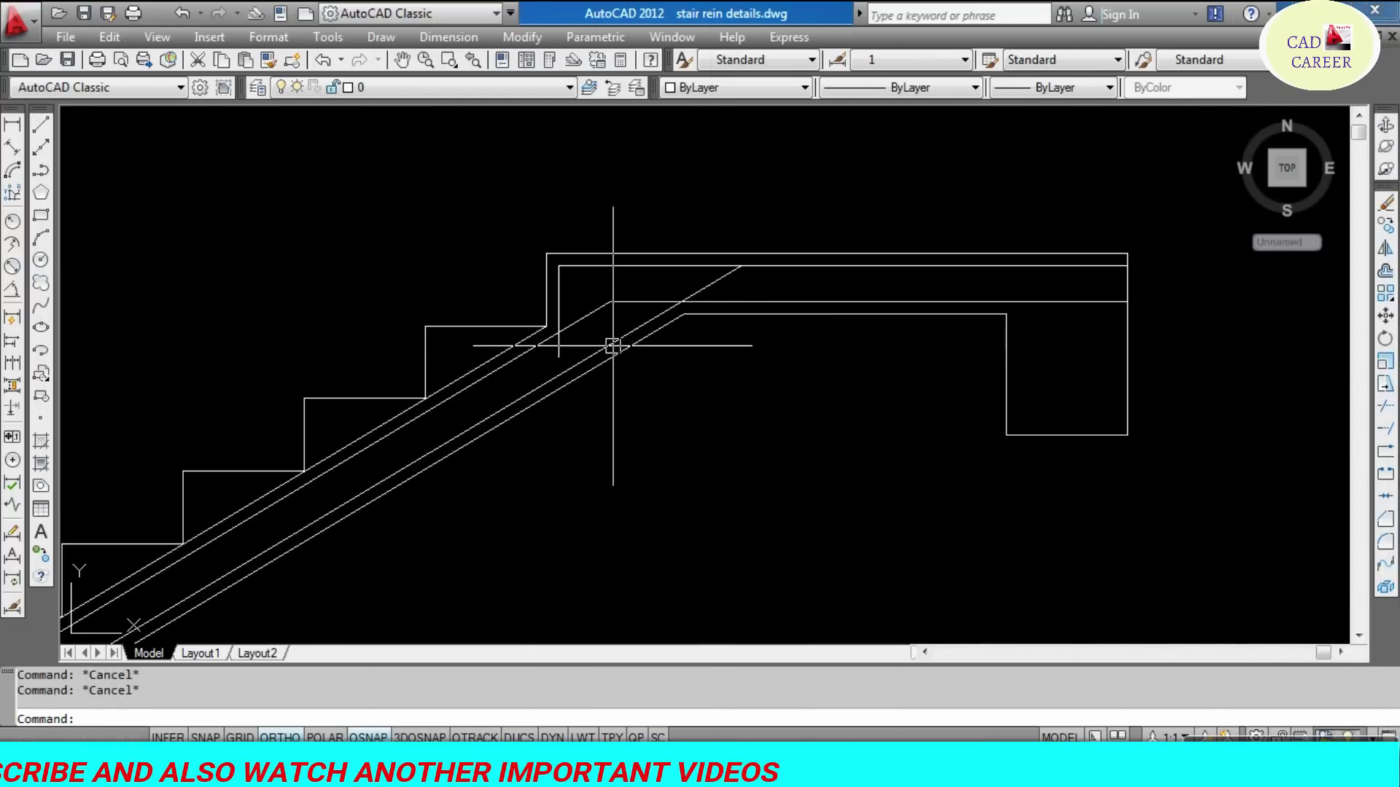
scroll(809, 238, "up", 2)
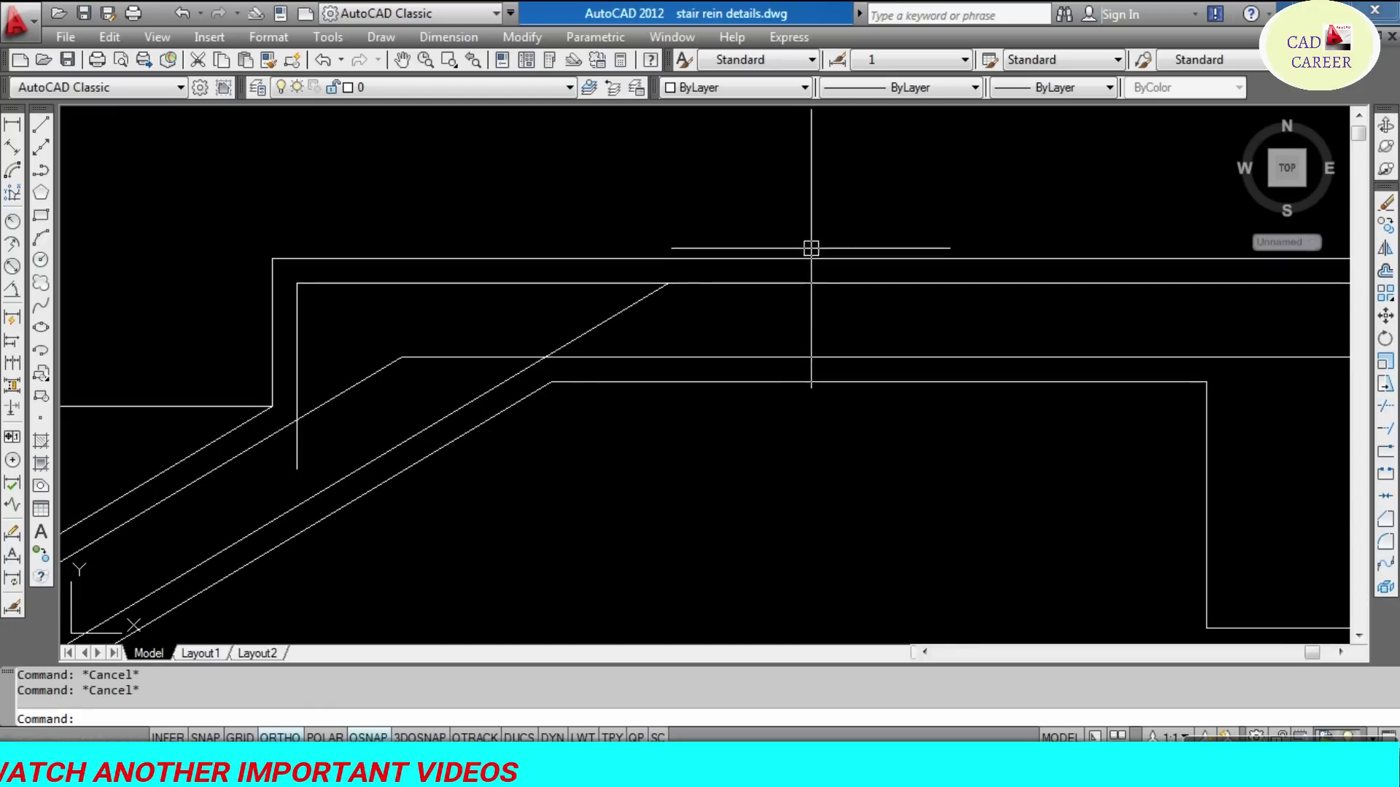
middle_click_drag(771, 282, 626, 276)
scroll(523, 279, "down", 2)
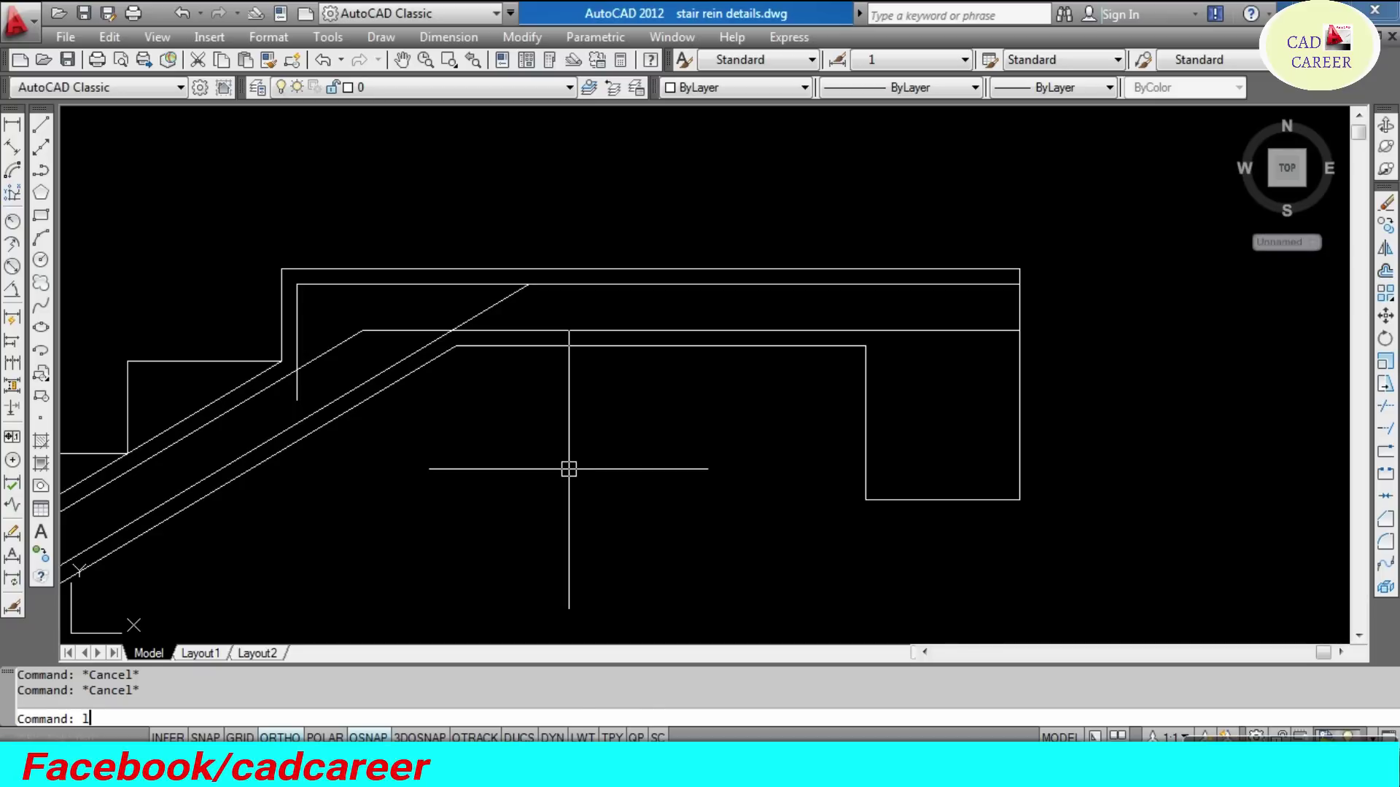
- Draw a 12-unit line along the landing from the diagonal bar's top end, turning Ortho off
key("Return")
left_click(528, 284)
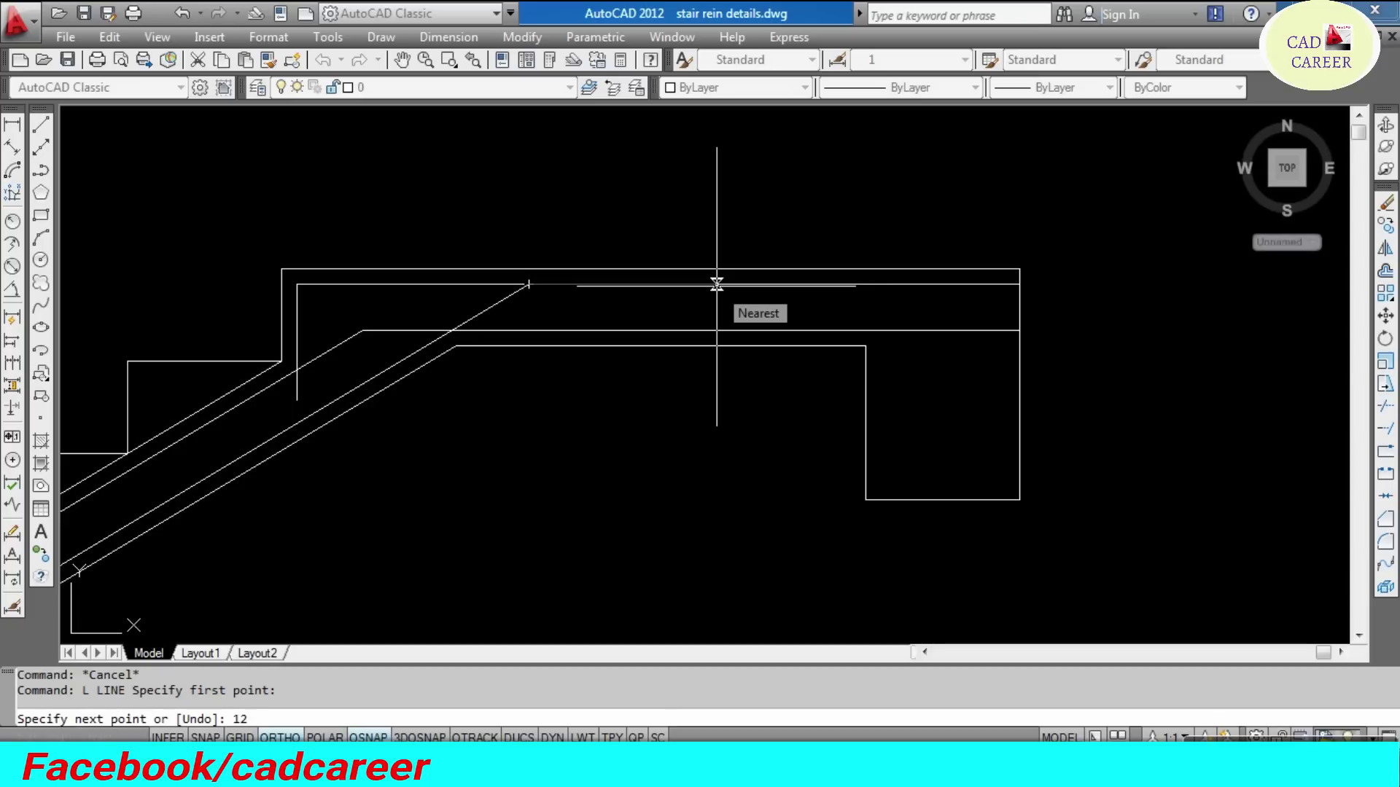
key("Return")
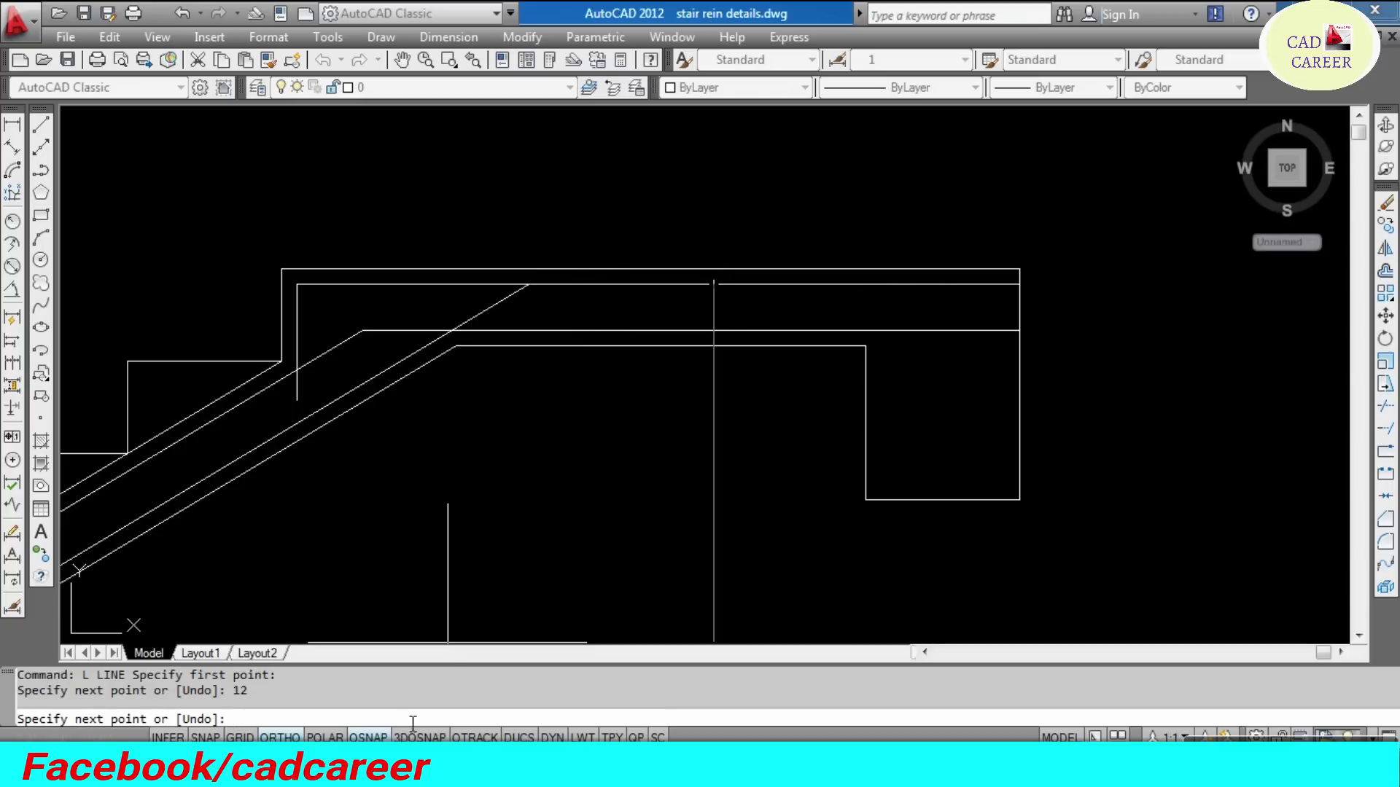
left_click(280, 737)
scroll(750, 281, "up", 3)
scroll(760, 336, "up", 2)
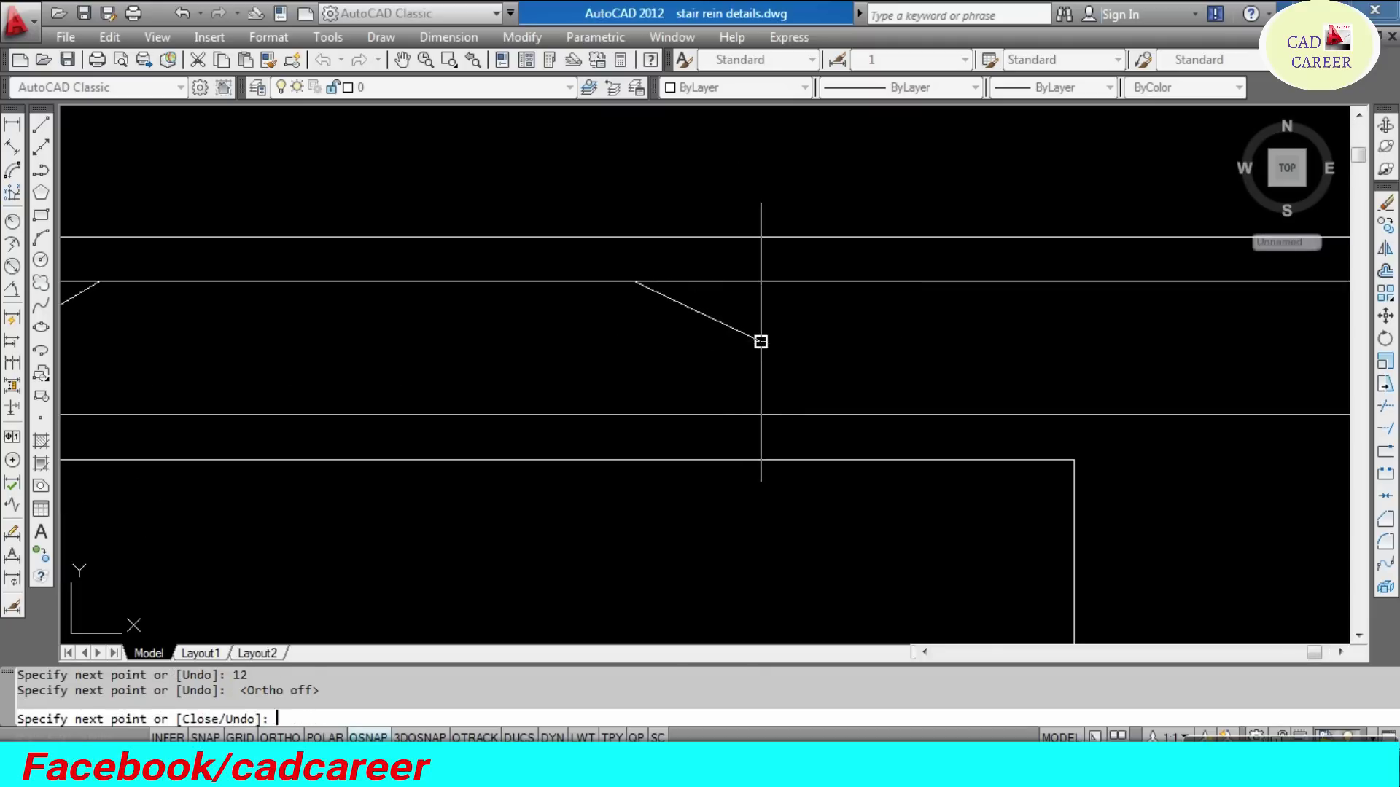
key("Escape")
scroll(729, 328, "down", 3)
scroll(637, 313, "down", 1)
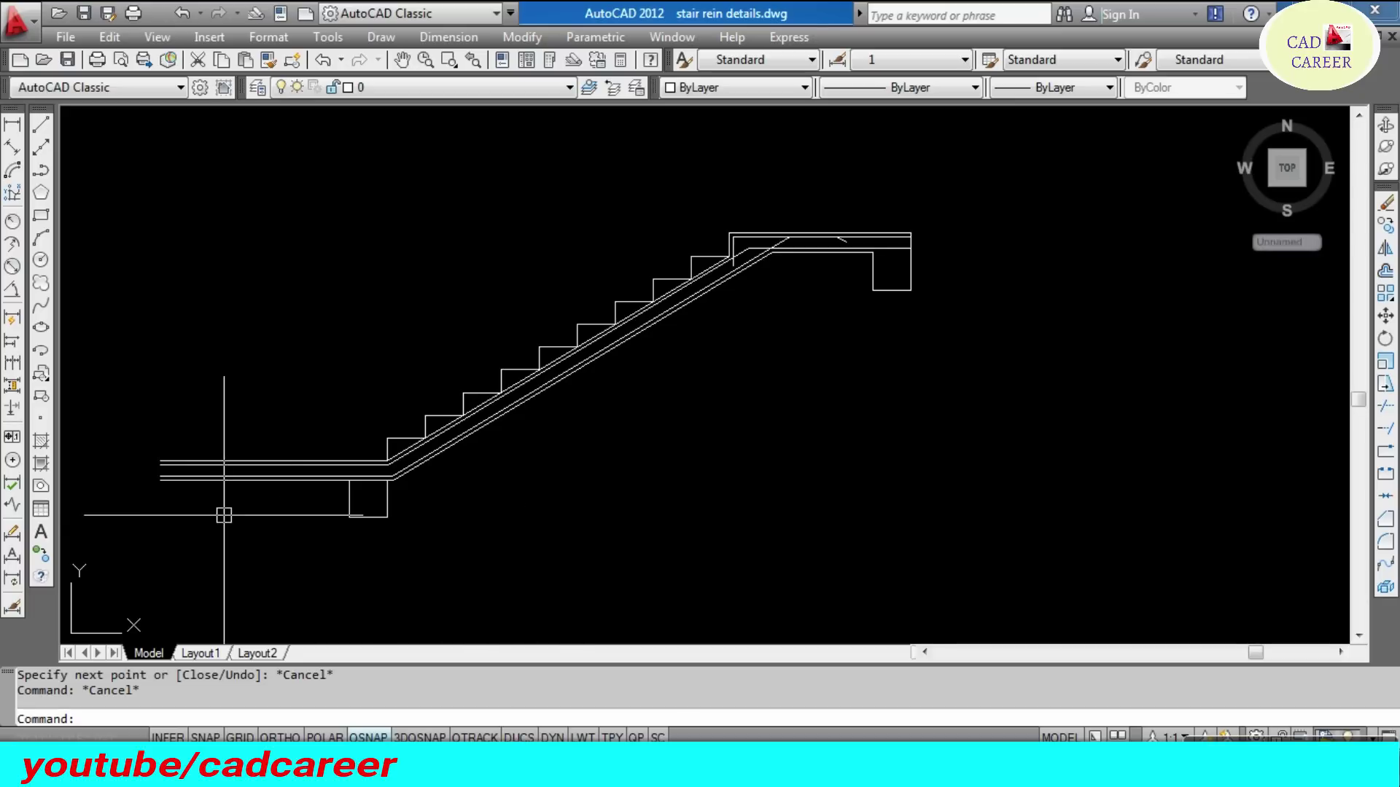
- Draw a radius 0.5 circle left of the stair and zoom in on it
type("c")
key("Return")
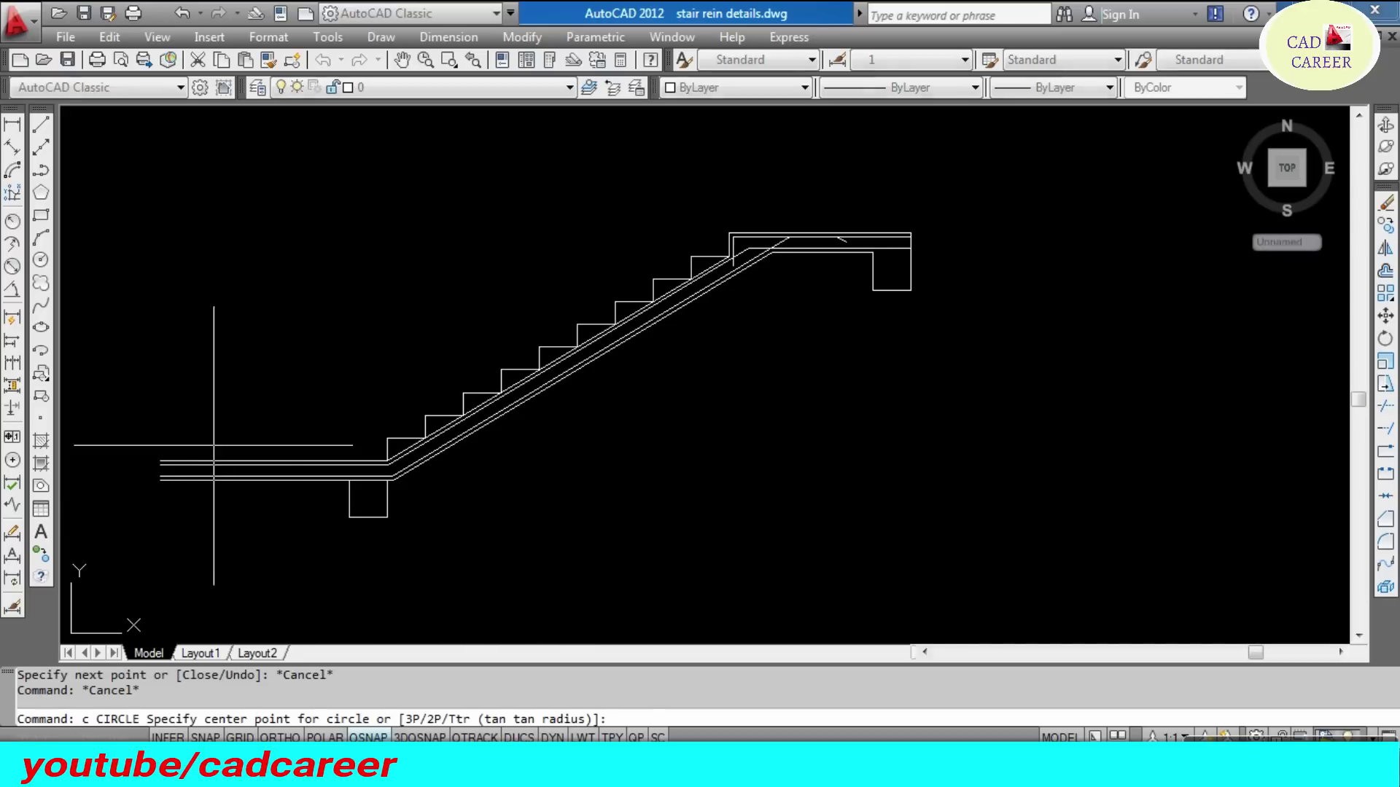
left_click(343, 391)
type(".5")
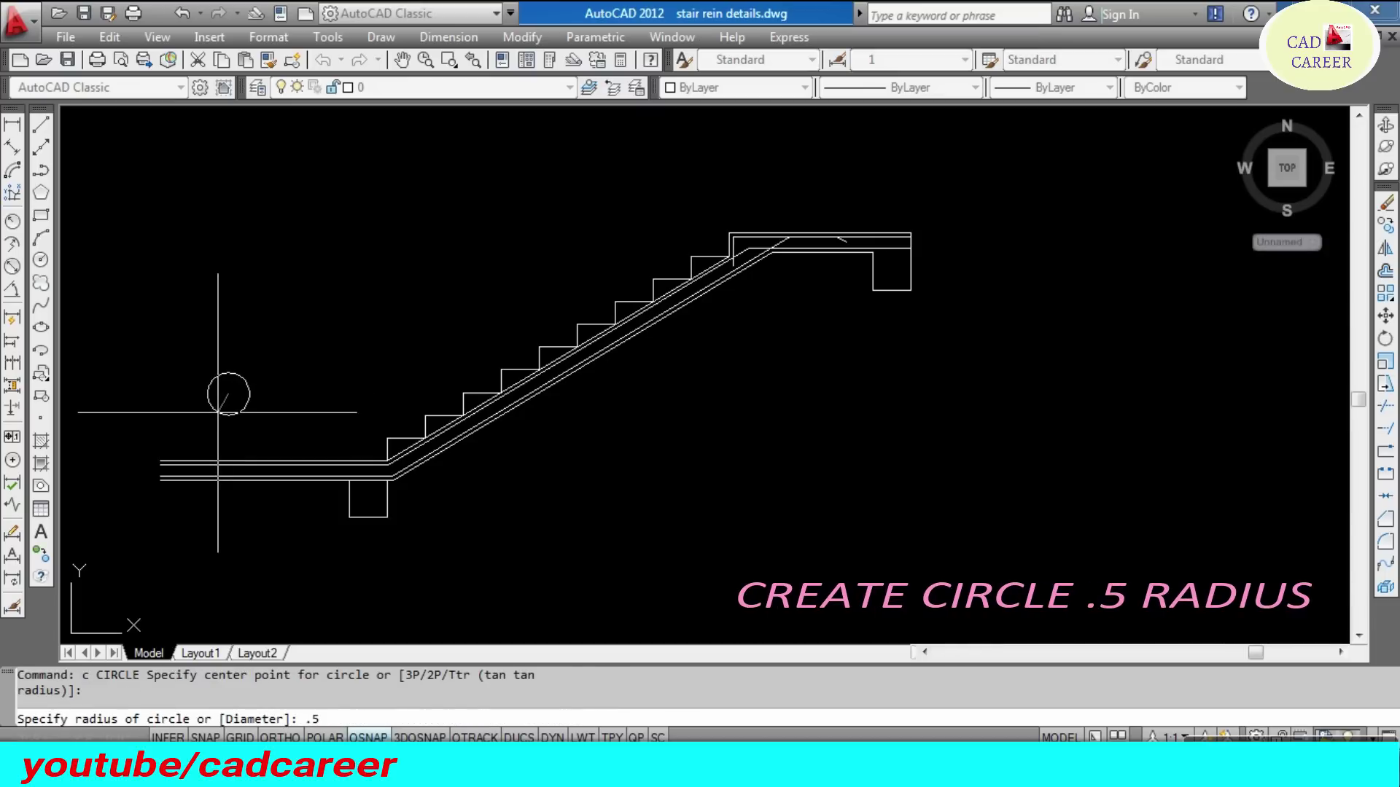
key("Return")
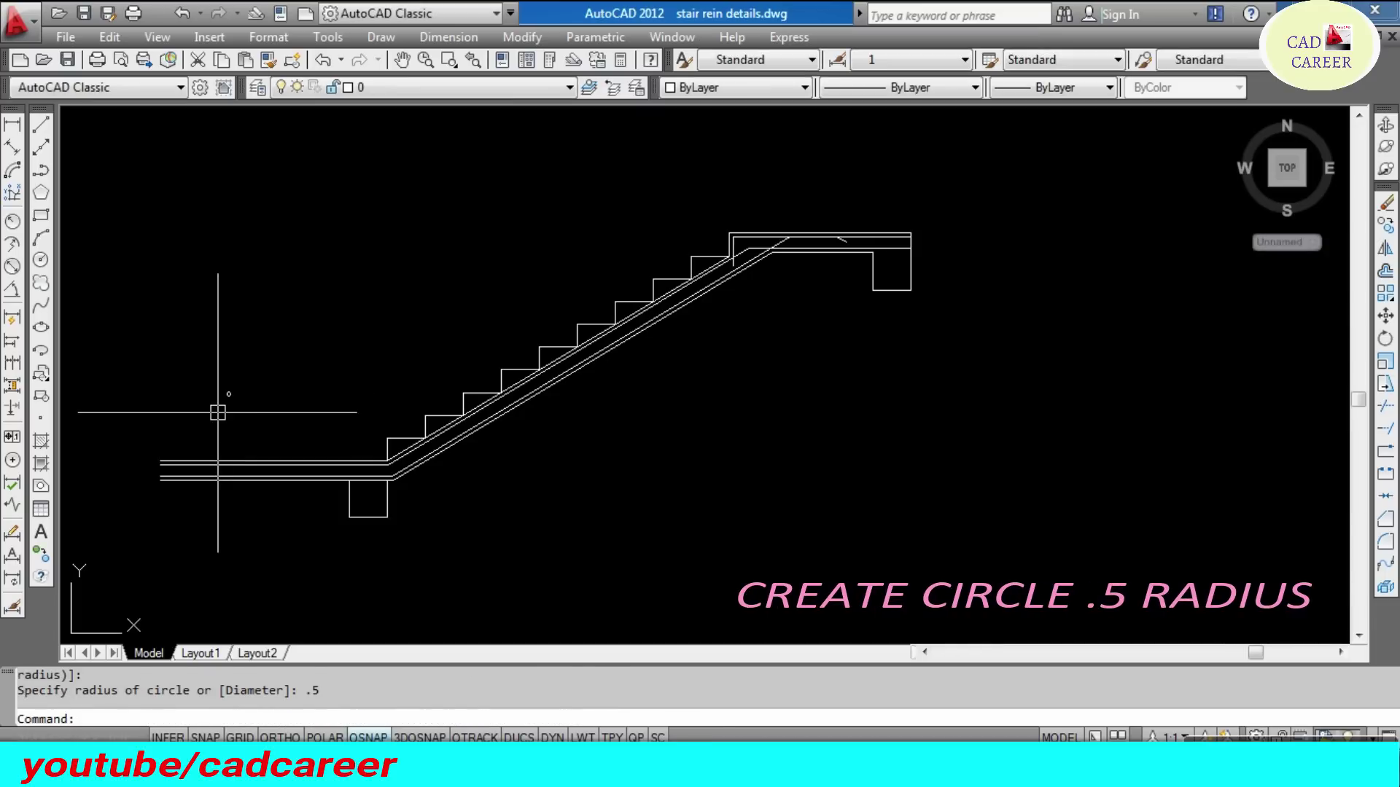
key("Escape")
key("Escape")
scroll(216, 405, "up", 5)
scroll(226, 379, "up", 5)
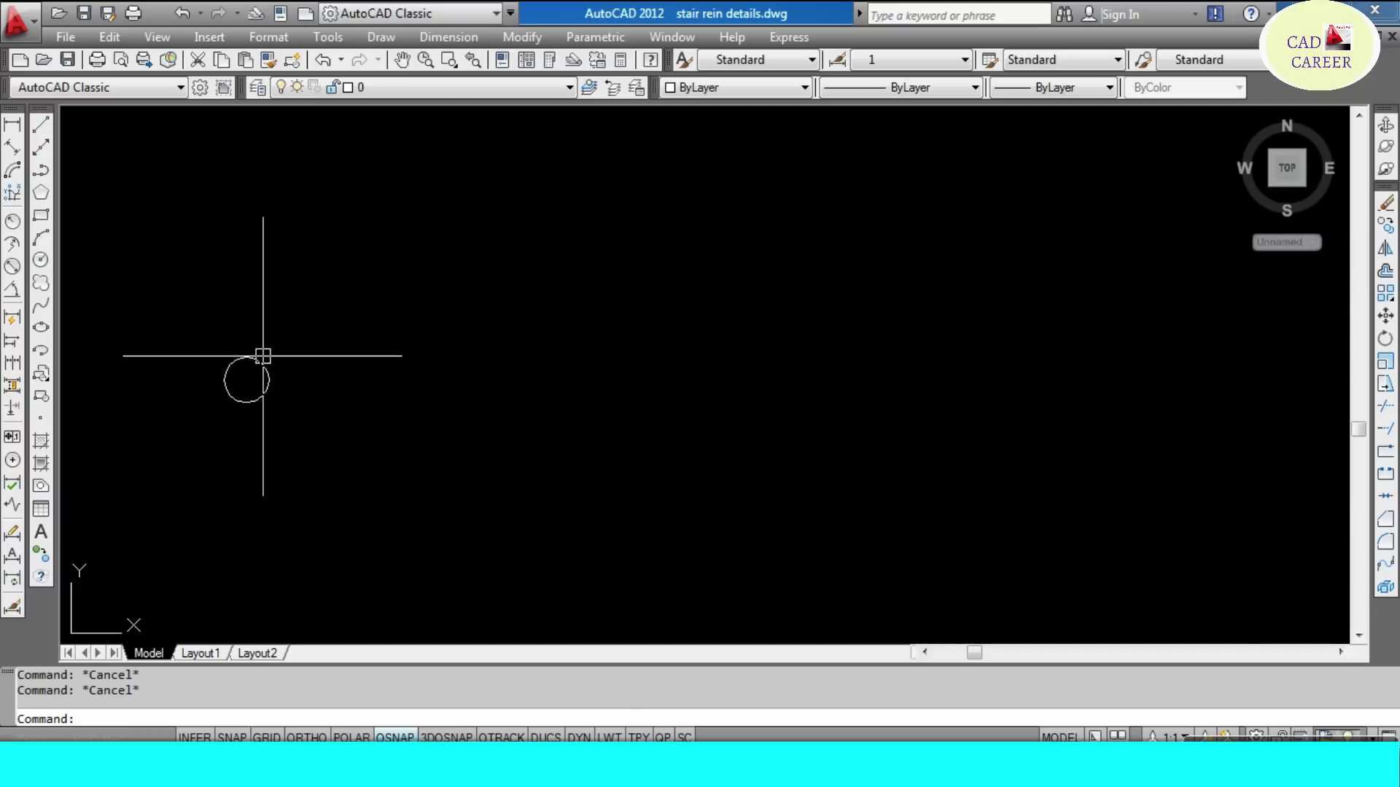
scroll(263, 356, "down", 5)
scroll(219, 495, "up", 2)
scroll(204, 488, "up", 3)
scroll(259, 501, "down", 4)
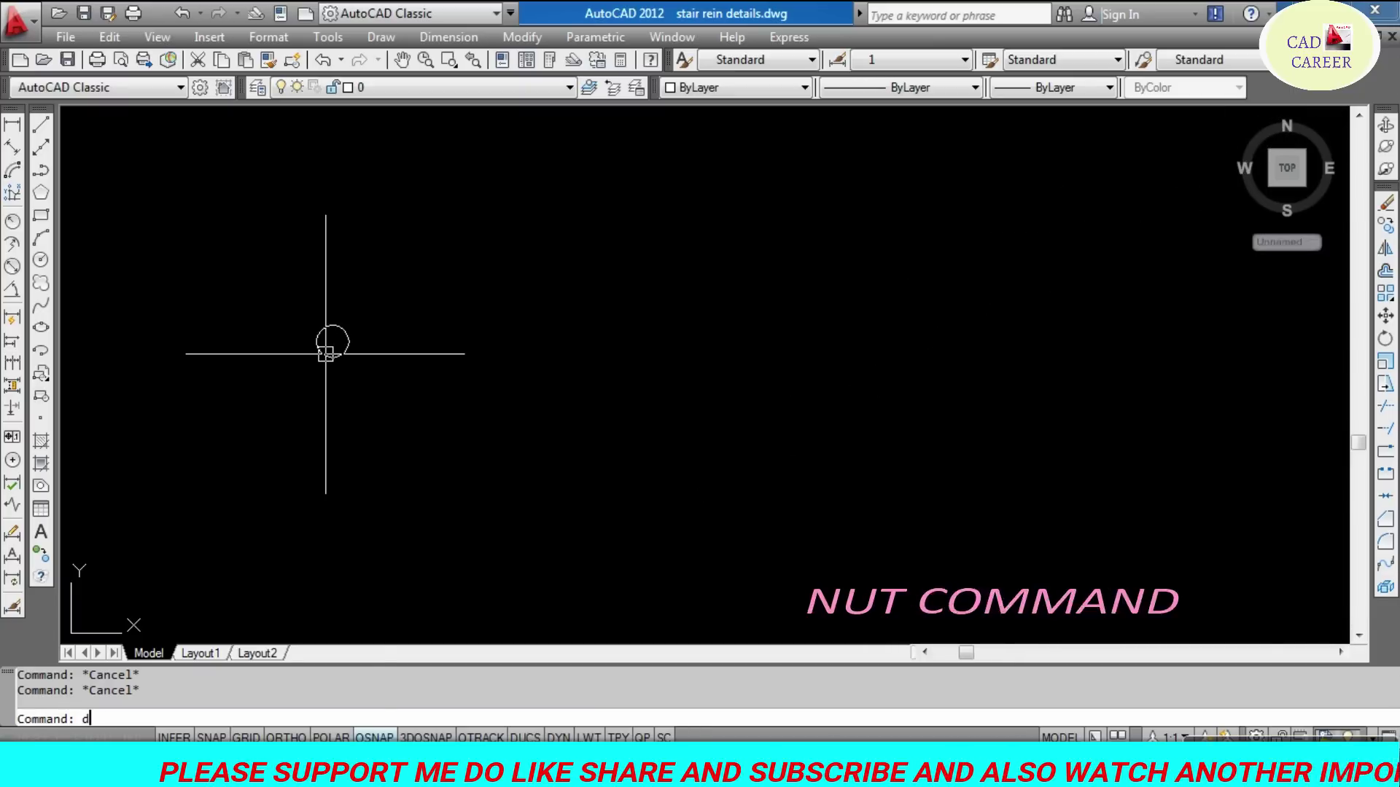
- Place a DONUT with 0 inside and 1 outside diameter on the small circle
type("DONu")
key("Return")
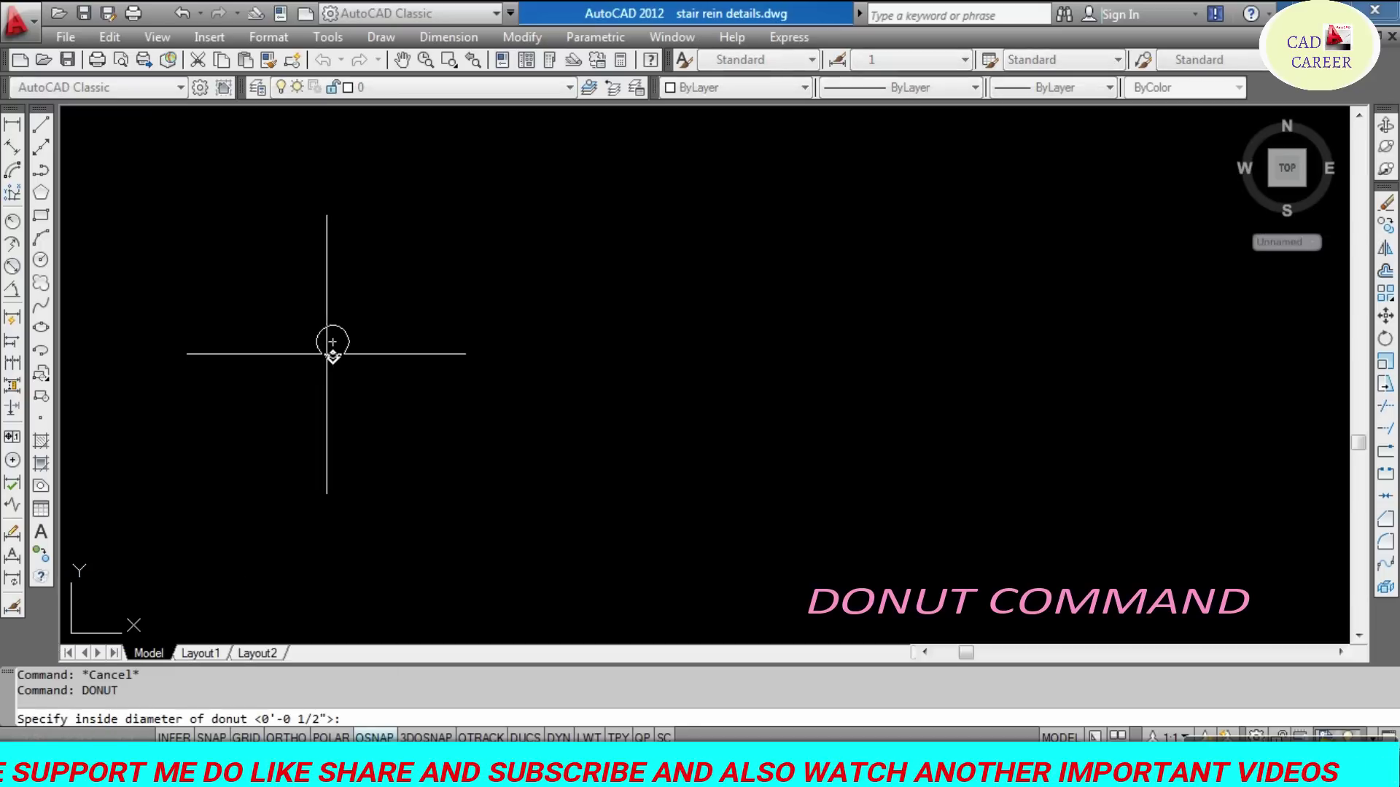
type("0")
key("Return")
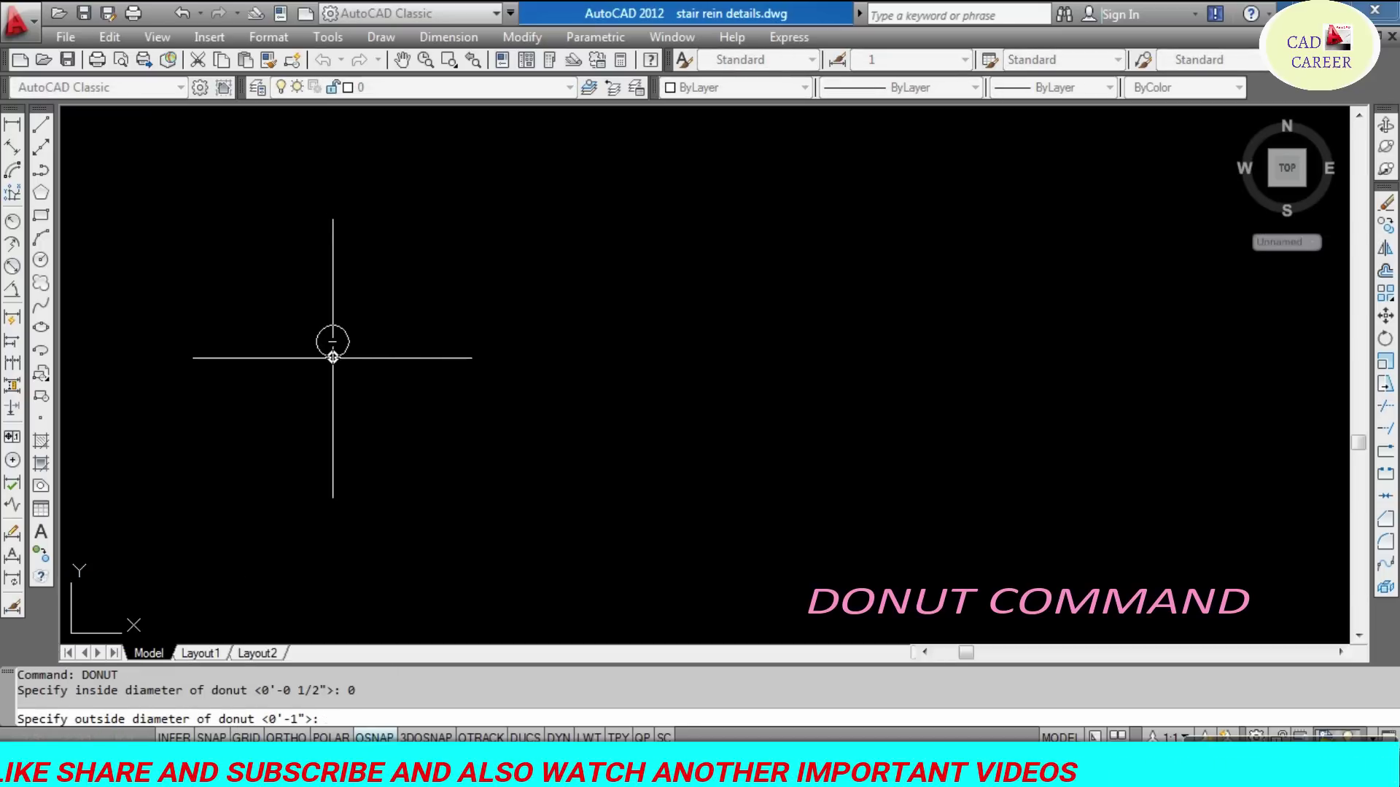
type("1")
key("Return")
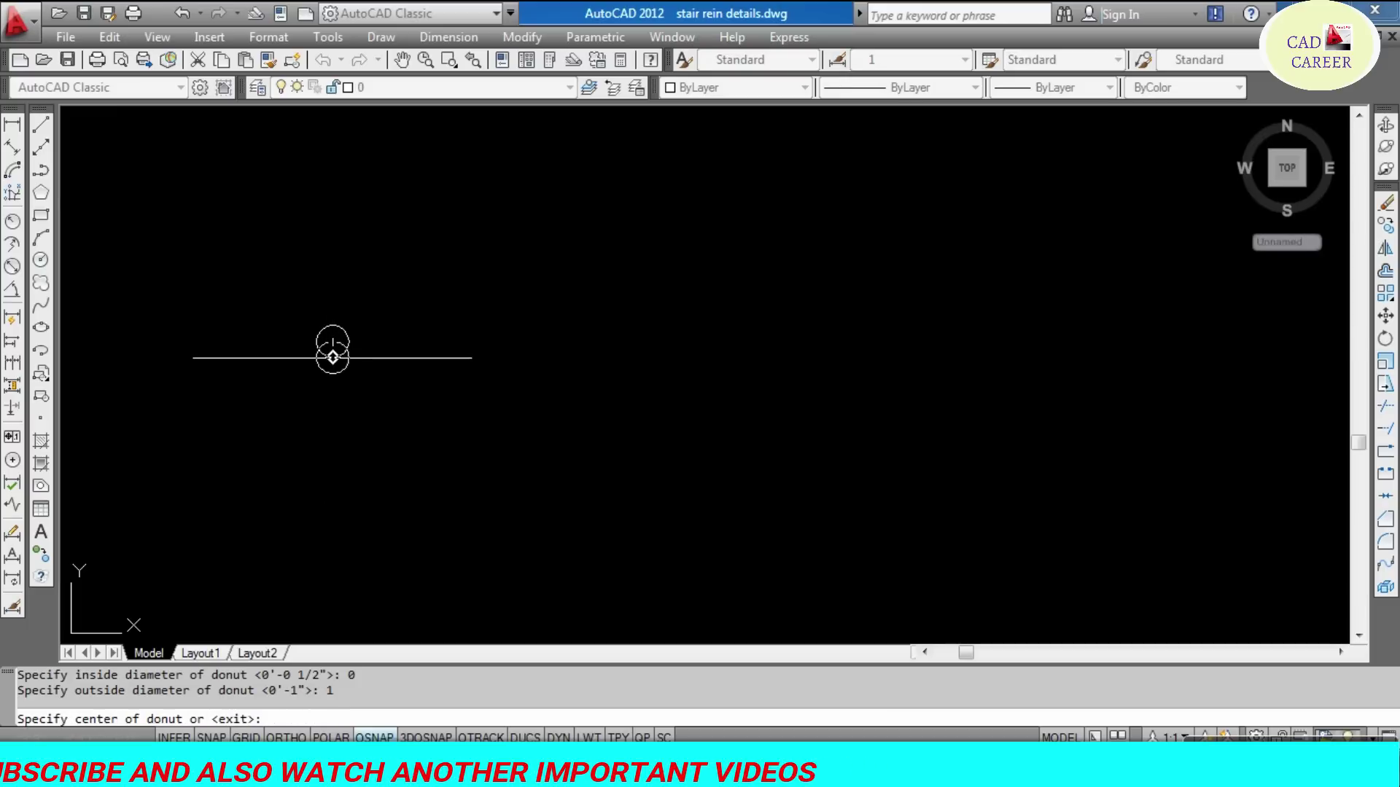
left_click(332, 341)
key("Escape")
- Copy the filled bar dot onto the upper reinforcement line near the landing's left end
left_click(371, 342)
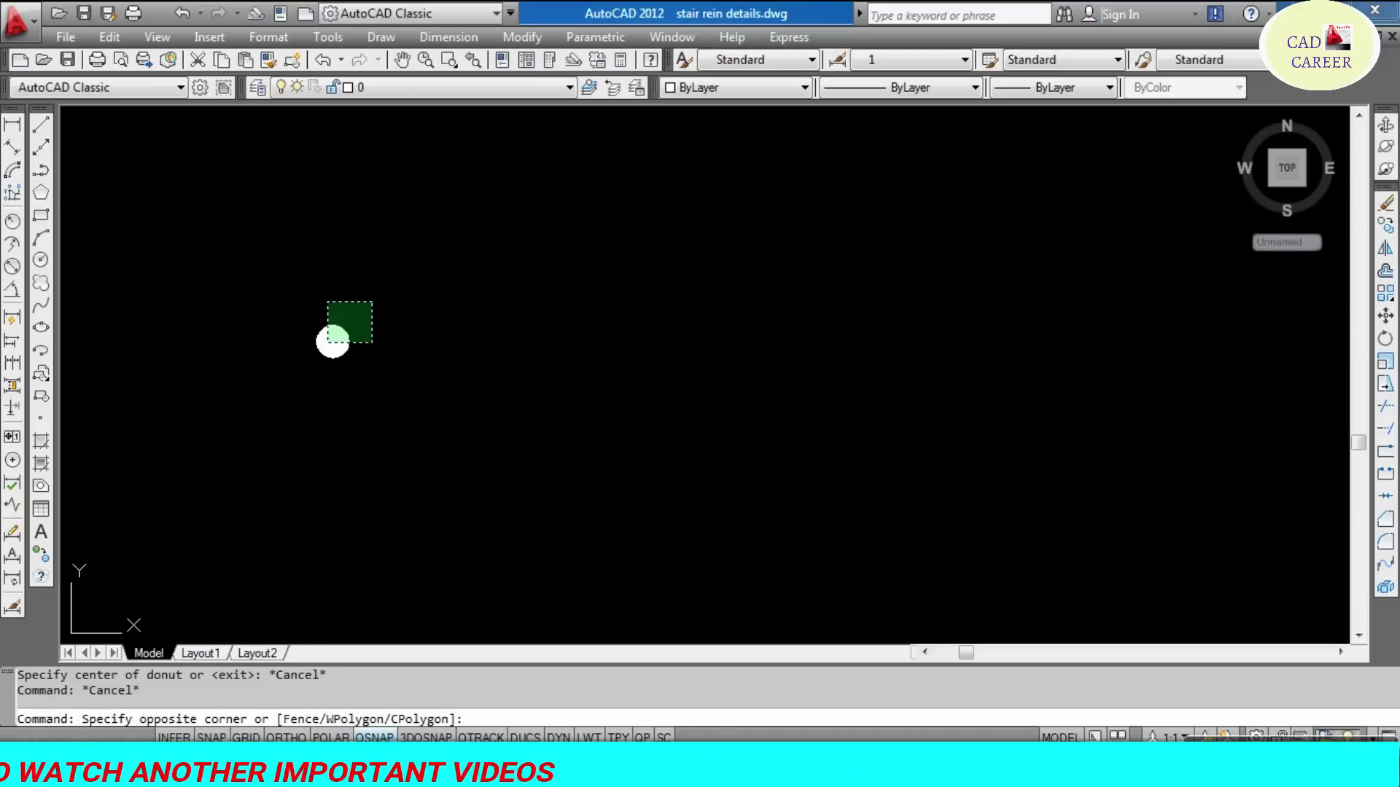
left_click(325, 301)
type("co")
key("Return")
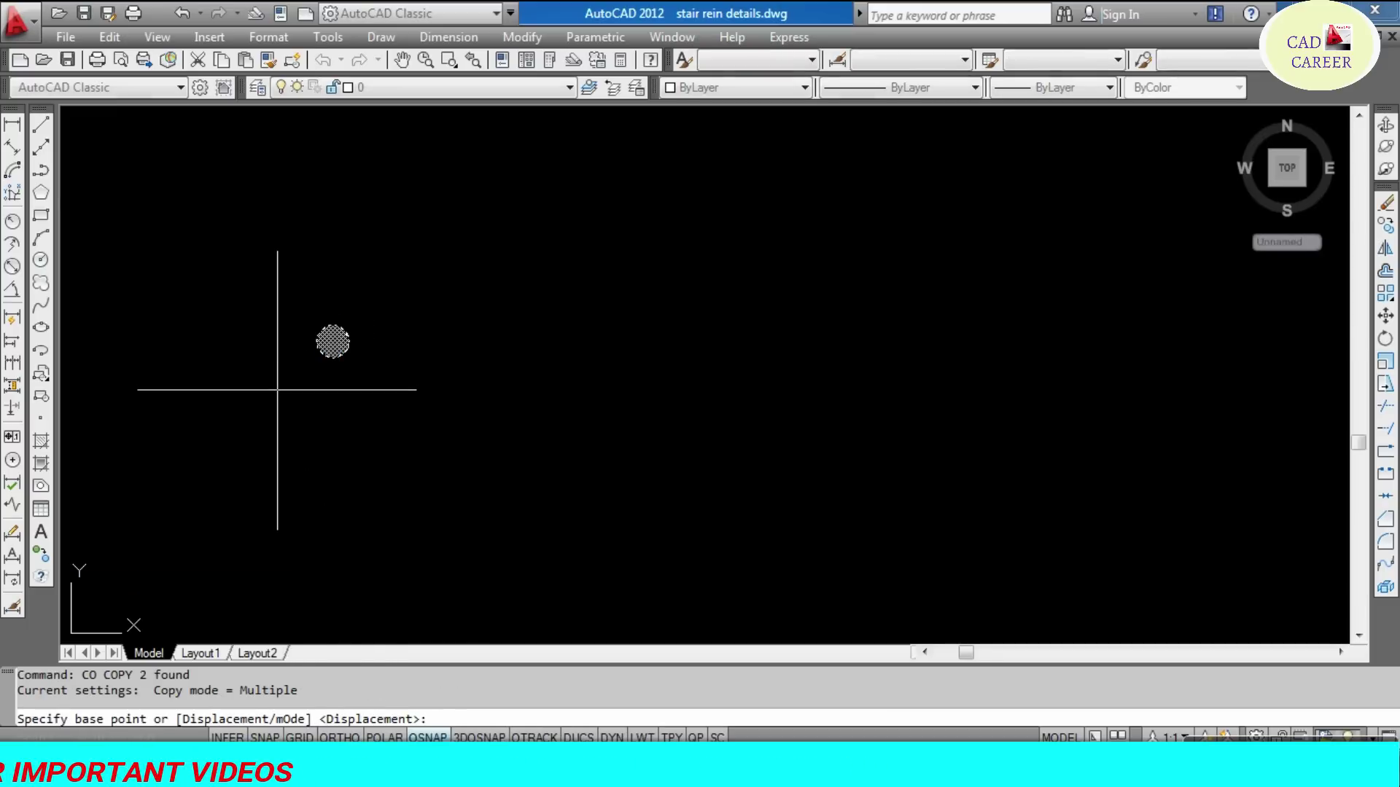
left_click(372, 329)
scroll(388, 290, "down", 5)
scroll(401, 295, "down", 3)
scroll(337, 406, "up", 5)
scroll(291, 428, "up", 3)
scroll(175, 461, "down", 3)
scroll(331, 460, "up", 3)
left_click(287, 478)
key("Escape")
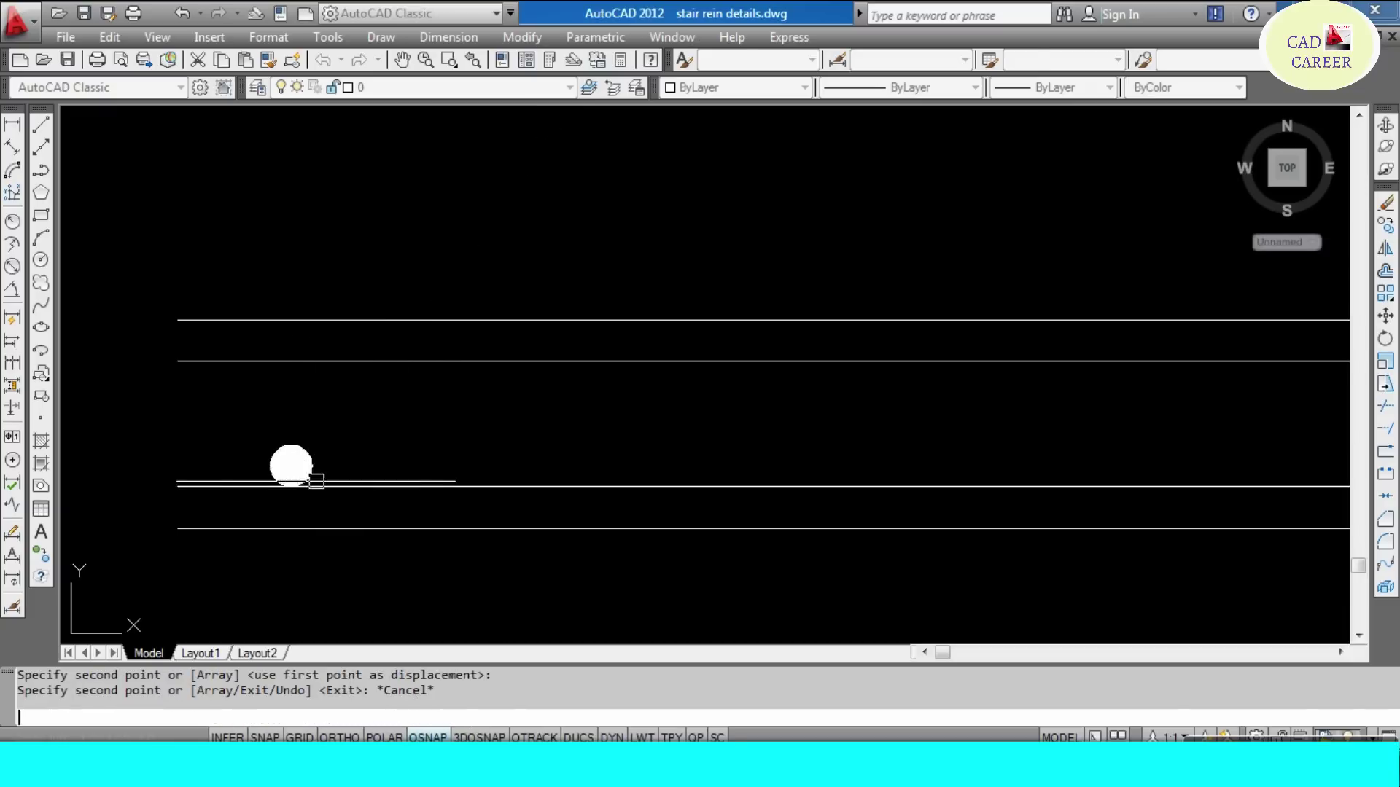
scroll(270, 479, "up", 2)
- Copy the pair of bar dots to a new spot between the slab lines
left_click(462, 387)
left_click(230, 469)
type("co")
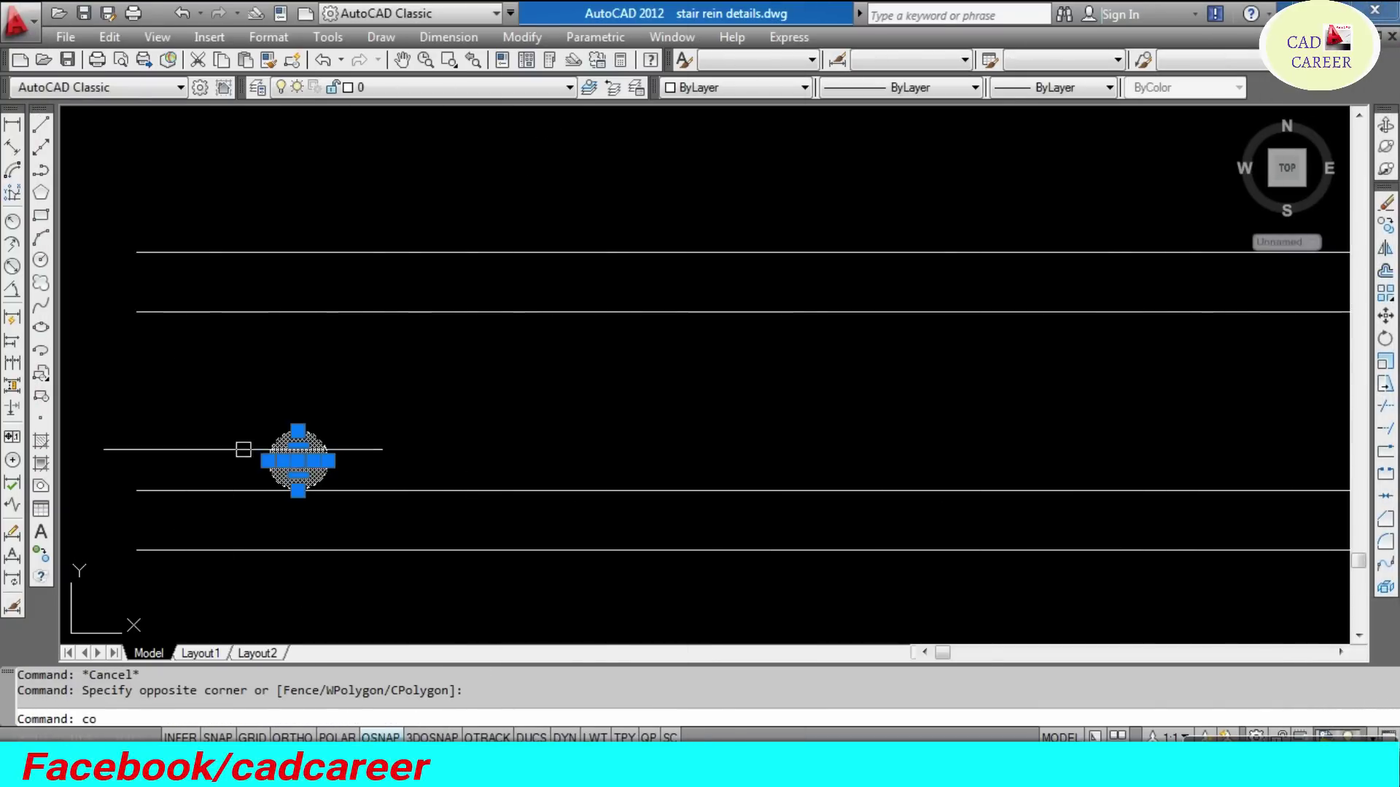
key("Return")
left_click(297, 431)
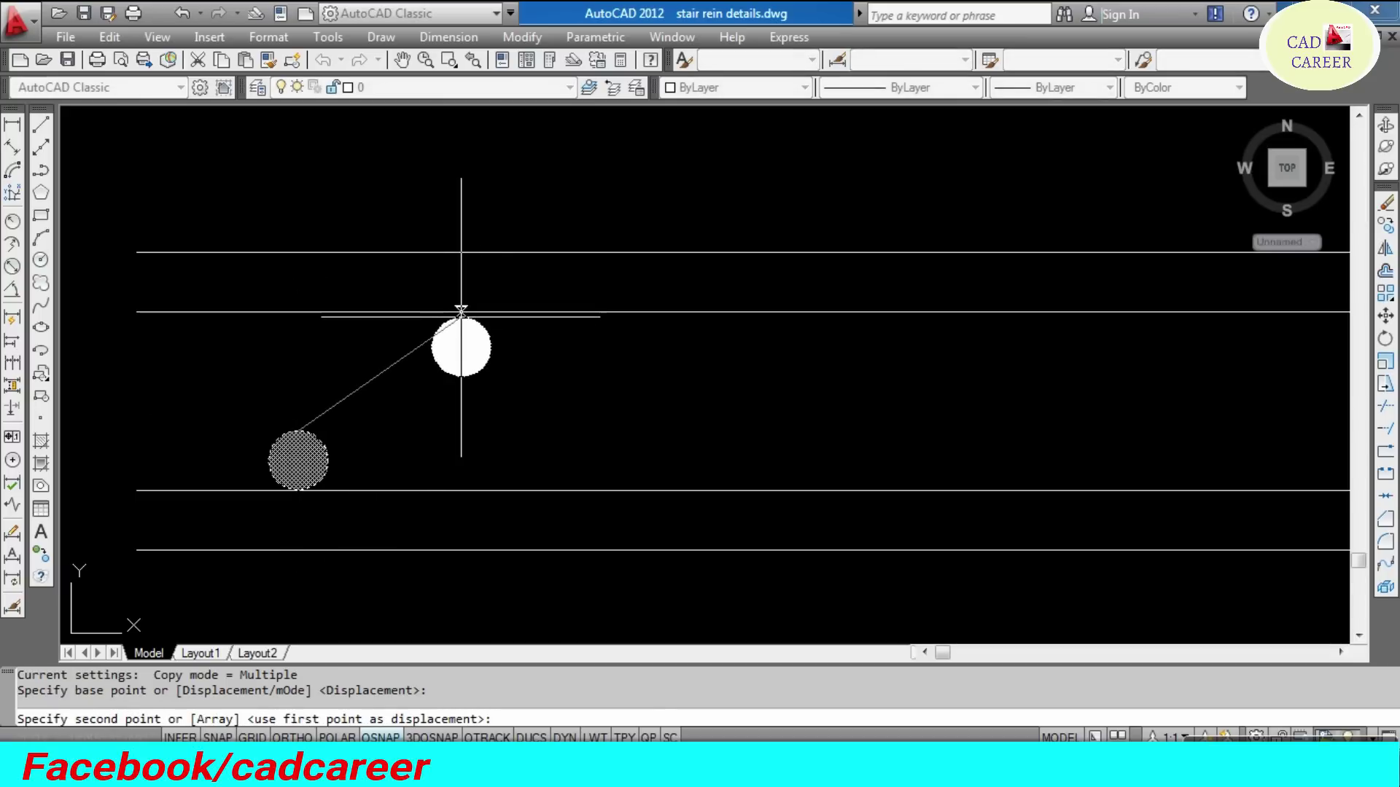
left_click(461, 312)
key("Escape")
scroll(377, 368, "down", 7)
scroll(384, 366, "up", 3)
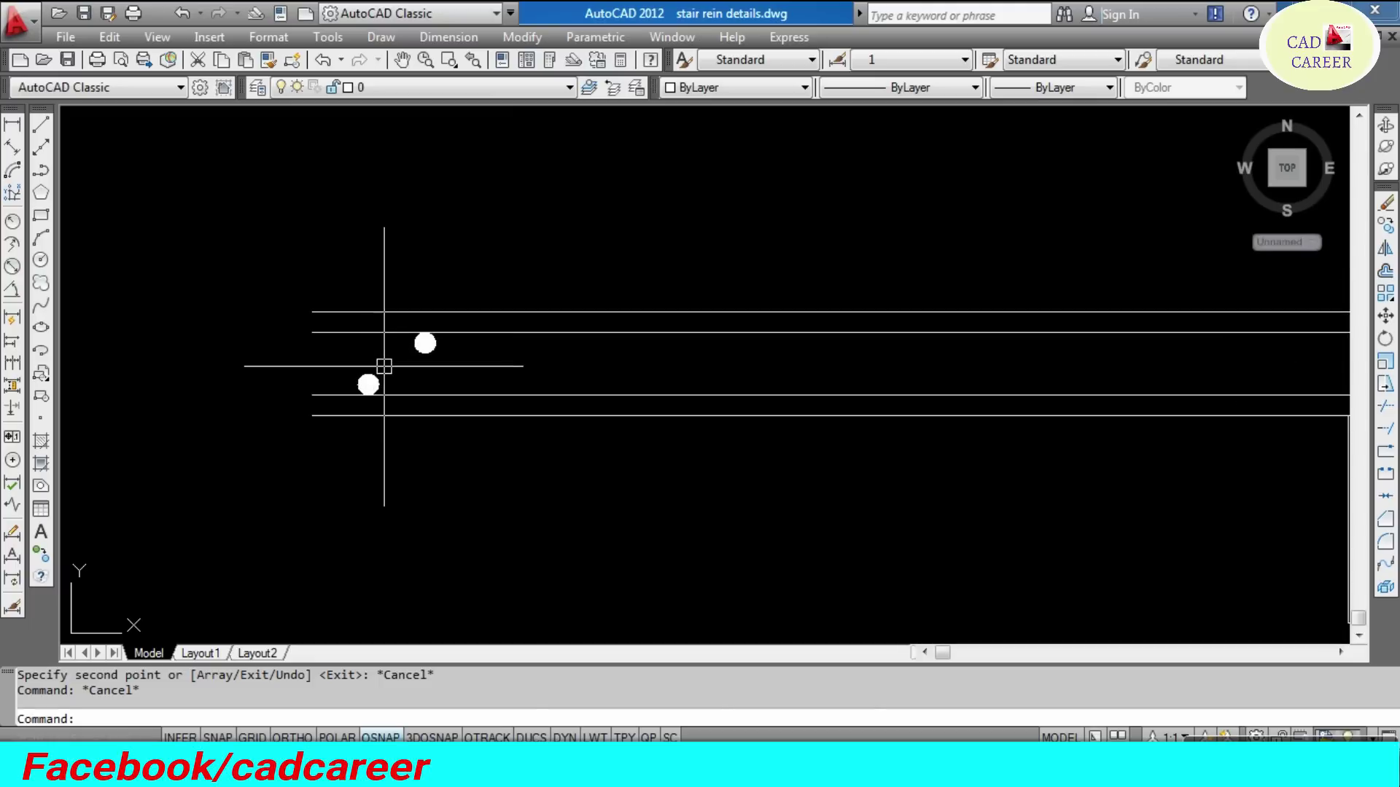
scroll(384, 366, "up", 2)
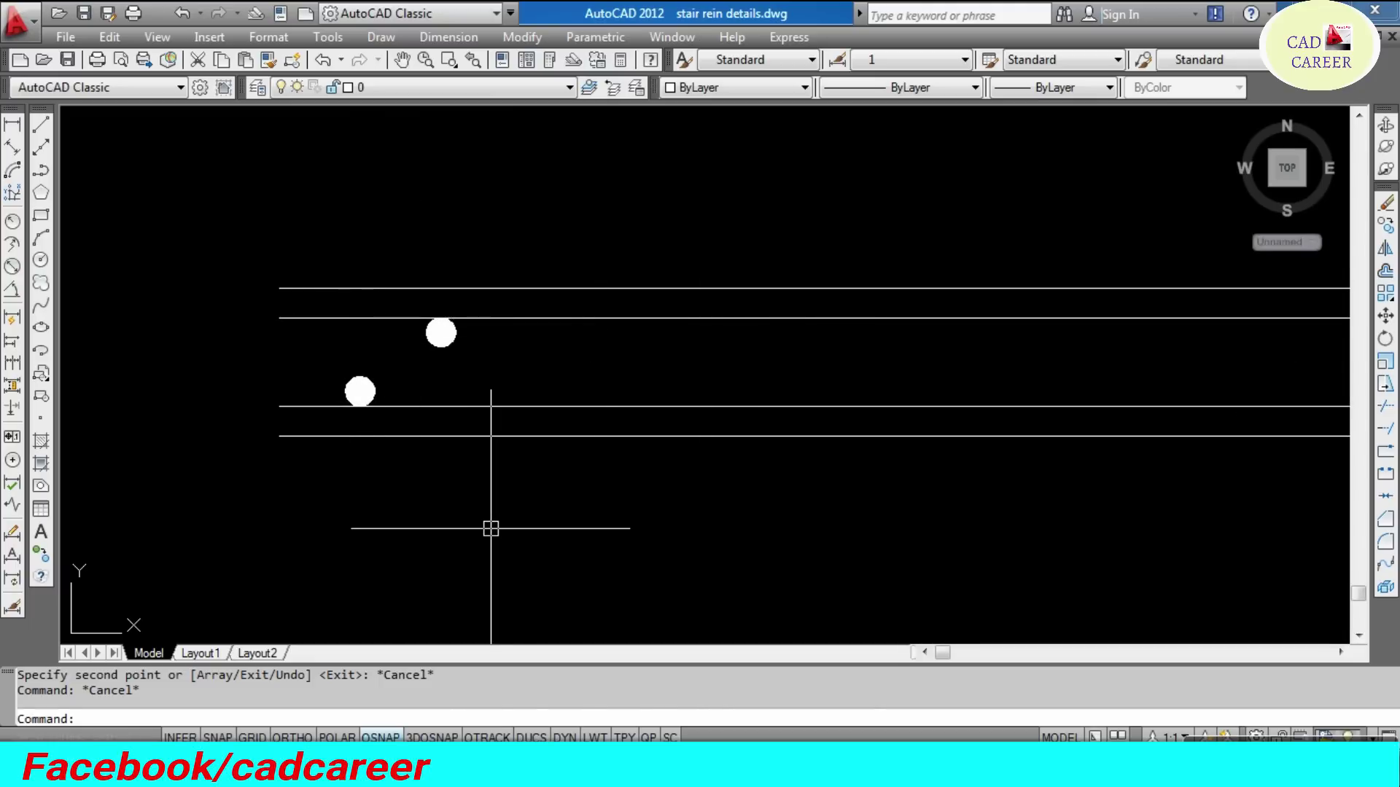
key("Escape")
scroll(336, 438, "down", 5)
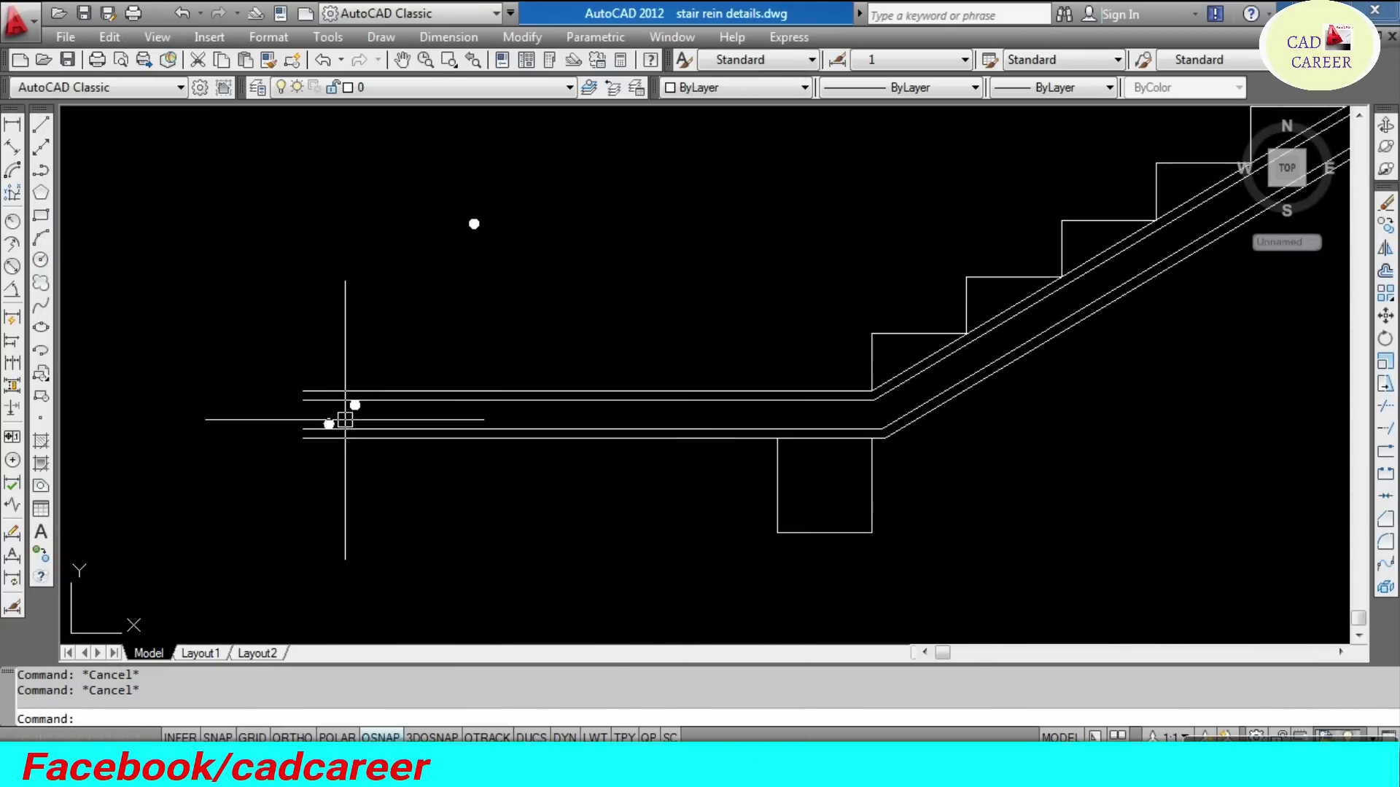
- Copy both bar dots along the landing slab at 8-inch intervals out to 56 inches
scroll(357, 408, "up", 2)
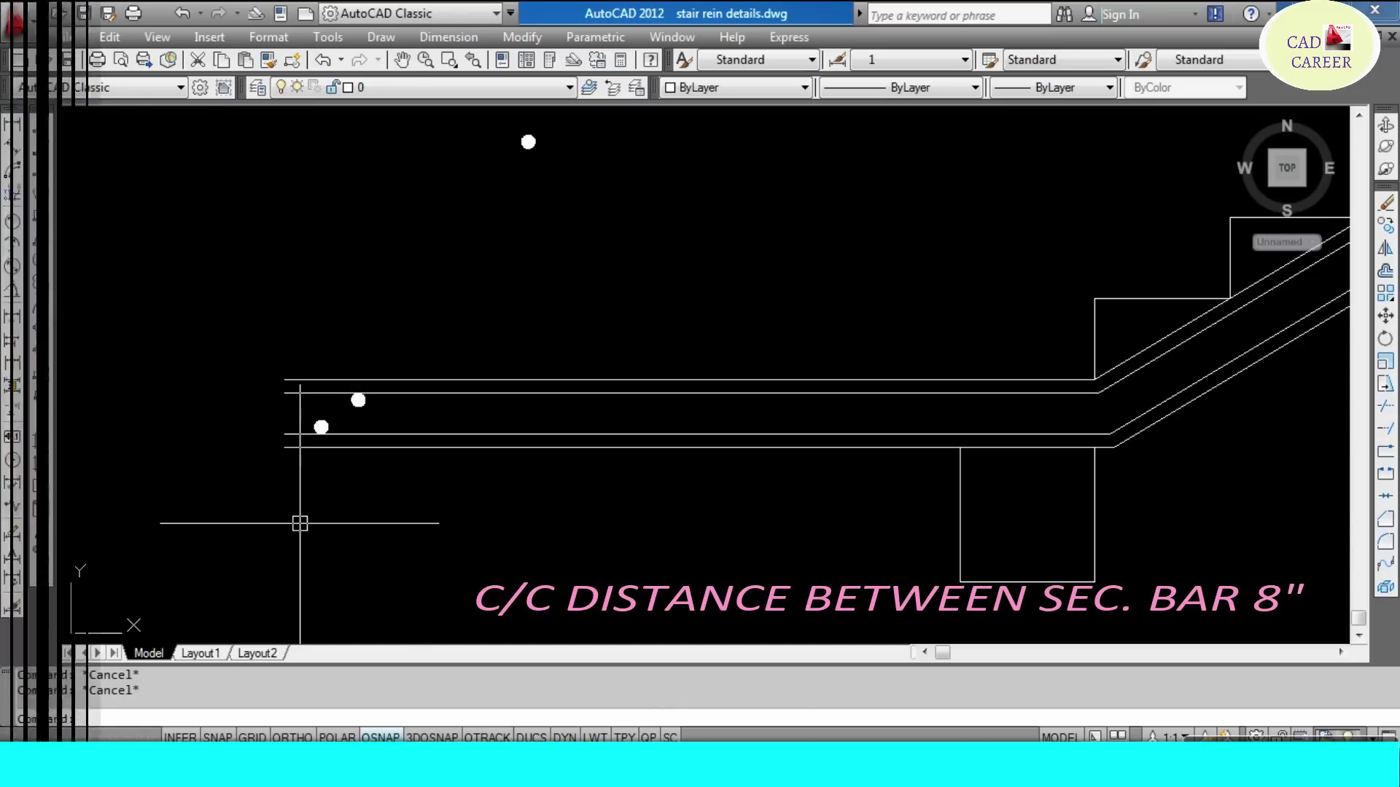
scroll(394, 408, "up", 2)
left_click(377, 390)
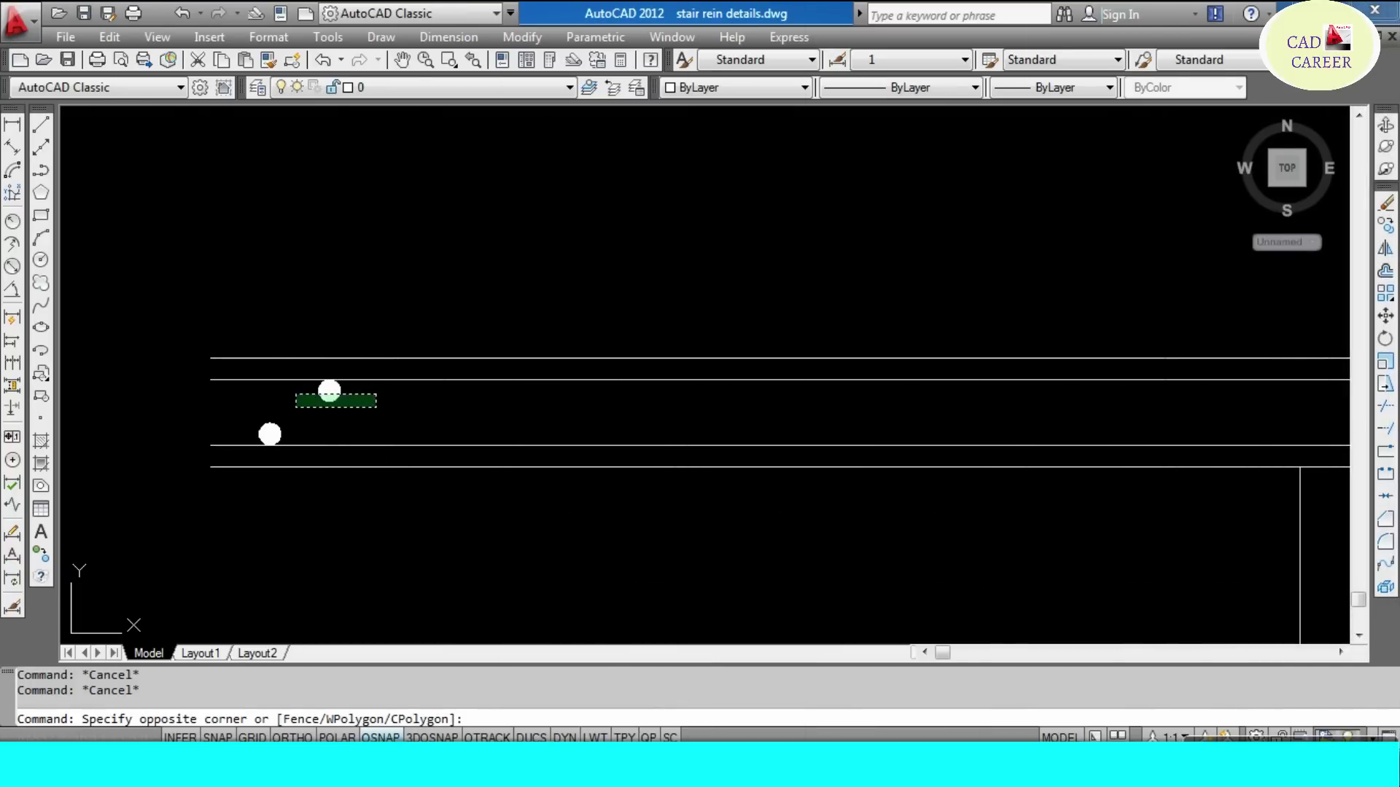
left_click(295, 407)
left_click(245, 428)
type("c")
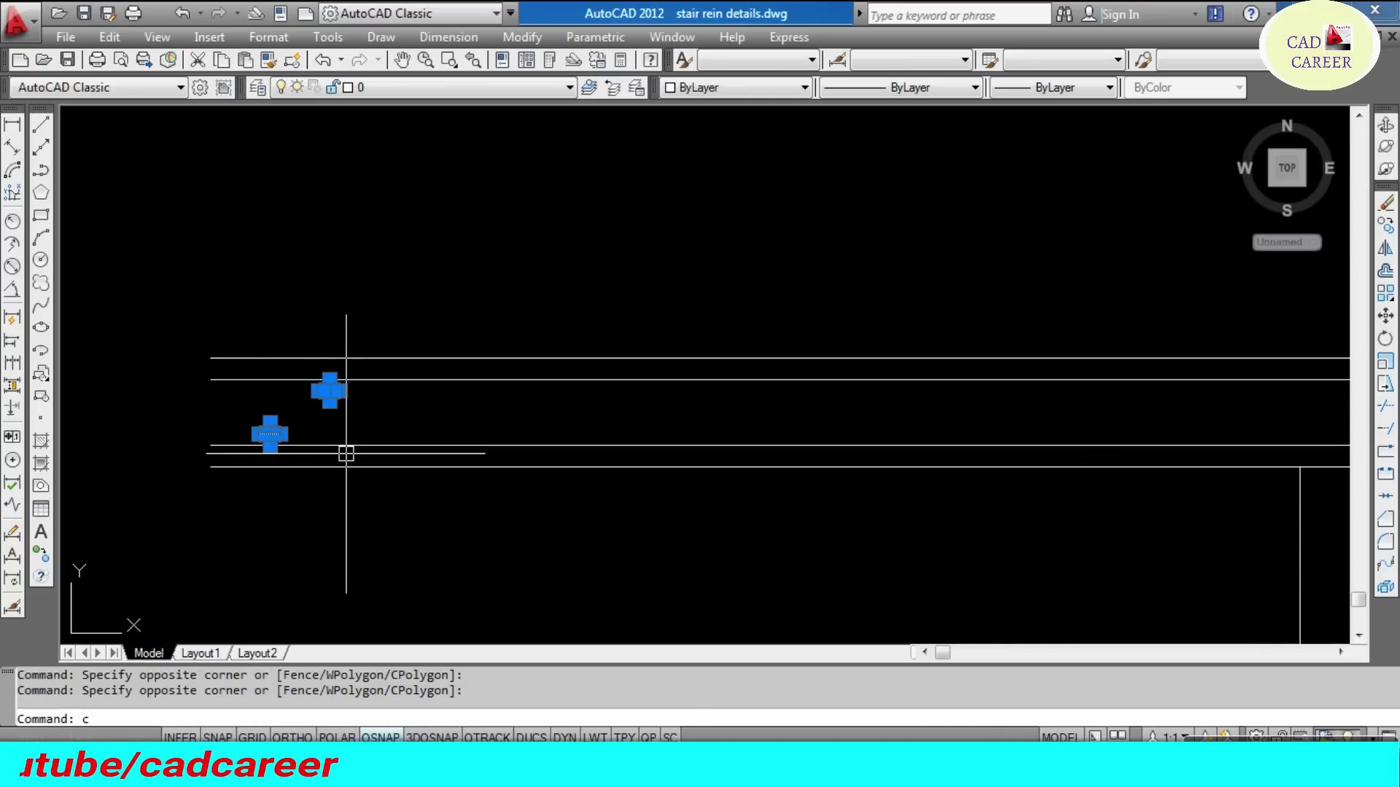
type("o")
key("Return")
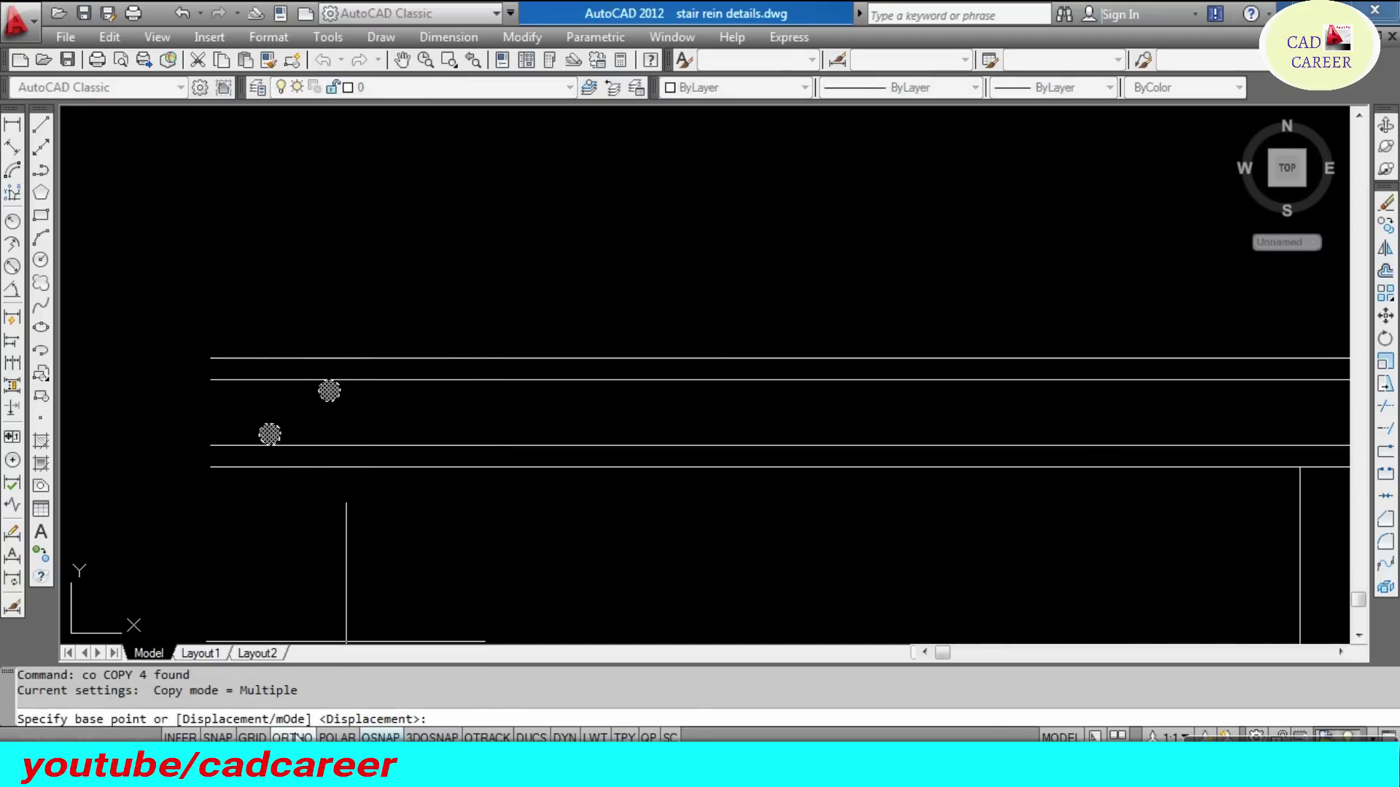
left_click(304, 270)
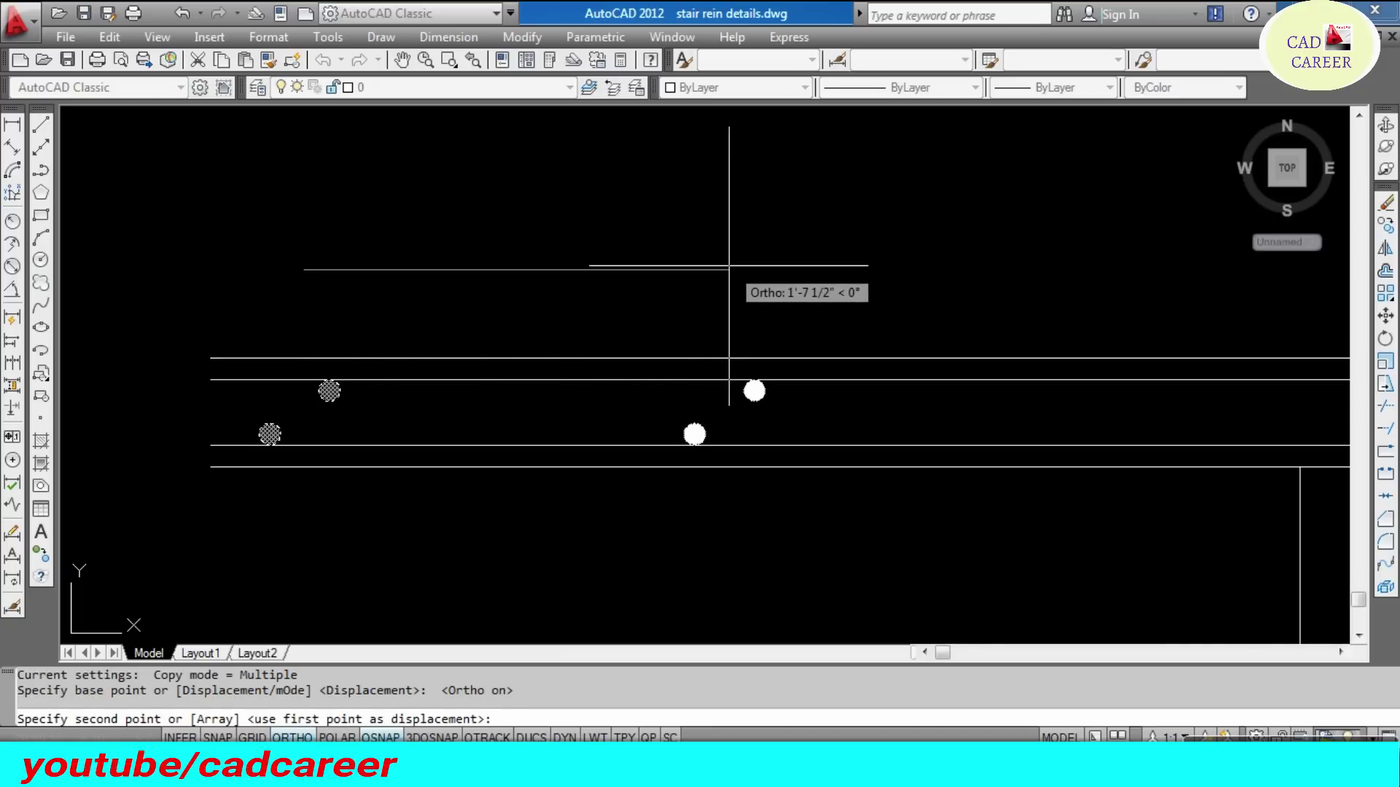
type("8")
key("Return")
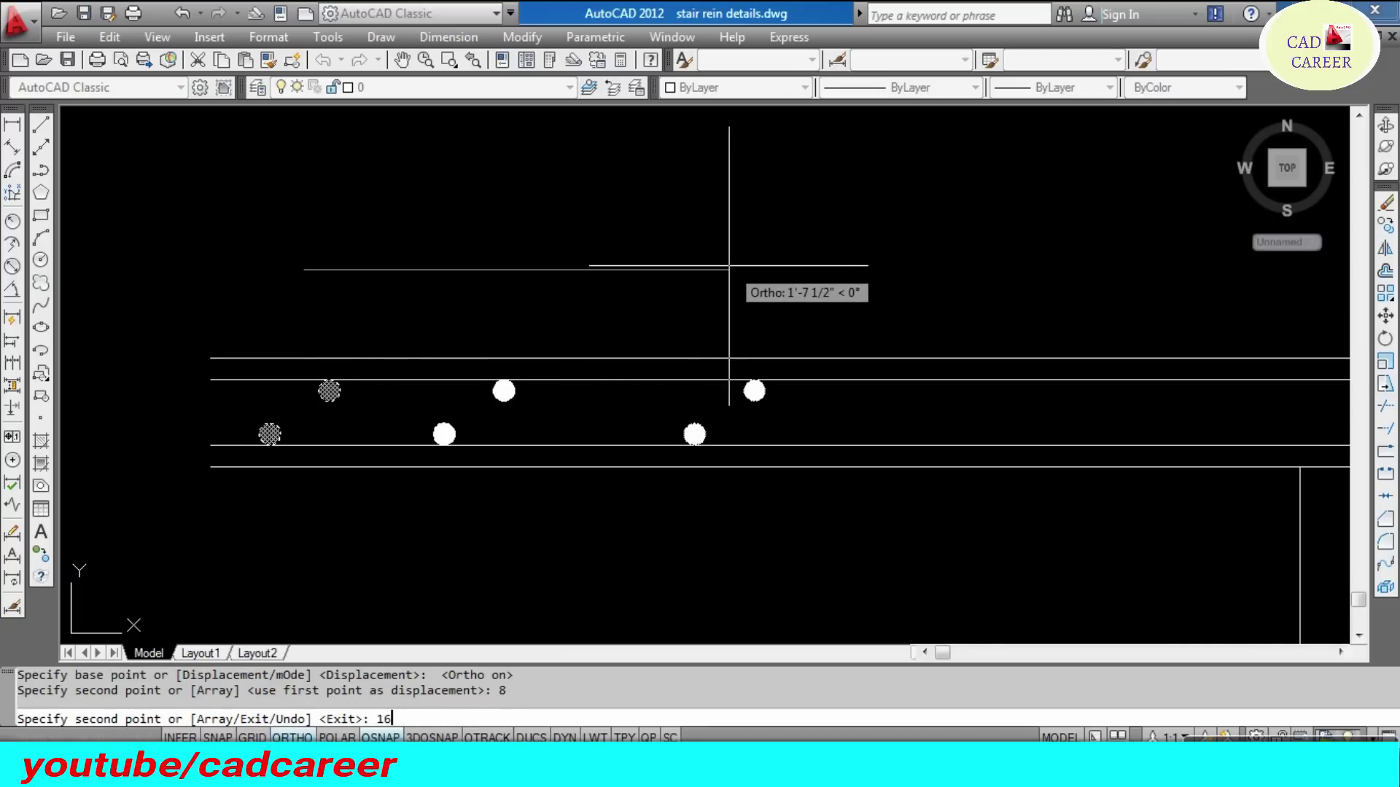
key("Return")
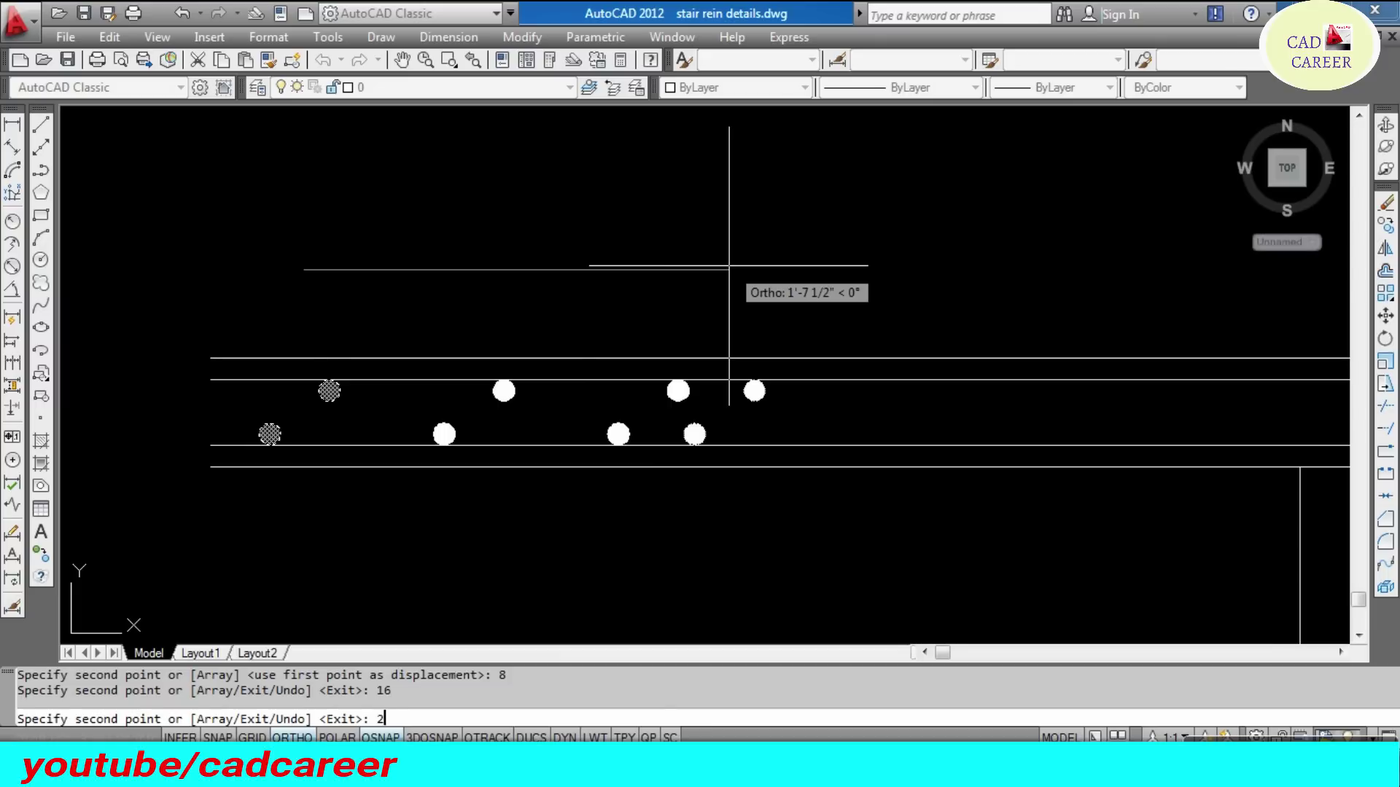
type("4")
key("Return")
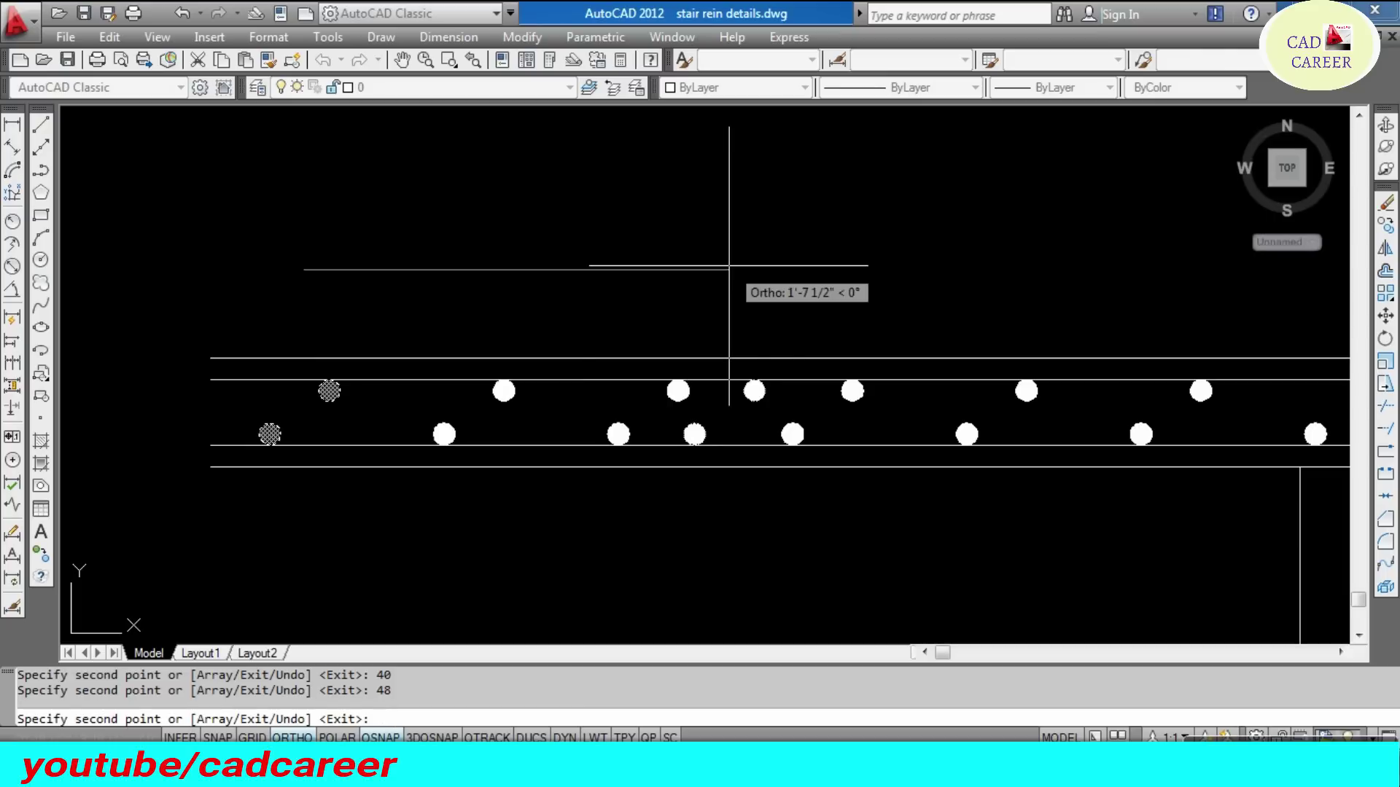
key("Return")
key("Return")
- Align the UCS to the inclined waist-slab line using the OBject option
key("Escape")
key("Escape")
scroll(729, 266, "down", 4)
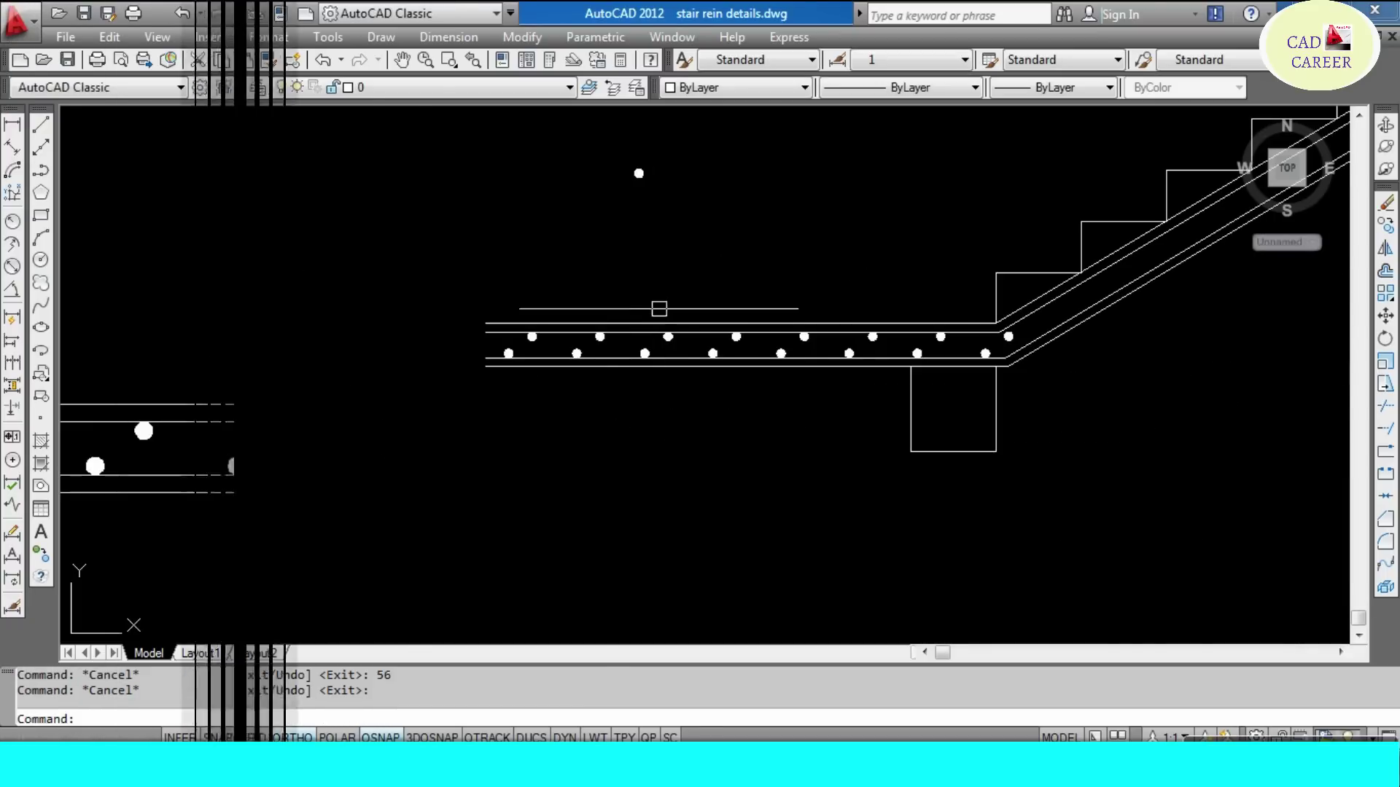
scroll(678, 378, "up", 2)
scroll(699, 320, "up", 1)
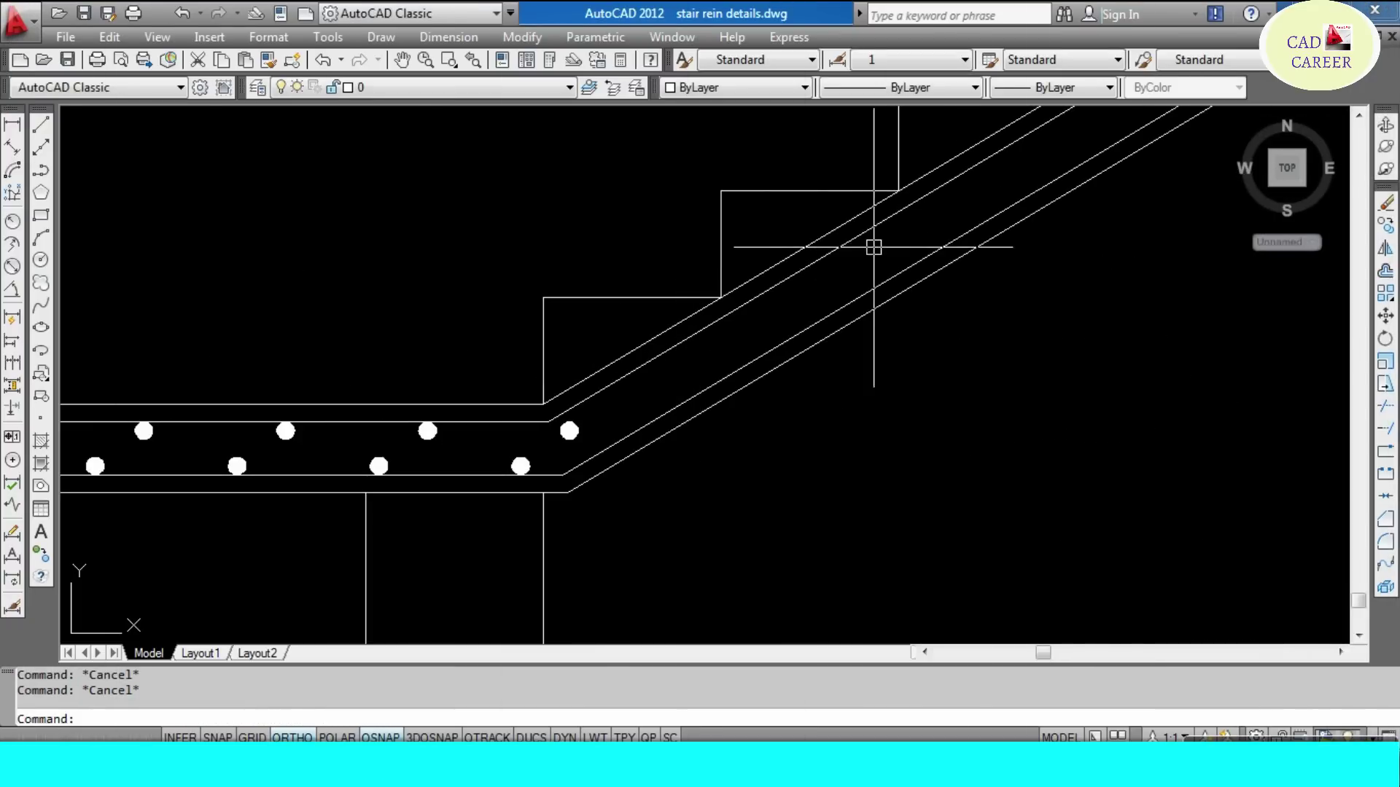
scroll(585, 444, "up", 2)
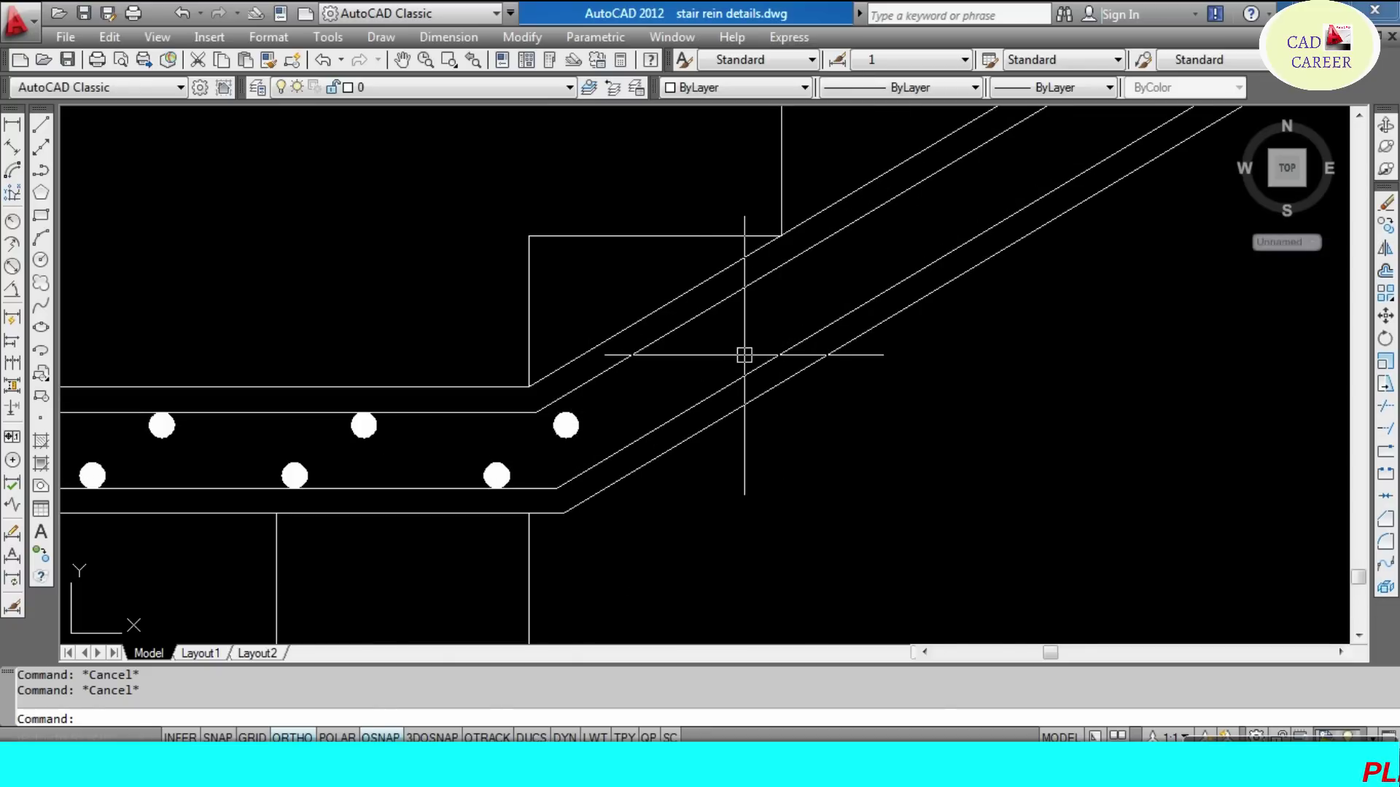
scroll(511, 393, "down", 4)
scroll(496, 420, "down", 4)
scroll(538, 416, "up", 4)
scroll(538, 416, "up", 2)
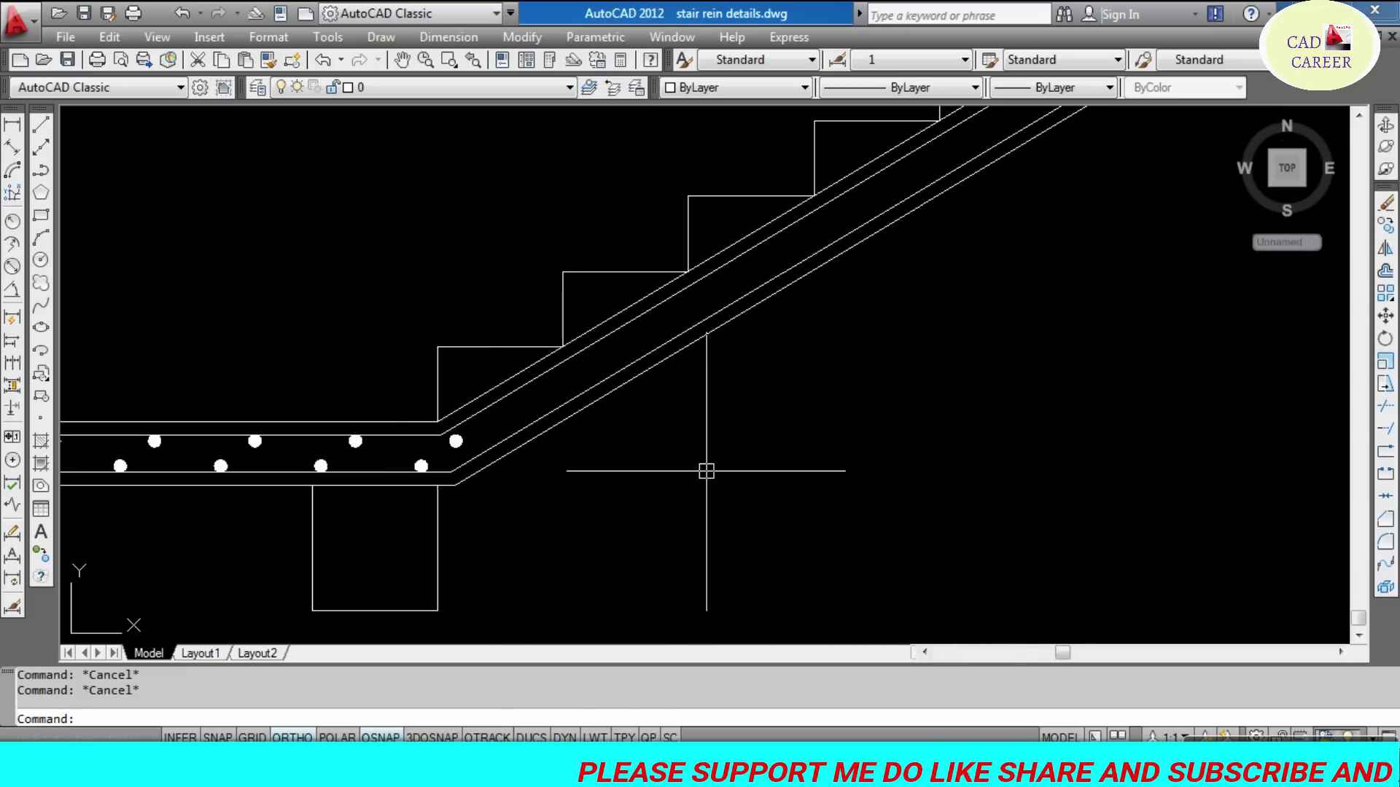
type("ucs")
key("Return")
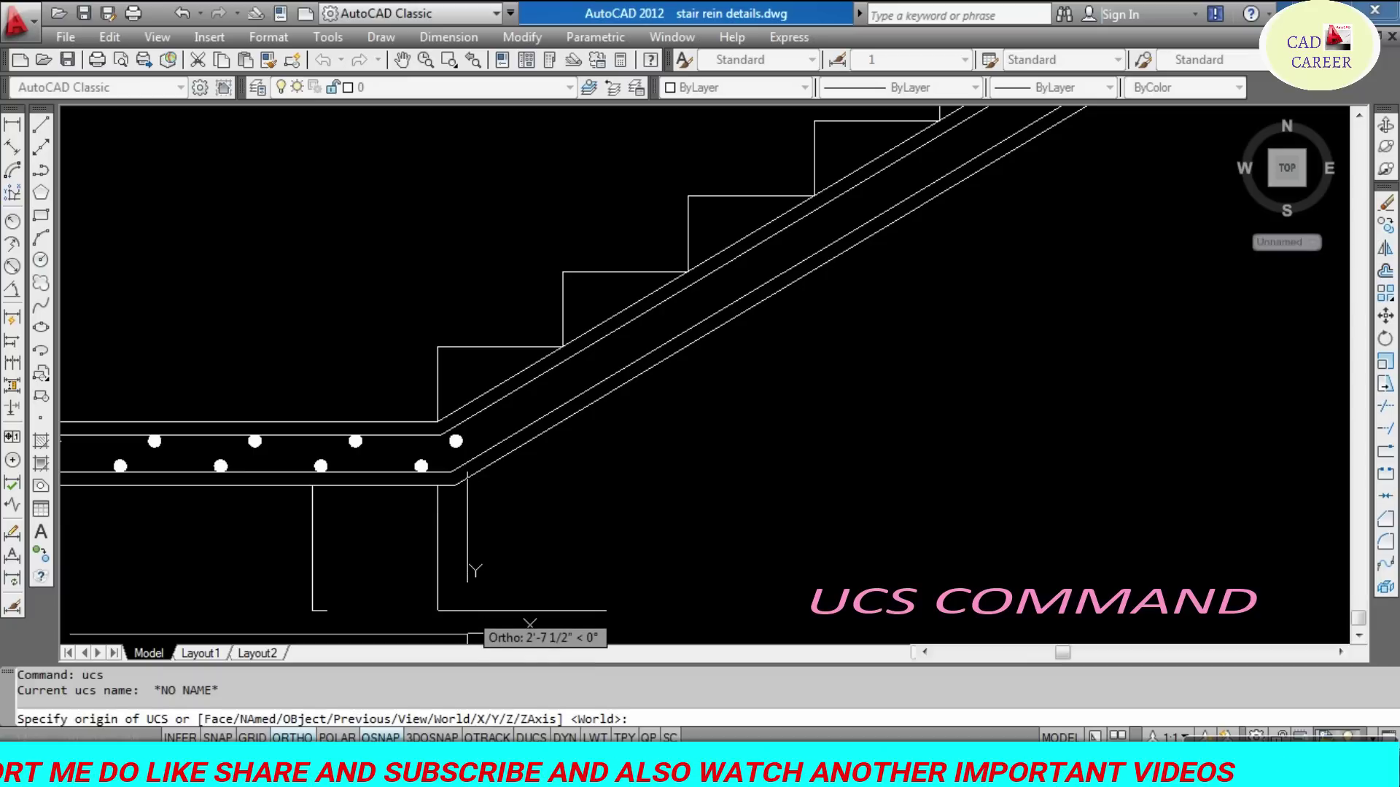
type(" ob")
key("Return")
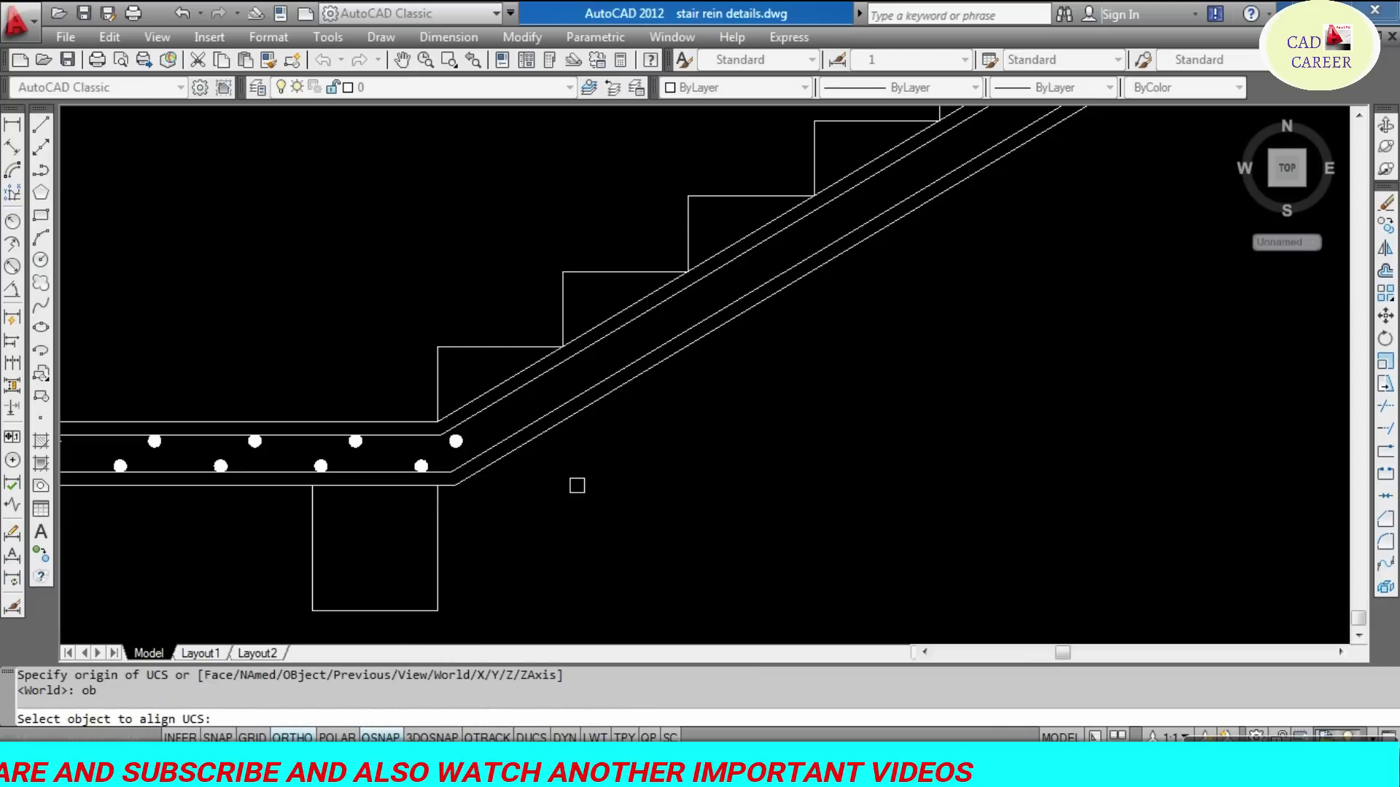
left_click(560, 407)
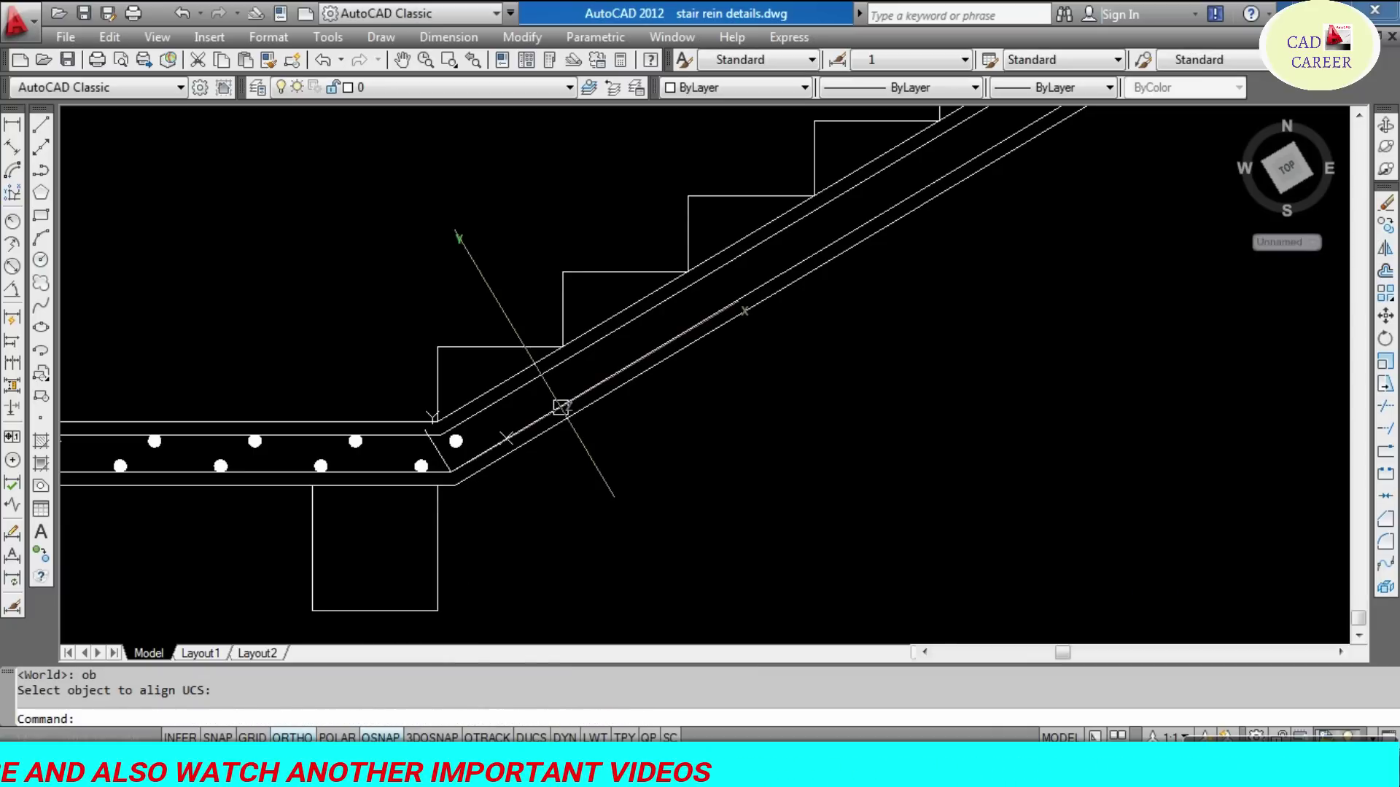
- Select the hatched bar circle on the sloping slab
scroll(484, 447, "up", 5)
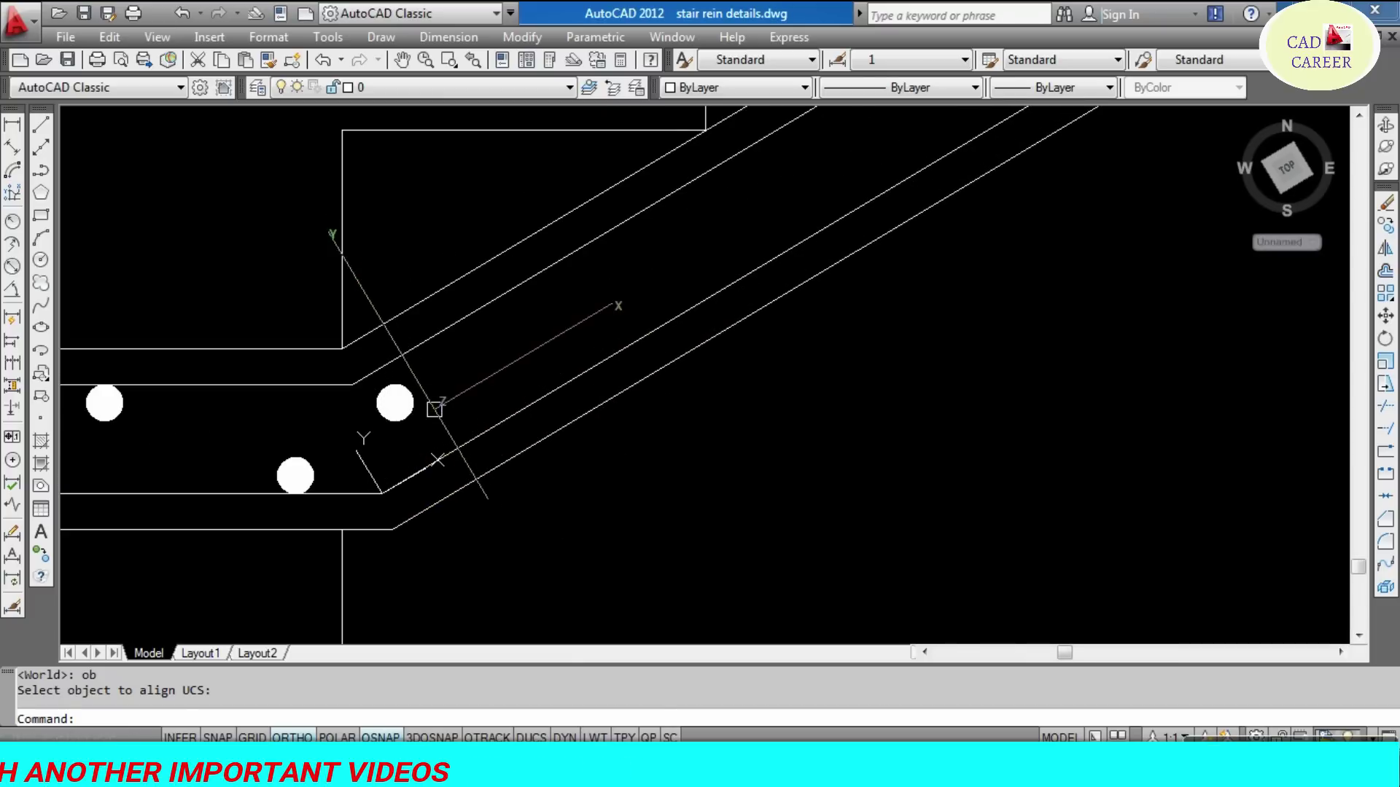
scroll(434, 409, "down", 5)
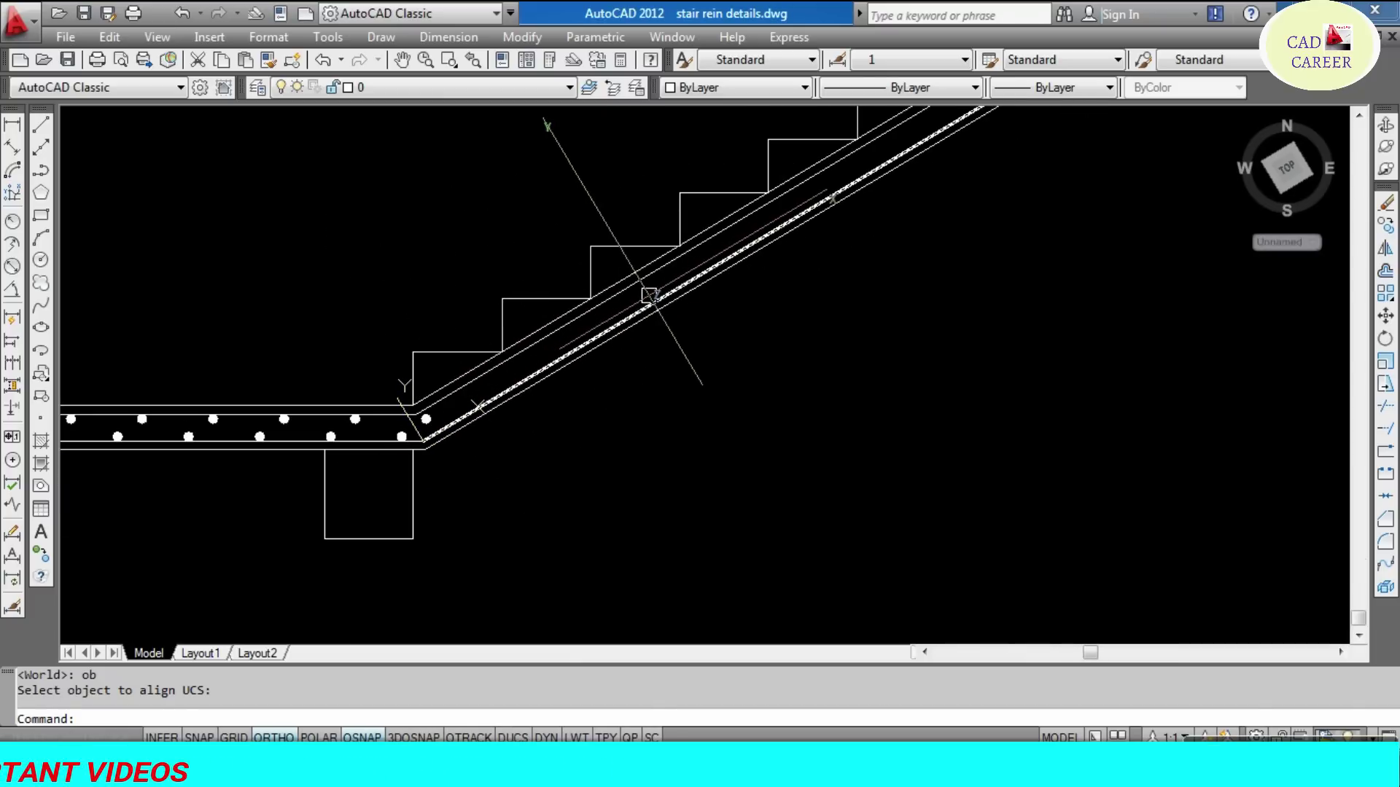
scroll(426, 408, "up", 3)
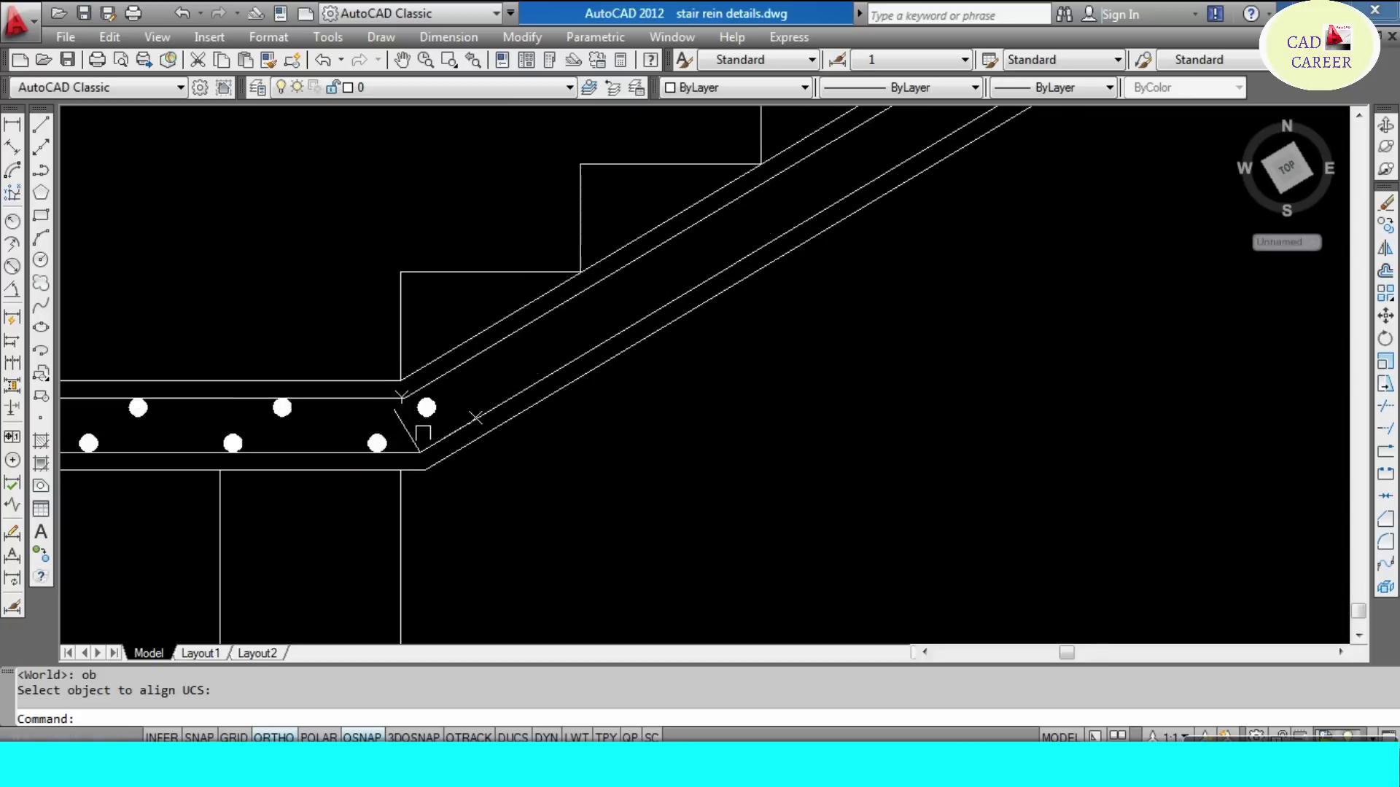
scroll(430, 412, "up", 6)
left_click(416, 413)
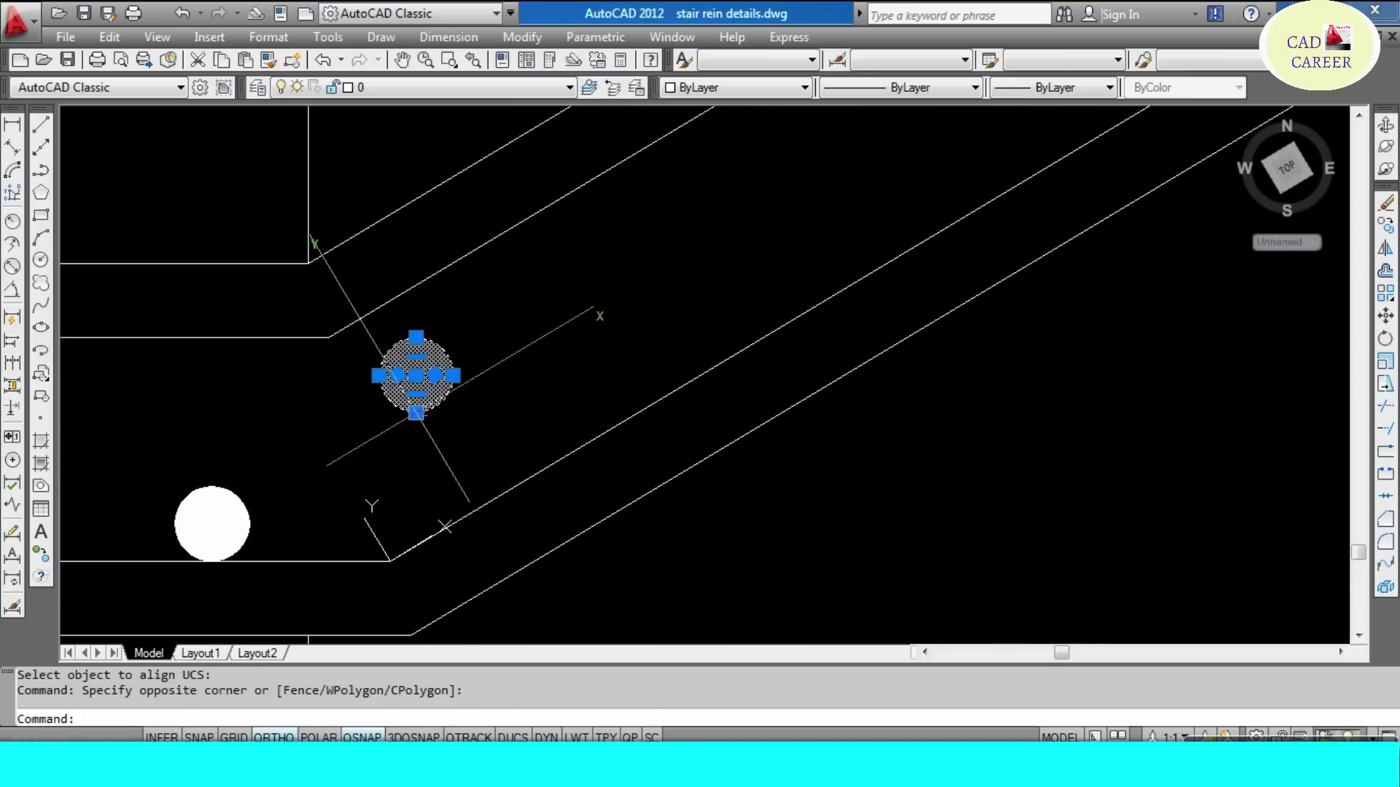
- Copy the selected hatched bar circle to a second position on the slab
type("co")
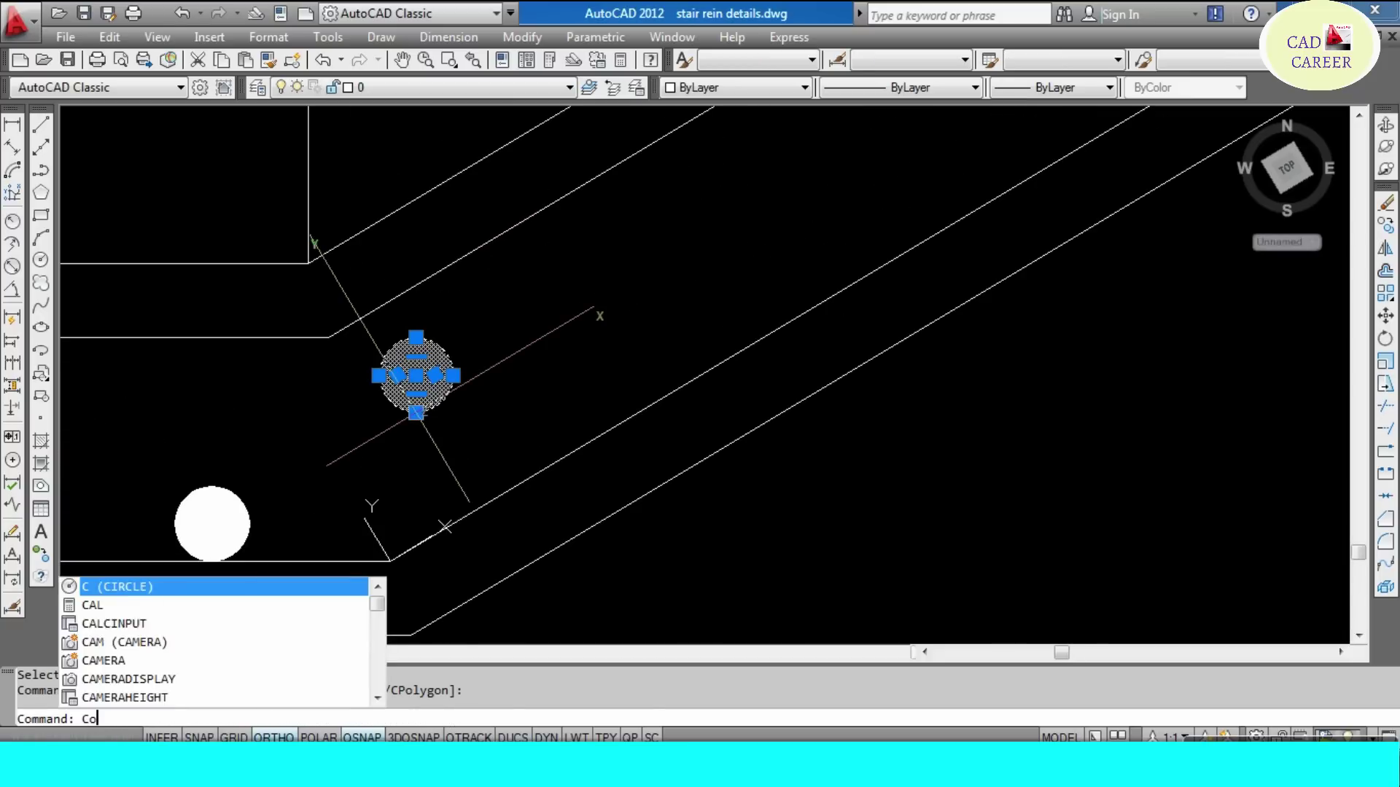
key("Return")
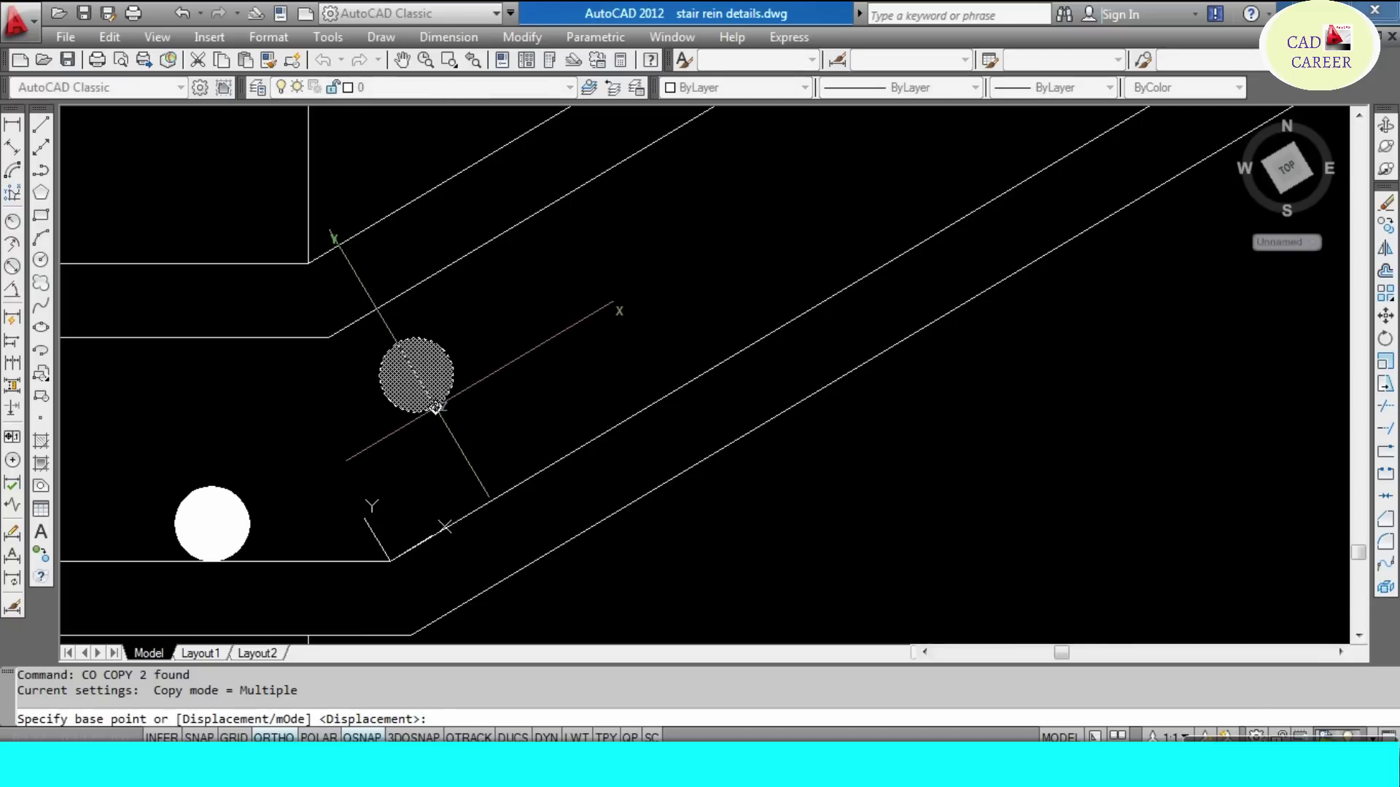
left_click(436, 409)
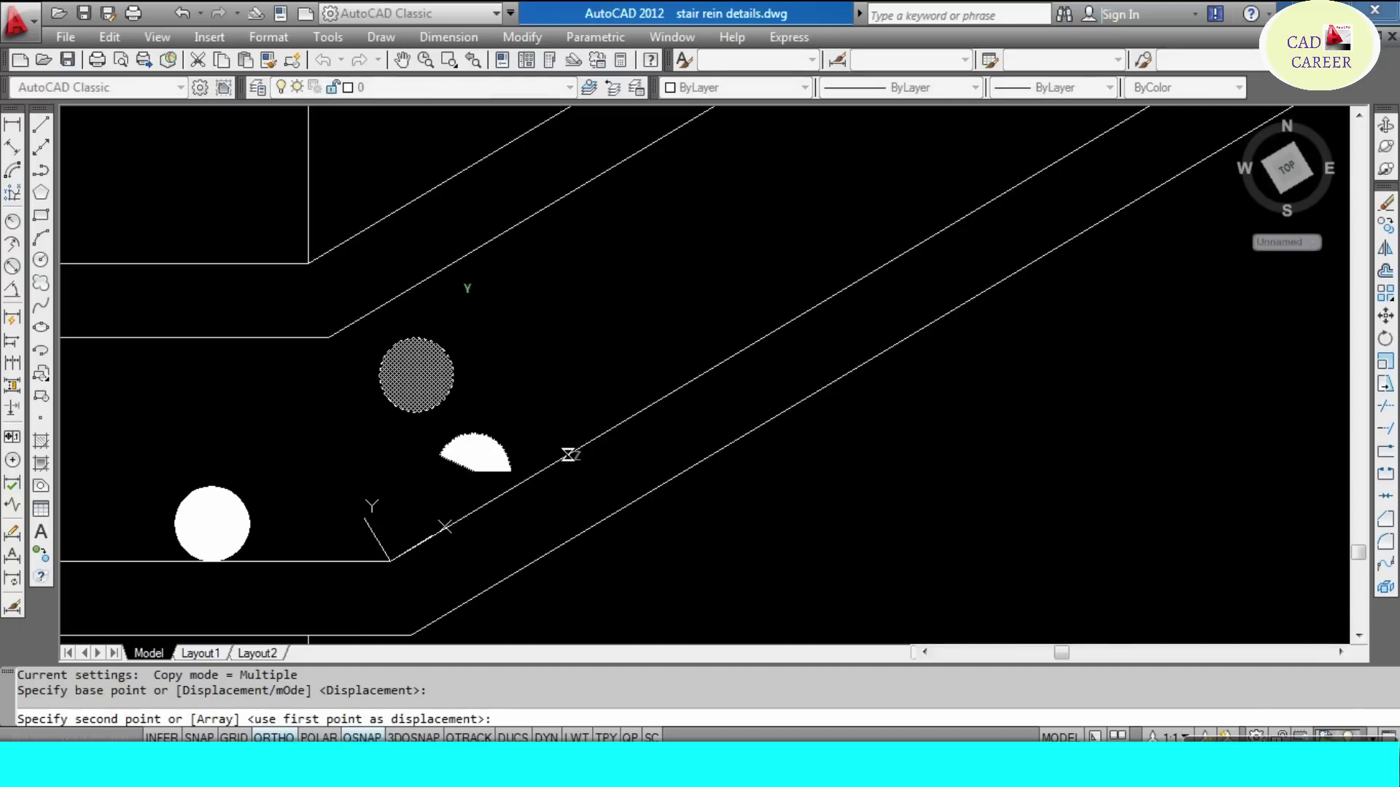
left_click(569, 453)
key("Escape")
- Copy the hatched circle to a spot farther up the slope
left_click(470, 339)
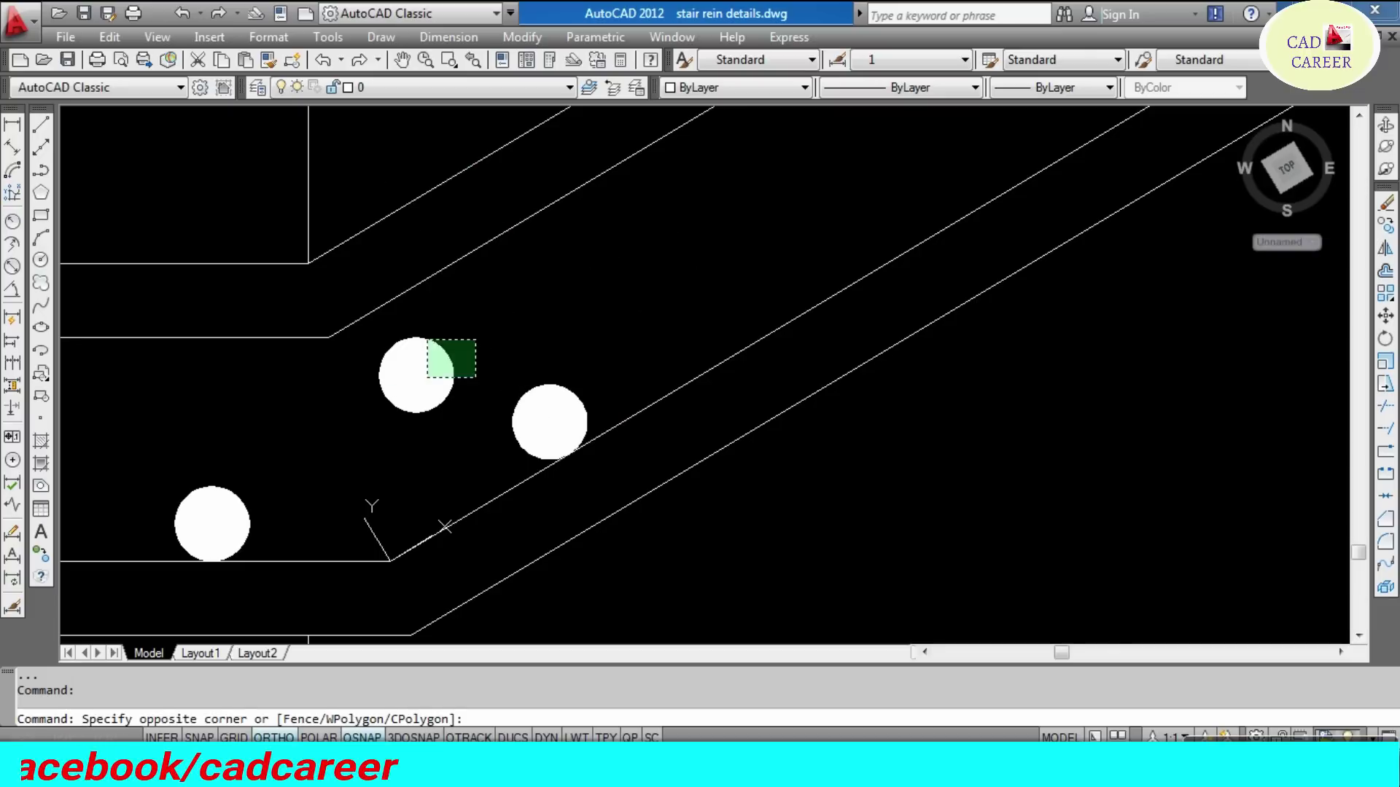
left_click(424, 378)
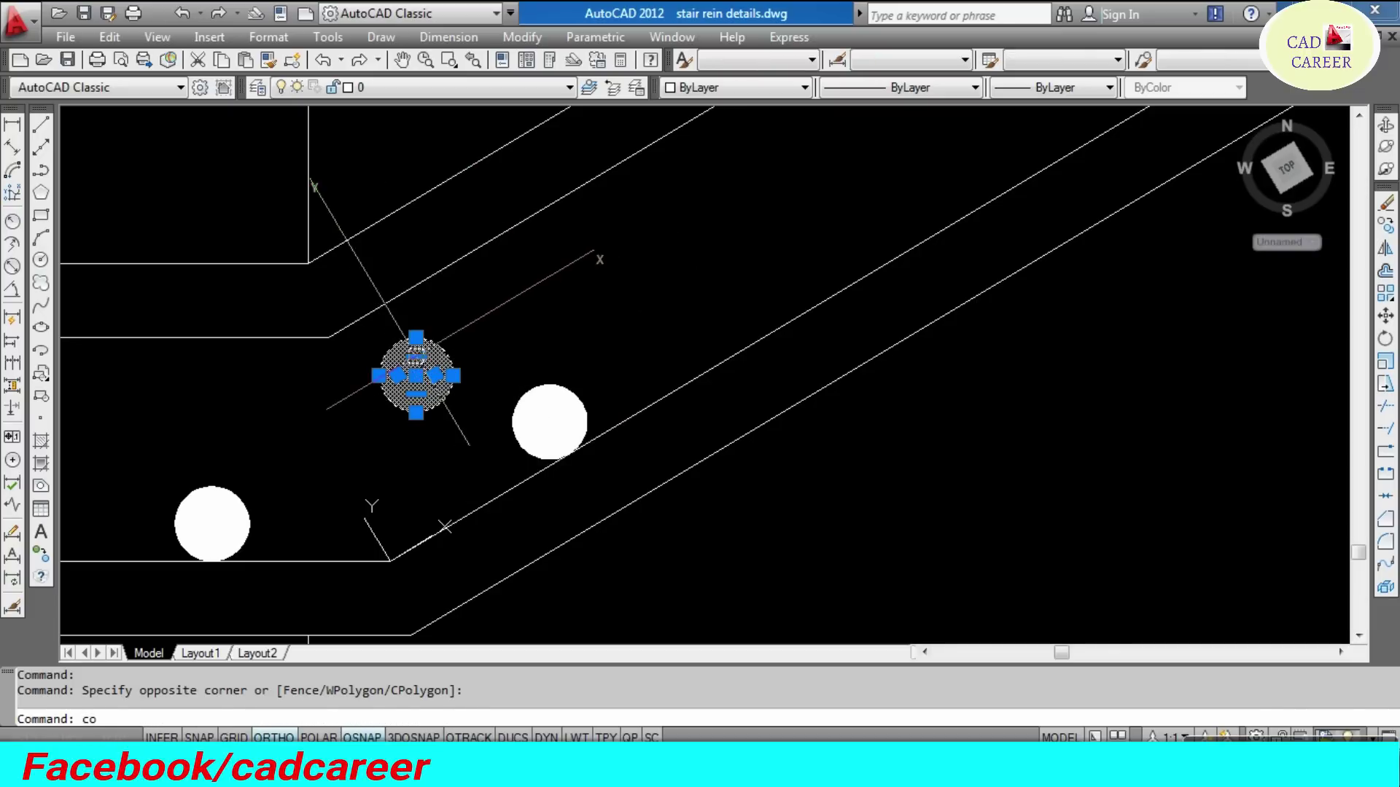
key("Return")
left_click(417, 376)
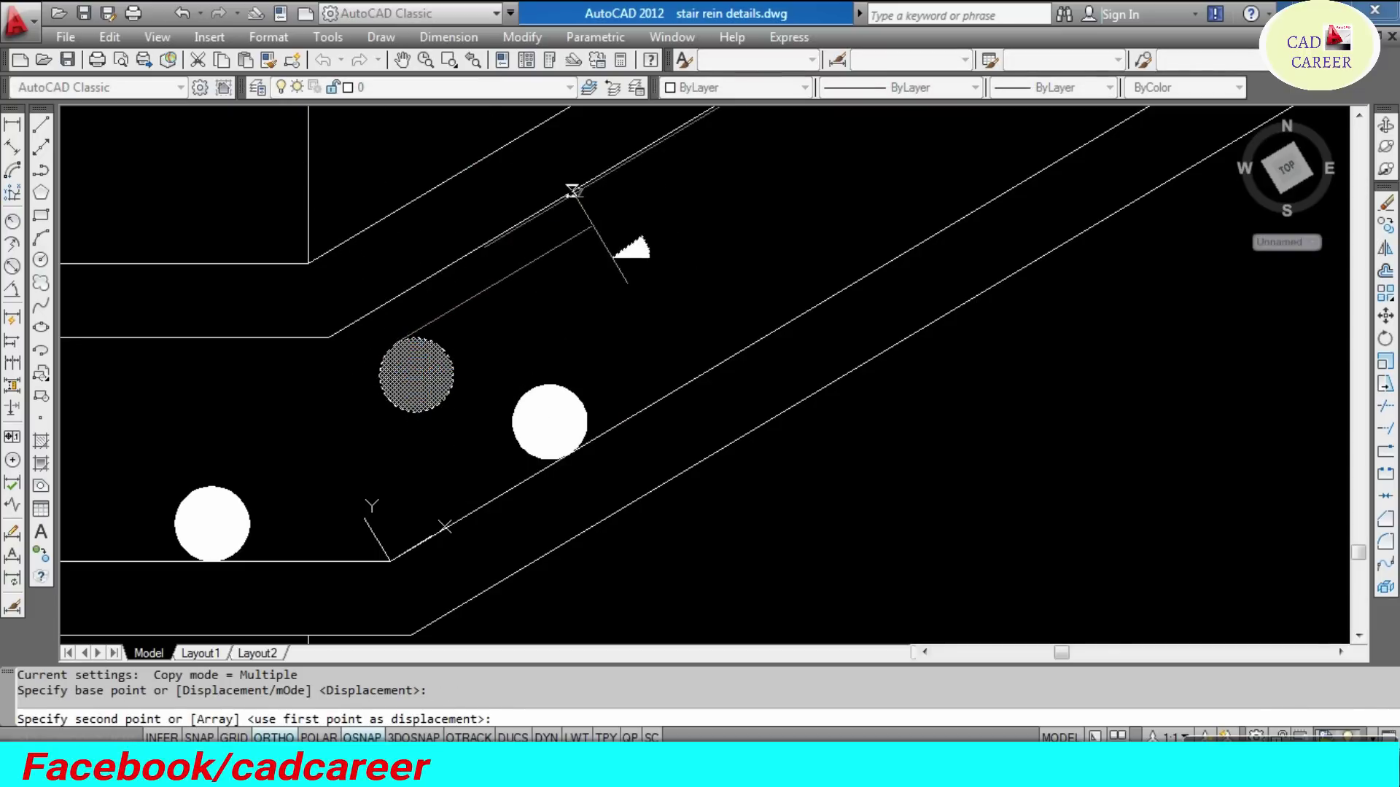
left_click(612, 212)
key("Escape")
- Erase the stray circle and line
left_click(475, 305)
left_click(422, 368)
type("e")
key("Return")
scroll(369, 429, "down", 5)
scroll(419, 418, "up", 3)
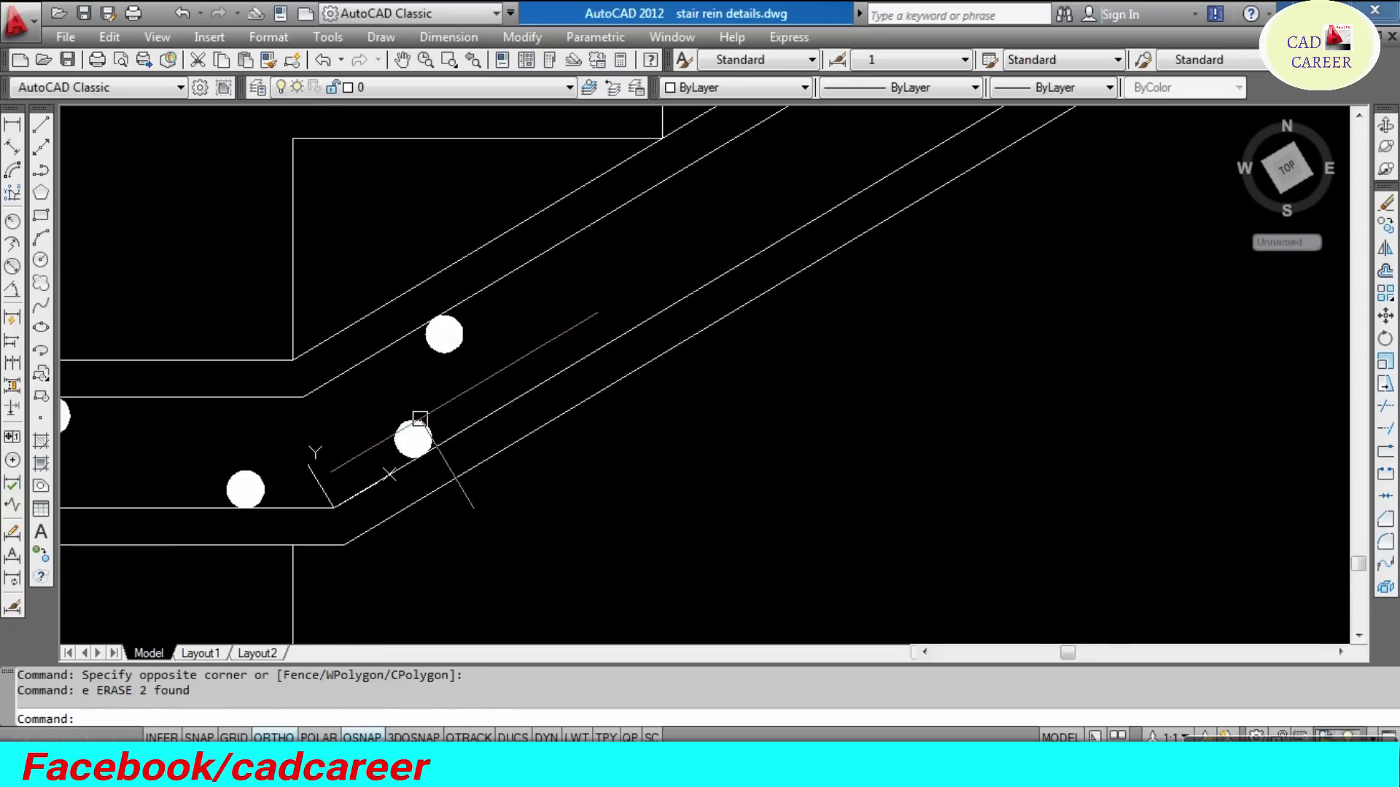
- Copy both hatched rebar circles up the waist slab at 8, 16, 24 and 32
left_click(504, 315)
left_click(446, 360)
left_click(443, 394)
left_click(384, 435)
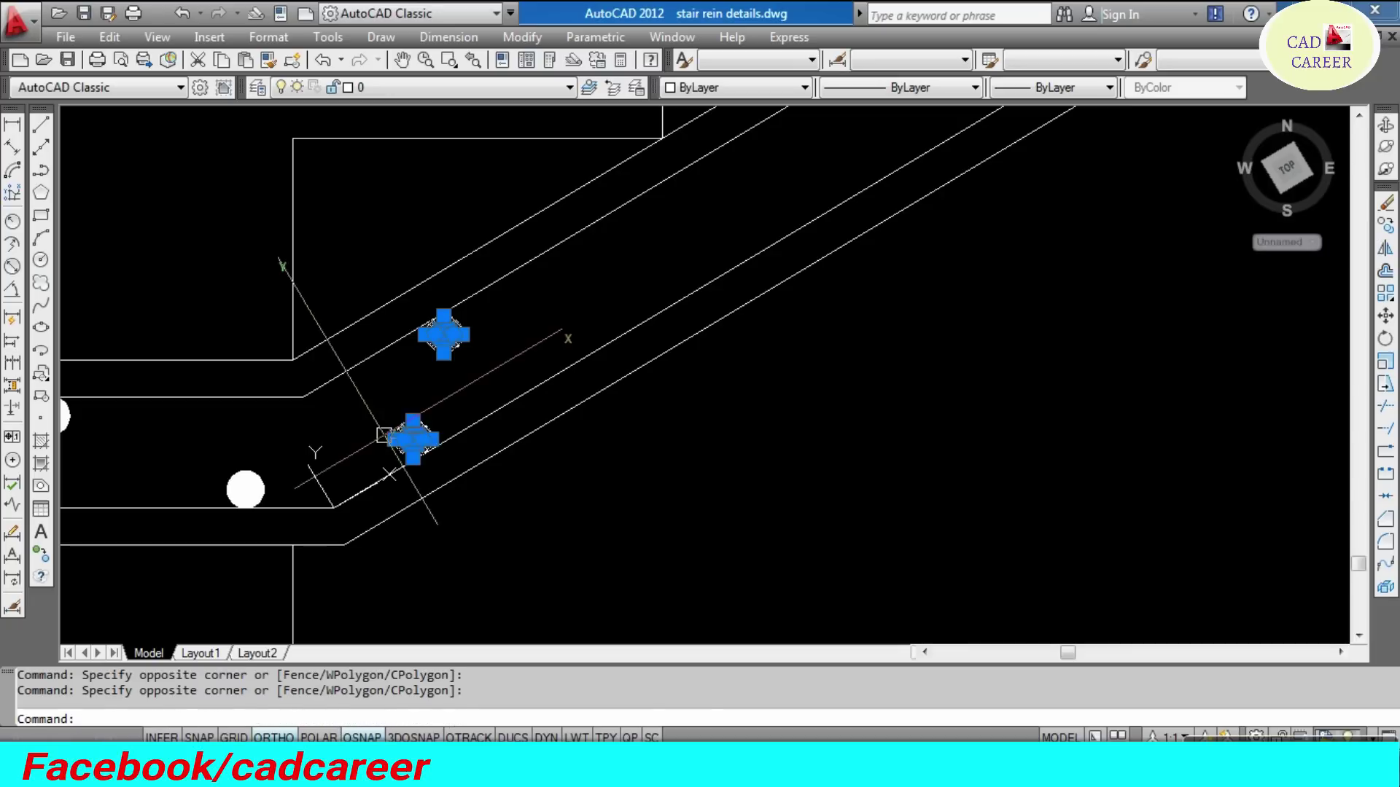
type("co")
key("Return")
left_click(579, 592)
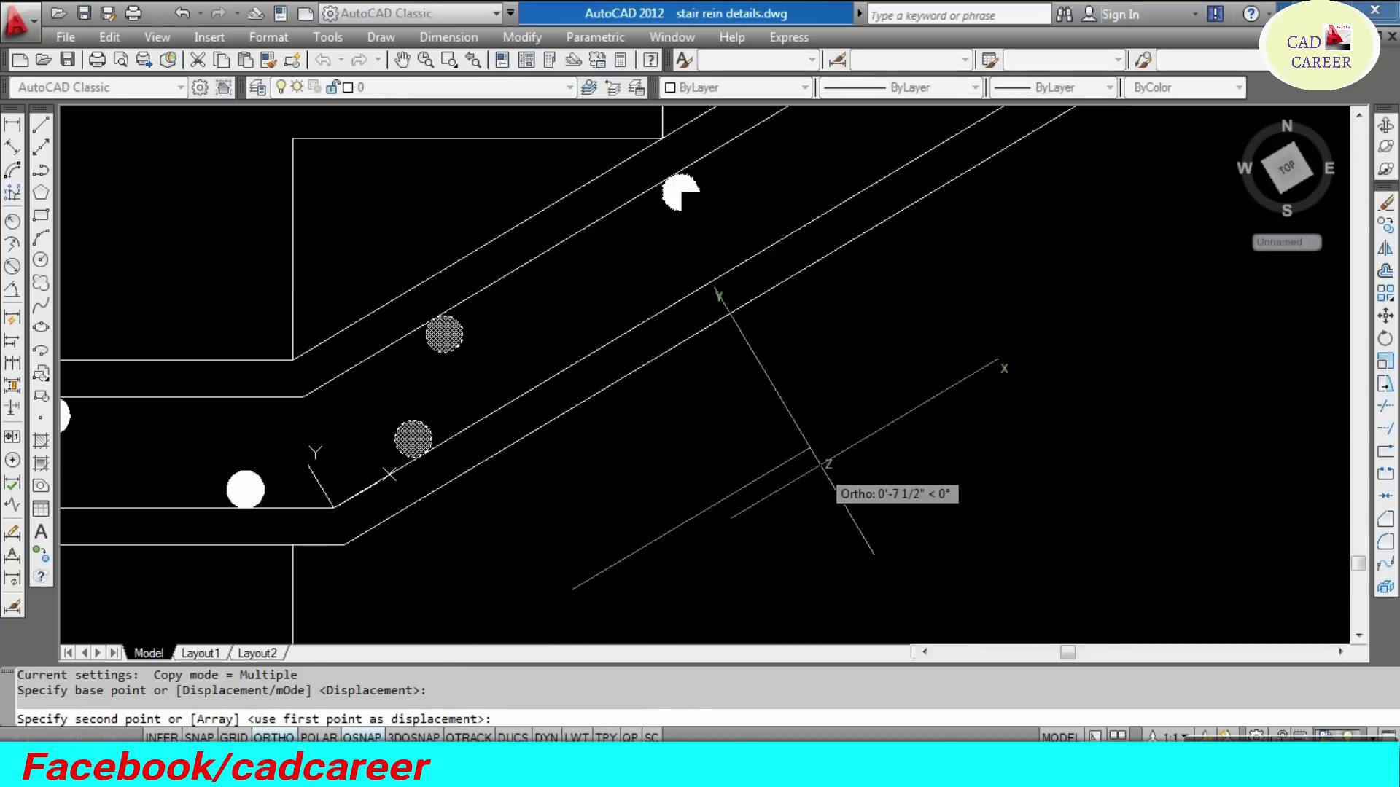
key("Return")
type("16")
key("Return")
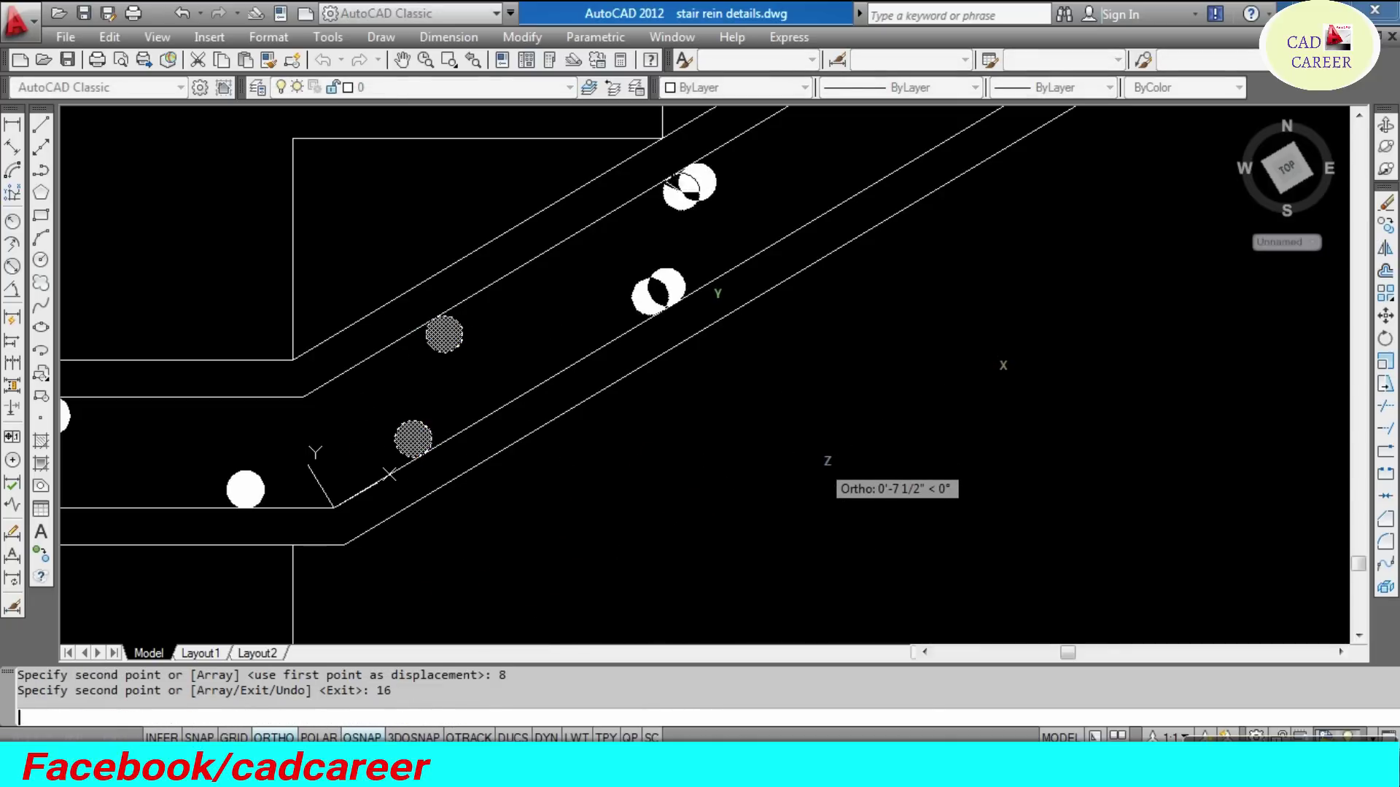
type("24")
key("Return")
type("32")
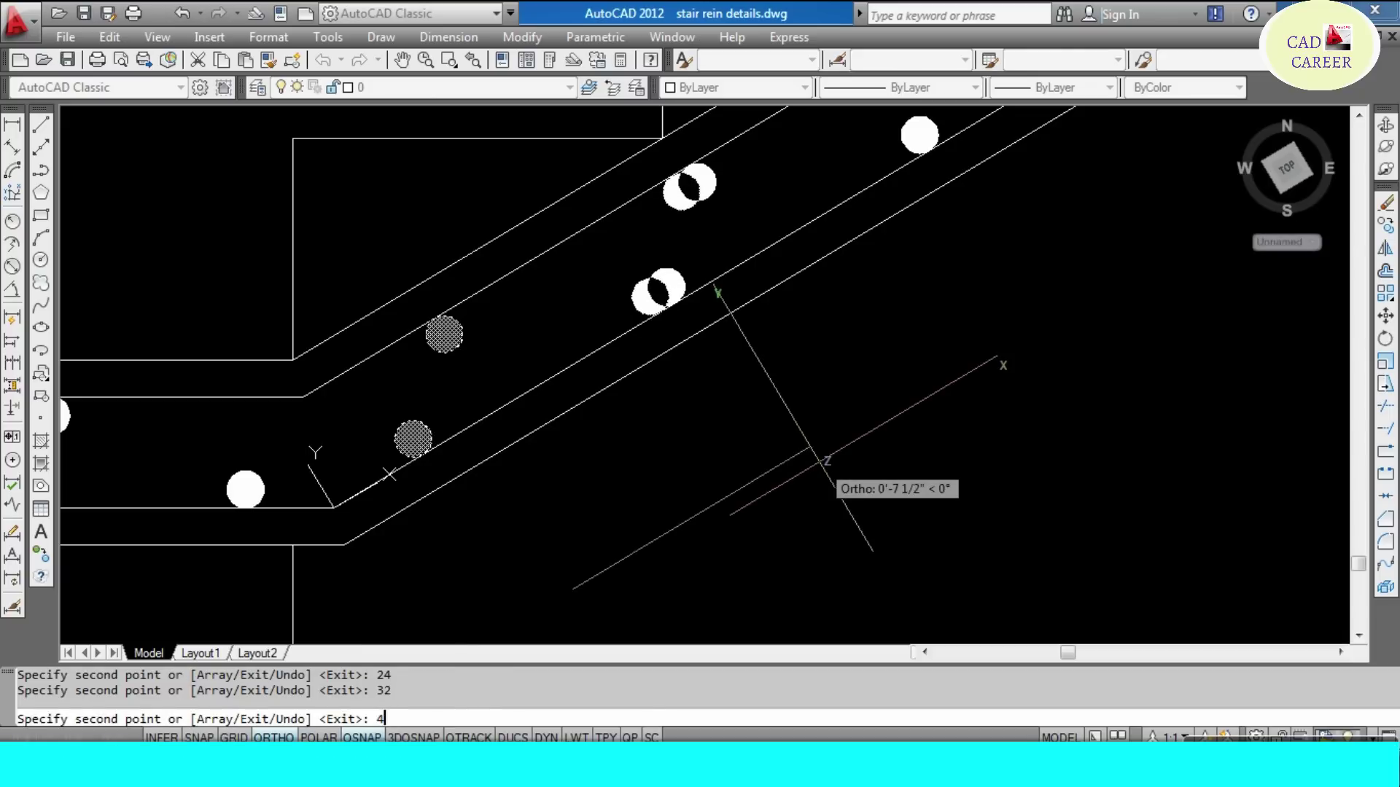
key("Return")
key("Escape")
key("Escape")
scroll(816, 458, "down", 5)
- Select the lower slab line, then cancel the aborted line command
scroll(838, 300, "up", 4)
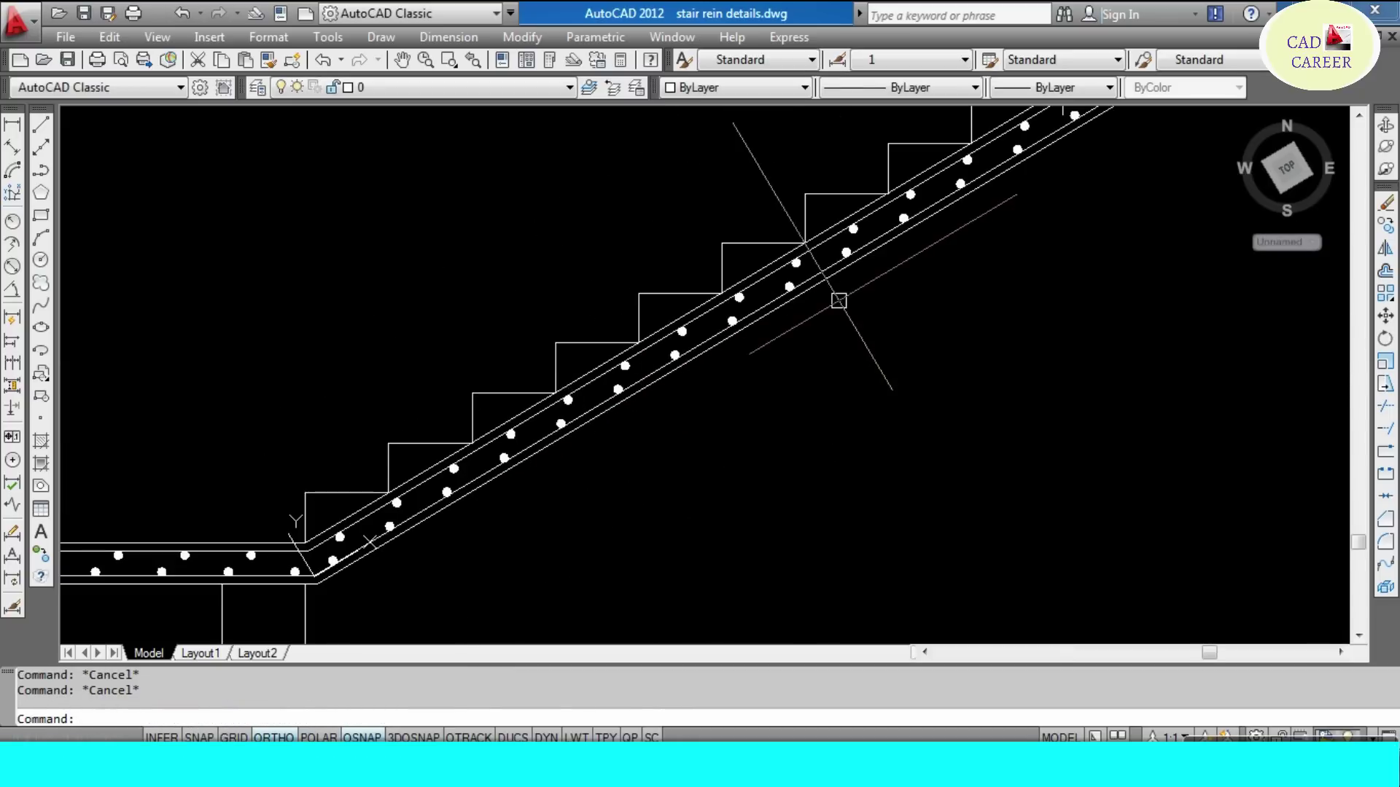
scroll(728, 512, "down", 3)
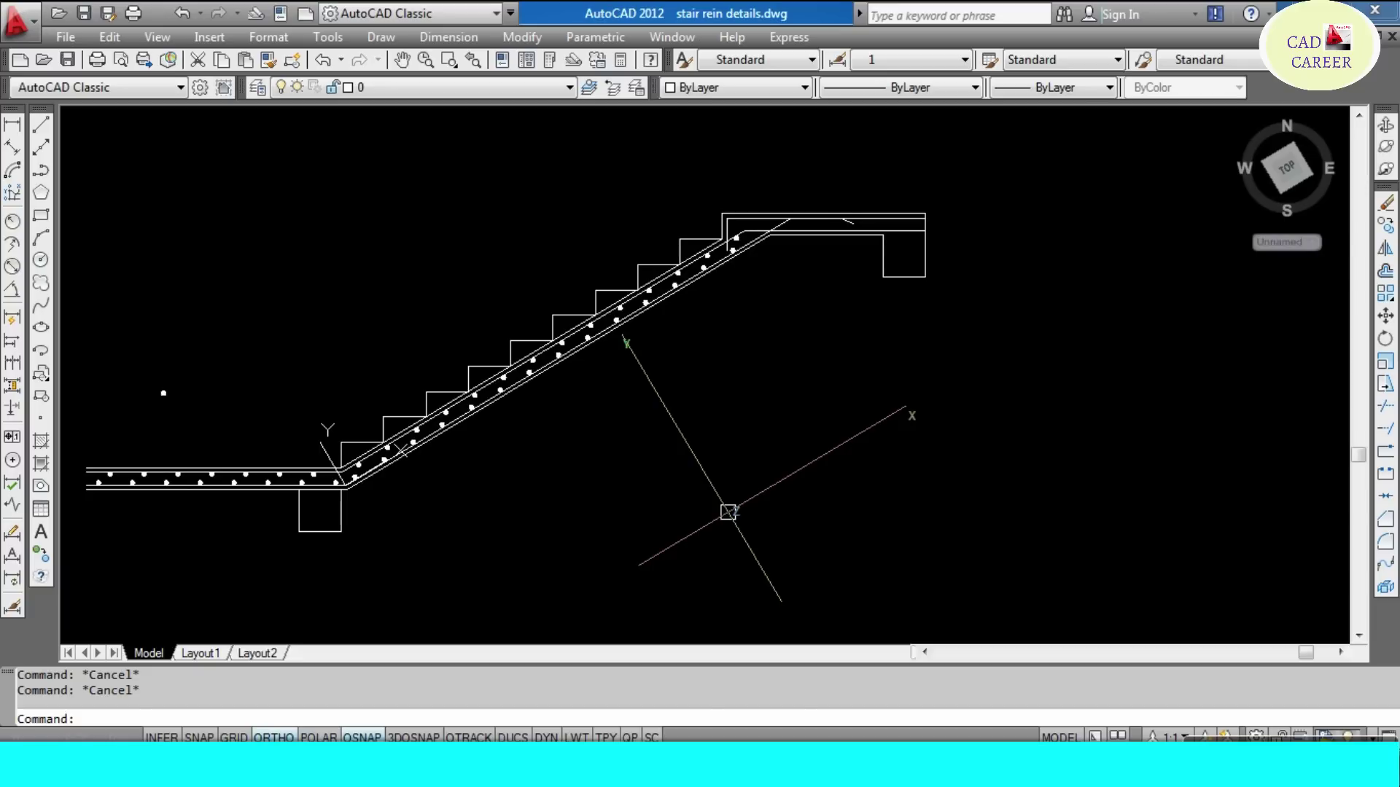
left_click(322, 490)
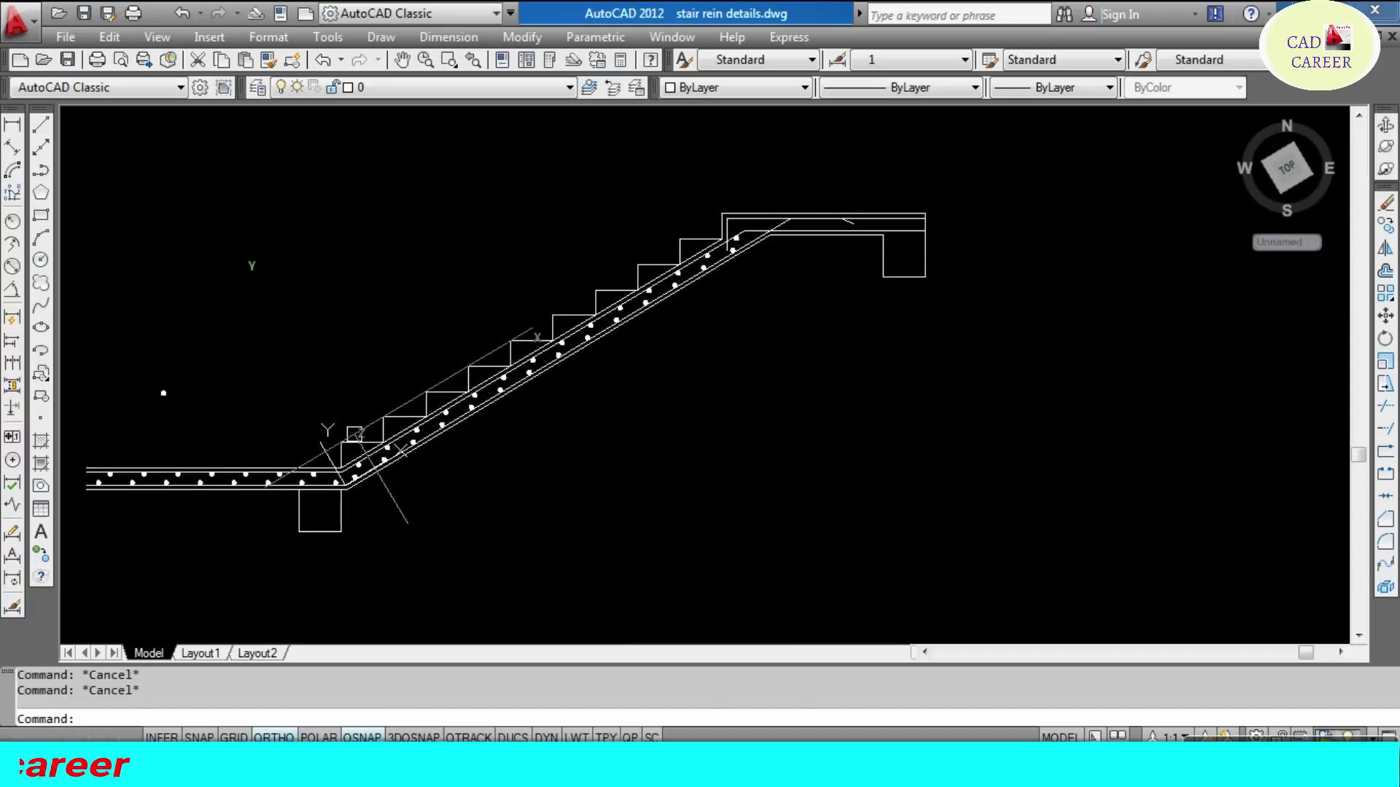
scroll(419, 426, "up", 5)
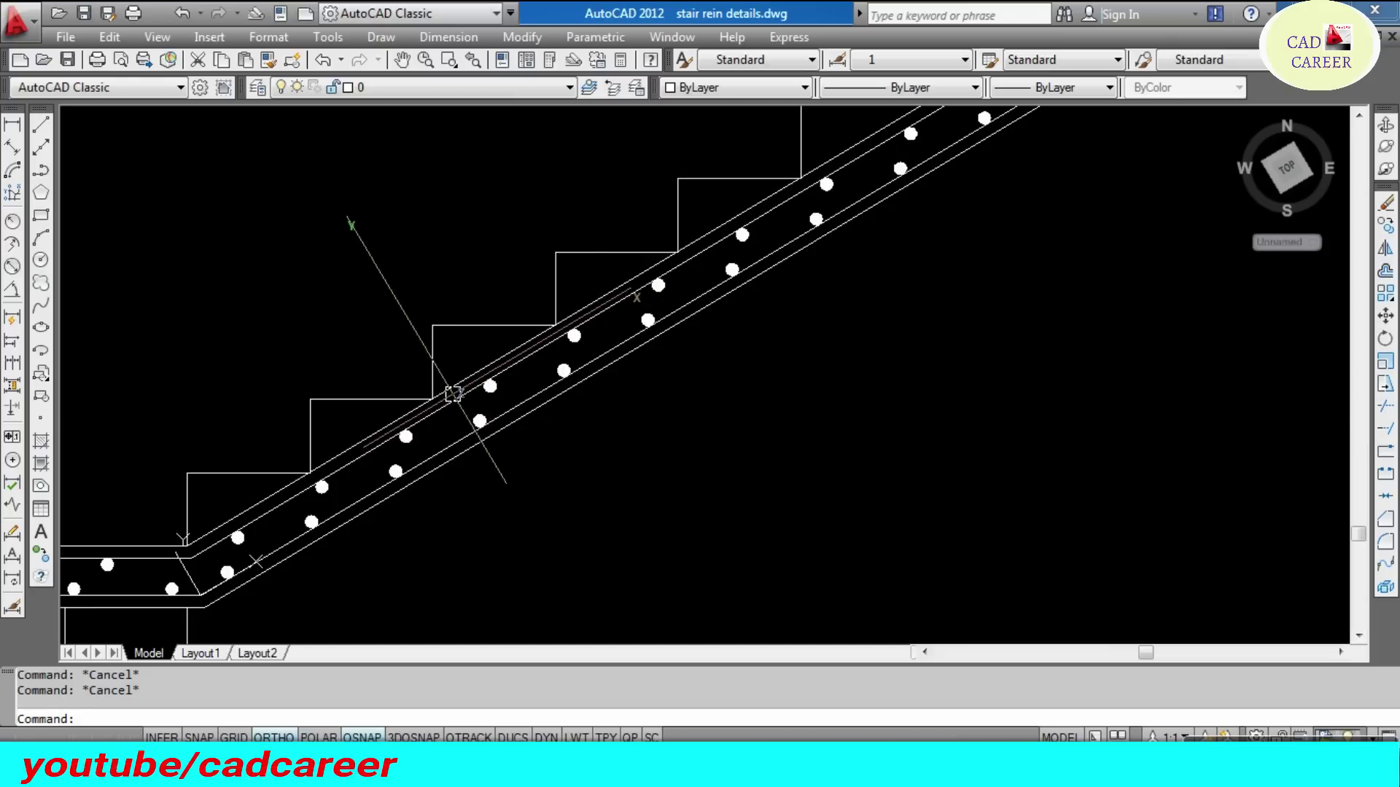
scroll(453, 394, "down", 4)
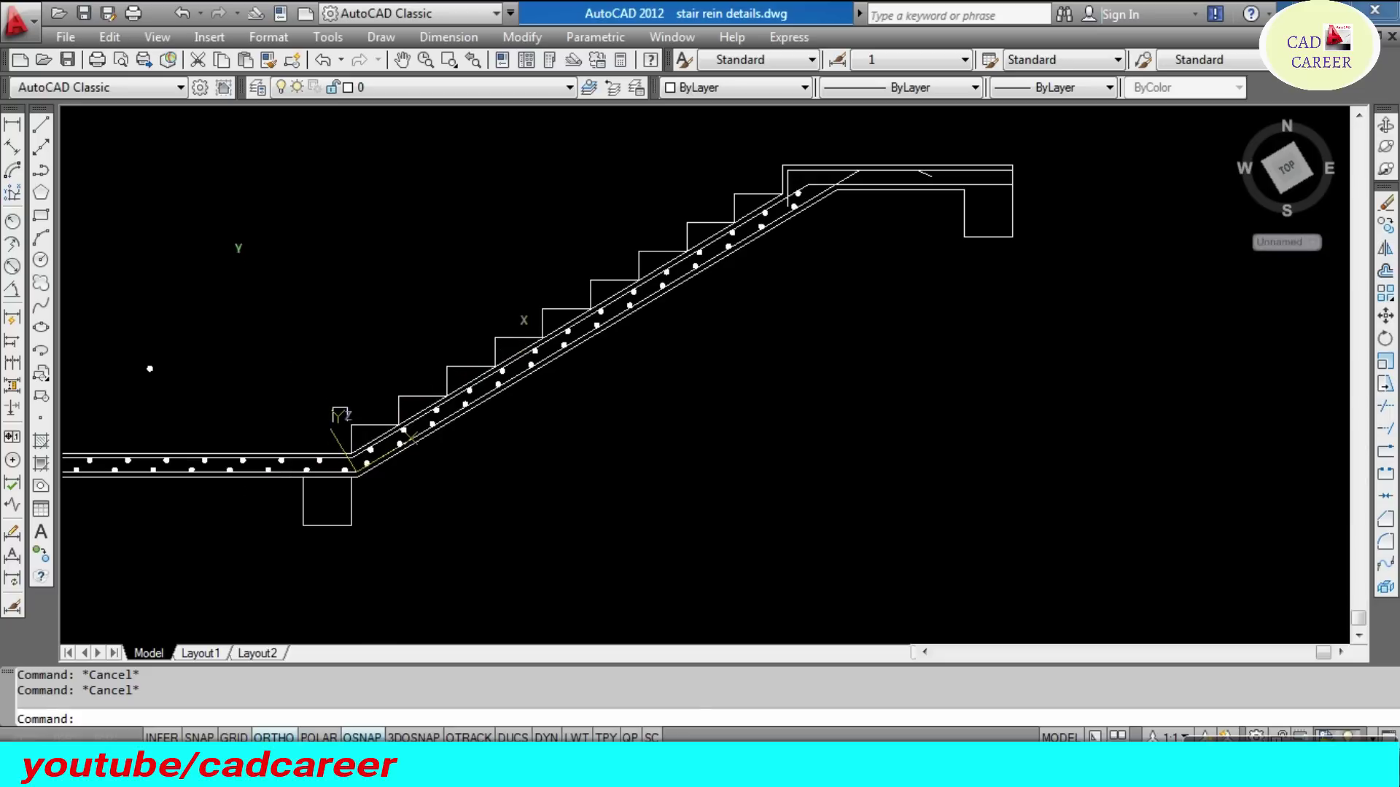
type("1")
key("Return")
key("Escape")
- Draw lines square to the slope at the lower and upper landing corners
scroll(343, 422, "up", 5)
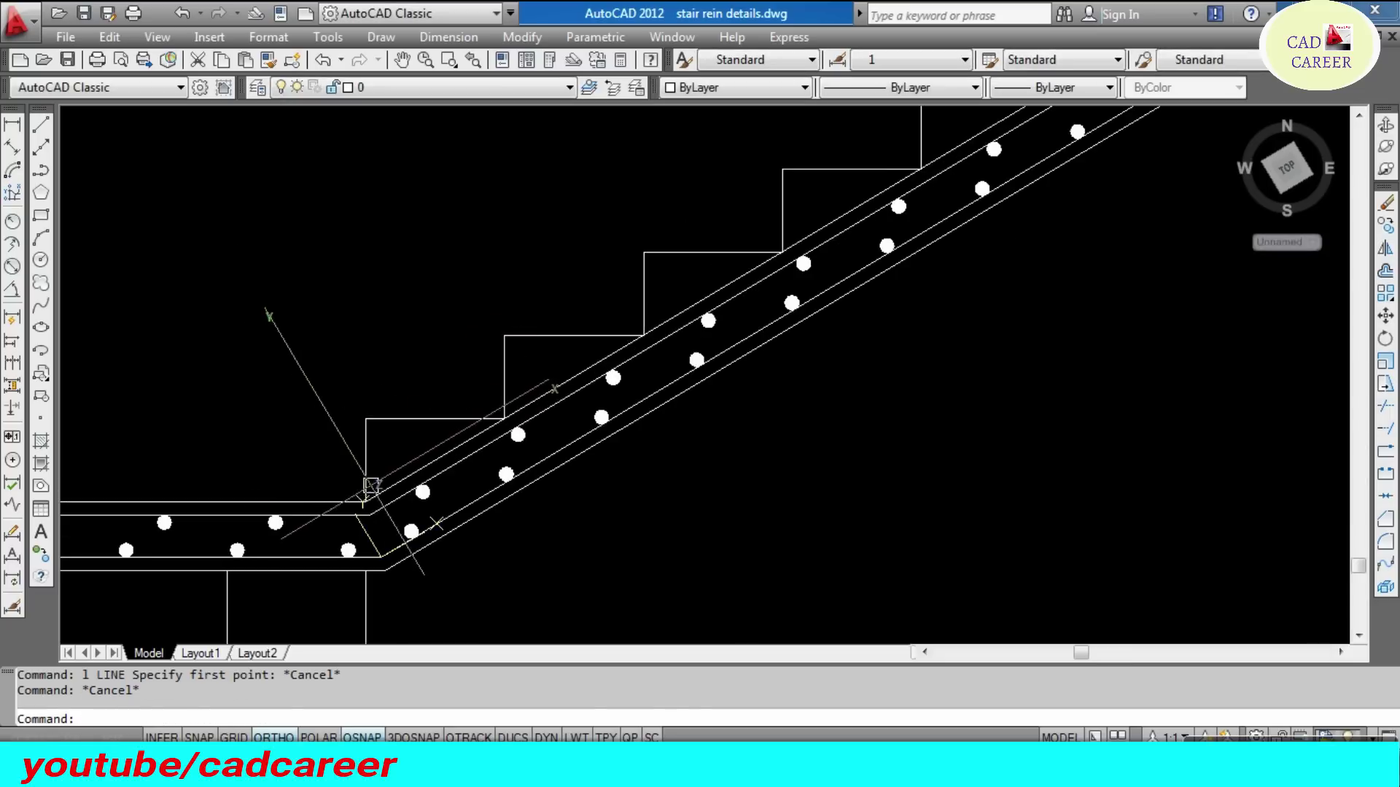
type("l LINE Specify first point:")
key("Return")
left_click(364, 493)
scroll(364, 493, "down", 4)
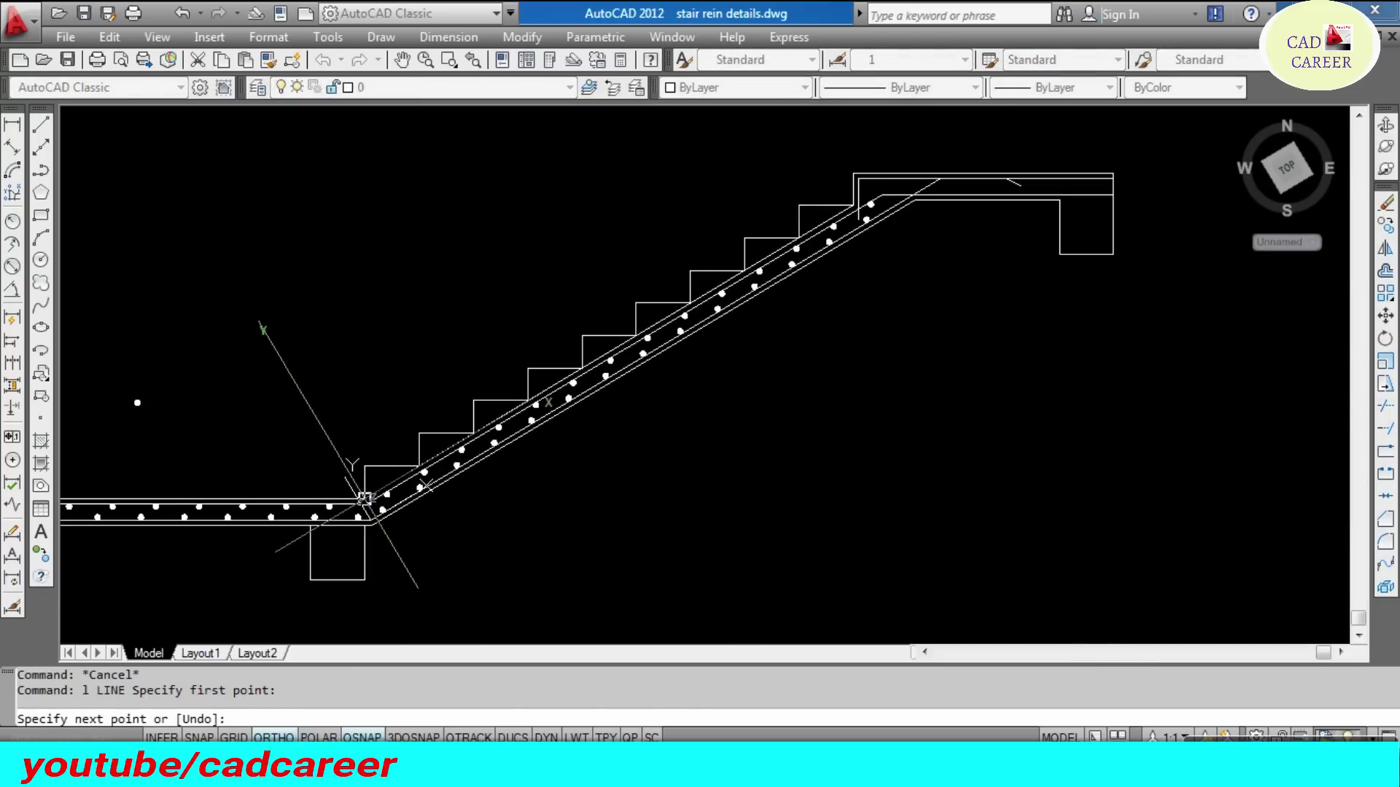
key("Escape")
scroll(375, 407, "down", 3)
scroll(672, 303, "up", 4)
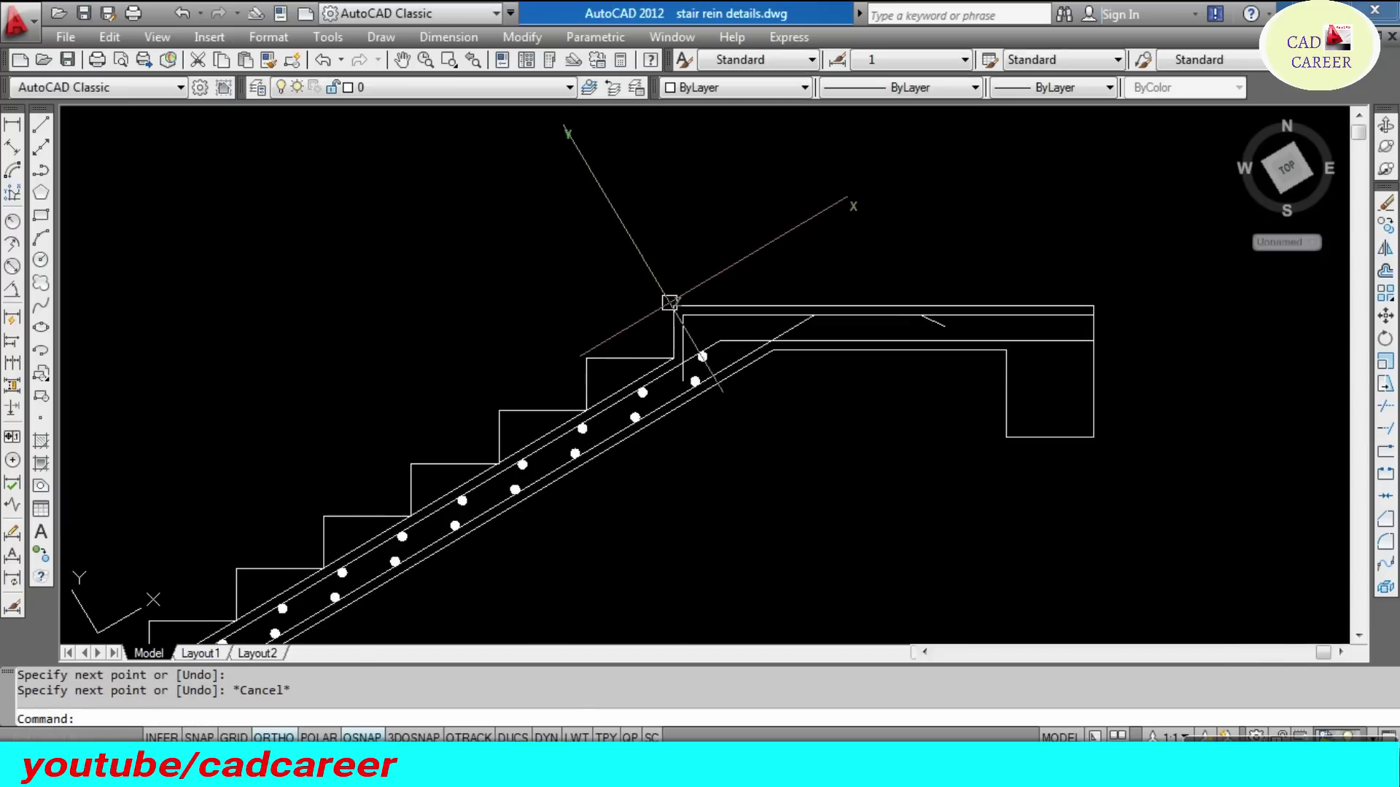
scroll(673, 309, "up", 2)
key("Return")
left_click(673, 308)
scroll(673, 309, "down", 4)
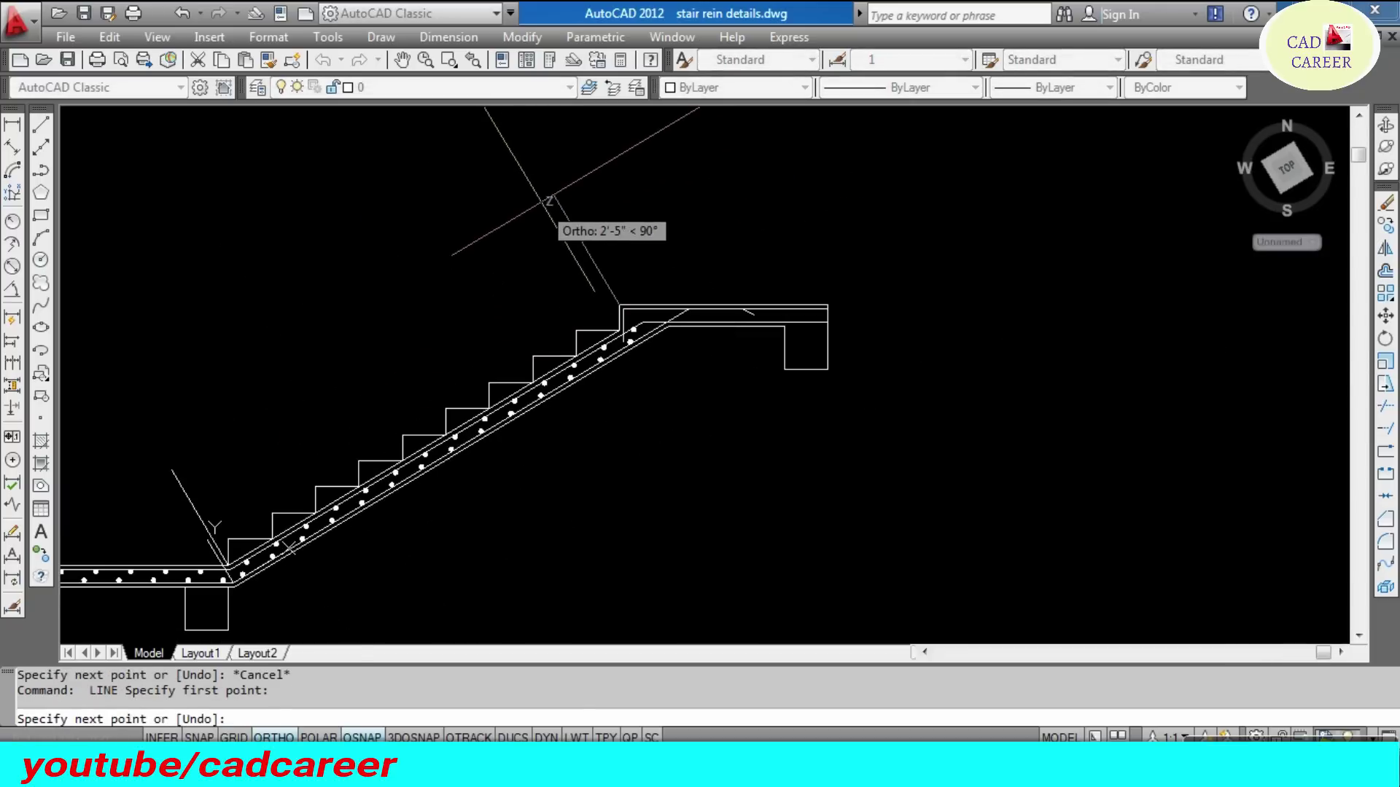
key("Escape")
key("Escape")
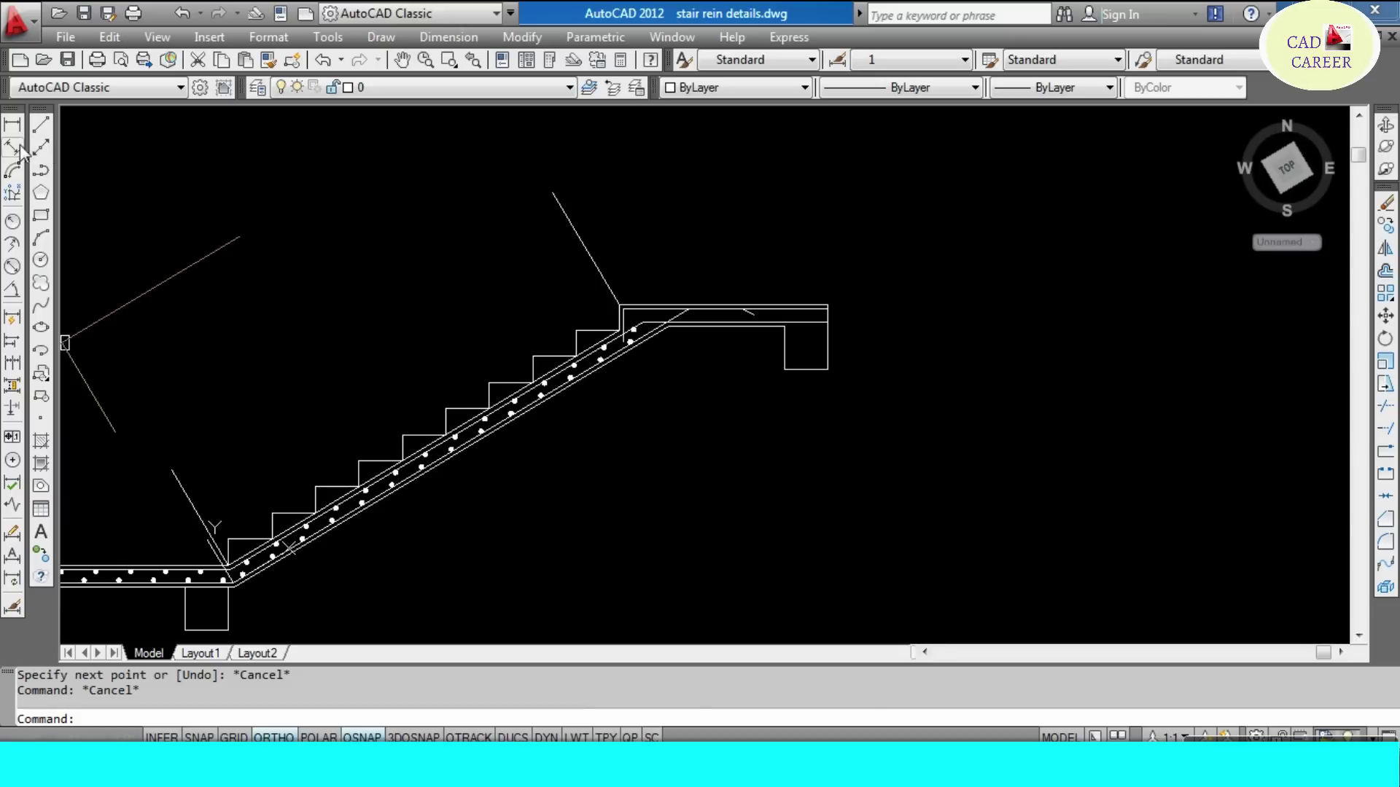
- Place a 9' aligned dimension between the two corner lines, above the stair
left_click(16, 148)
left_click(186, 492)
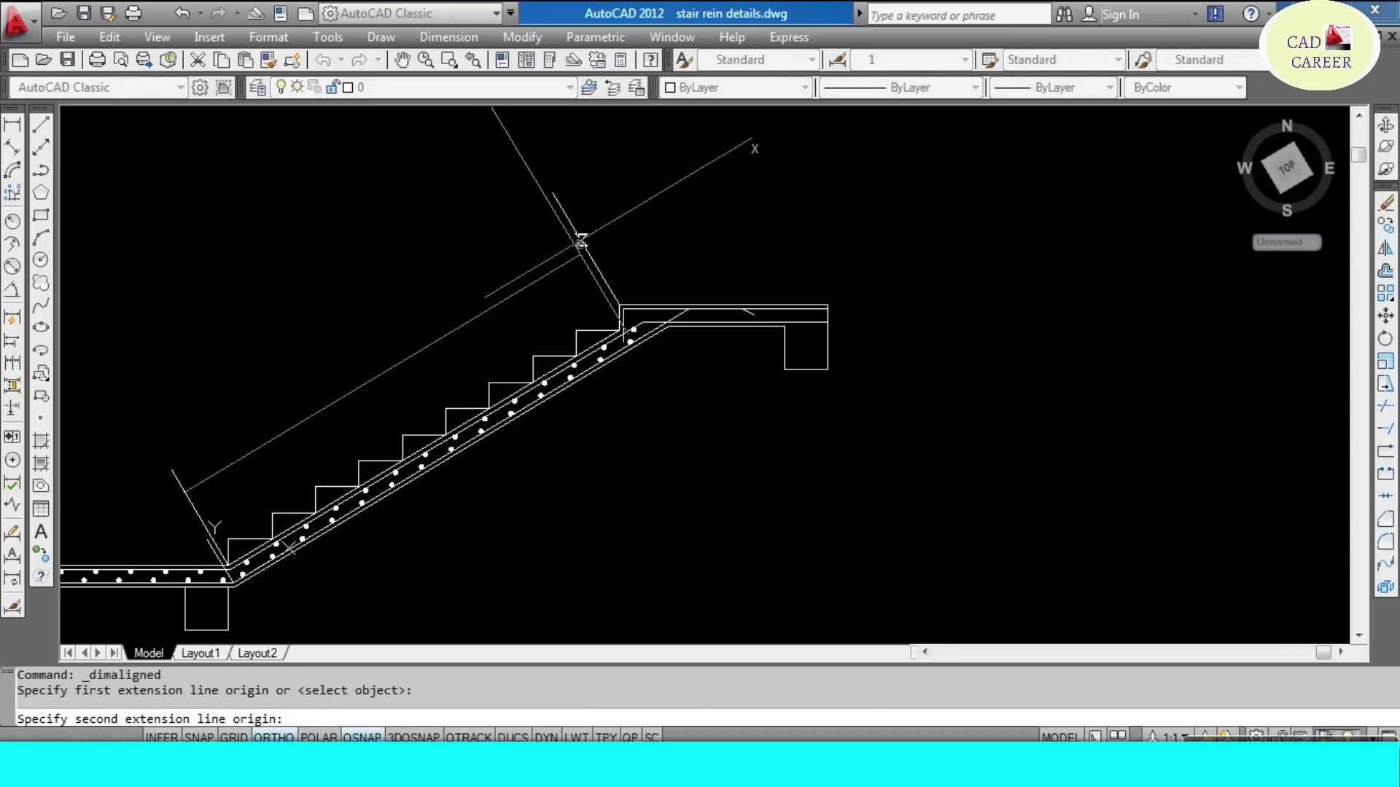
left_click(585, 252)
left_click(406, 364)
scroll(372, 358, "up", 2)
scroll(372, 357, "up", 1)
scroll(372, 357, "down", 2)
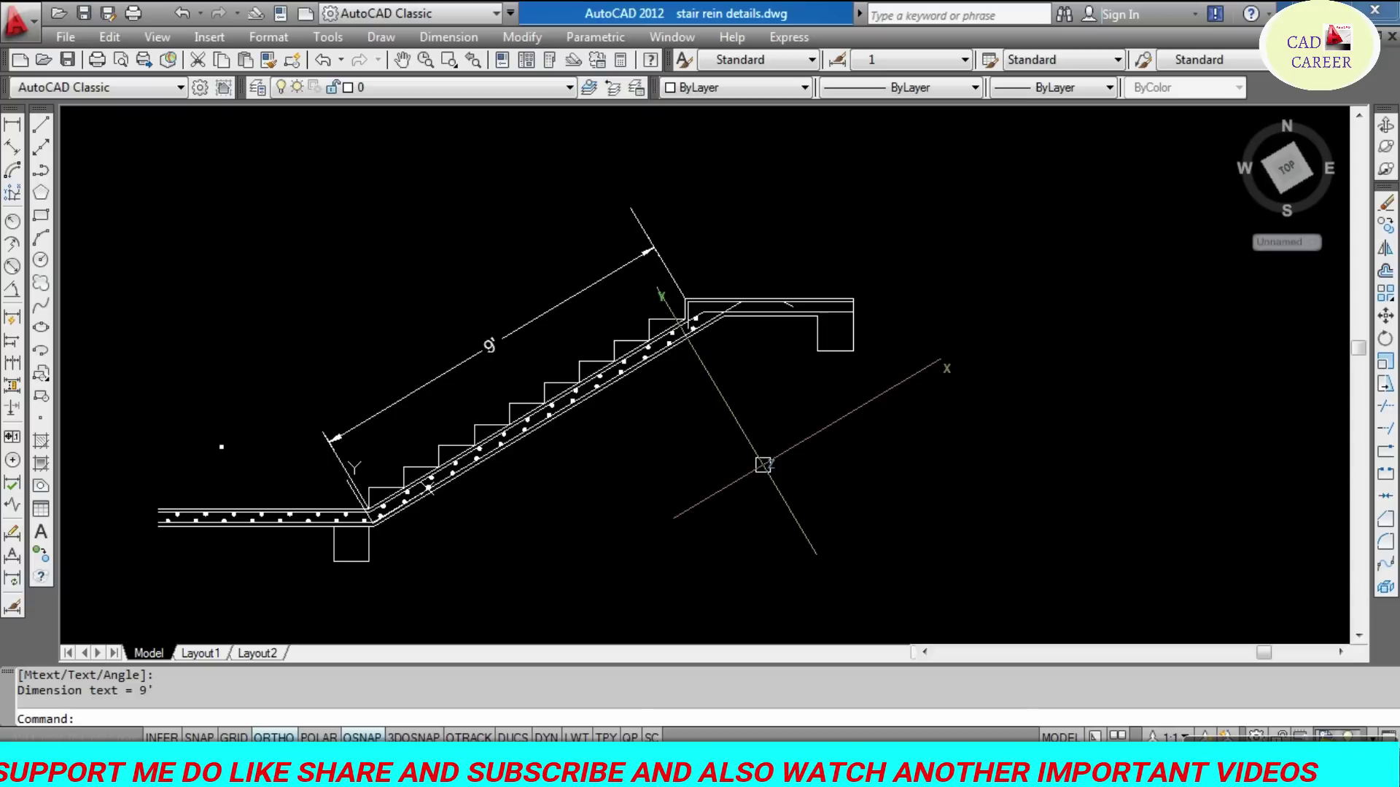
scroll(461, 375, "up", 2)
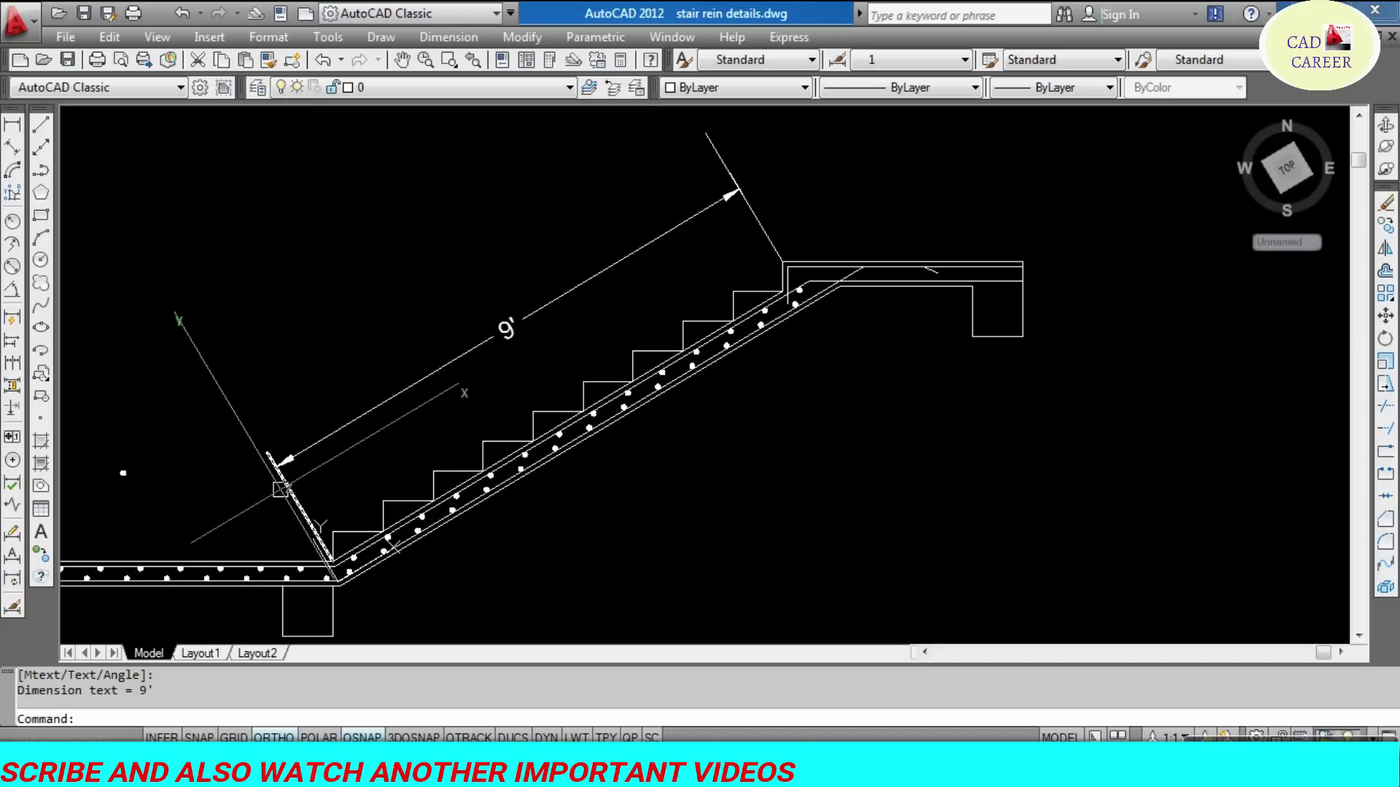
scroll(394, 377, "down", 3)
scroll(321, 452, "up", 4)
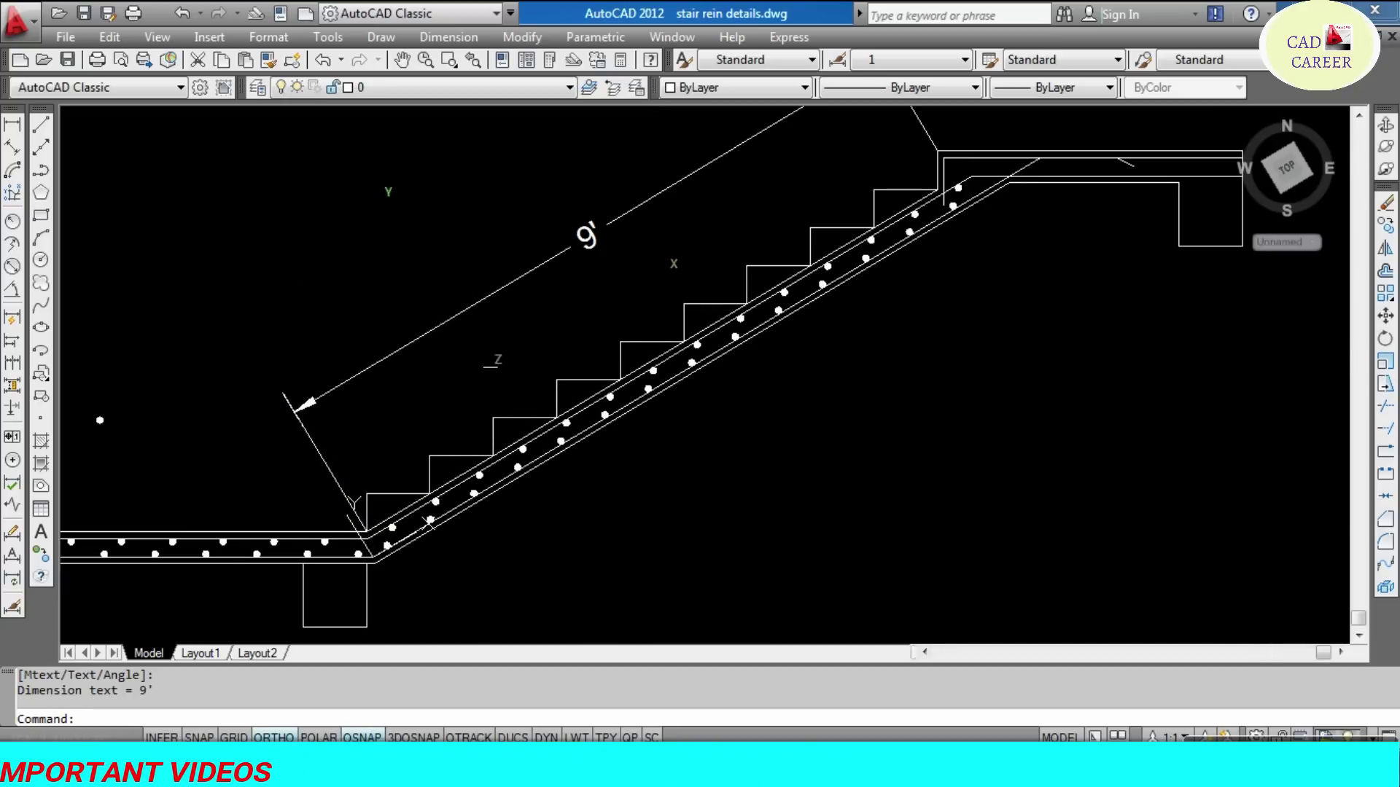
scroll(469, 390, "down", 4)
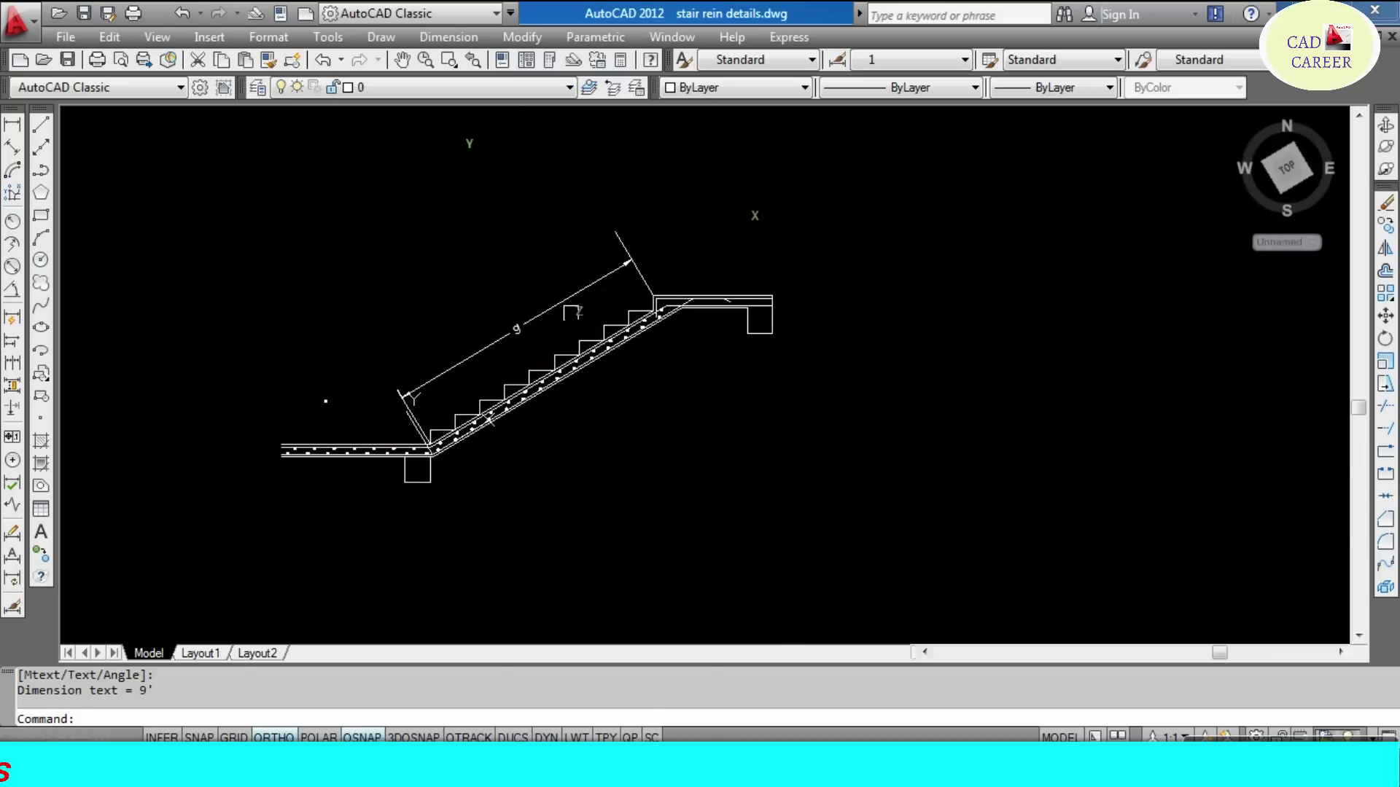
scroll(552, 370, "up", 4)
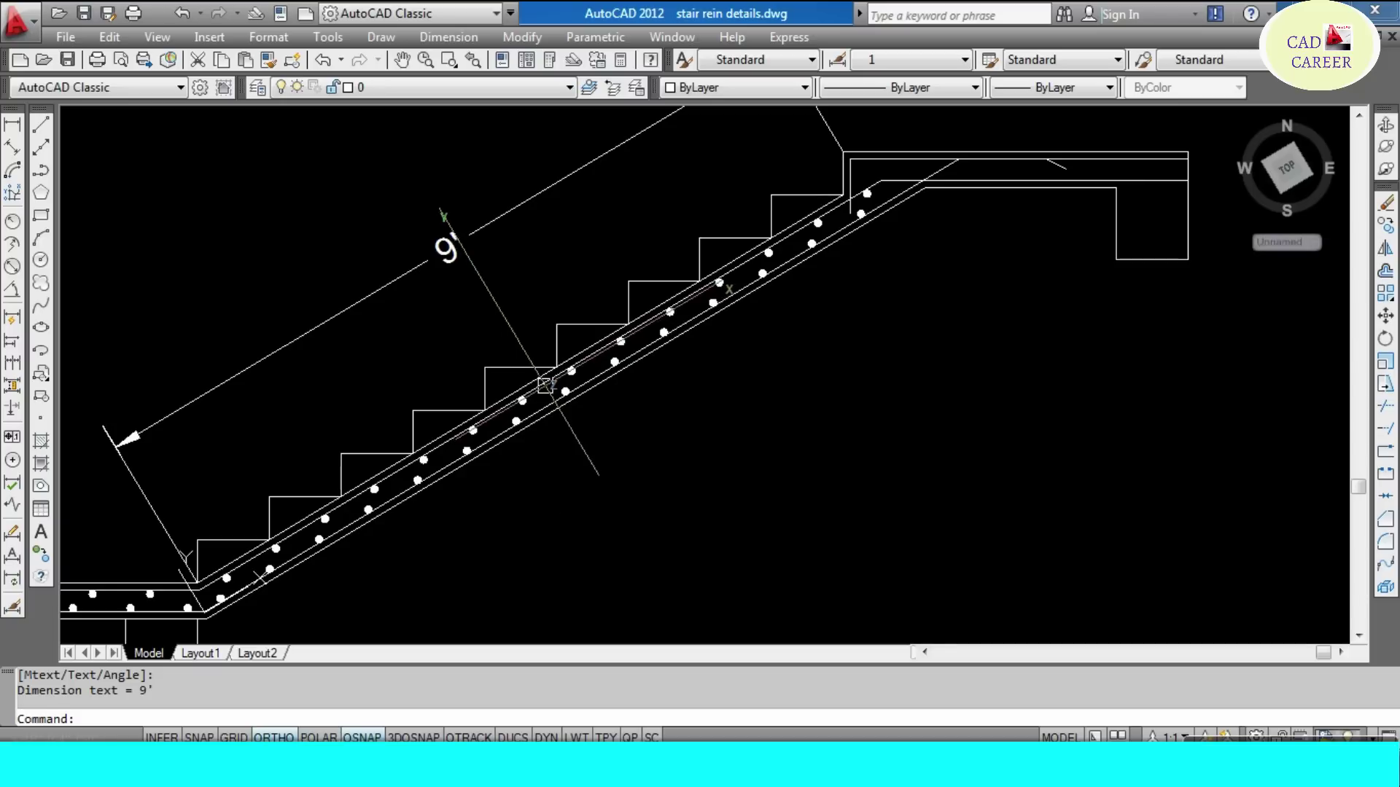
scroll(552, 375, "down", 2)
- Evaluate 108*.3 with the CAL calculator, giving 32.4
key("Escape")
key("Escape")
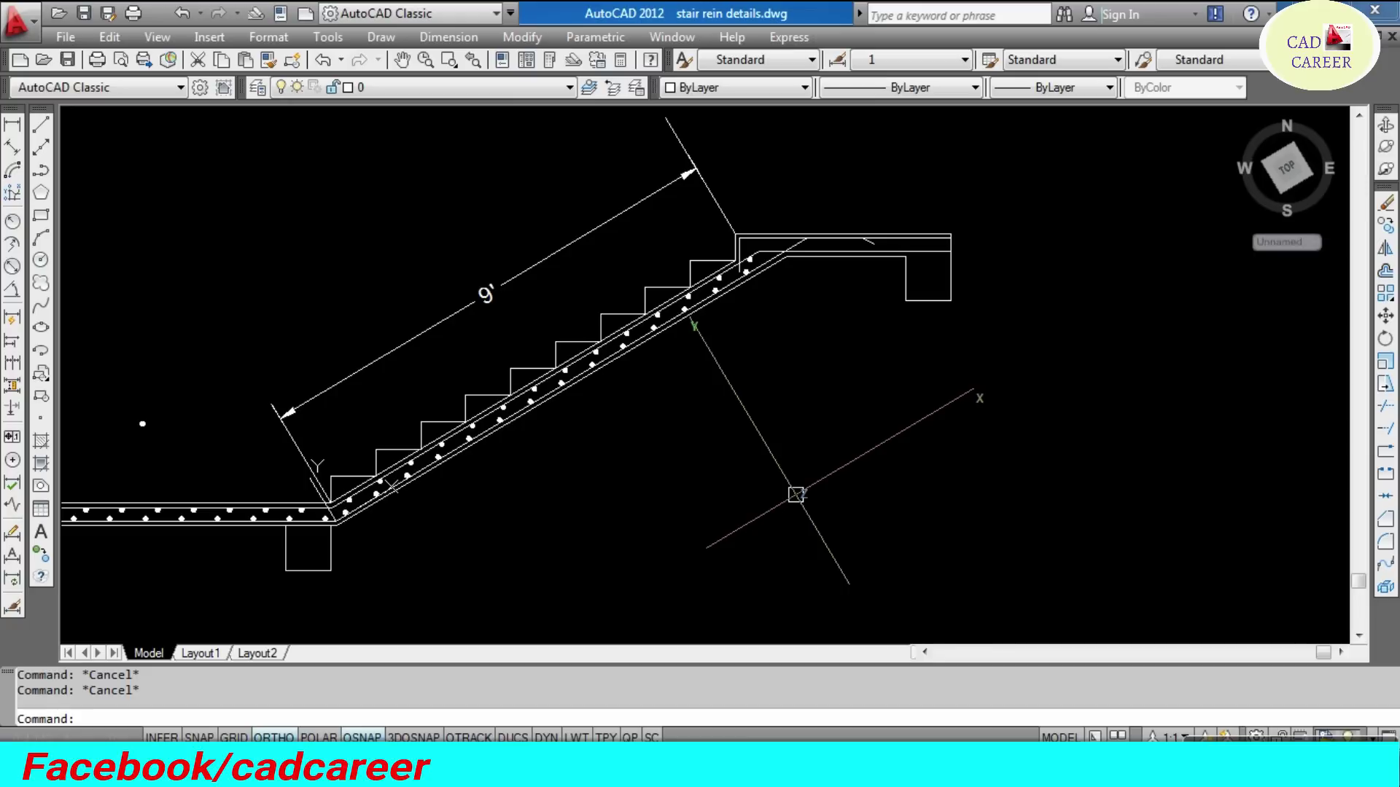
type("cal")
key("Return")
type("108*.3")
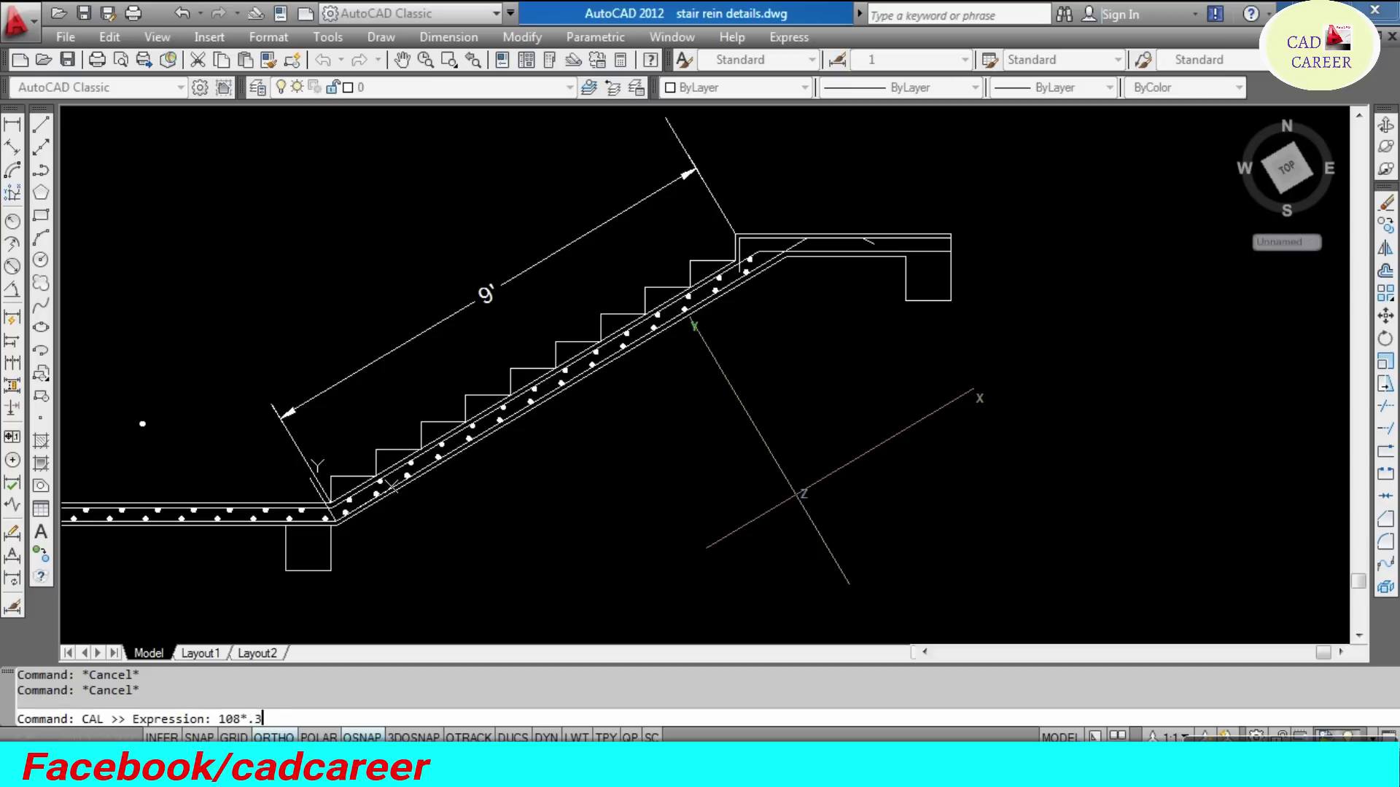
key("Return")
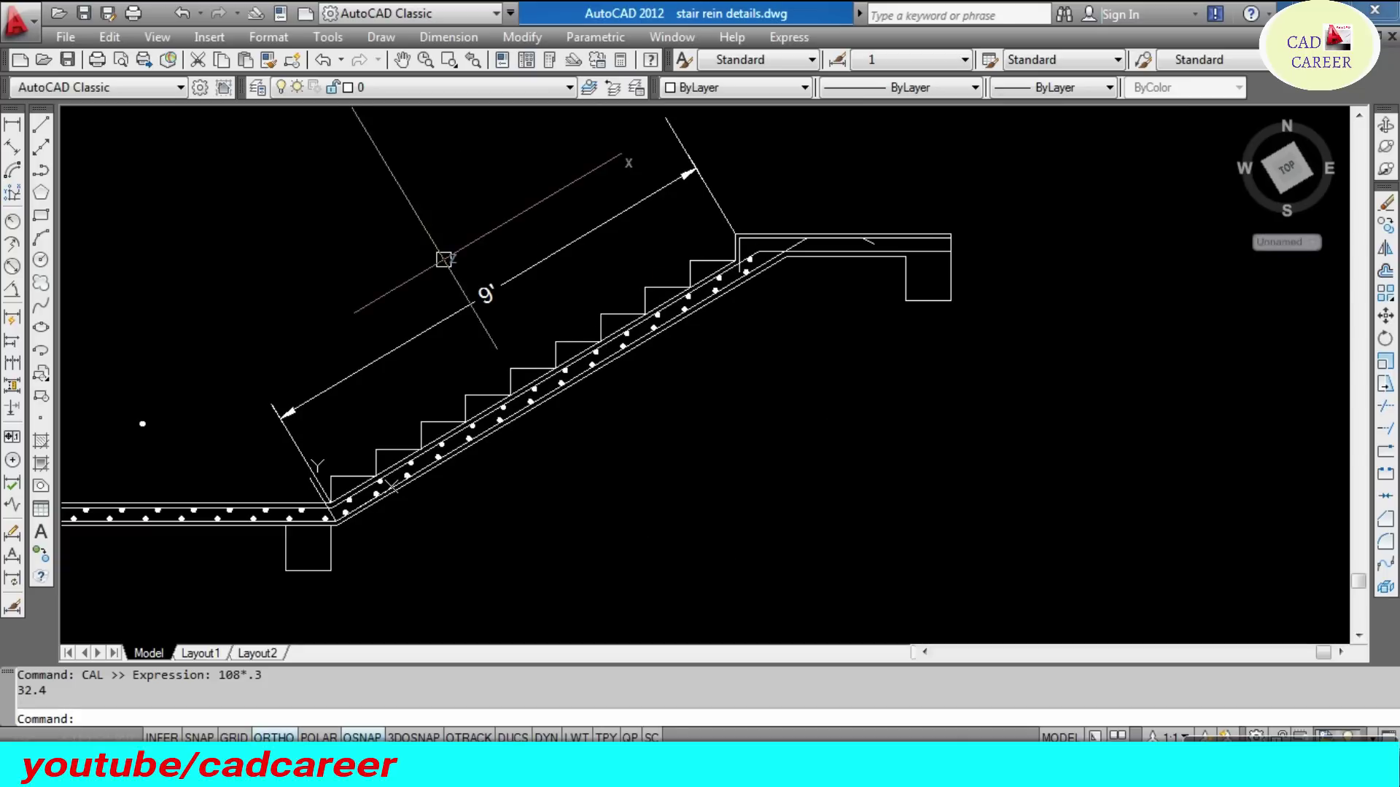
- Erase the 9' dimension
left_click(446, 315)
type("e")
key("Return")
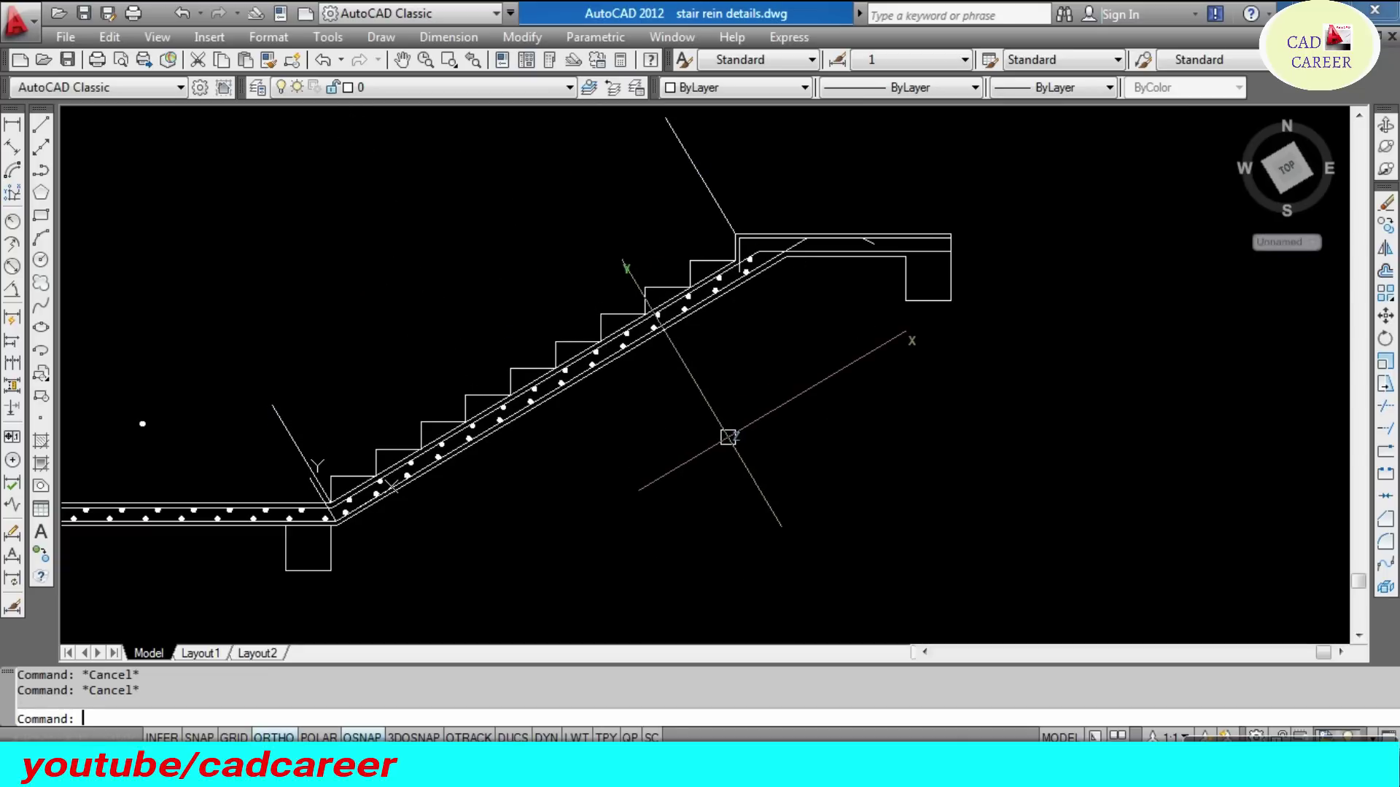
- Offset the landing-corner line twice by 33 up the flight
key("Return")
type("33")
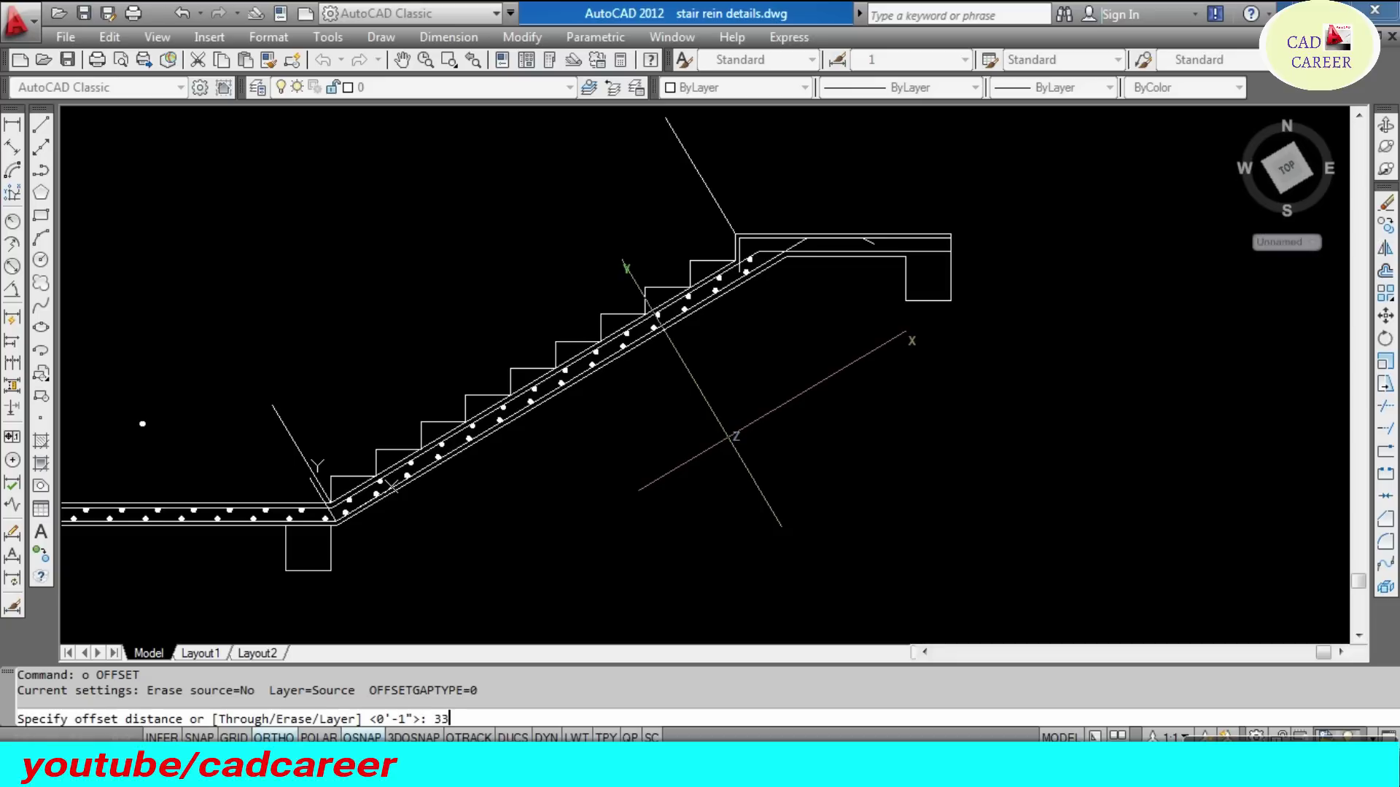
key("Return")
left_click(288, 438)
left_click(409, 336)
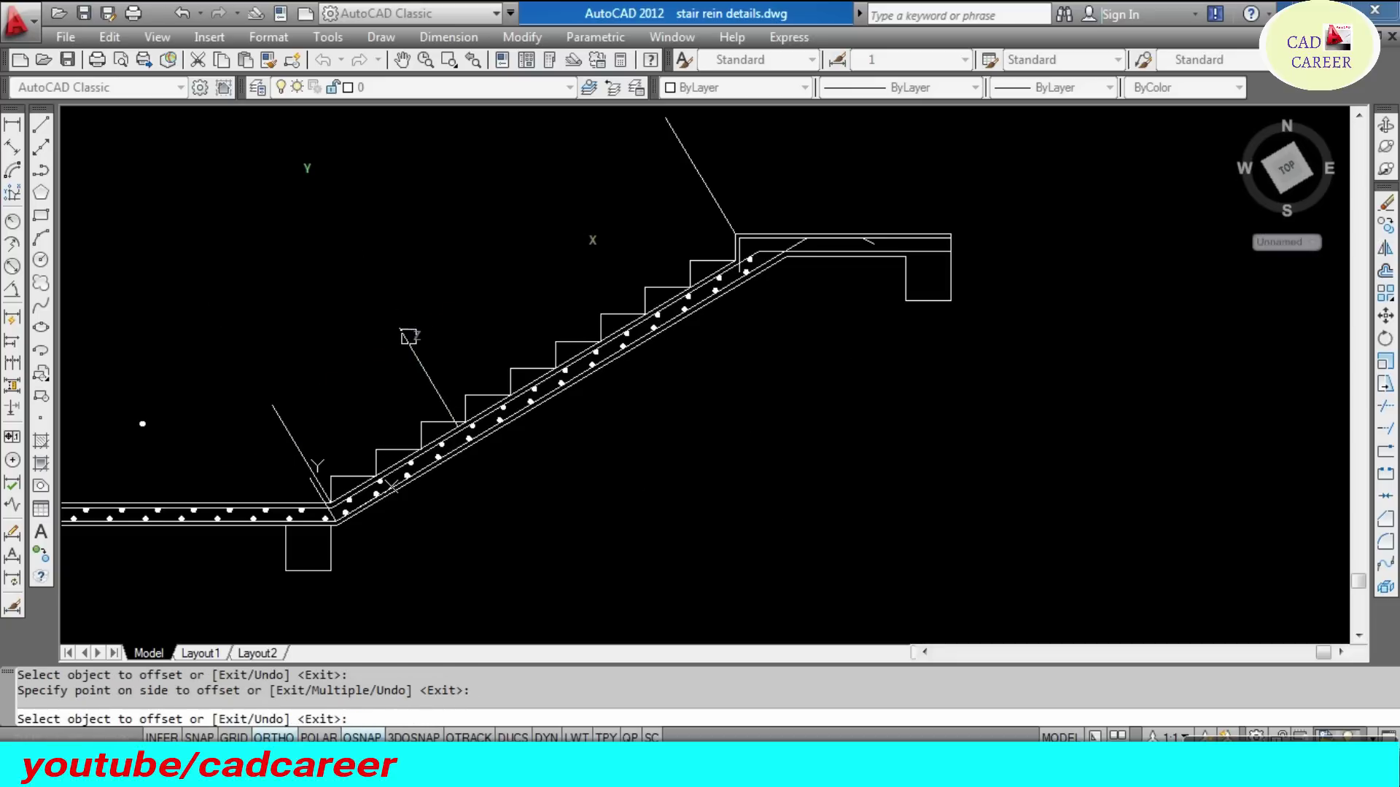
left_click(698, 190)
left_click(604, 255)
key("Escape")
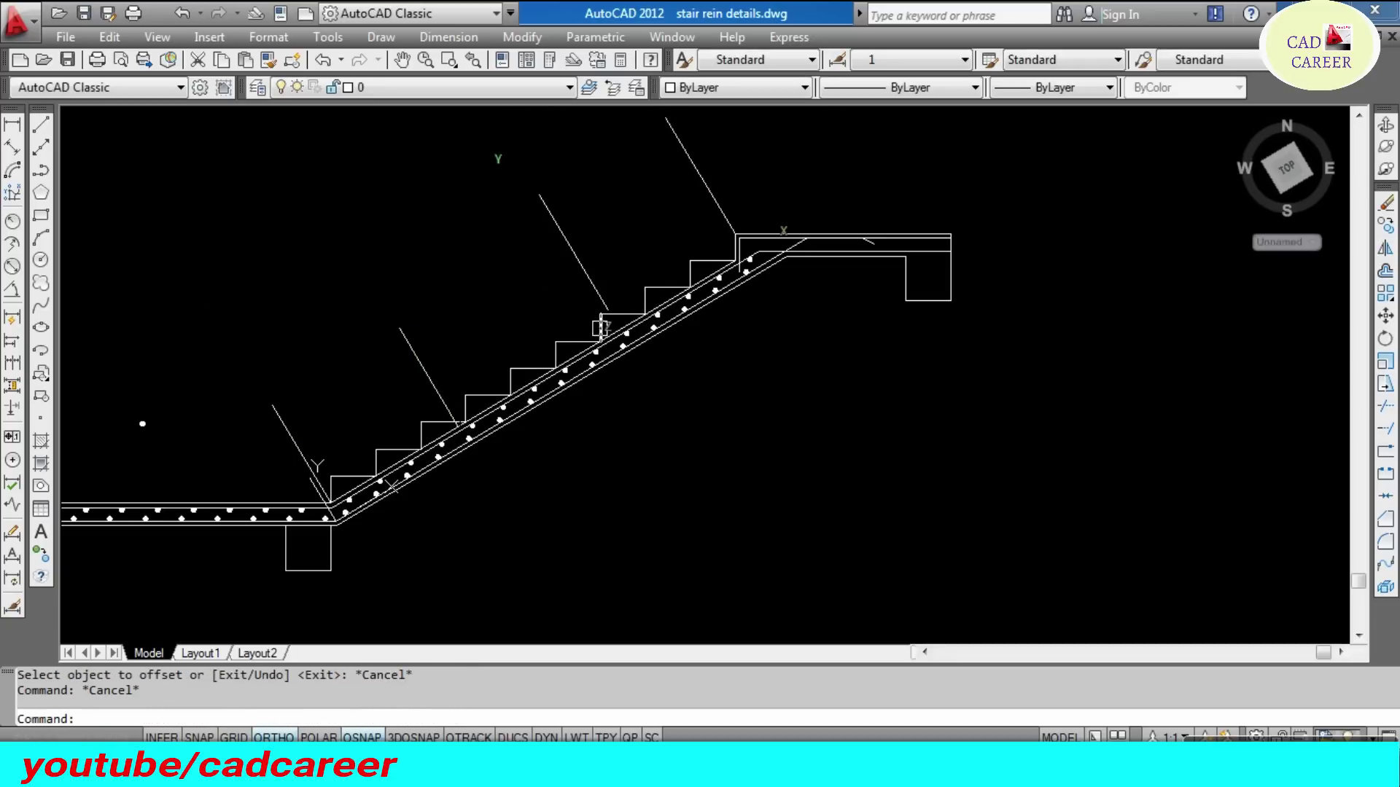
- Extend the slab lines to the middle slab line as boundary
type("ex")
key("Return")
scroll(500, 400, "up", 4)
scroll(498, 416, "up", 5)
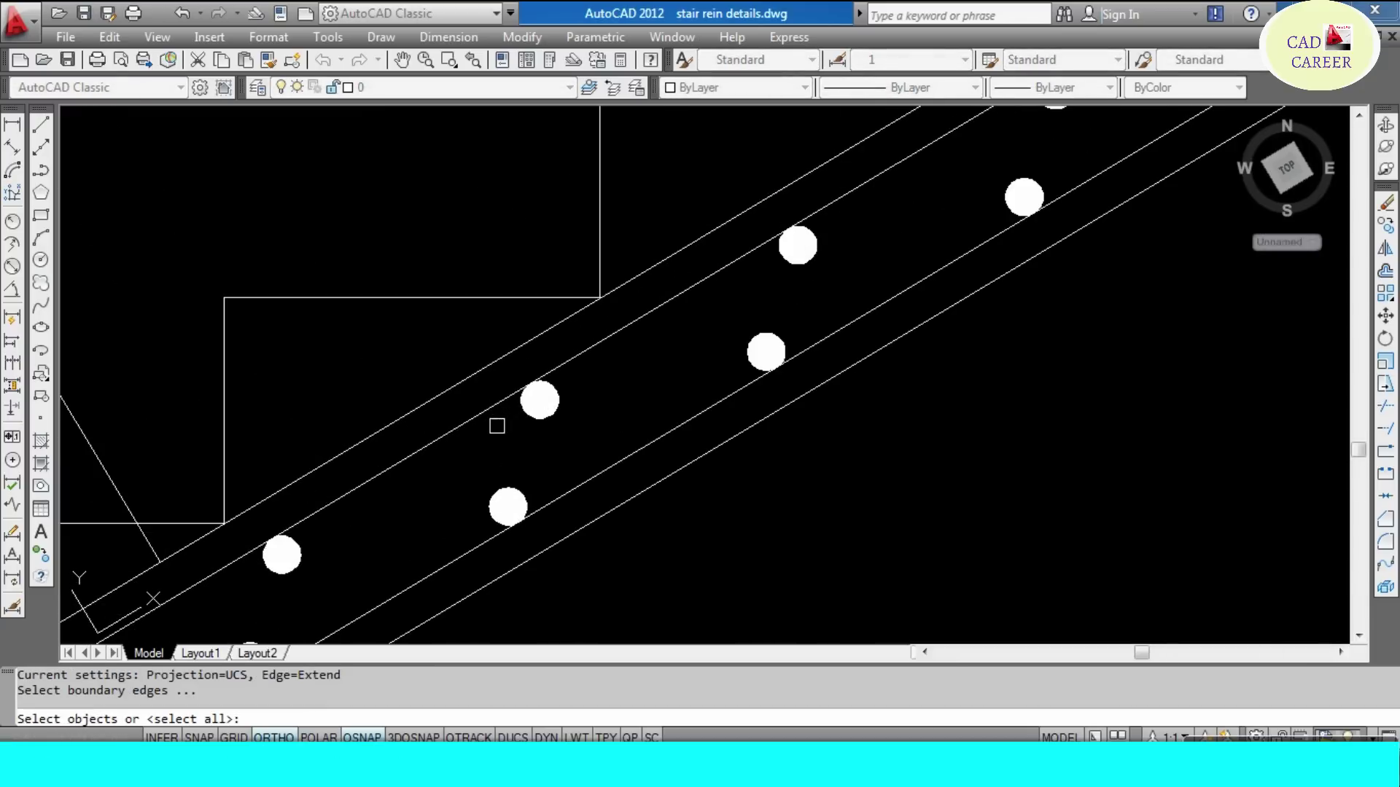
left_click(466, 422)
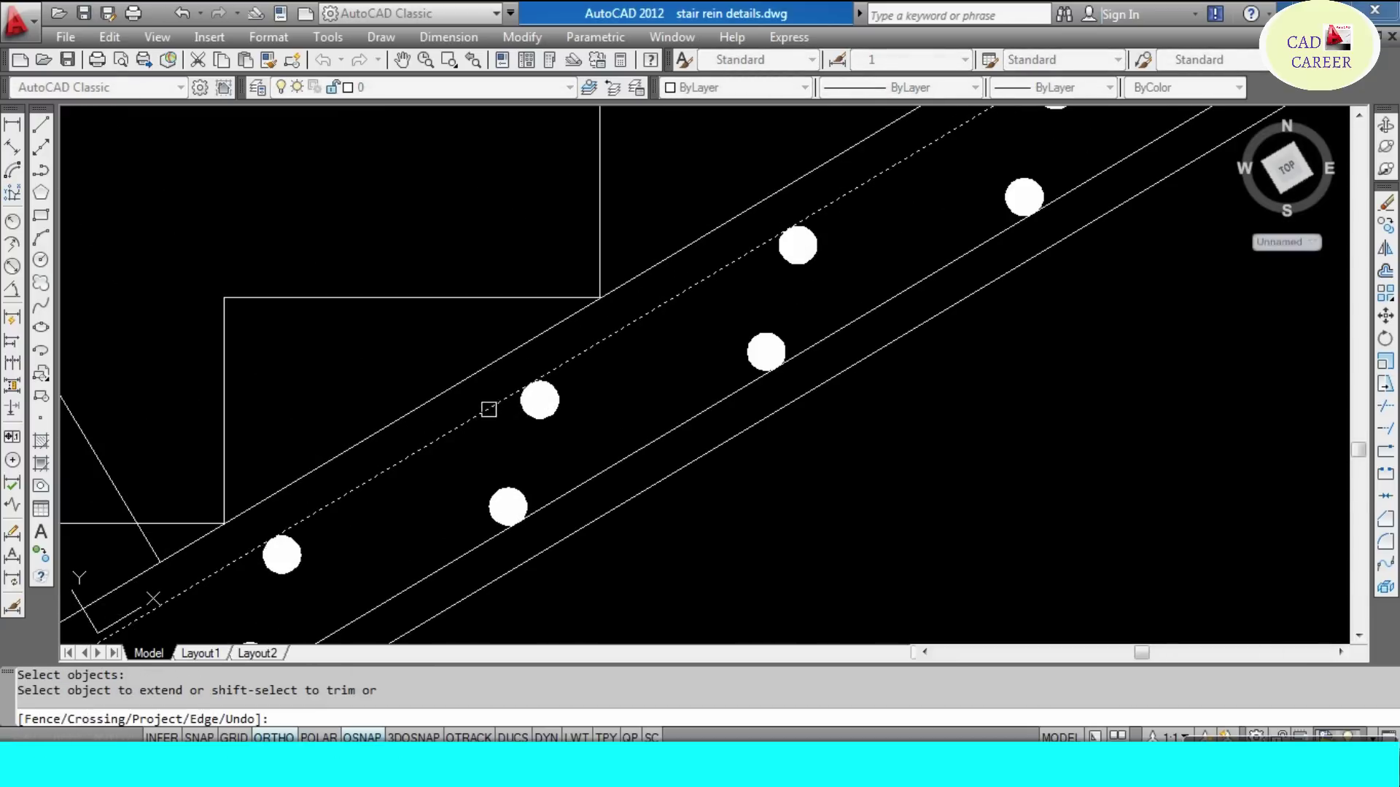
scroll(488, 410, "down", 6)
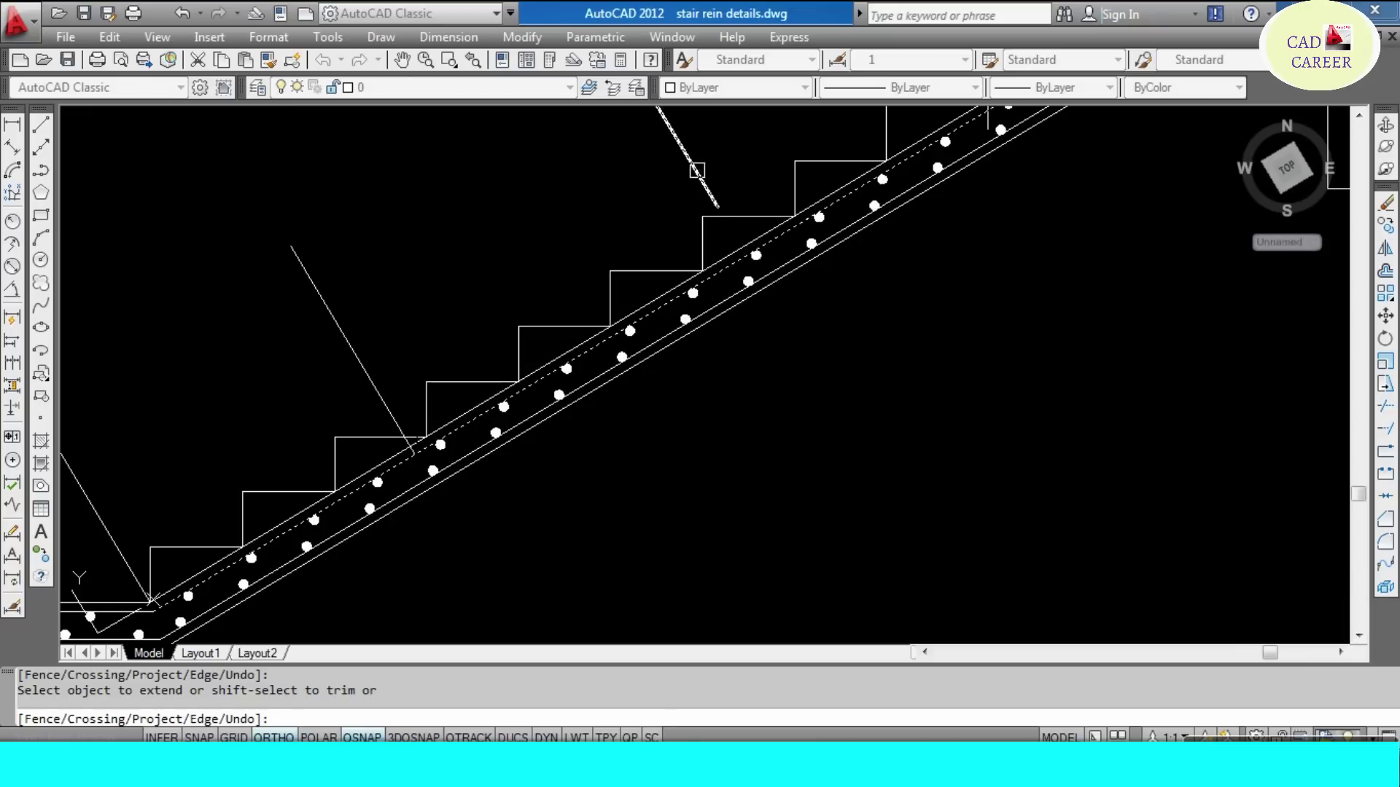
key("Escape")
- Zoom in and select the stray line above the sloping slab
scroll(641, 284, "down", 3)
scroll(630, 281, "up", 2)
scroll(530, 350, "up", 4)
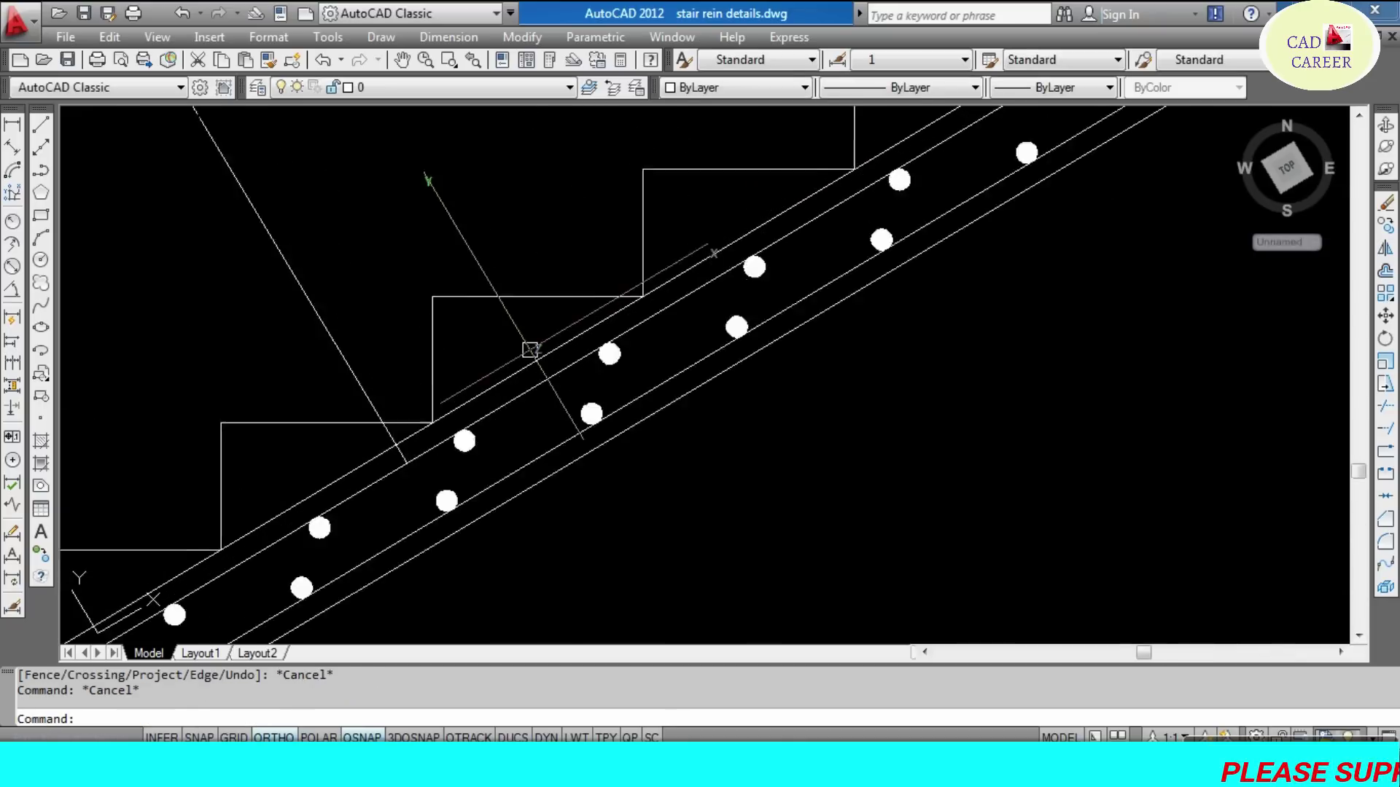
scroll(530, 350, "up", 2)
left_click(534, 355)
scroll(538, 325, "down", 2)
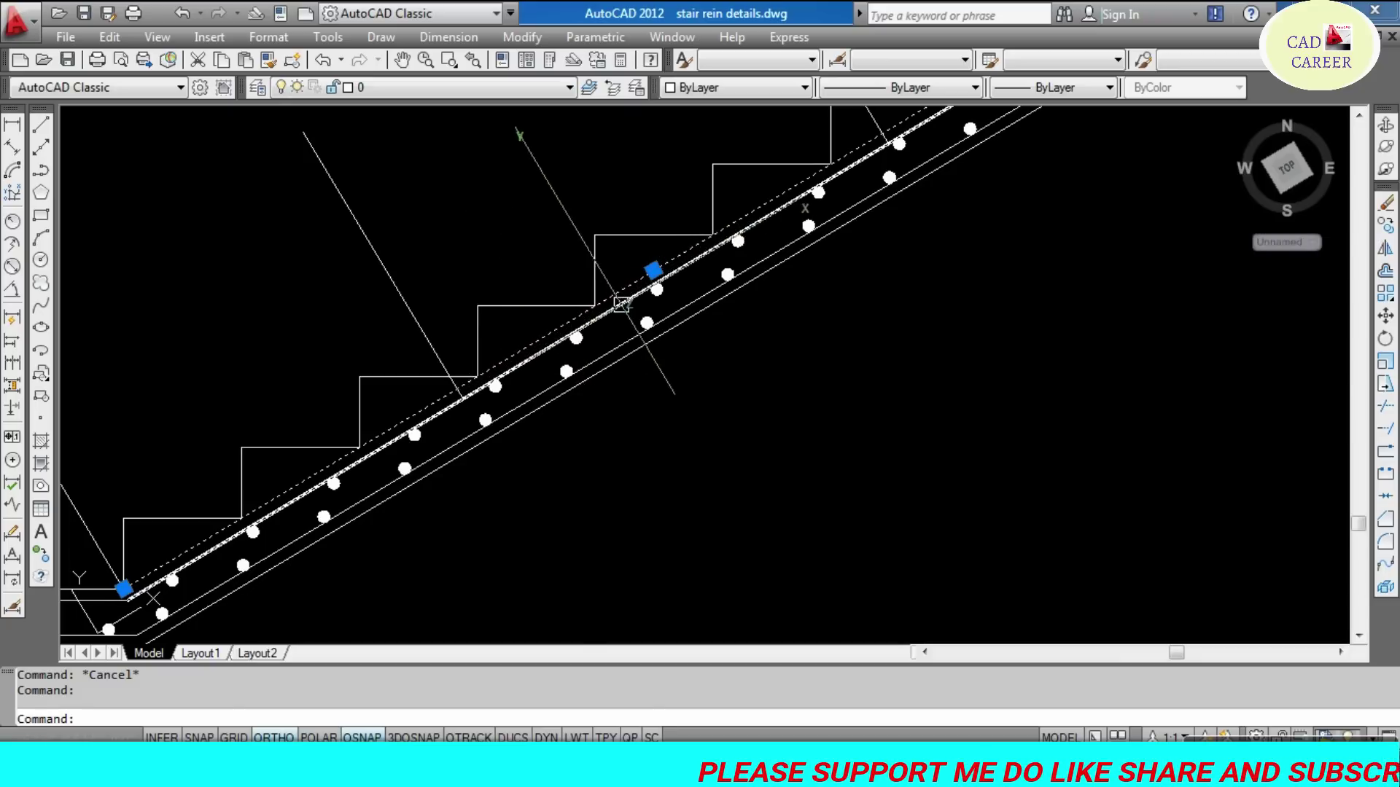
mouse_move(621, 300)
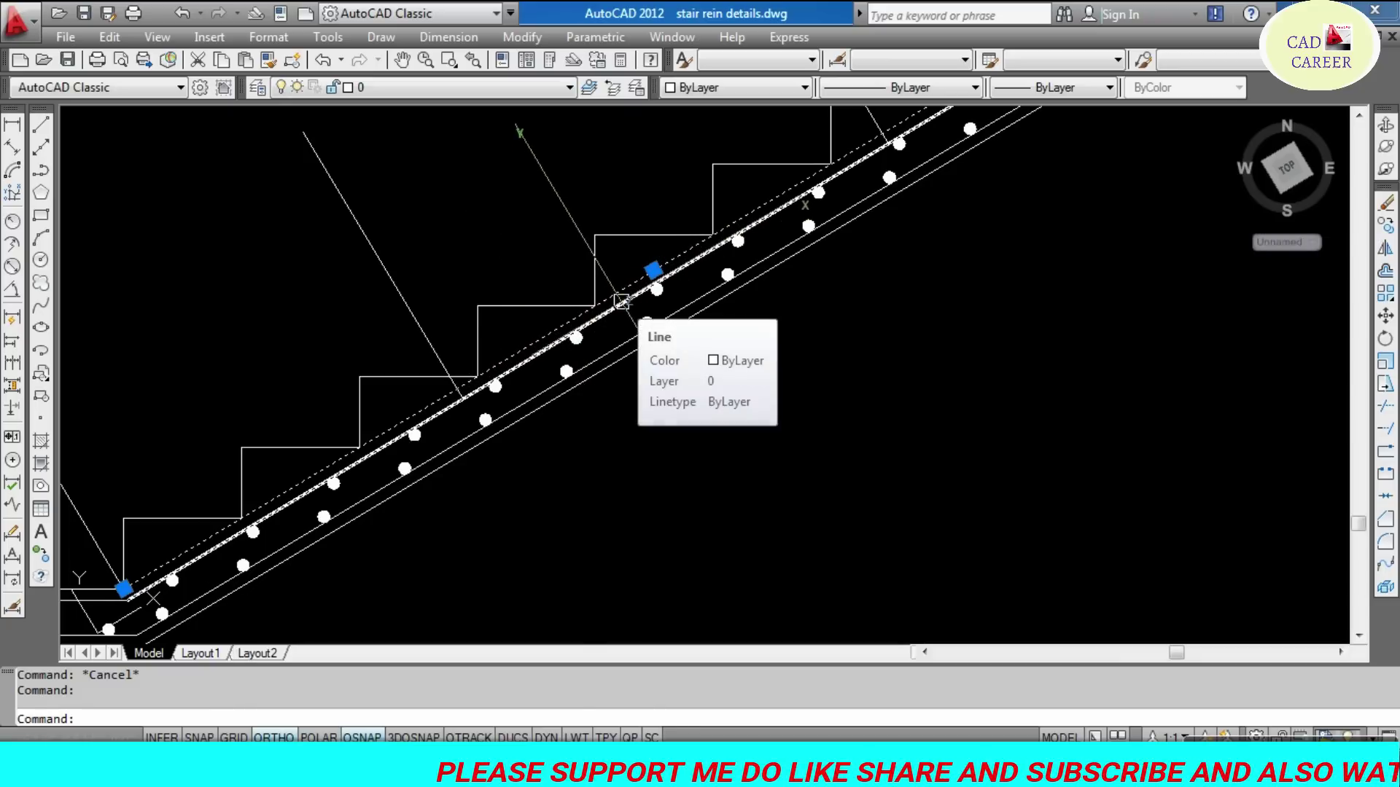
- Erase the stray upper line and trim the slab line between two cutting edges
type("e")
key("Return")
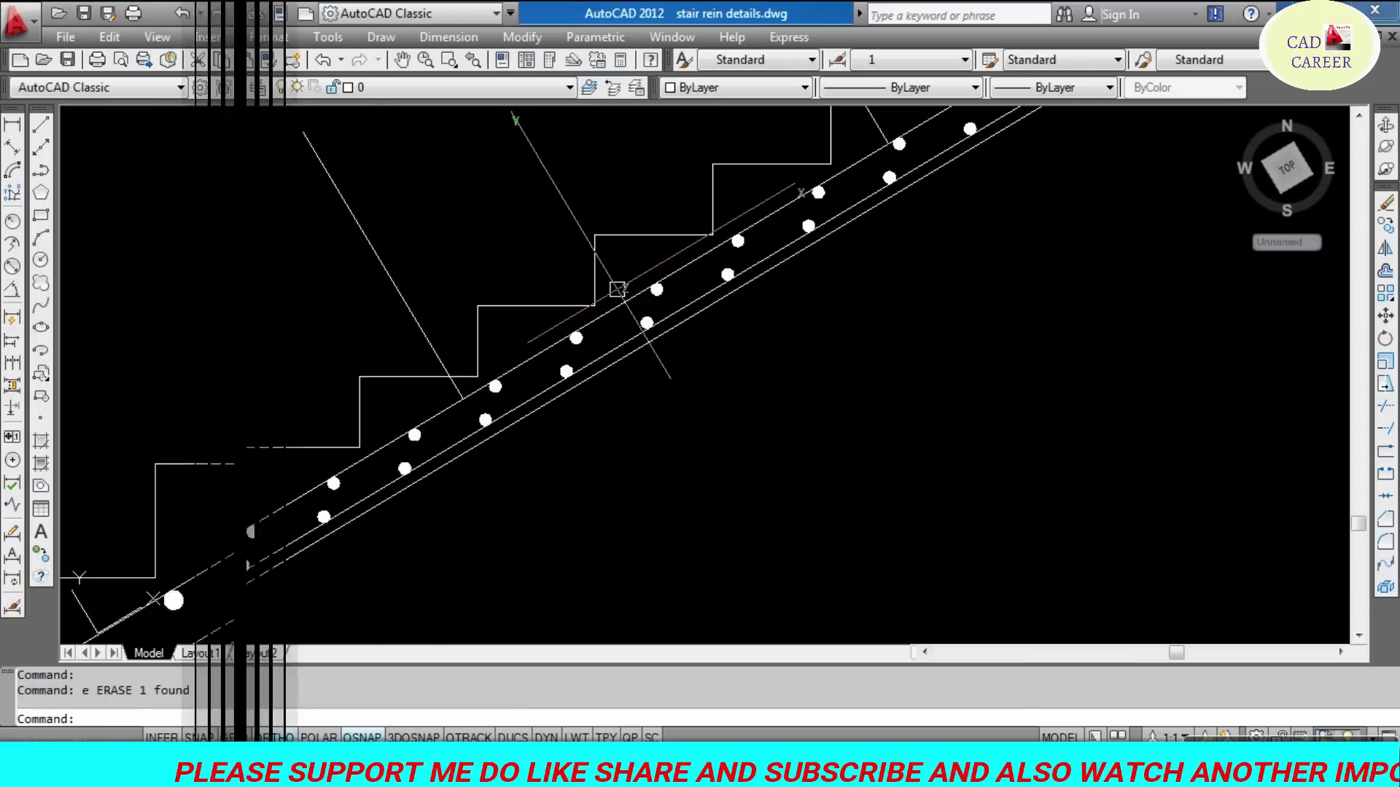
type("t")
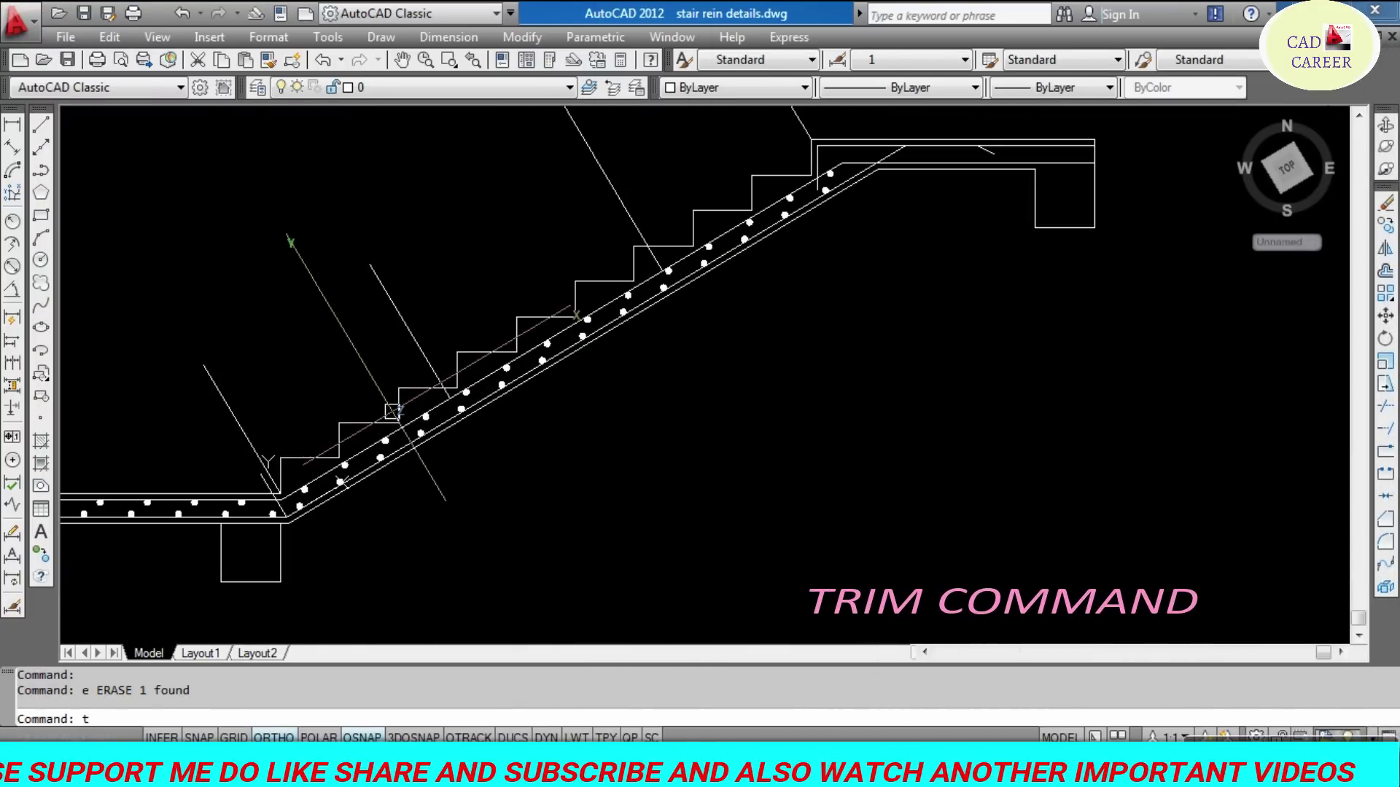
key("Return")
left_click(386, 293)
left_click(608, 175)
key("Return")
scroll(593, 335, "up", 2)
scroll(587, 277, "up", 2)
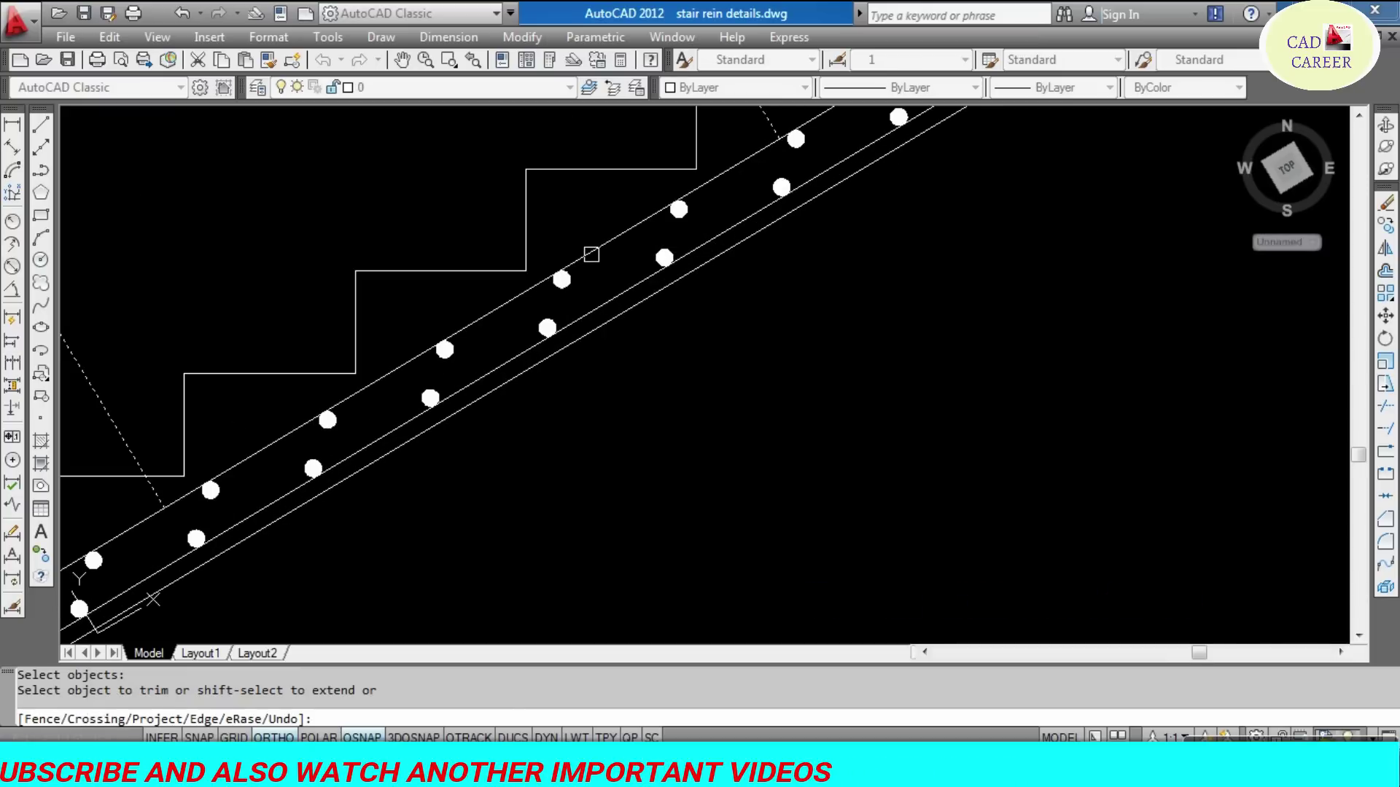
left_click(591, 255)
key("Escape")
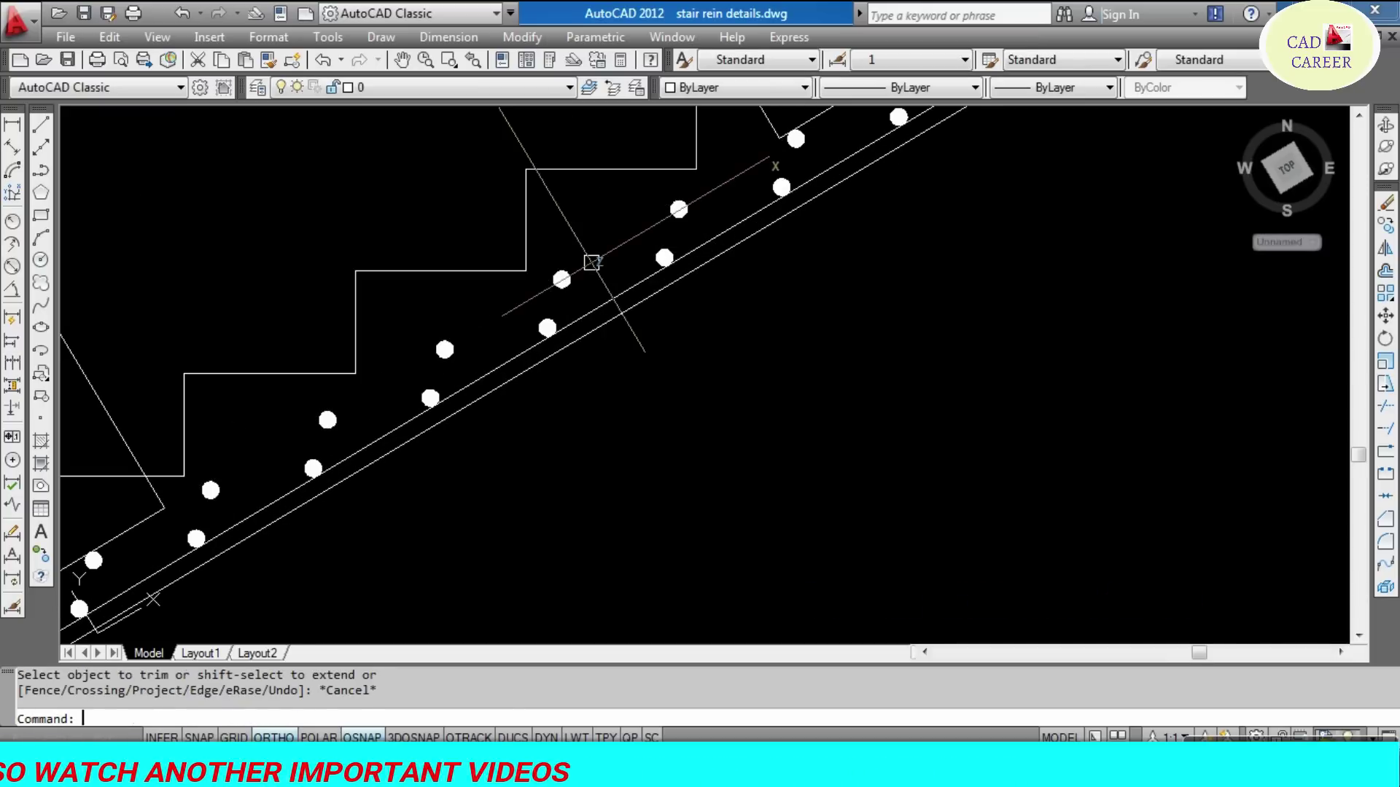
- Erase the leftover bar marks with a crossing window
scroll(304, 401, "up", 2)
scroll(303, 430, "up", 2)
left_click(305, 440)
left_click(231, 512)
type("e")
key("Return")
scroll(642, 339, "down", 3)
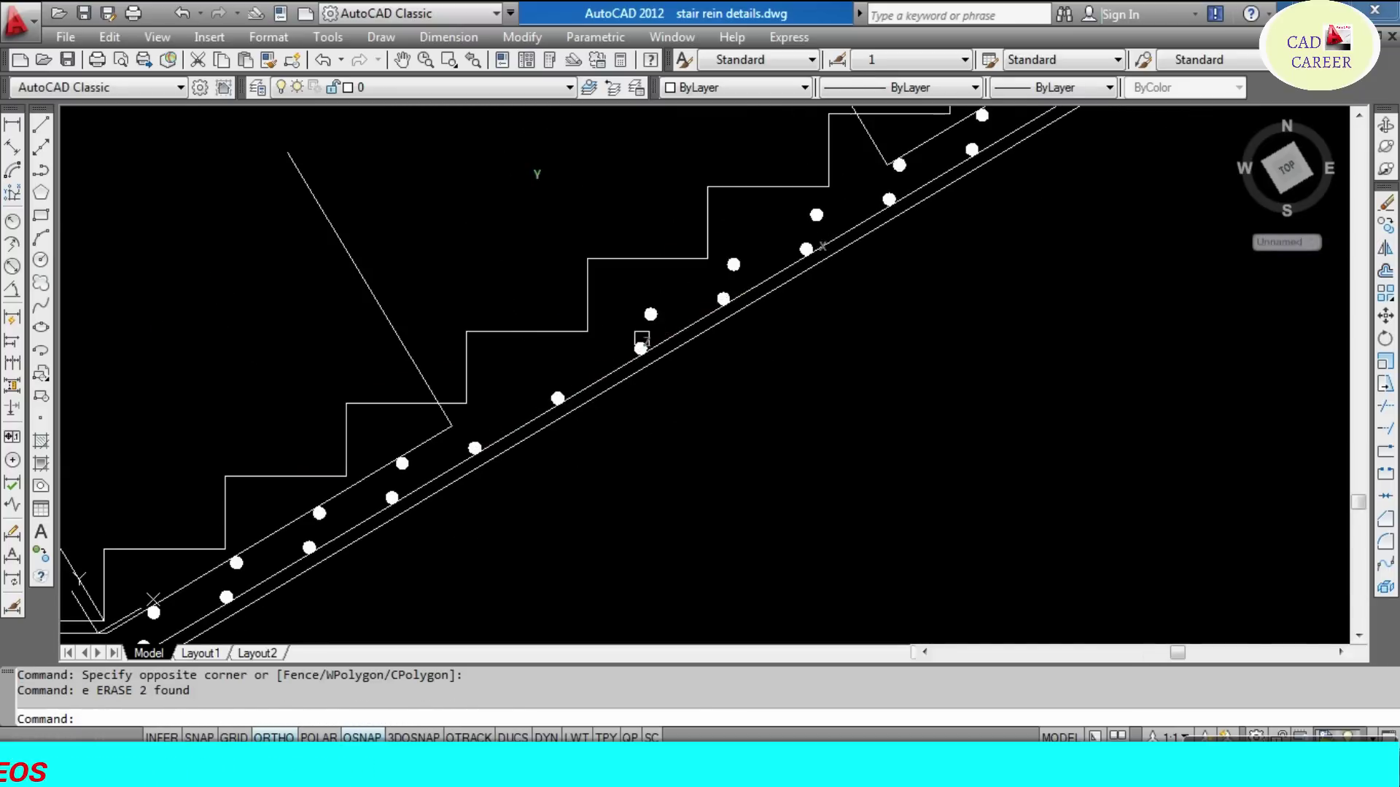
scroll(656, 313, "up", 3)
scroll(625, 315, "down", 3)
scroll(729, 277, "up", 3)
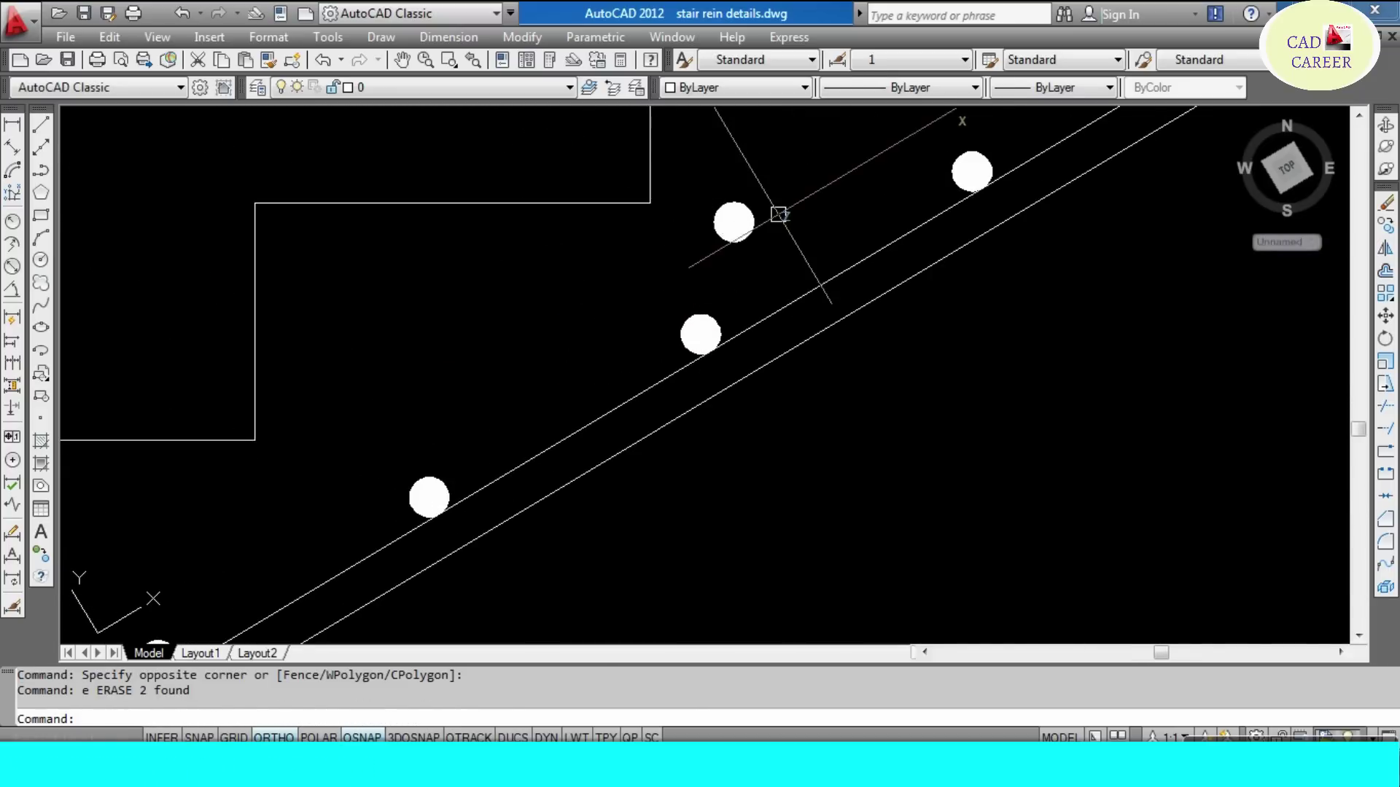
scroll(694, 337, "down", 3)
scroll(785, 262, "up", 3)
left_click(788, 254)
key("Escape")
key("Escape")
scroll(858, 212, "down", 3)
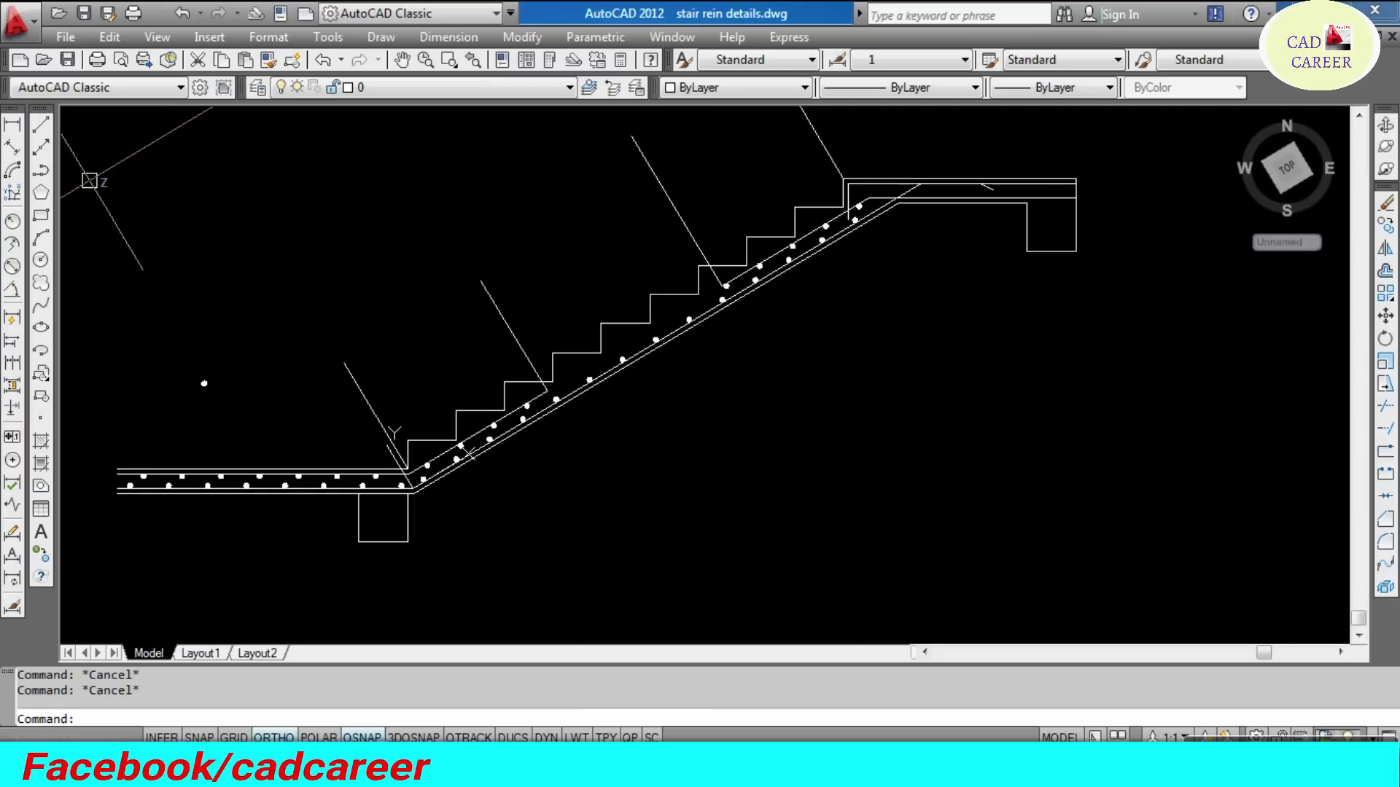
- Dimension the lower steps with an aligned 2'-9" dimension
left_click(13, 148)
scroll(370, 406, "up", 3)
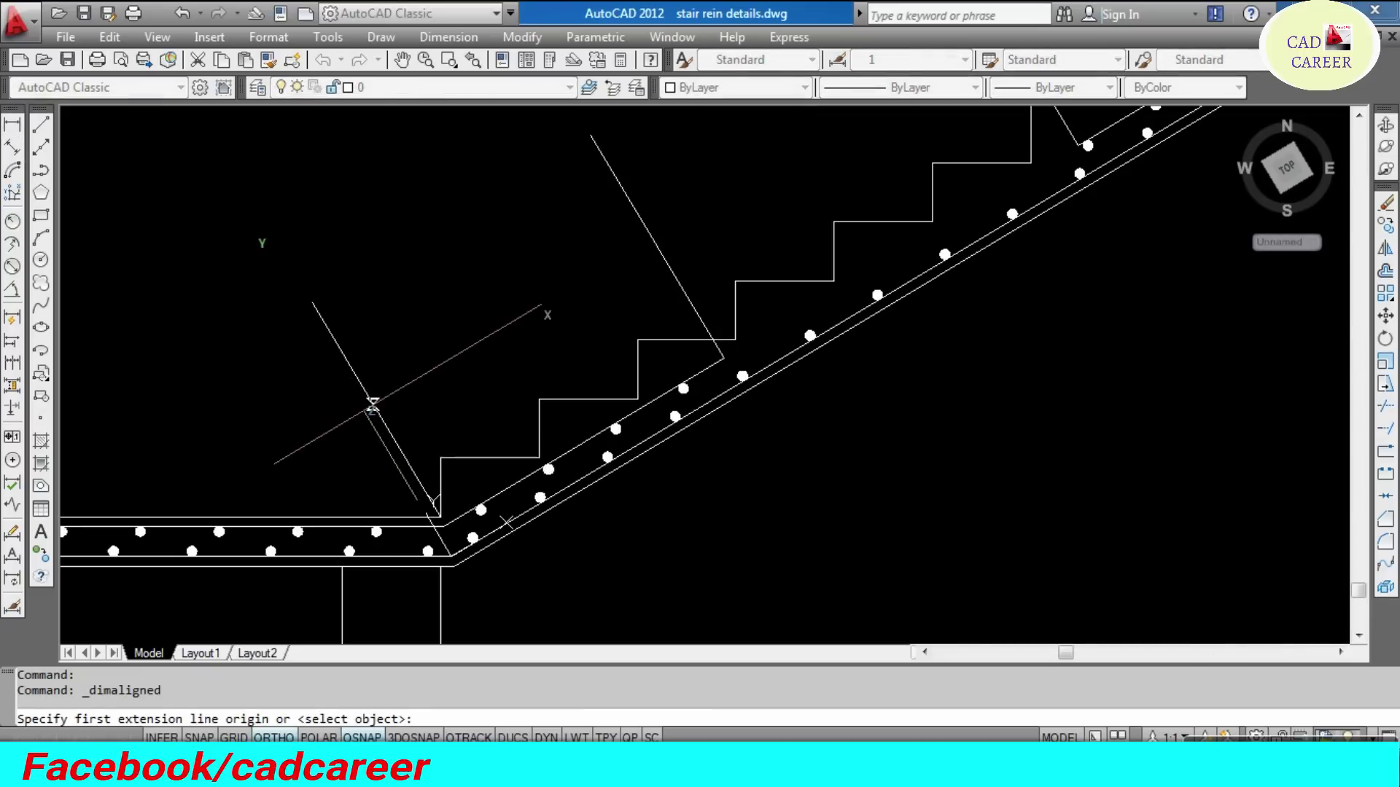
left_click(436, 503)
left_click(722, 358)
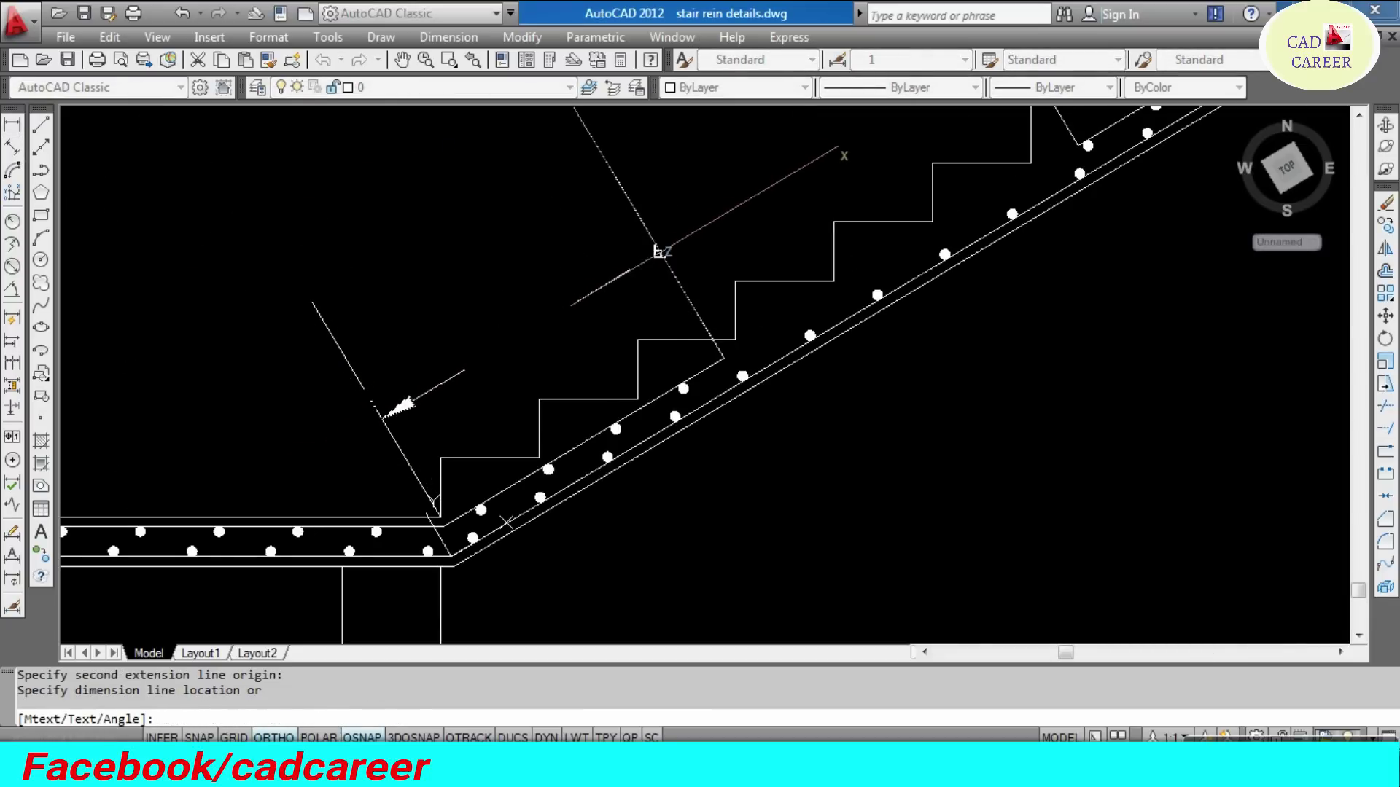
left_click(572, 300)
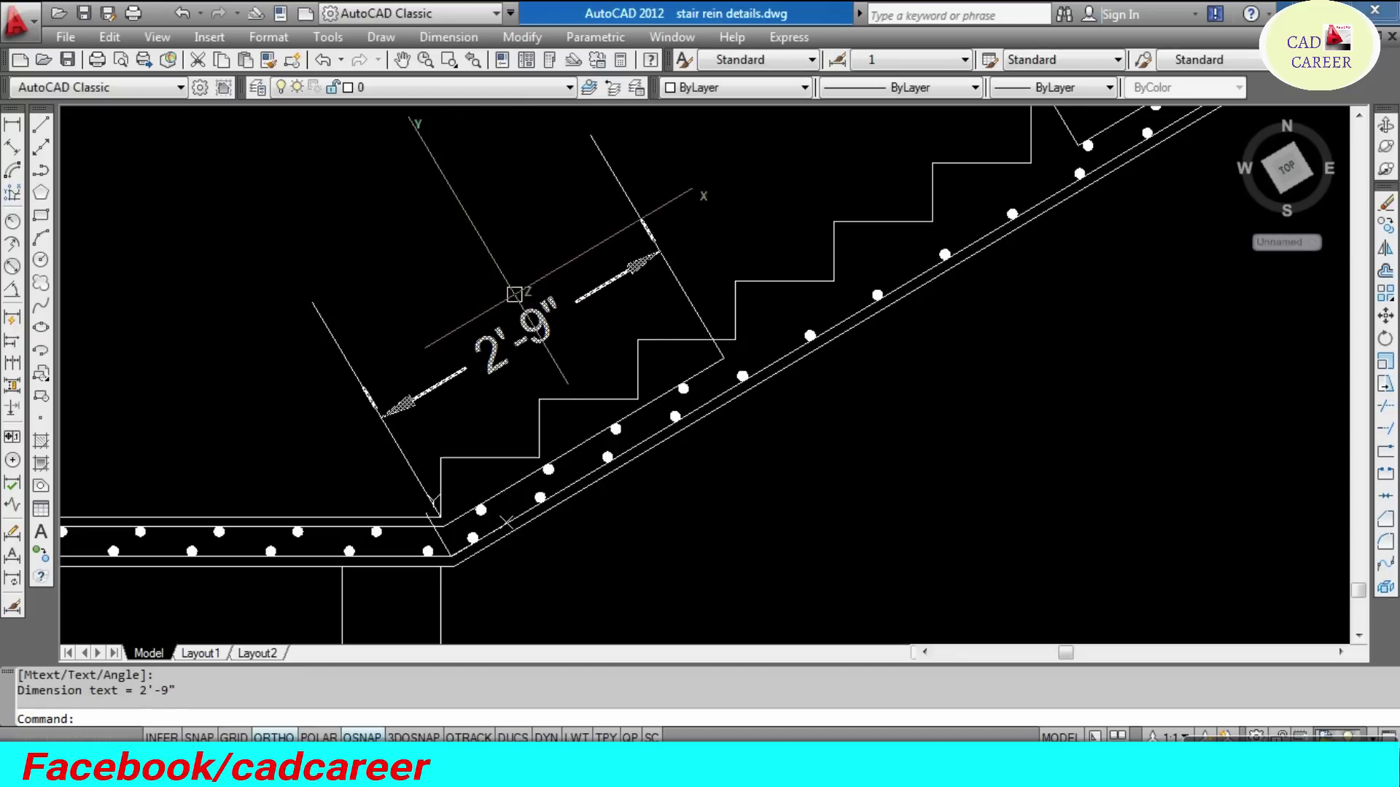
scroll(514, 294, "down", 2)
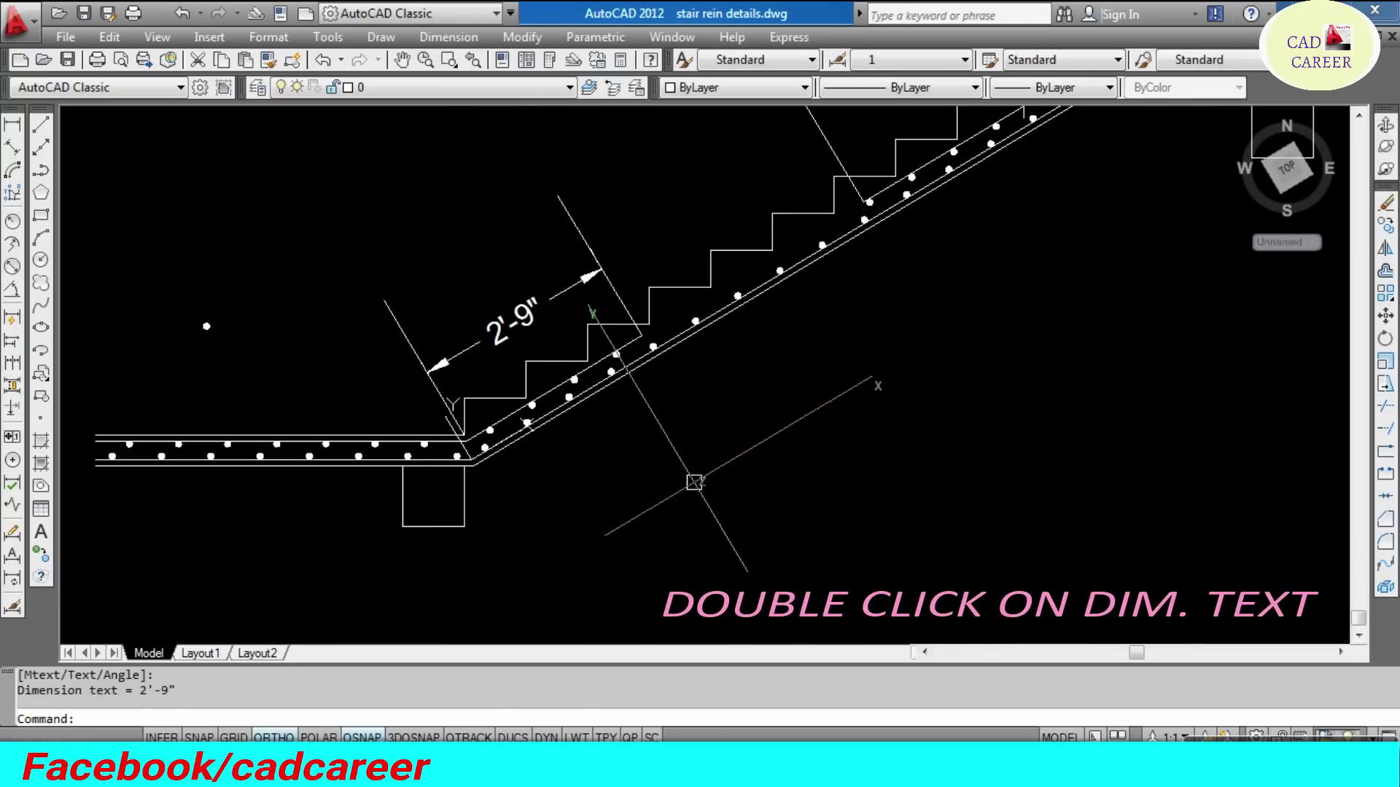
- Replace the dimension text 2'-9" with 0.3L
scroll(523, 314, "up", 2)
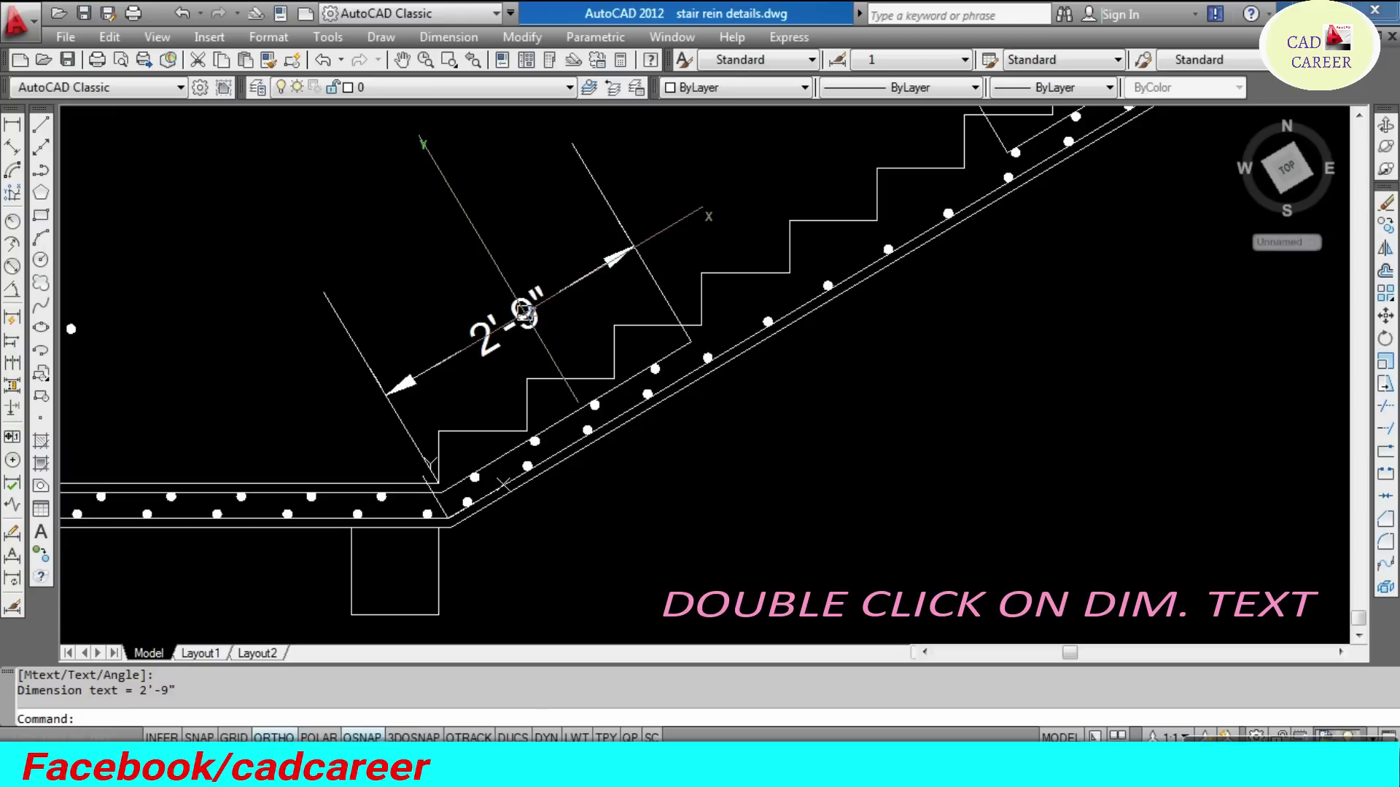
double_click(523, 314)
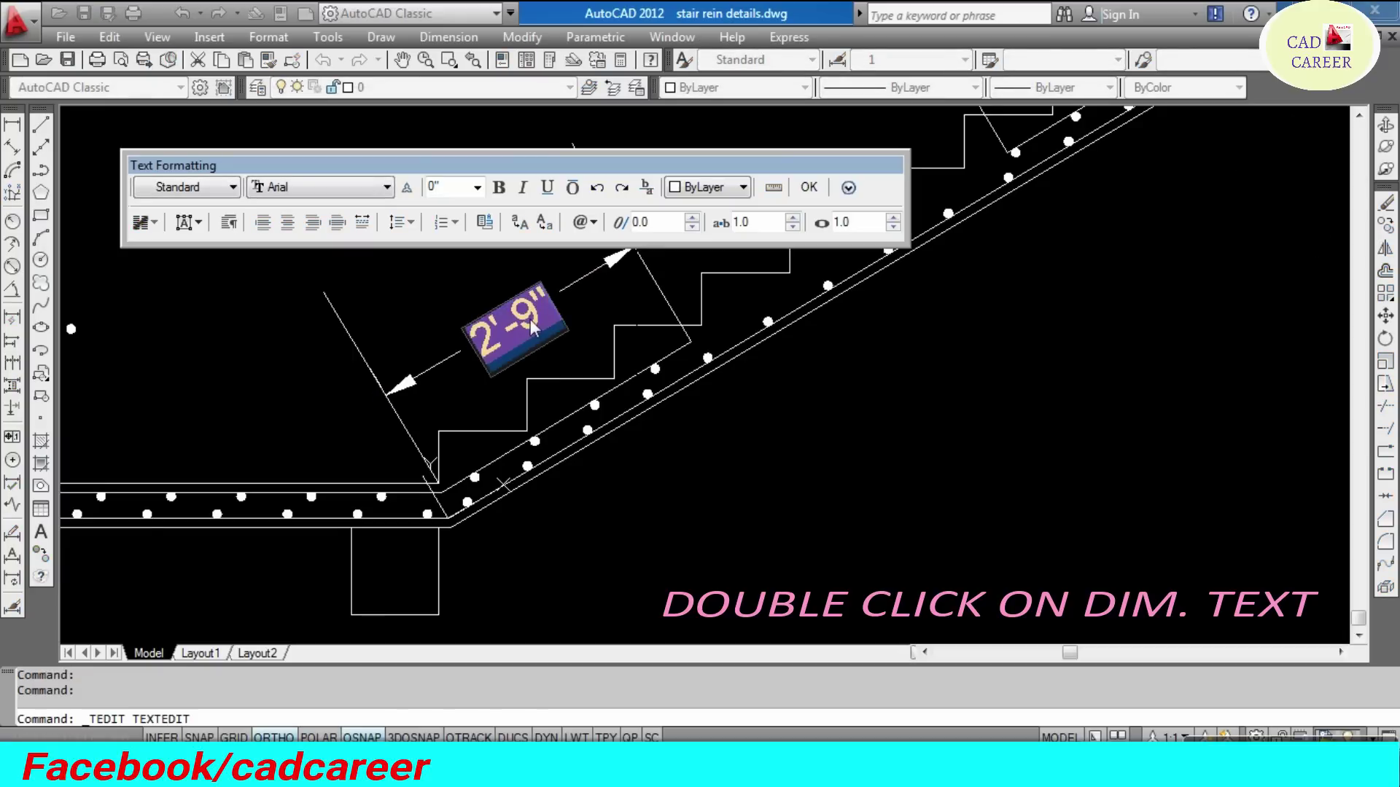
key("Delete")
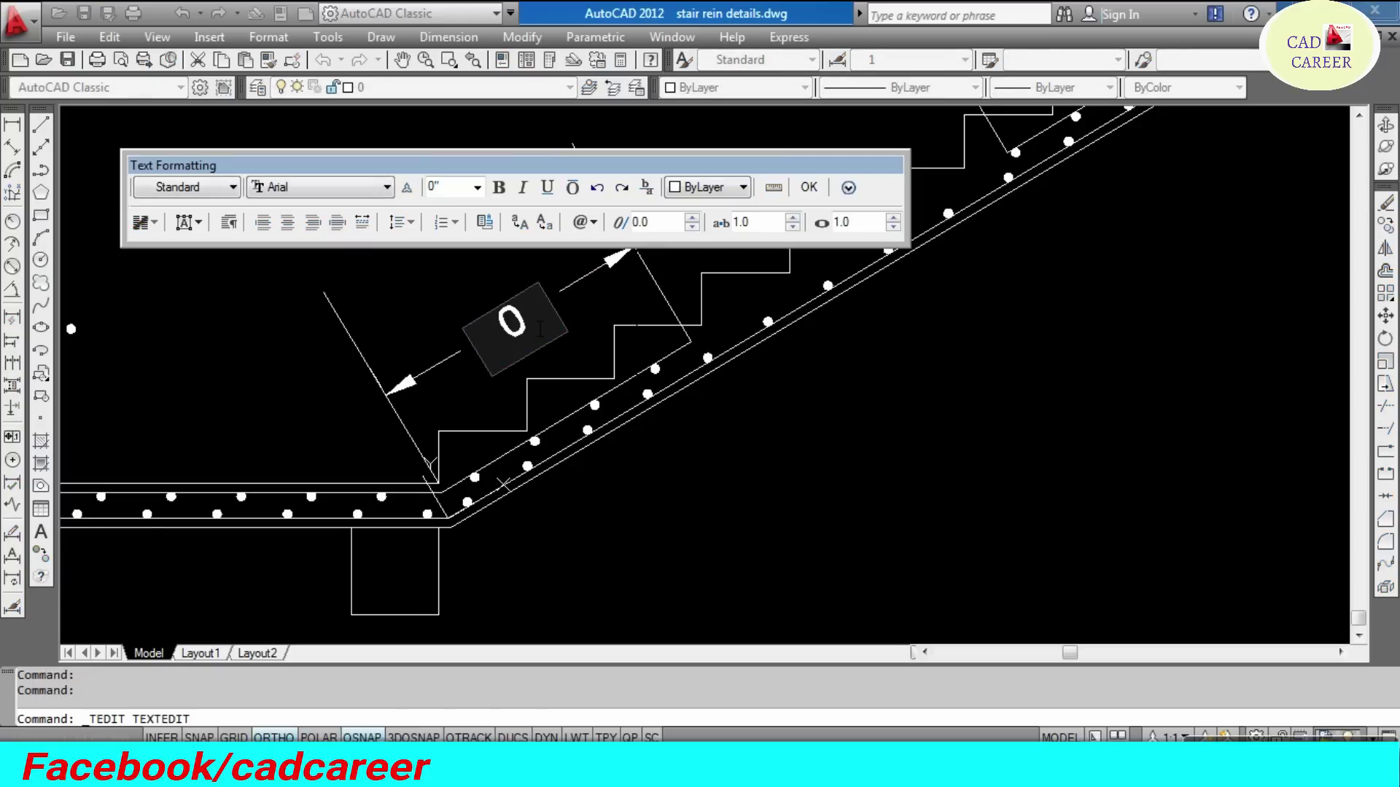
type(".3L")
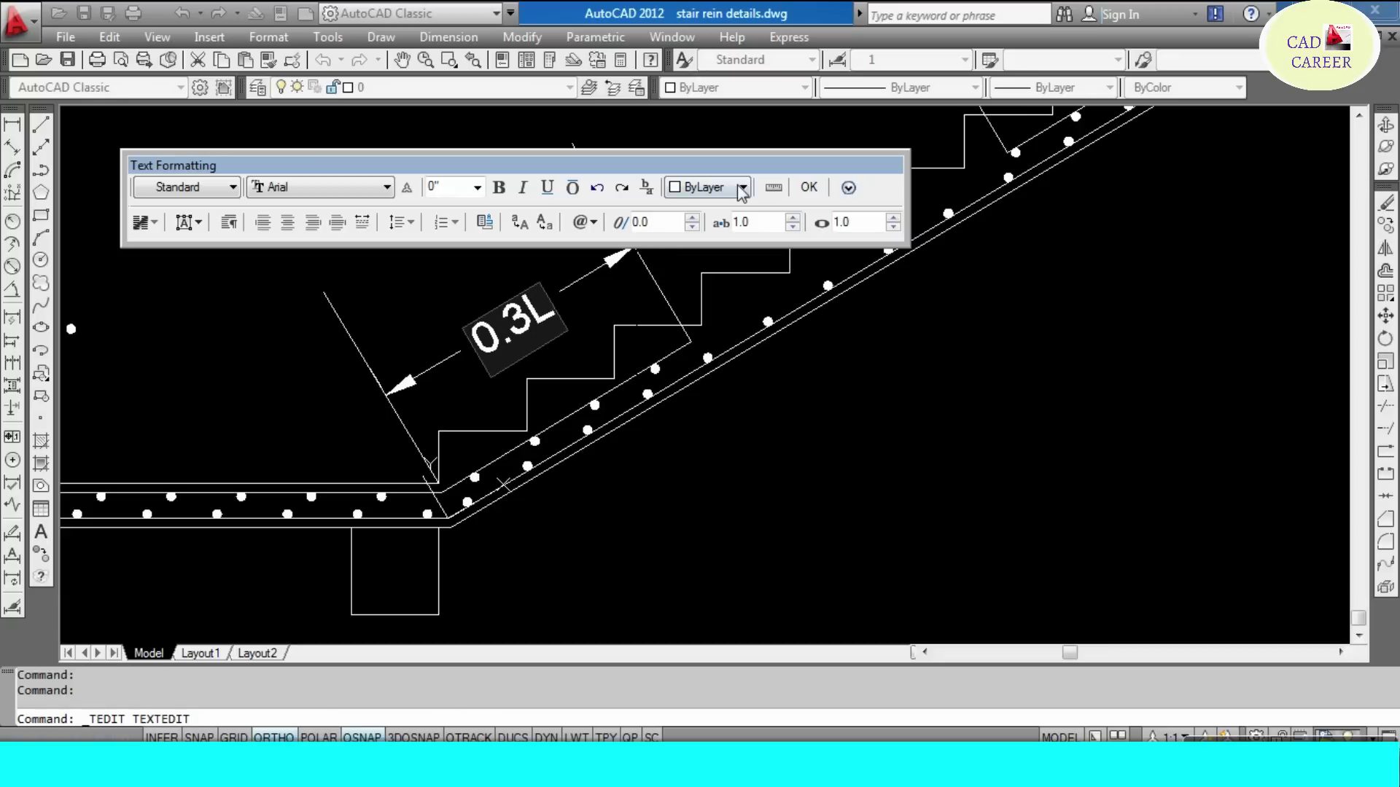
left_click(810, 189)
scroll(733, 204, "down", 3)
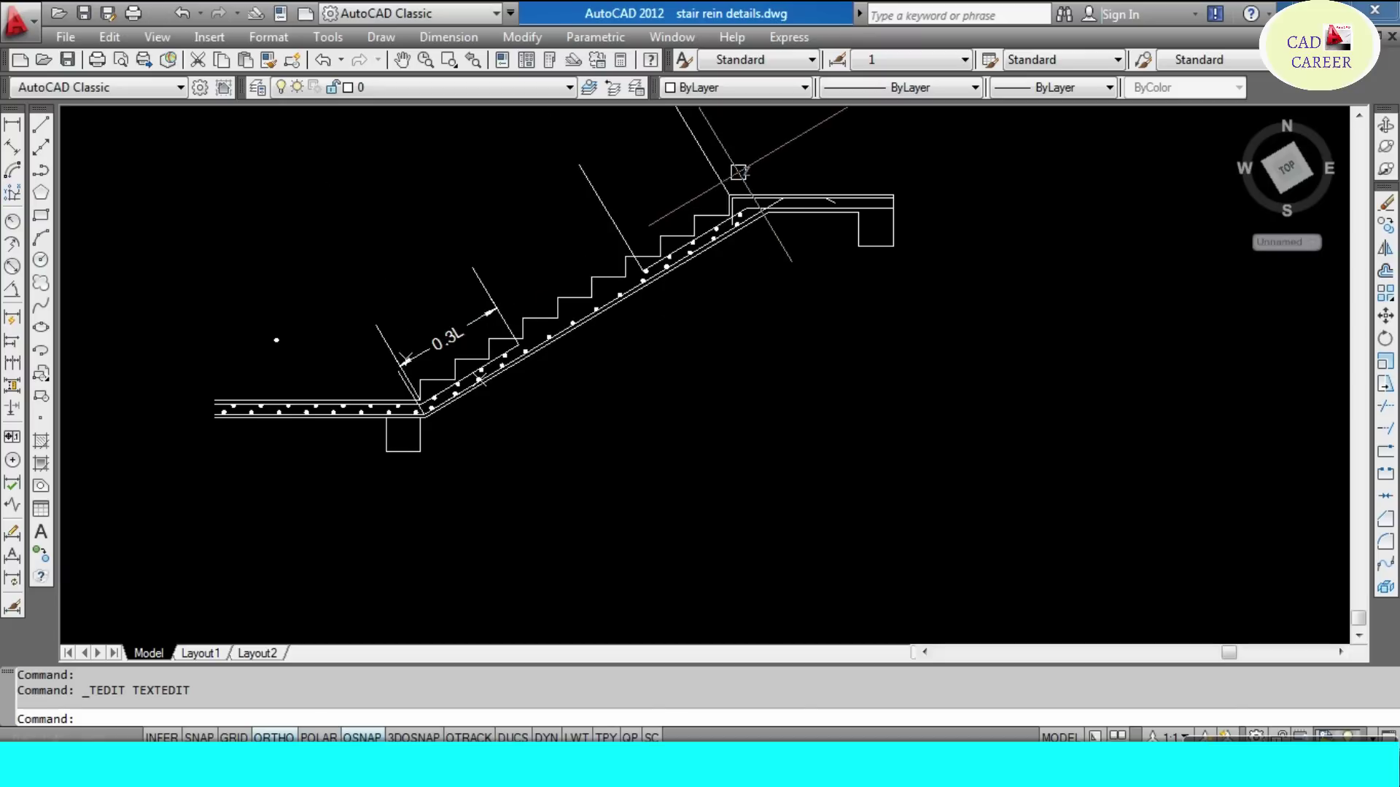
- Add an aligned dimension across the upper steps of the flight
left_click(13, 144)
left_click(610, 219)
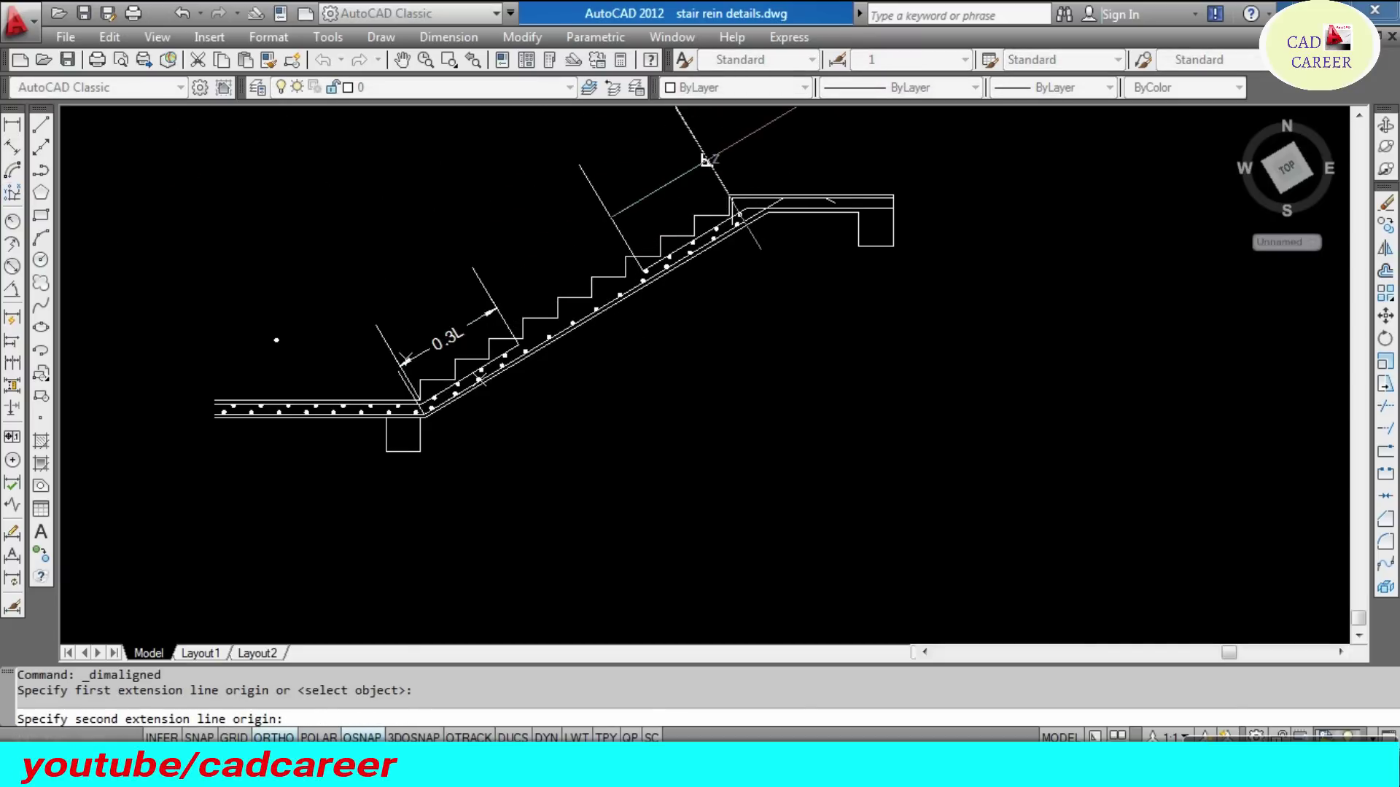
left_click(706, 160)
scroll(690, 169, "up", 5)
left_click(658, 217)
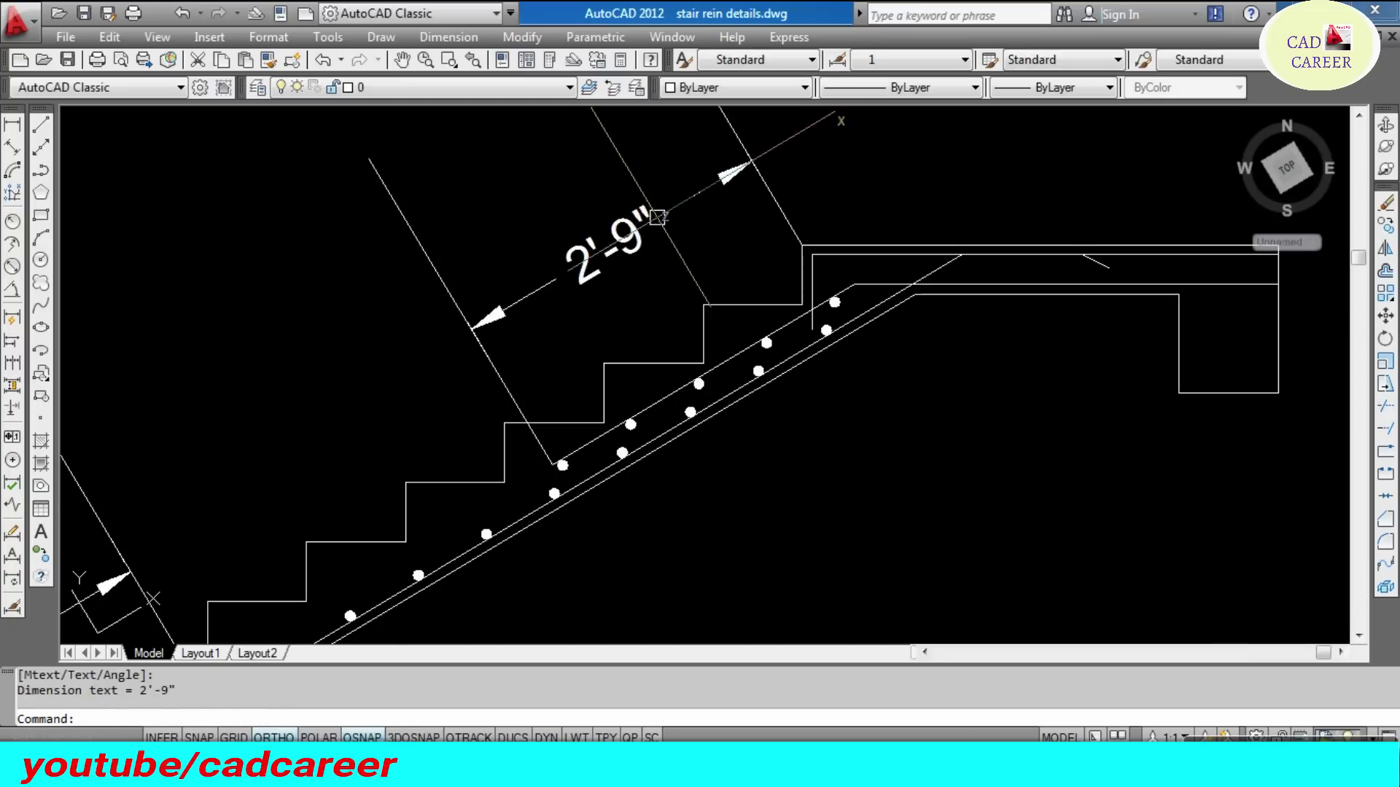
- Change the upper dimension's 2'-9" text to 0.3L
double_click(638, 231)
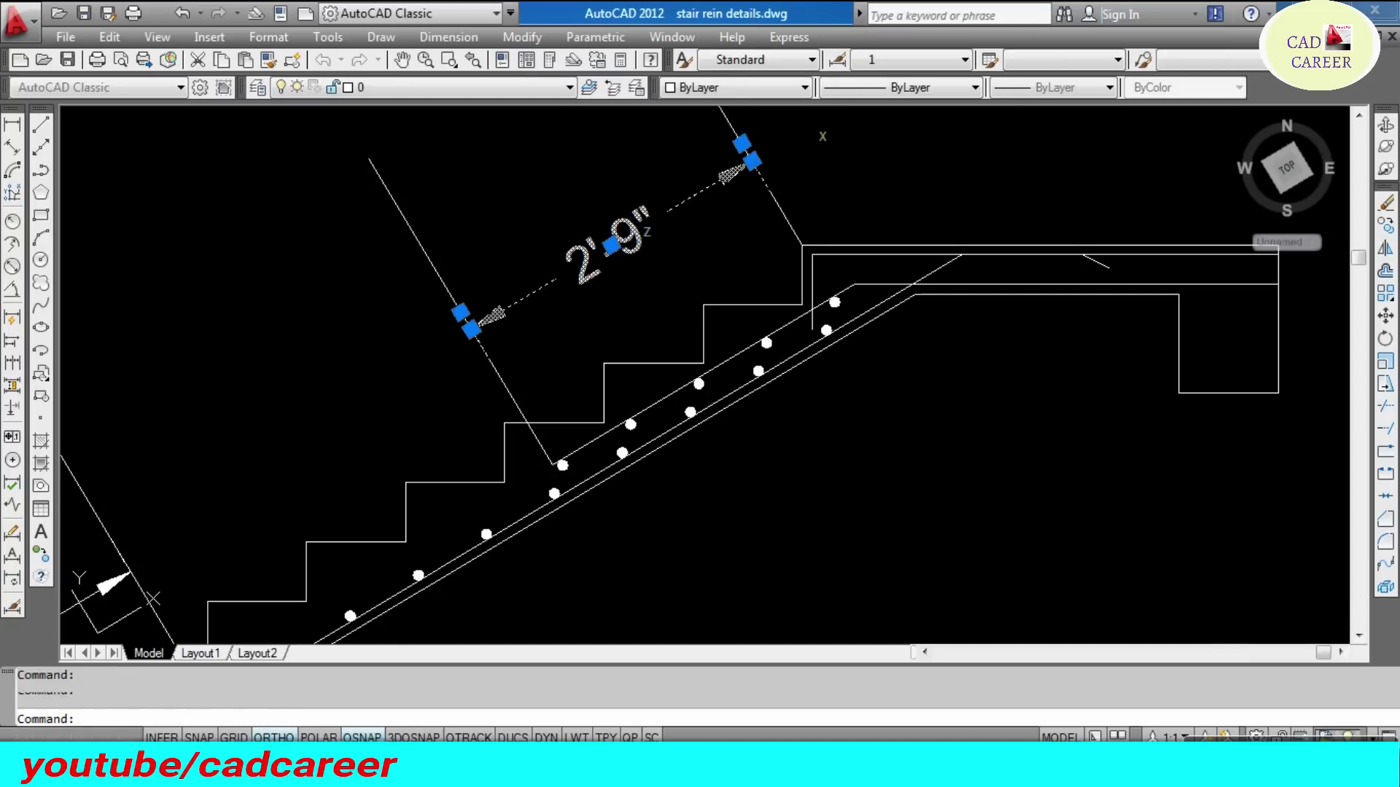
key("Delete")
type("0.3L")
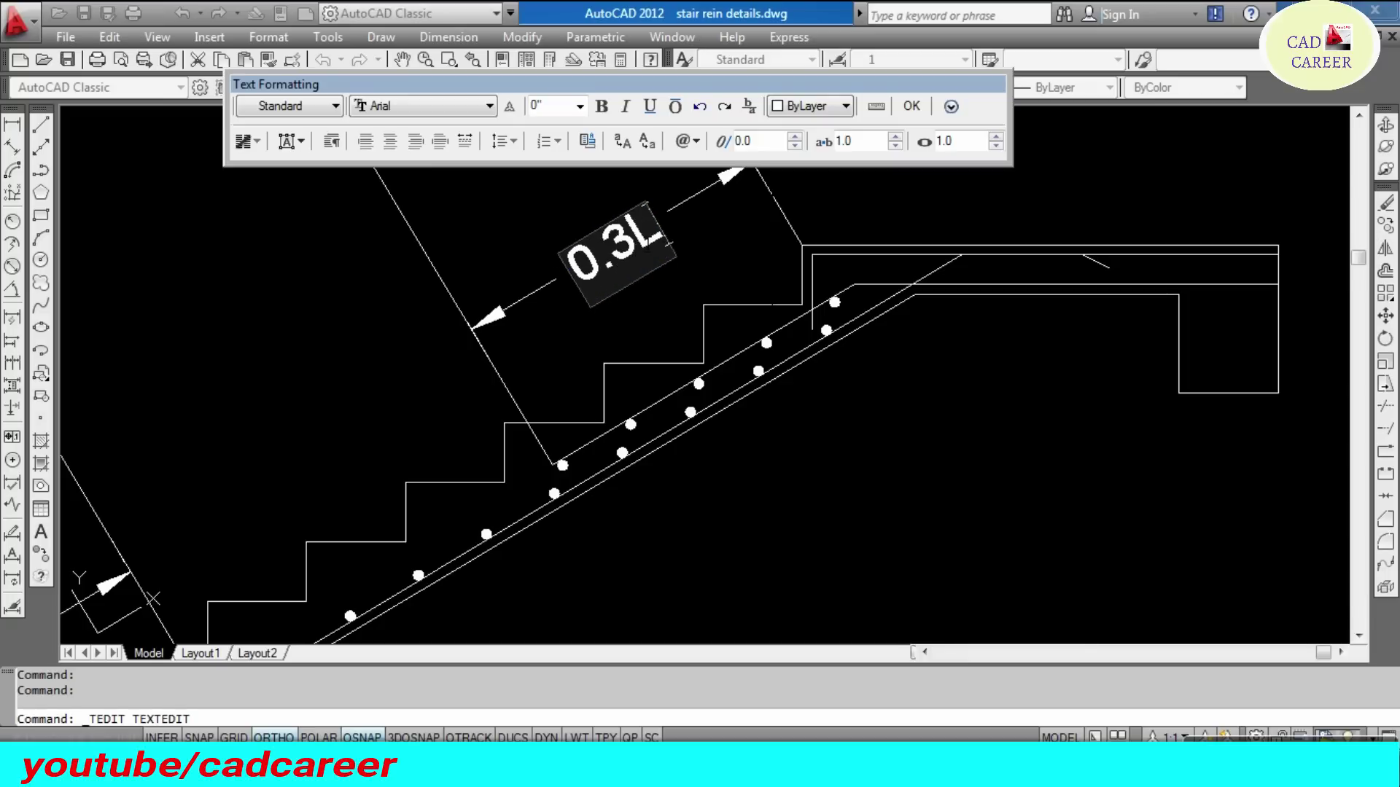
left_click(911, 107)
key("Escape")
scroll(646, 275, "down", 2)
- Erase the three long slanted extension lines, then pan to show the whole stair
left_click(503, 306)
type("e")
key("Return")
left_click(631, 151)
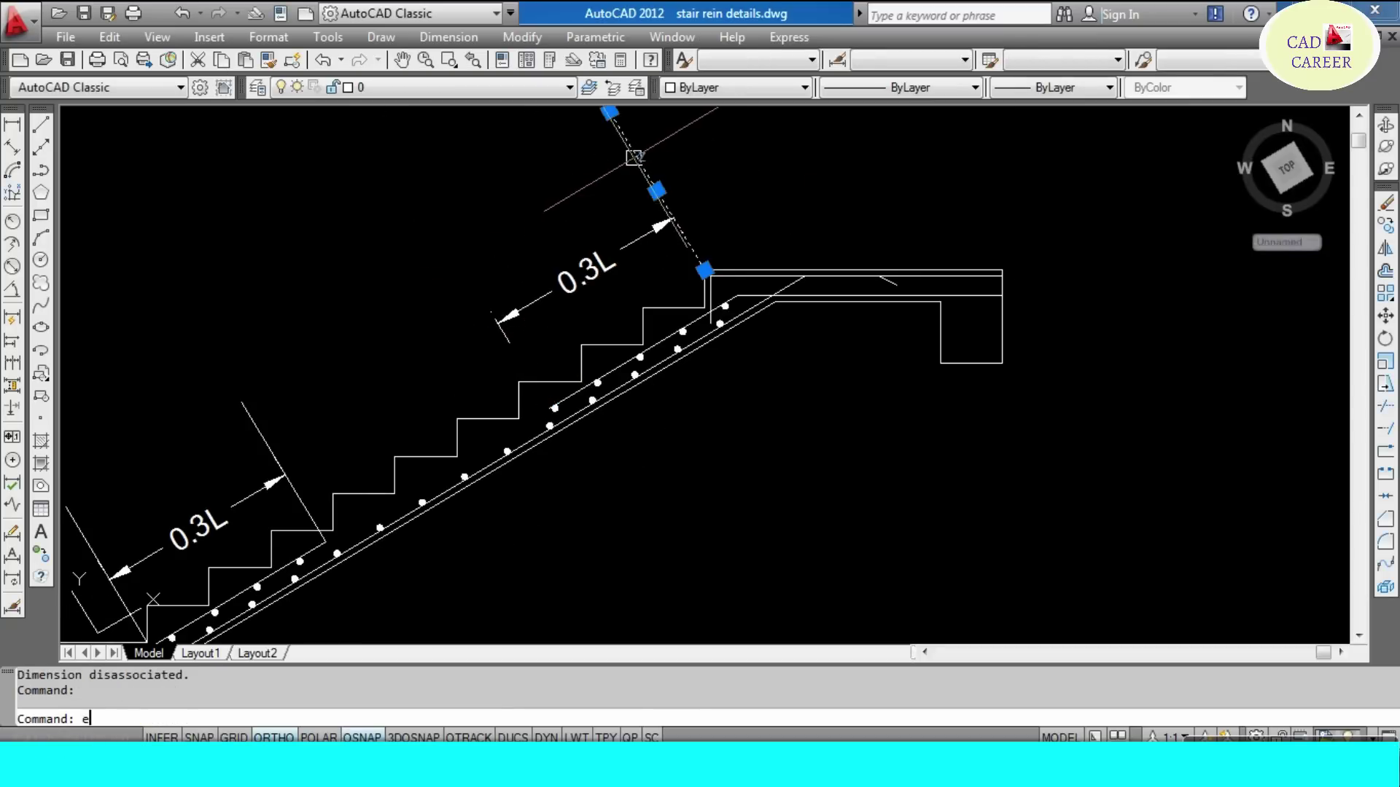
type("e")
key("Return")
scroll(569, 225, "down", 3)
scroll(465, 288, "up", 2)
left_click(348, 388)
type("e")
key("Return")
scroll(409, 408, "down", 2)
scroll(477, 464, "up", 1)
middle_click_drag(478, 464, 375, 567)
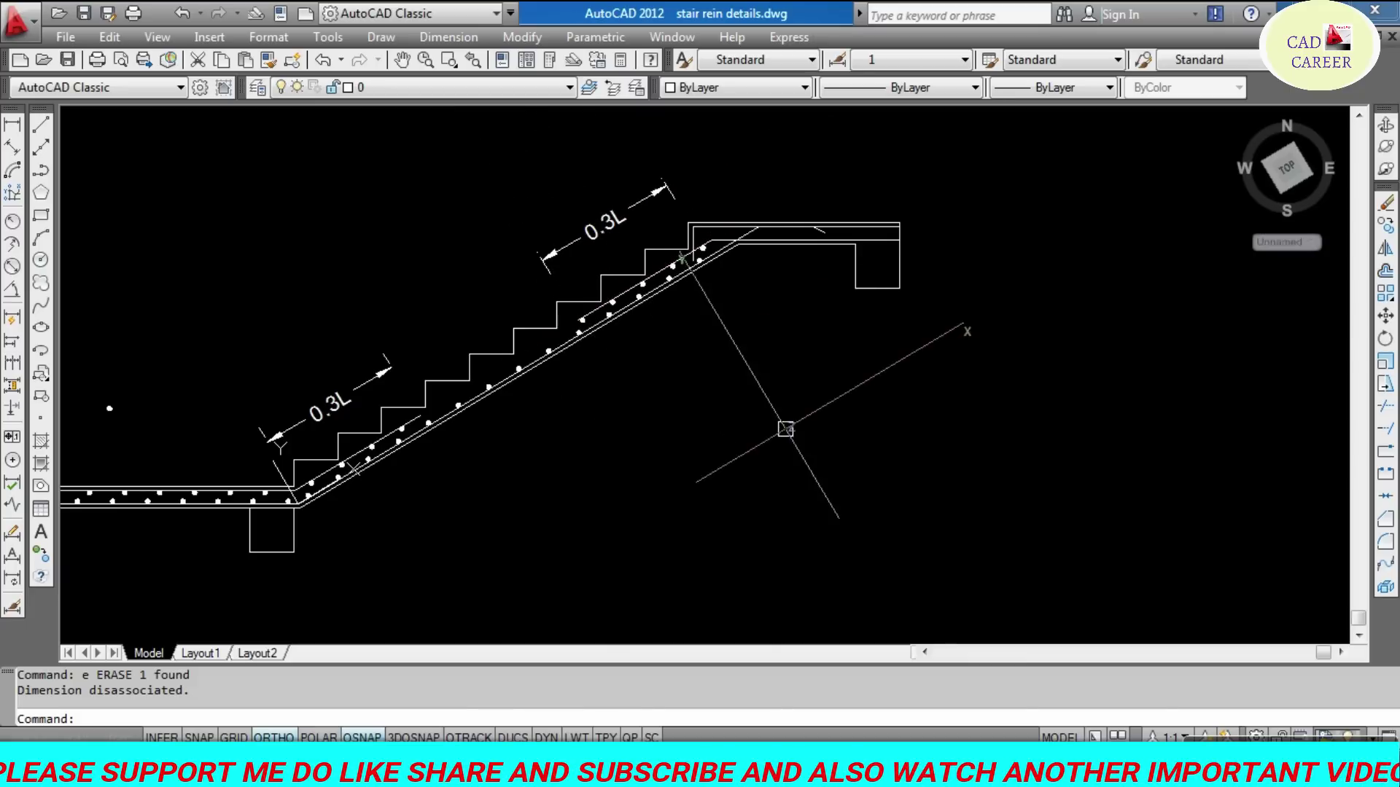
key("Escape")
key("Escape")
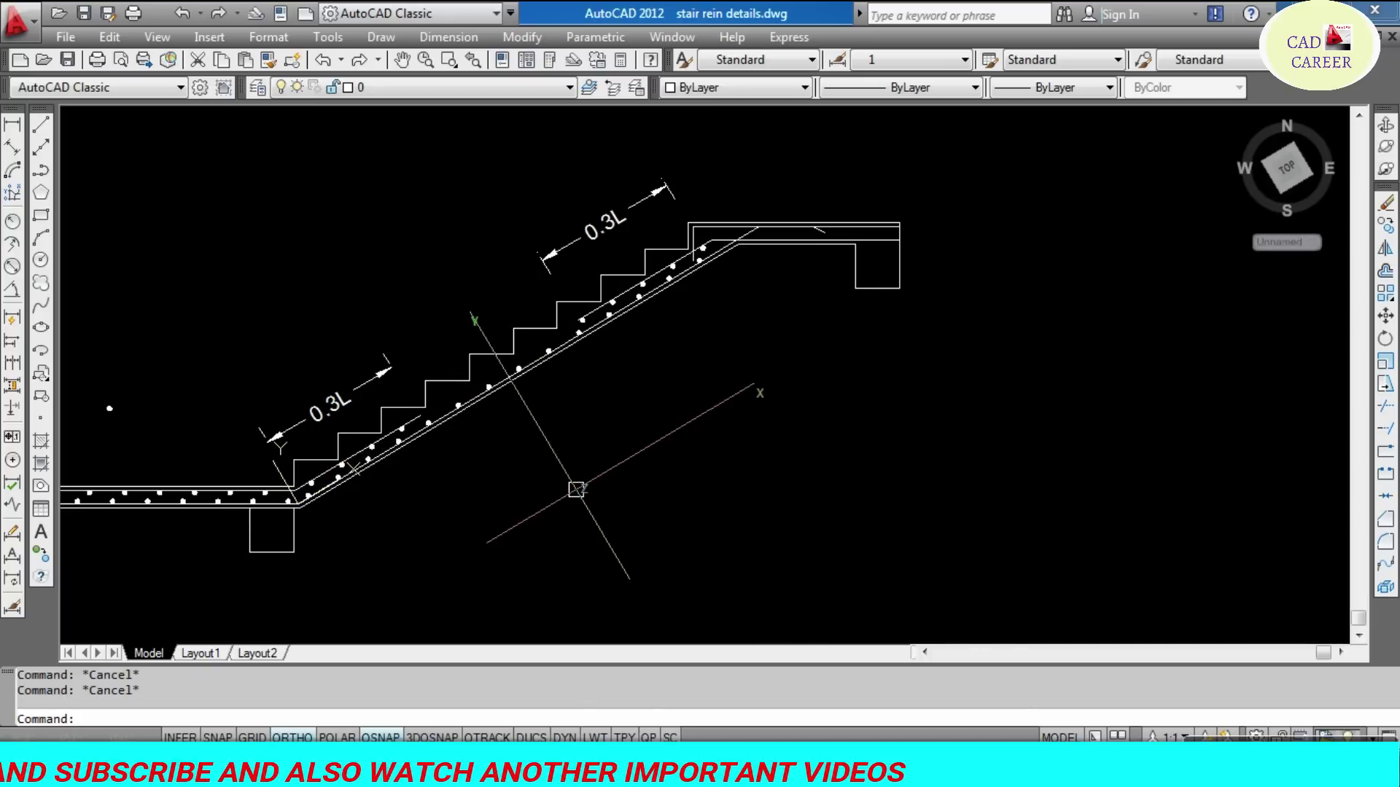
- Restore the previous horizontal UCS using the UCS Previous option
type("uc")
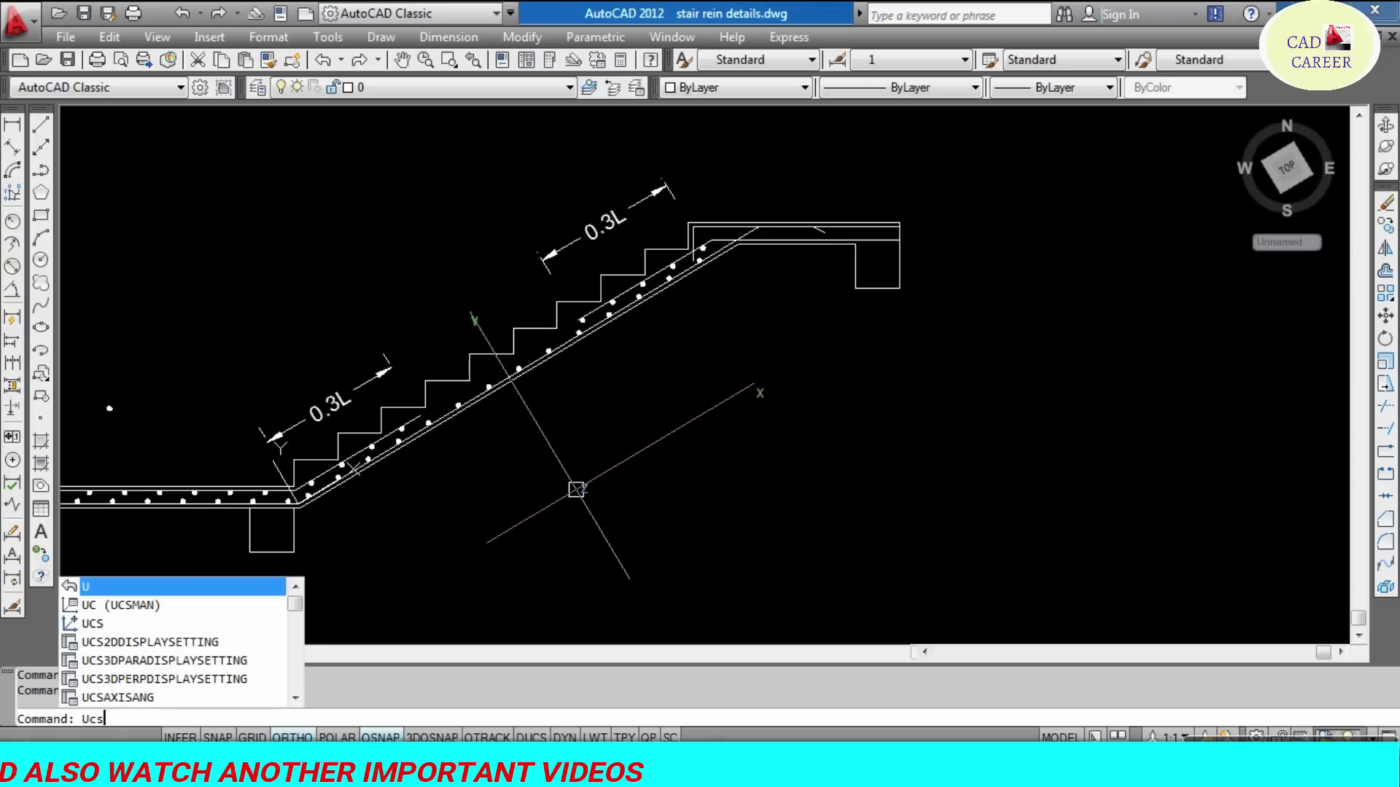
type("s")
key("Return")
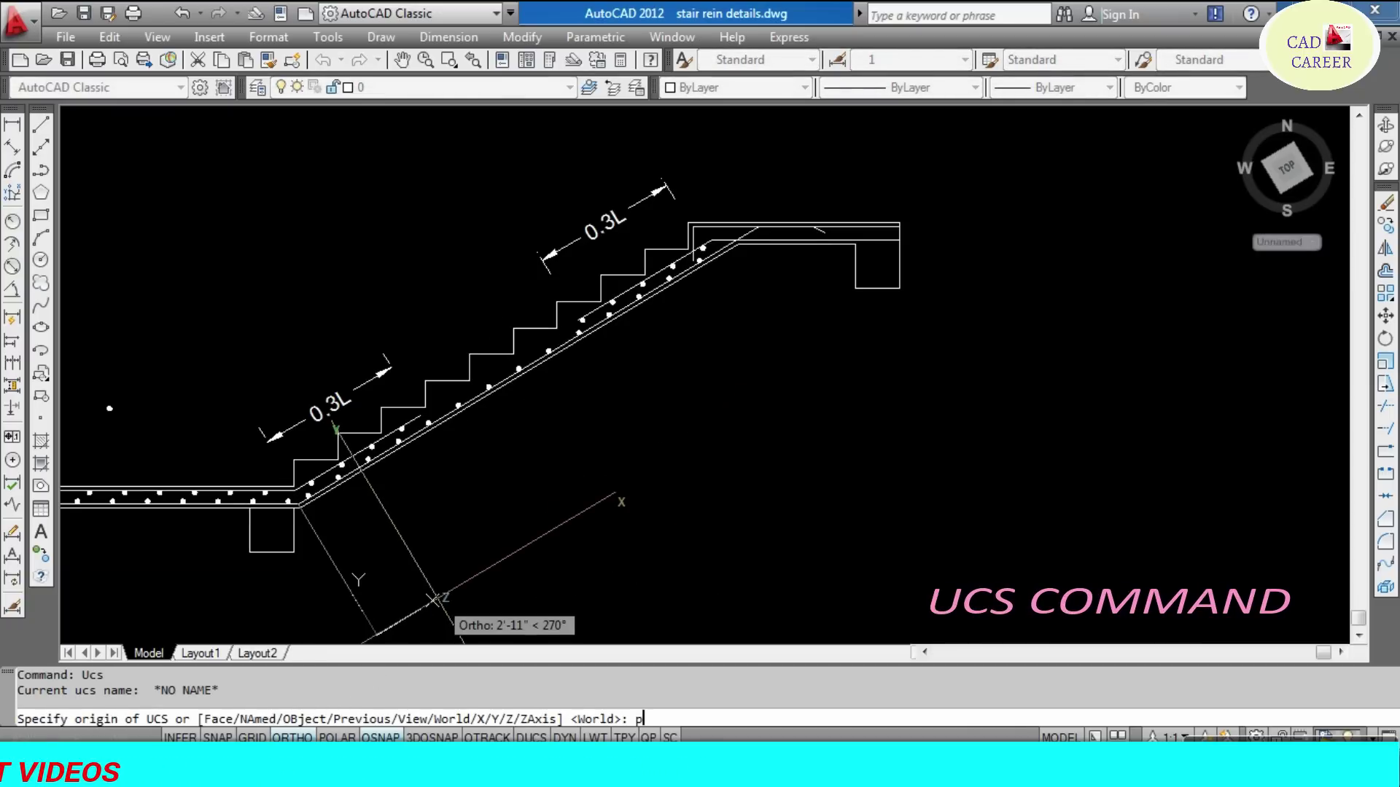
key("Return")
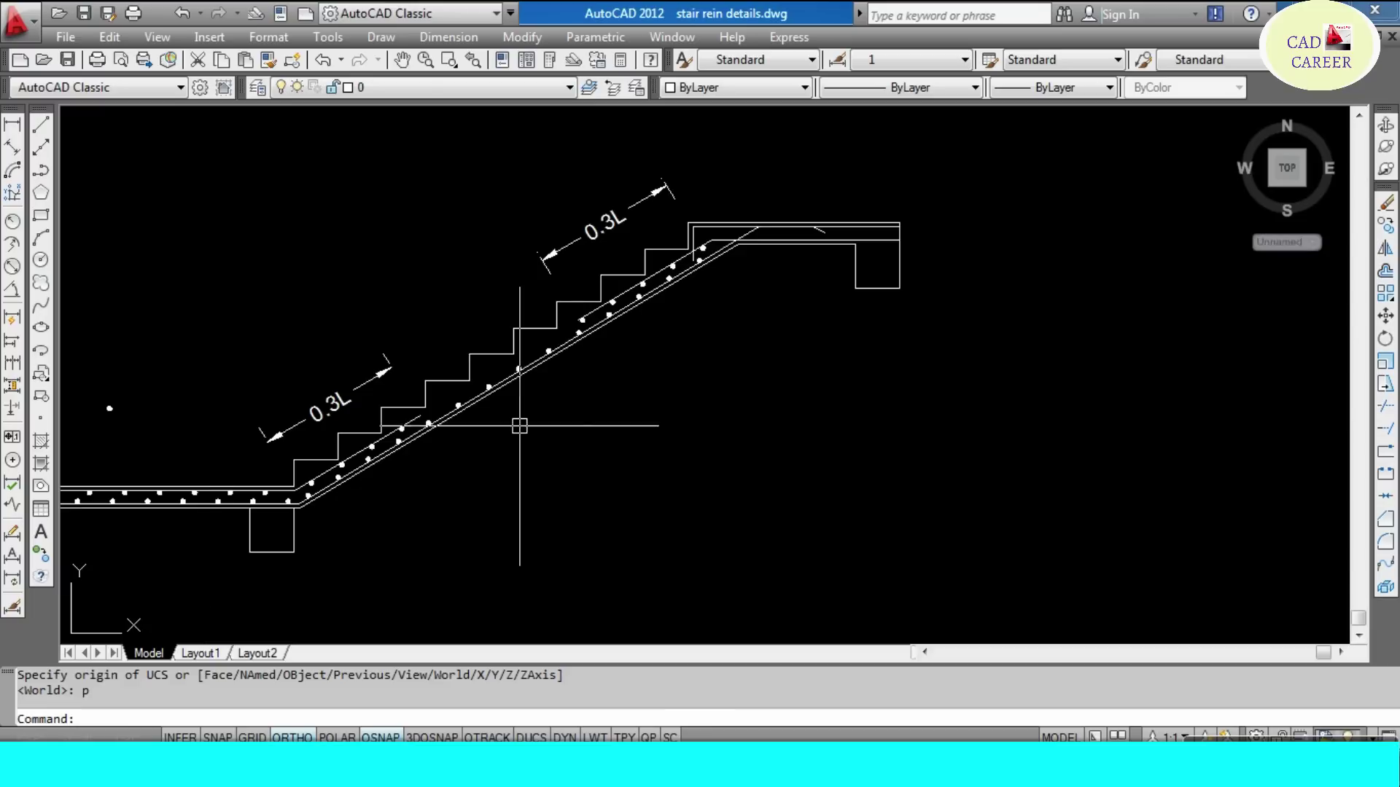
key("Escape")
key("Escape")
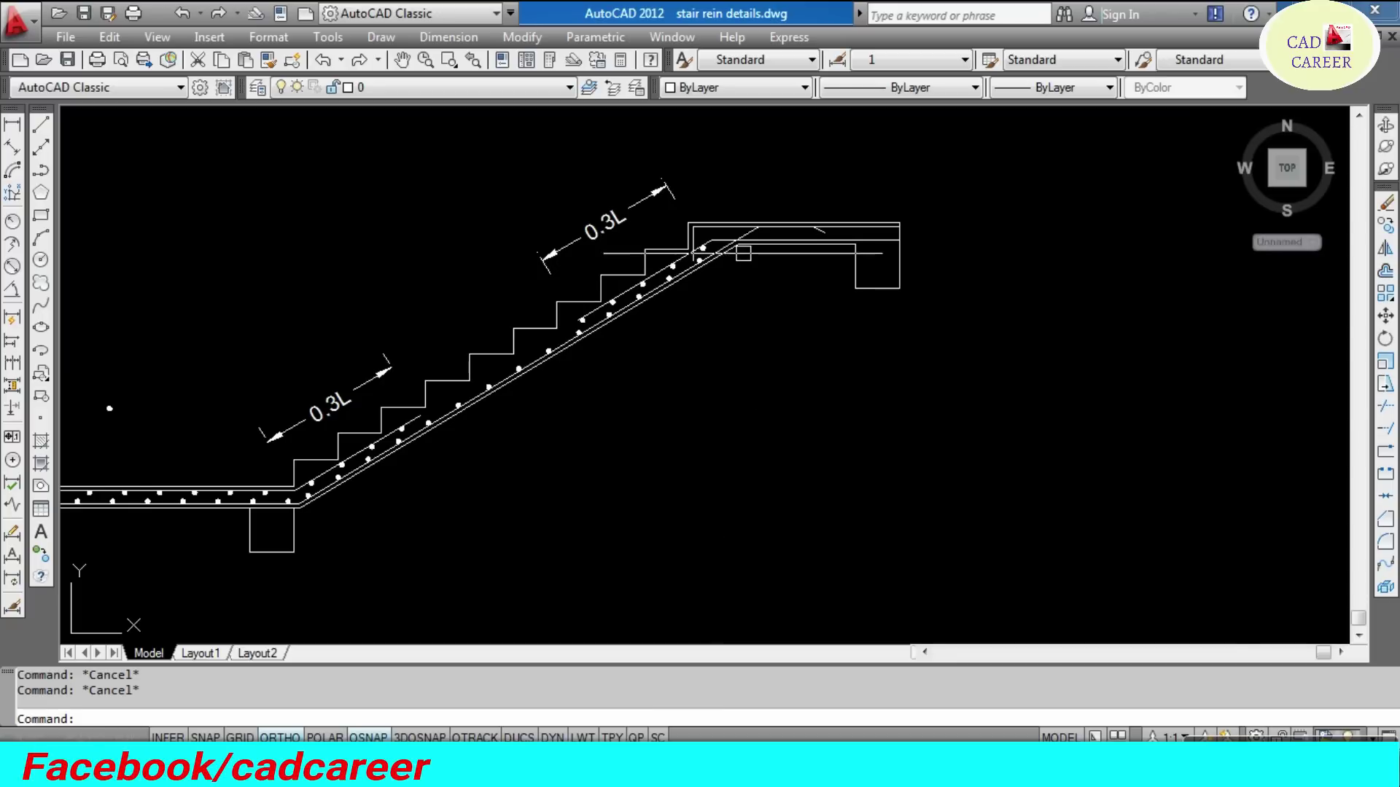
- Draw a tangent-tangent-radius circle in the upper landing's top-left corner
scroll(693, 203, "up", 4)
scroll(636, 199, "up", 3)
key("Return")
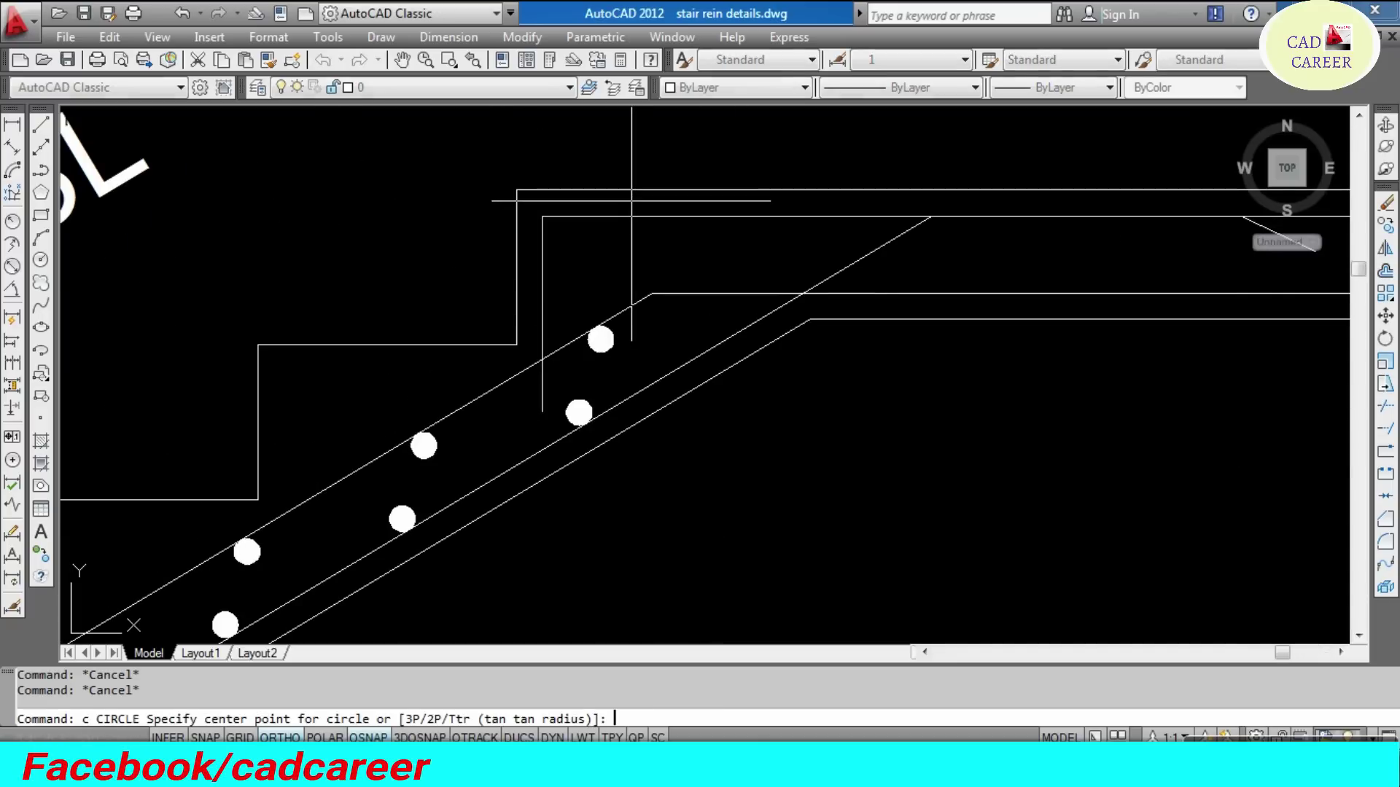
key("Return")
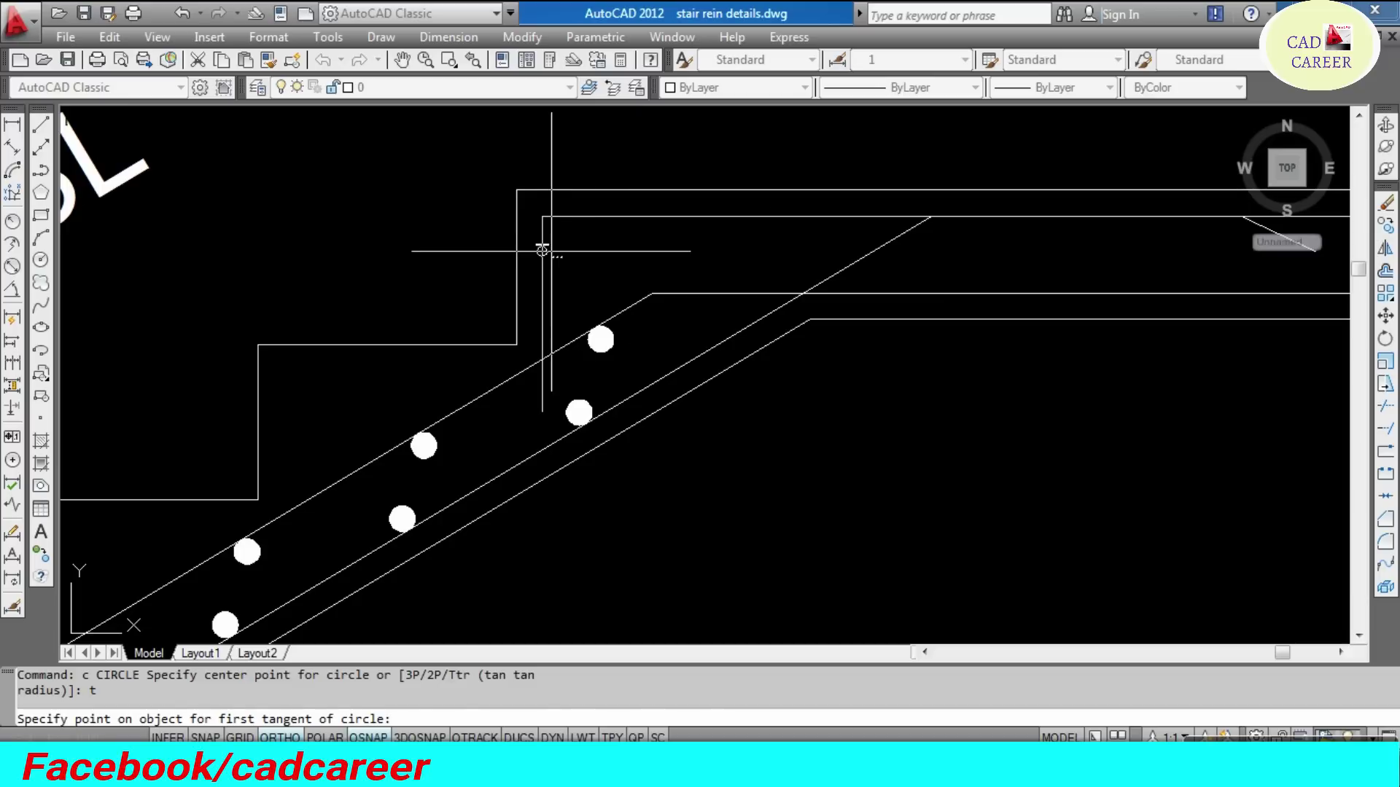
left_click(541, 259)
left_click(581, 217)
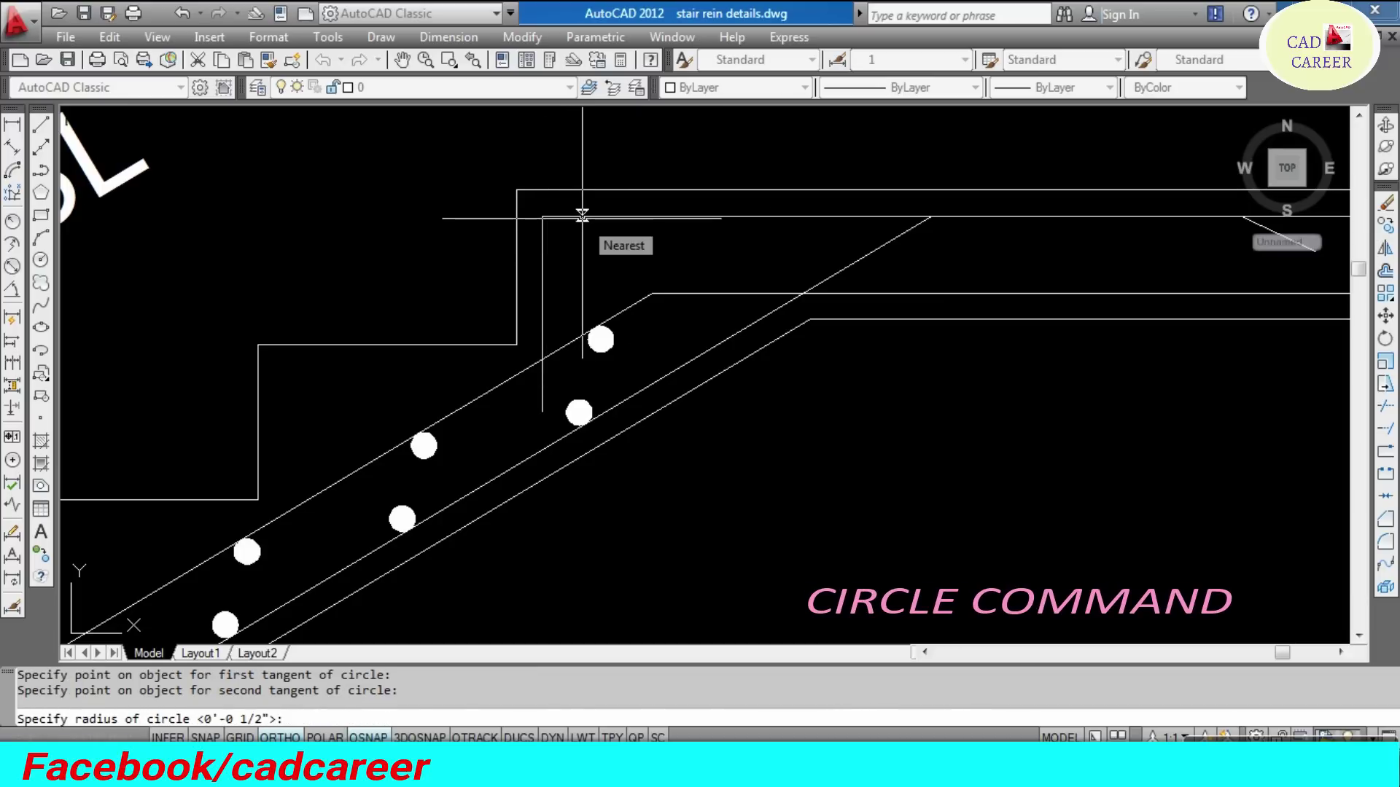
type(".5")
key("Return")
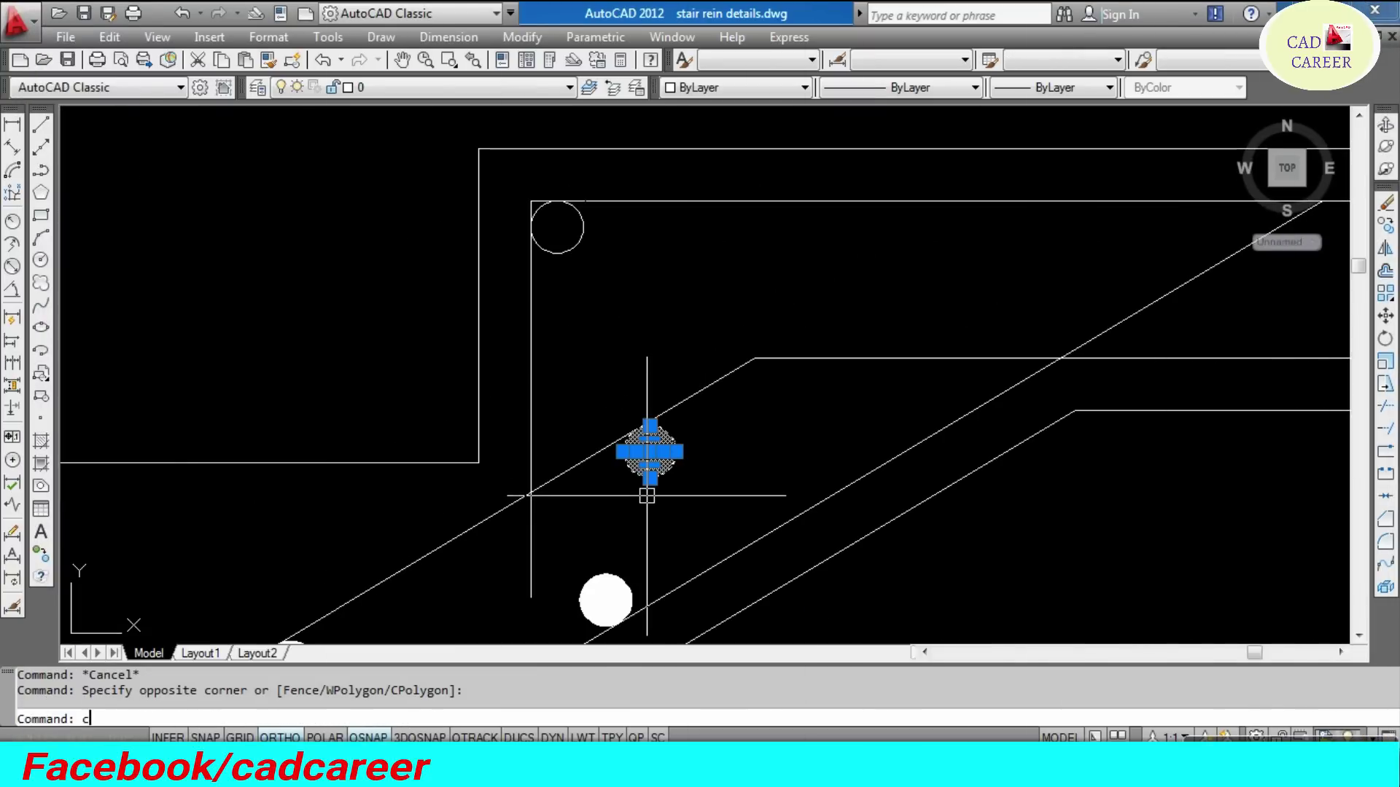
- Copy the hatched bar dot into the new corner circle
key("Return")
left_click(649, 451)
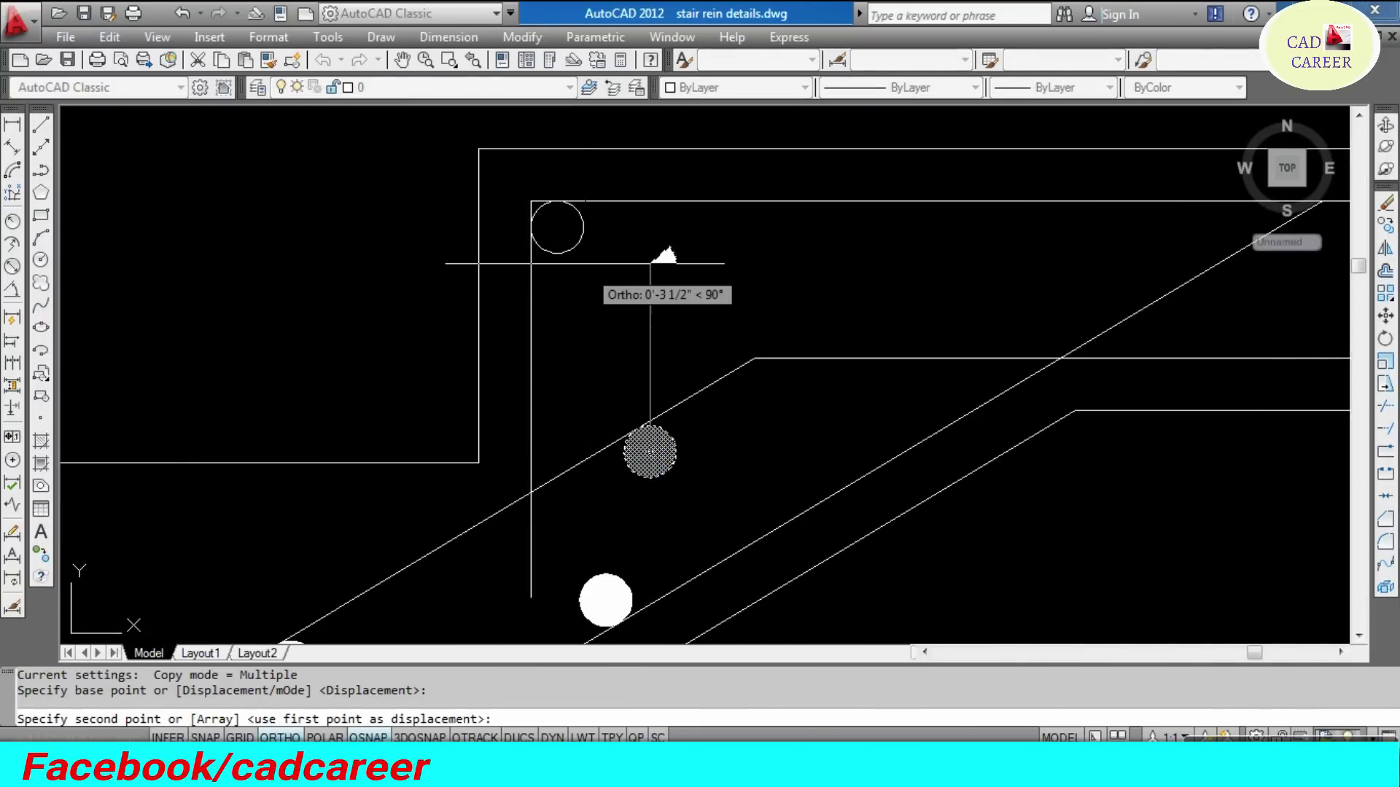
left_click(556, 226)
key("Escape")
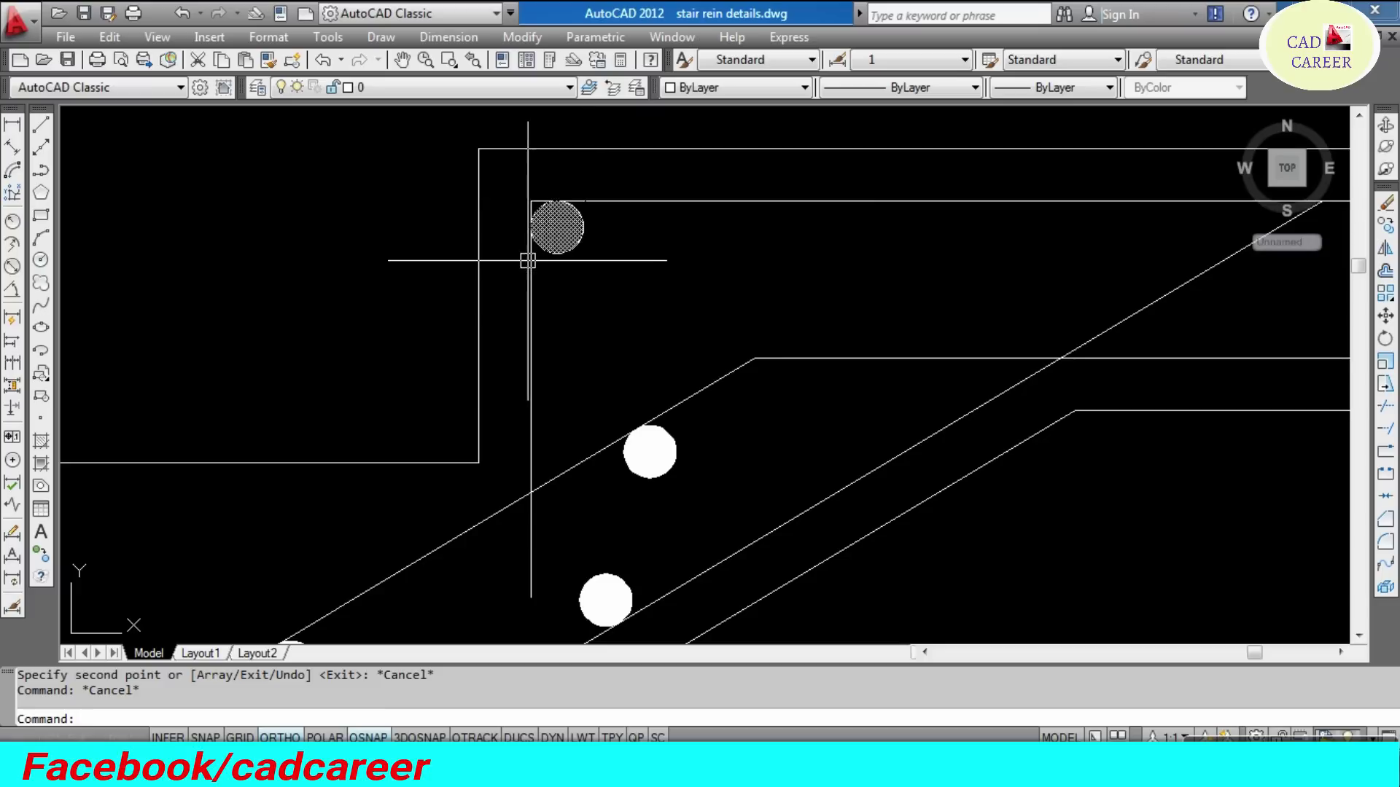
- Set the fillet radius to 0.5 and pick the vertical bar line
scroll(545, 195, "up", 5)
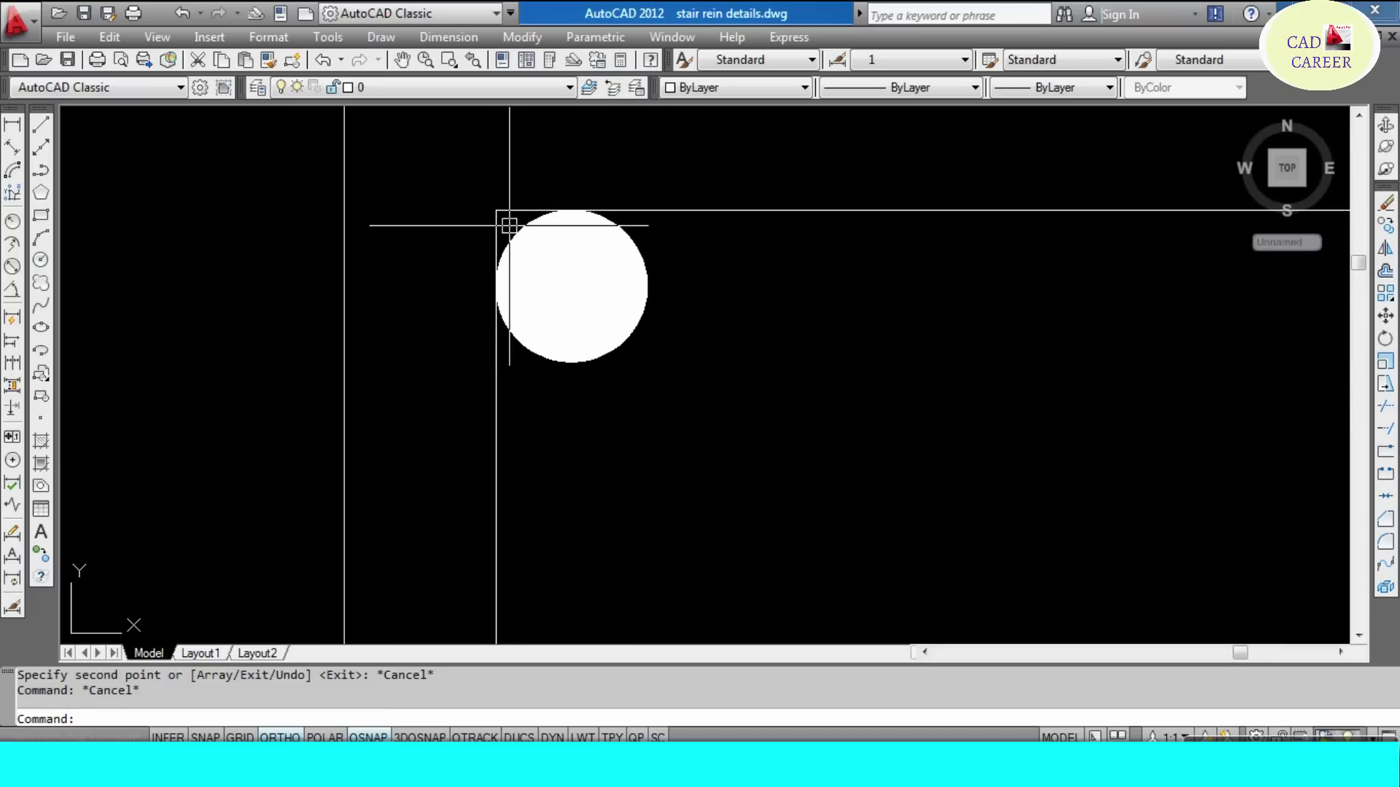
type("f")
key("Return")
type("r")
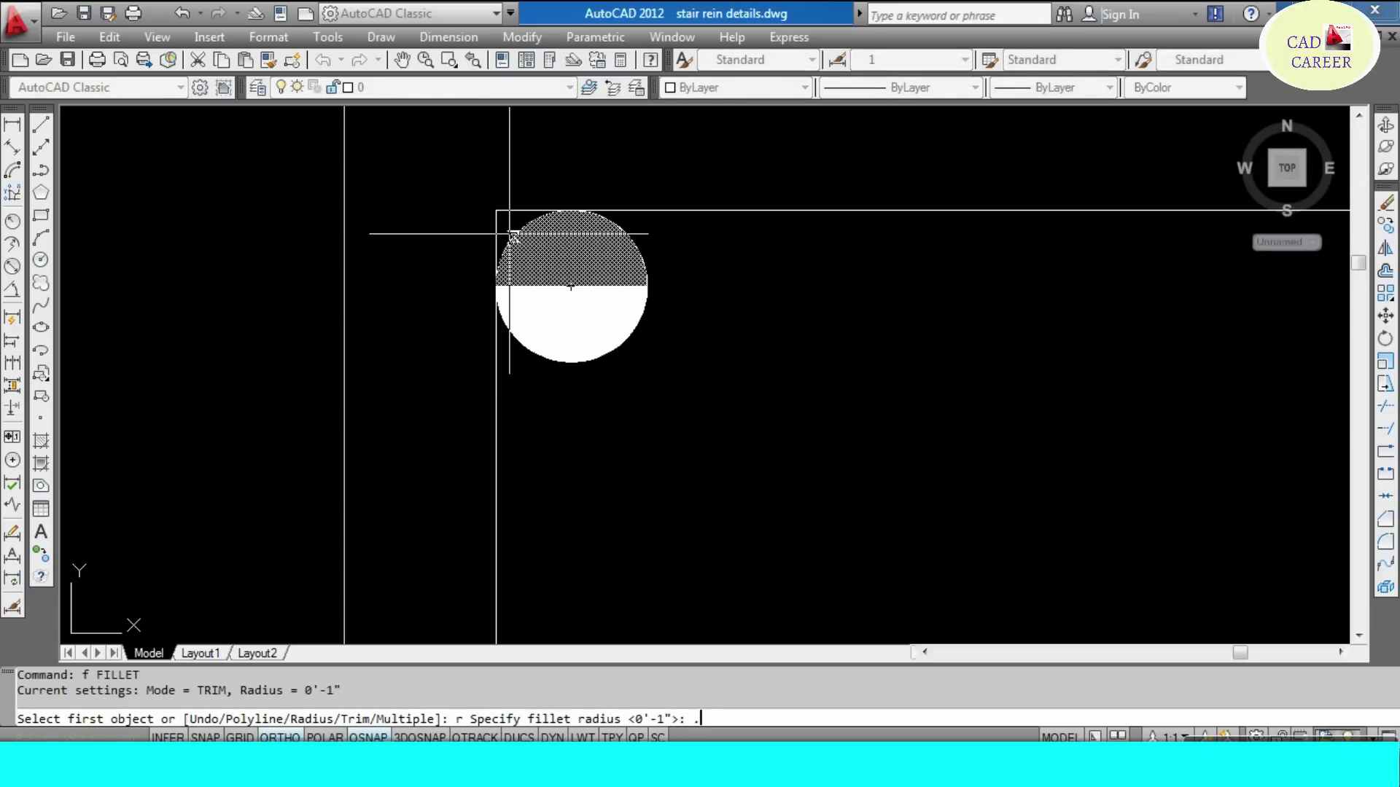
key("Return")
left_click(496, 423)
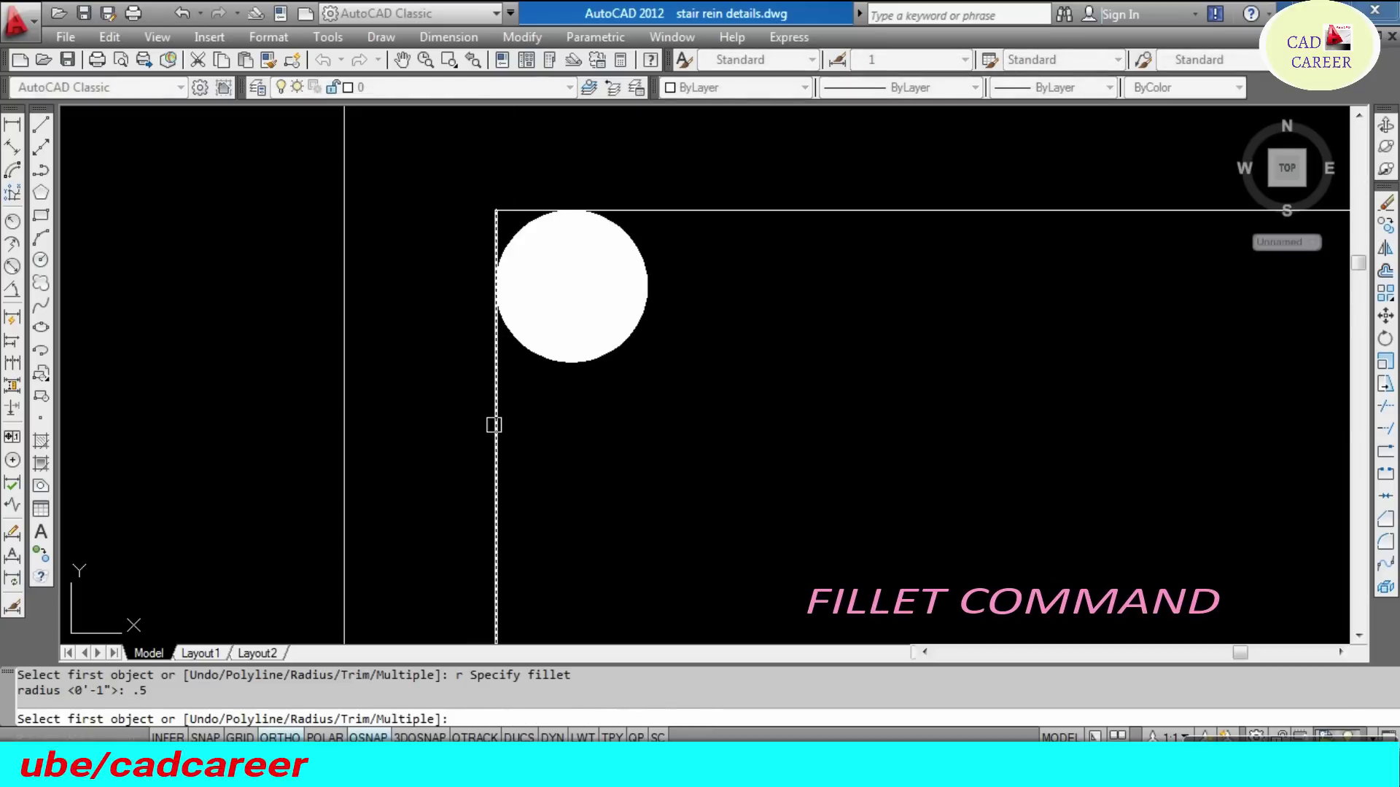
- Copy a bar dot to the bend of the lower landing line
scroll(696, 213, "down", 3)
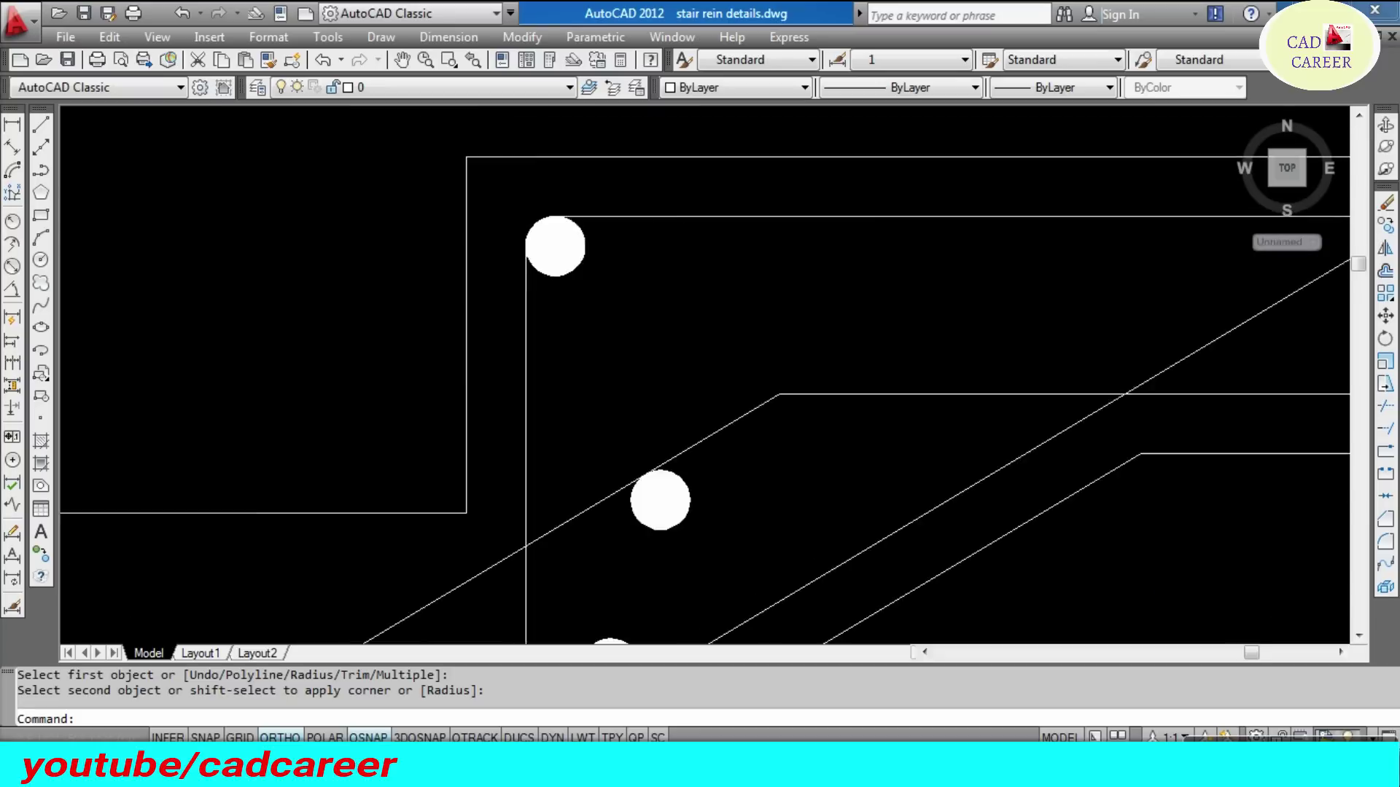
scroll(678, 265, "down", 2)
scroll(459, 407, "up", 1)
left_click(461, 405)
left_click(432, 430)
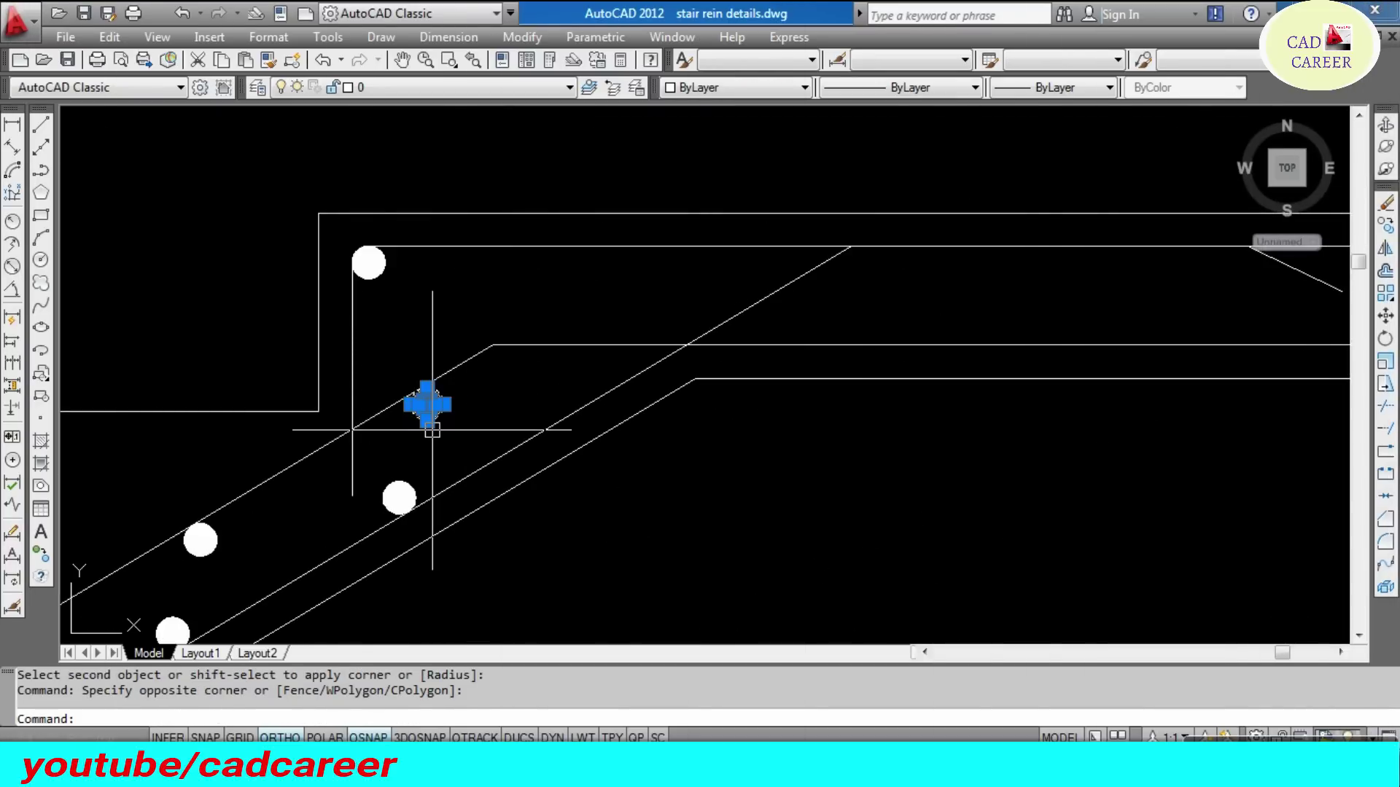
type("co")
key("Return")
scroll(426, 423, "up", 3)
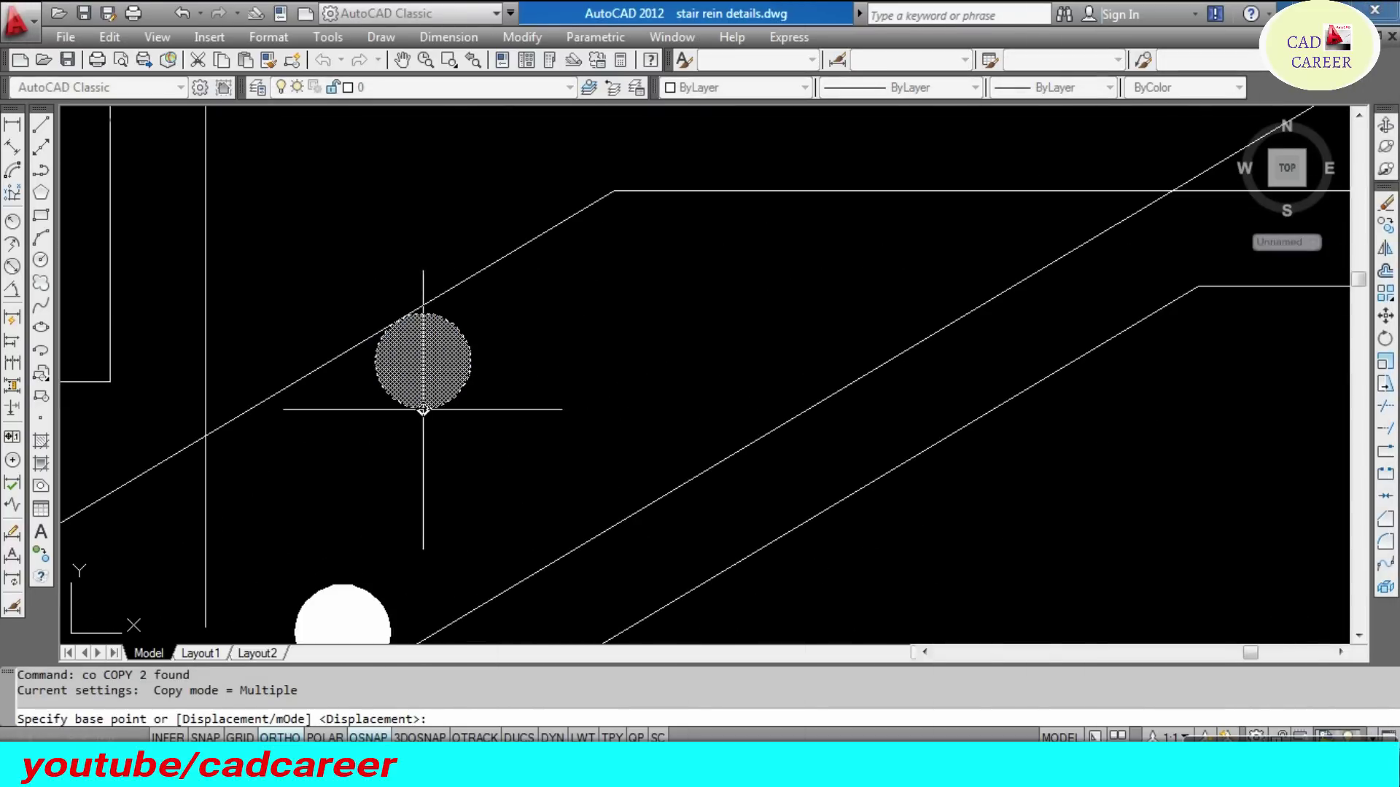
left_click(422, 417)
scroll(349, 441, "down", 4)
scroll(487, 377, "up", 2)
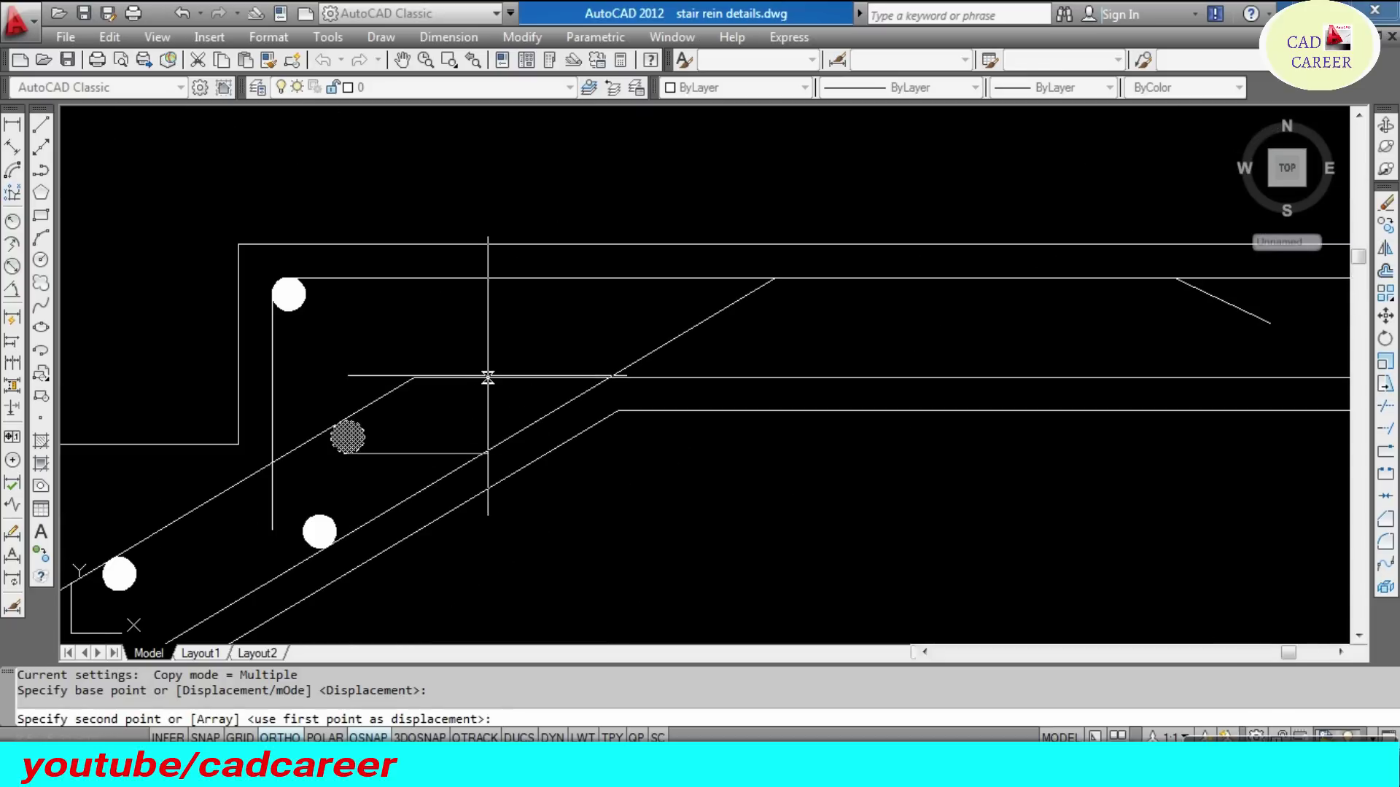
left_click(480, 361)
key("Escape")
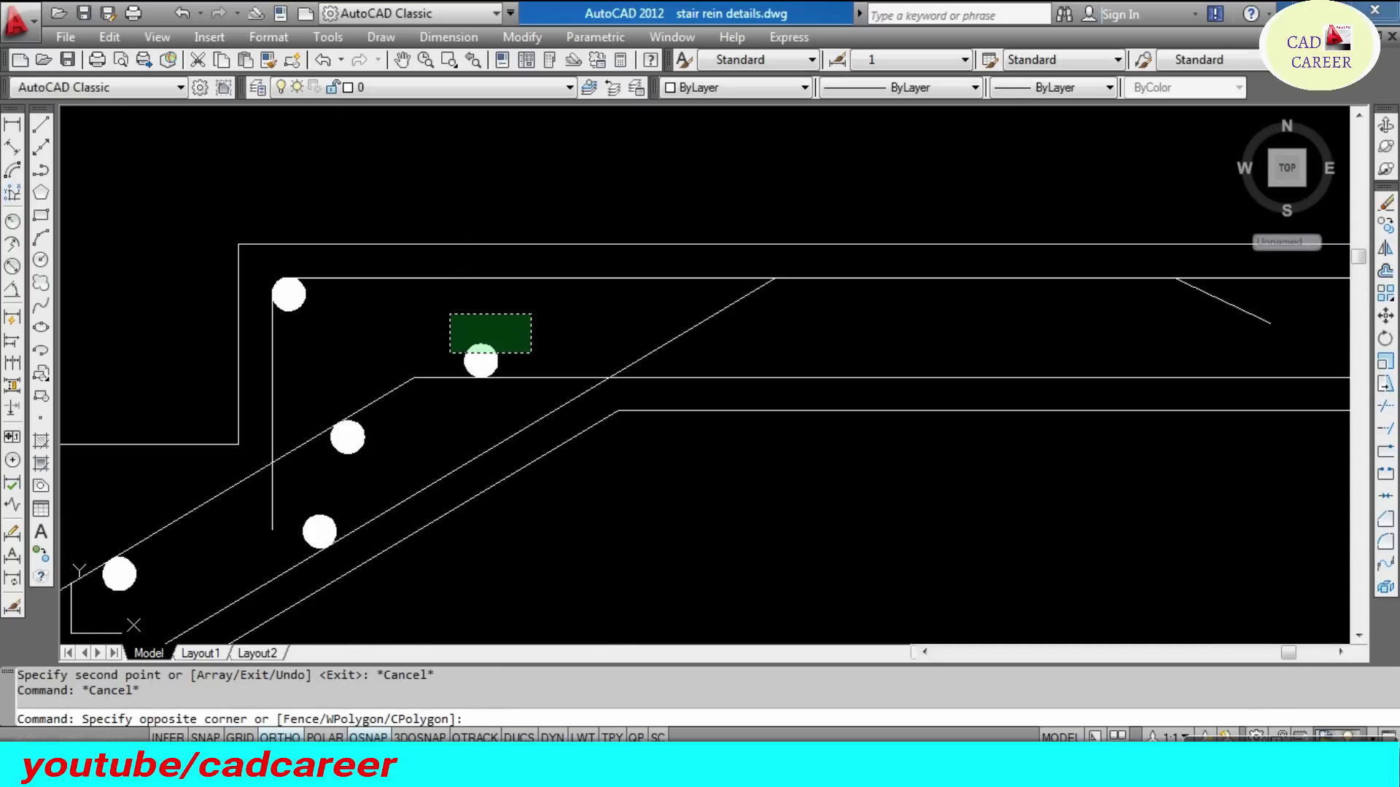
- Copy both landing bars at 8, 16, 24 and 32 inches along the landing
left_click(449, 353)
left_click(298, 323)
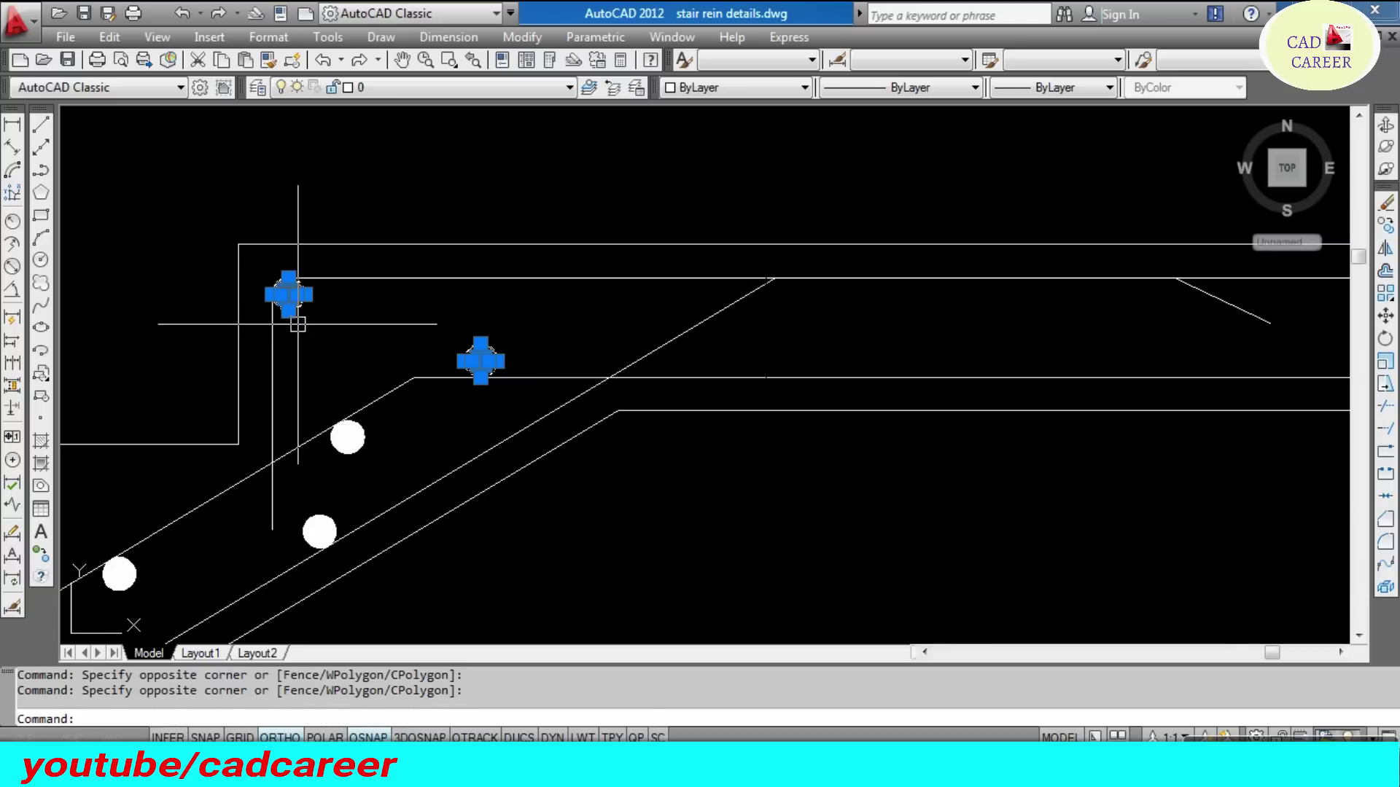
type("co")
key("Return")
left_click(371, 142)
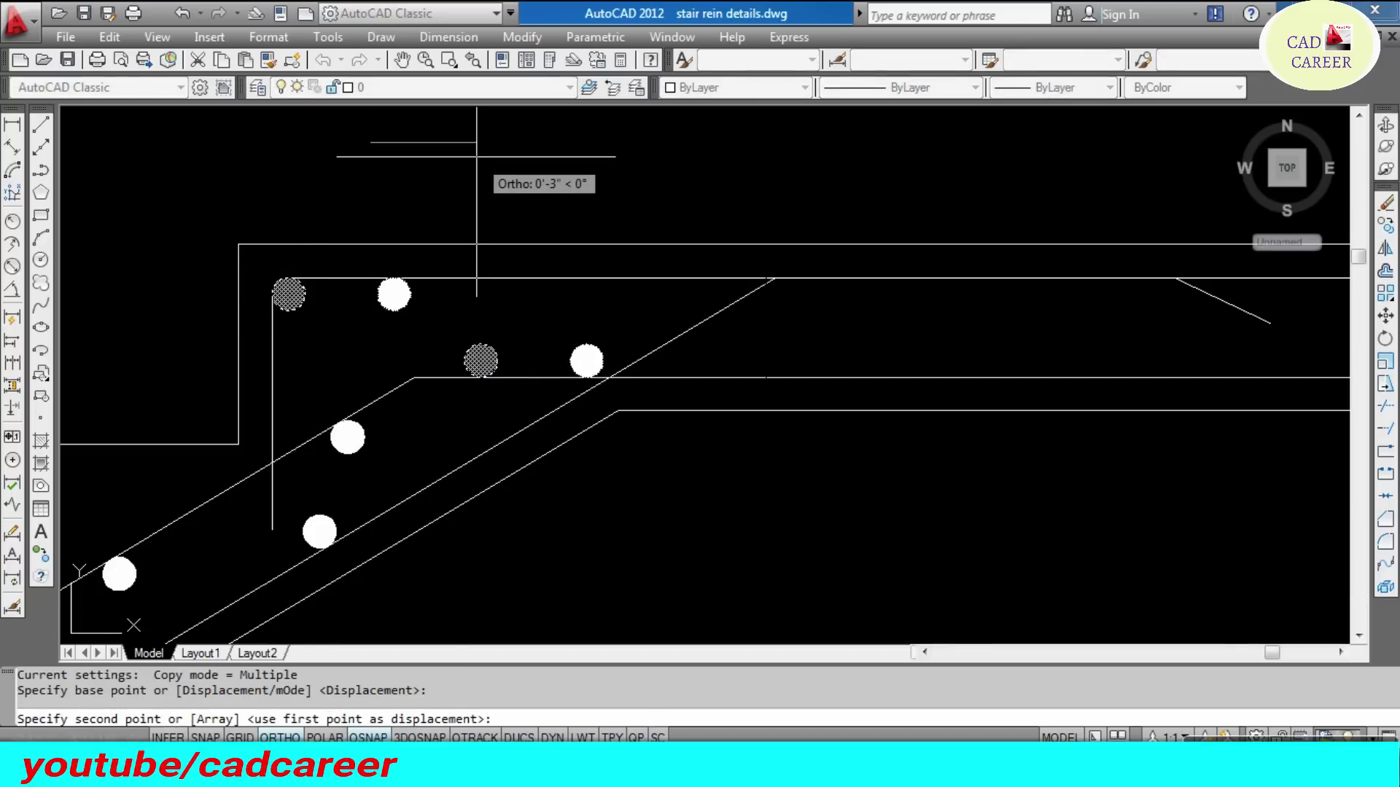
type("8")
key("Return")
type("6")
key("Return")
type("24")
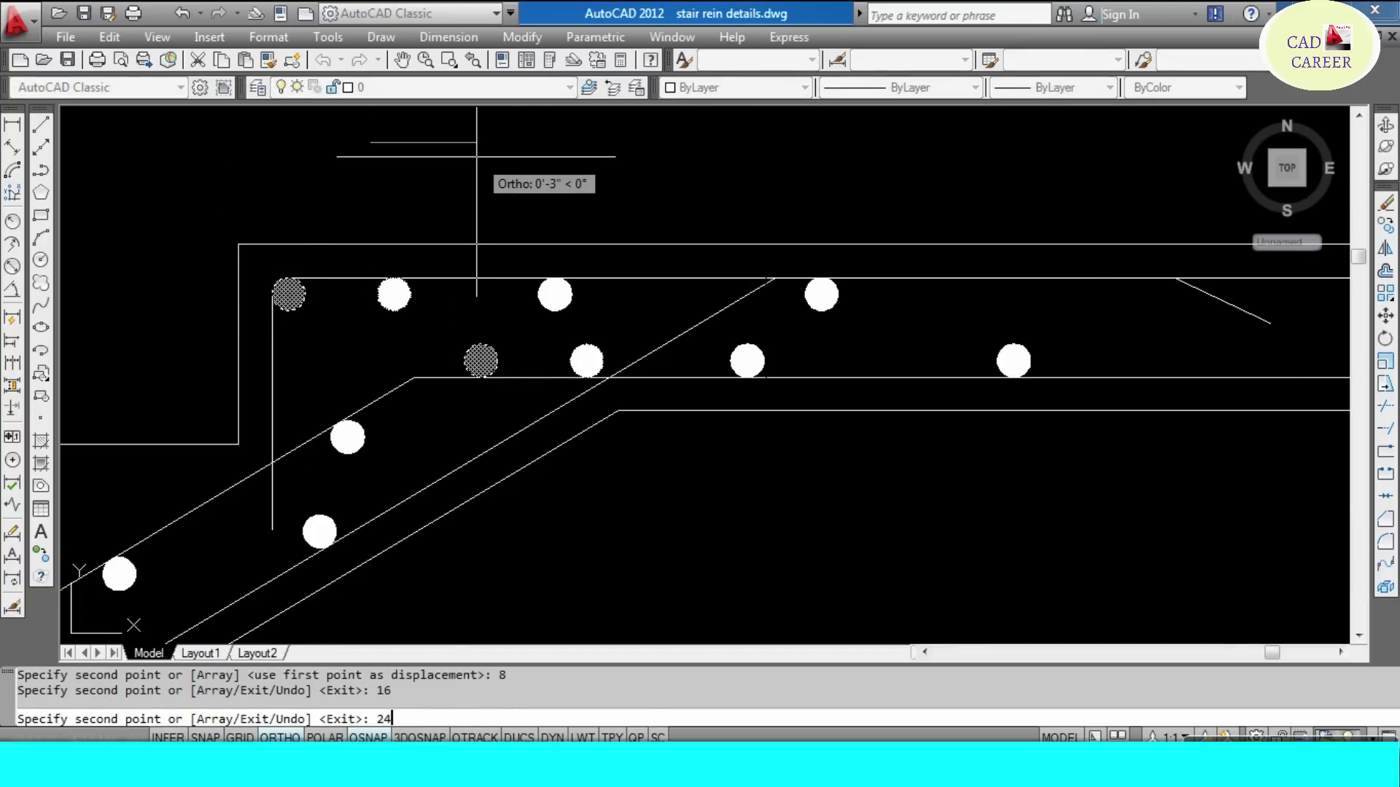
key("Return")
type("32")
key("Return")
key("Return")
key("Return")
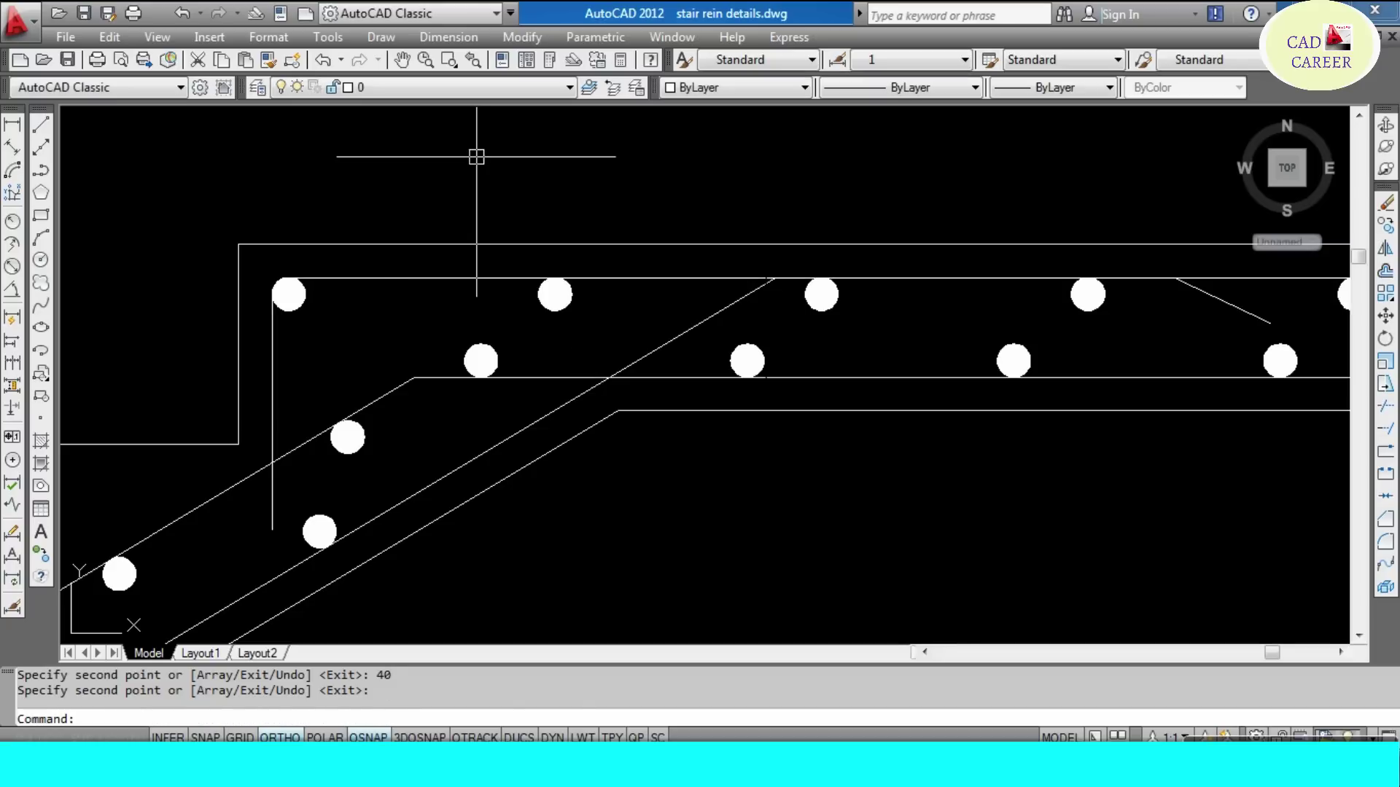
scroll(477, 156, "down", 2)
scroll(462, 187, "down", 5)
- Offset the landing's right edge inward by 1 twice to create two bar legs
scroll(709, 325, "up", 4)
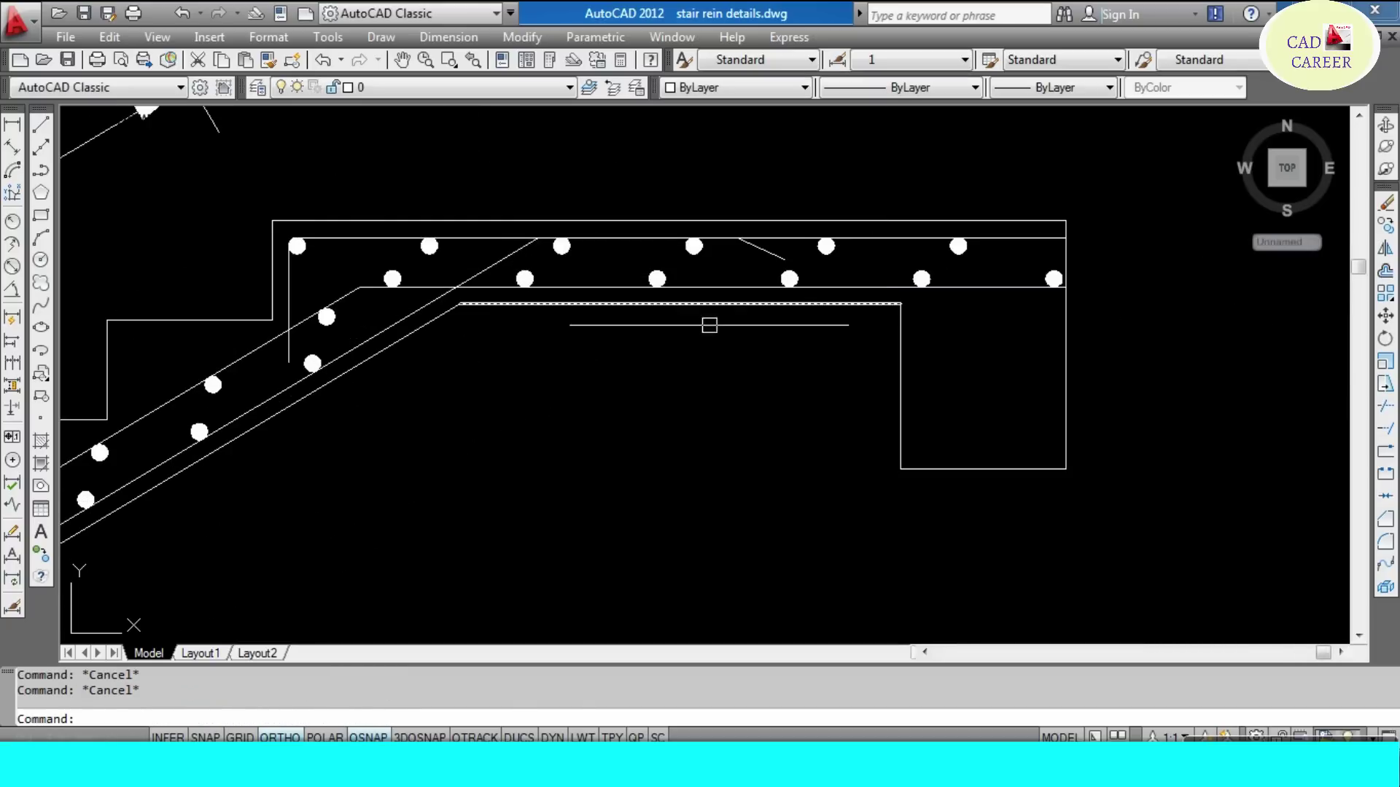
left_click_drag(643, 238, 617, 277)
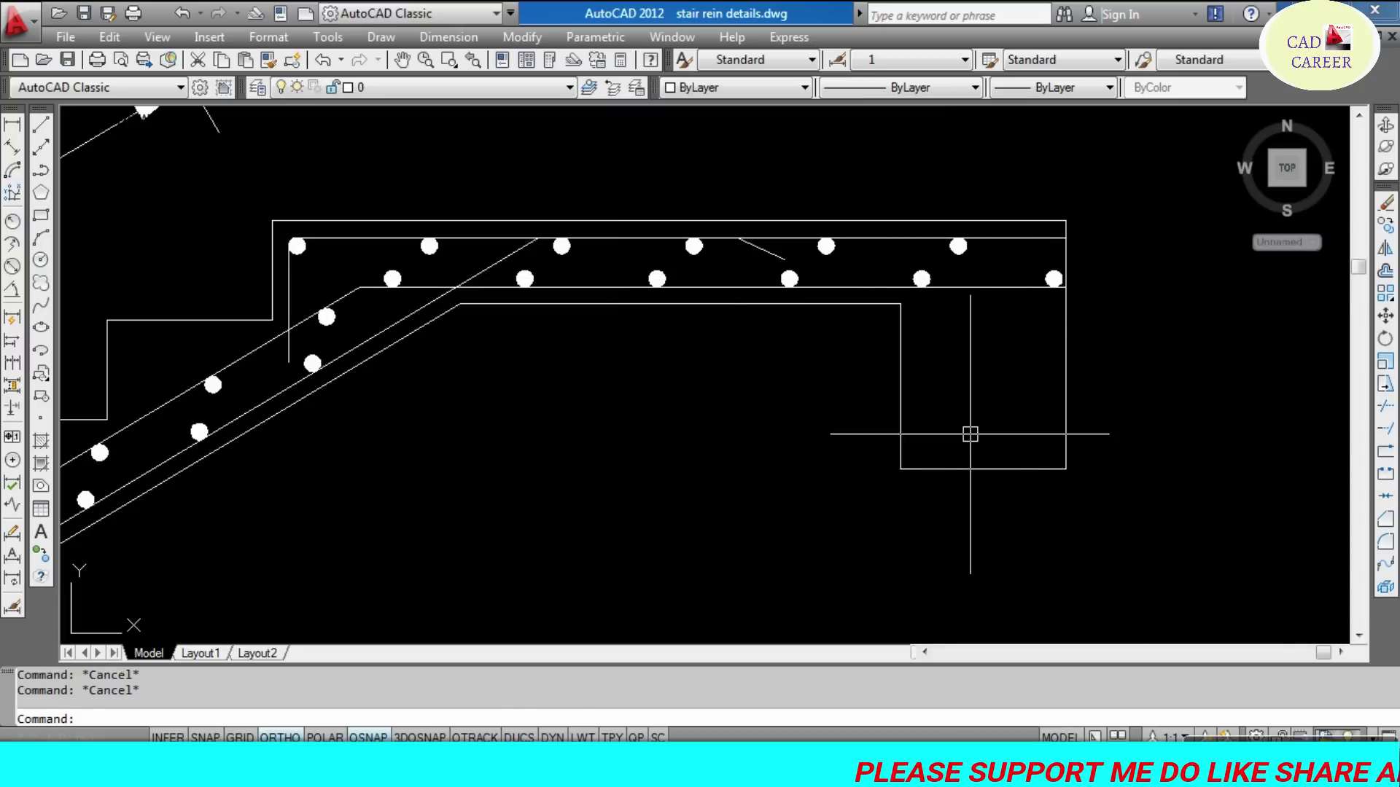
type("o")
key("Return")
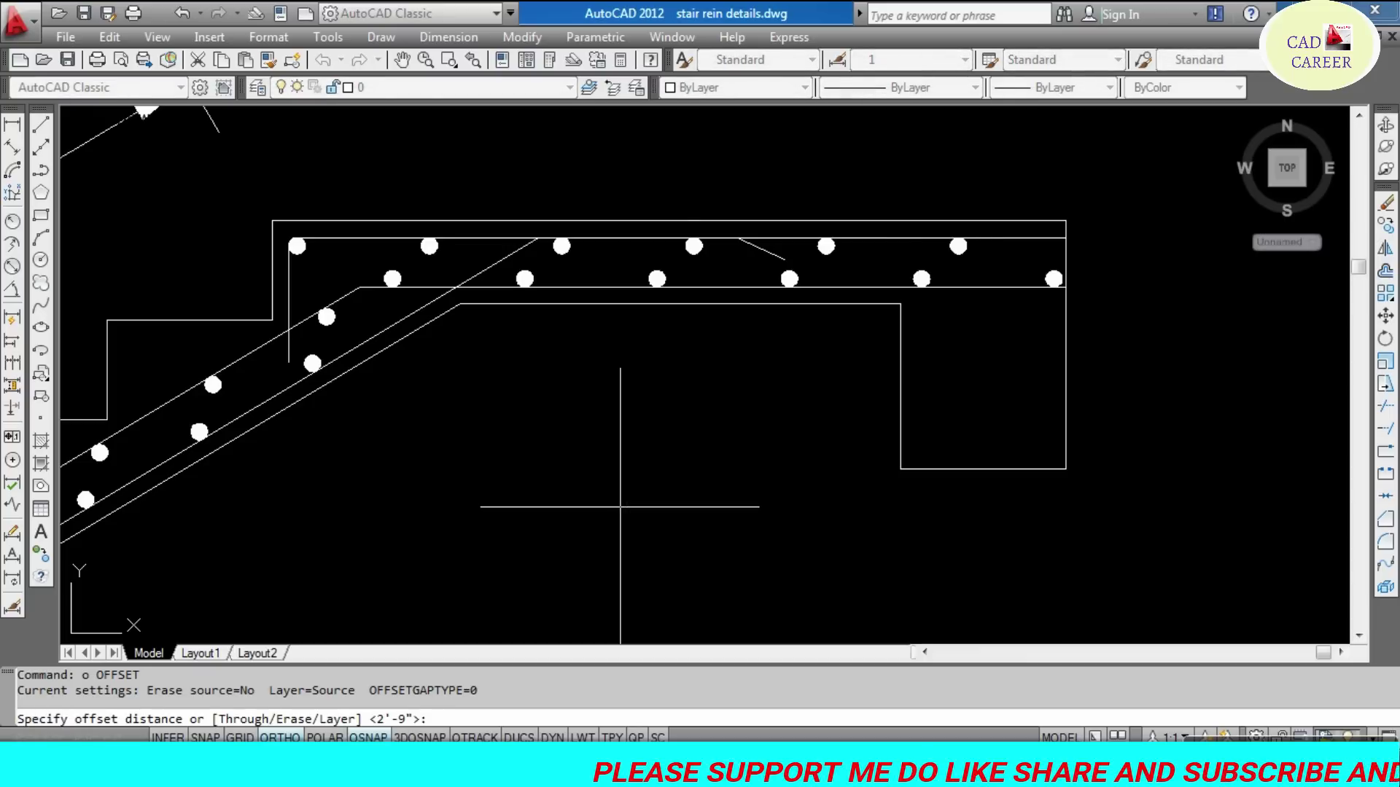
type("1")
key("Return")
left_click(1065, 379)
left_click(963, 379)
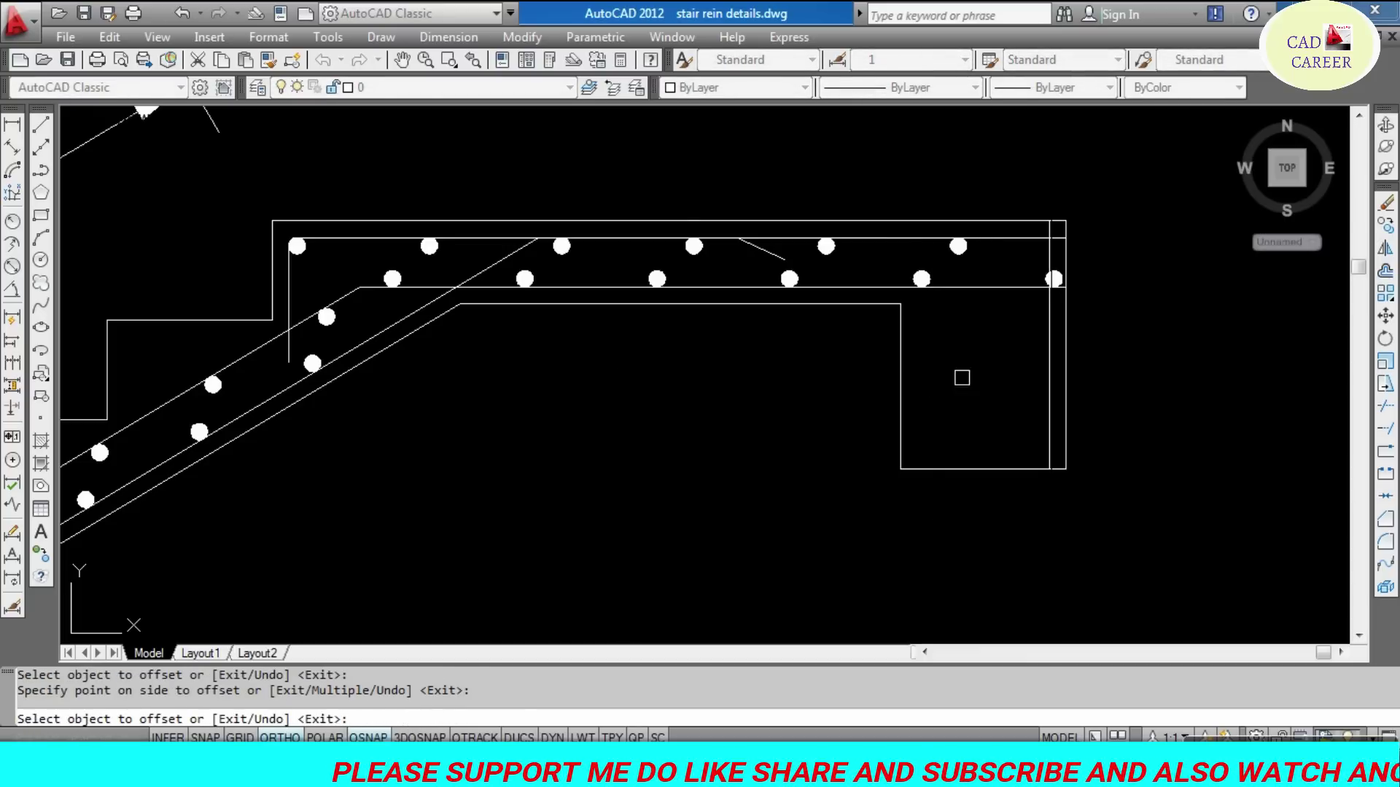
left_click(1055, 385)
left_click(955, 369)
key("Escape")
key("Escape")
- Fillet the outer and inner offset lines into the top and lower bar lines
type("f")
key("Return")
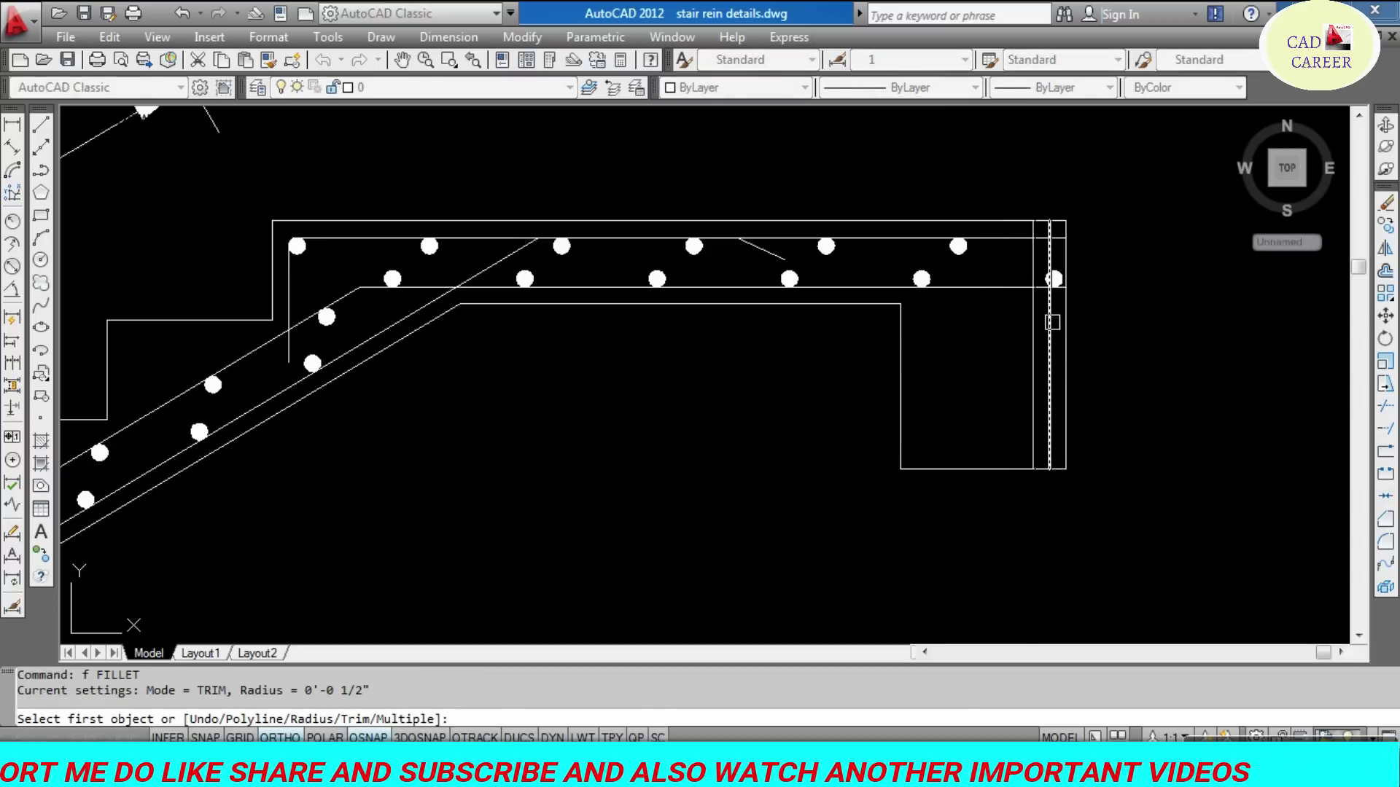
left_click(1048, 321)
left_click(991, 239)
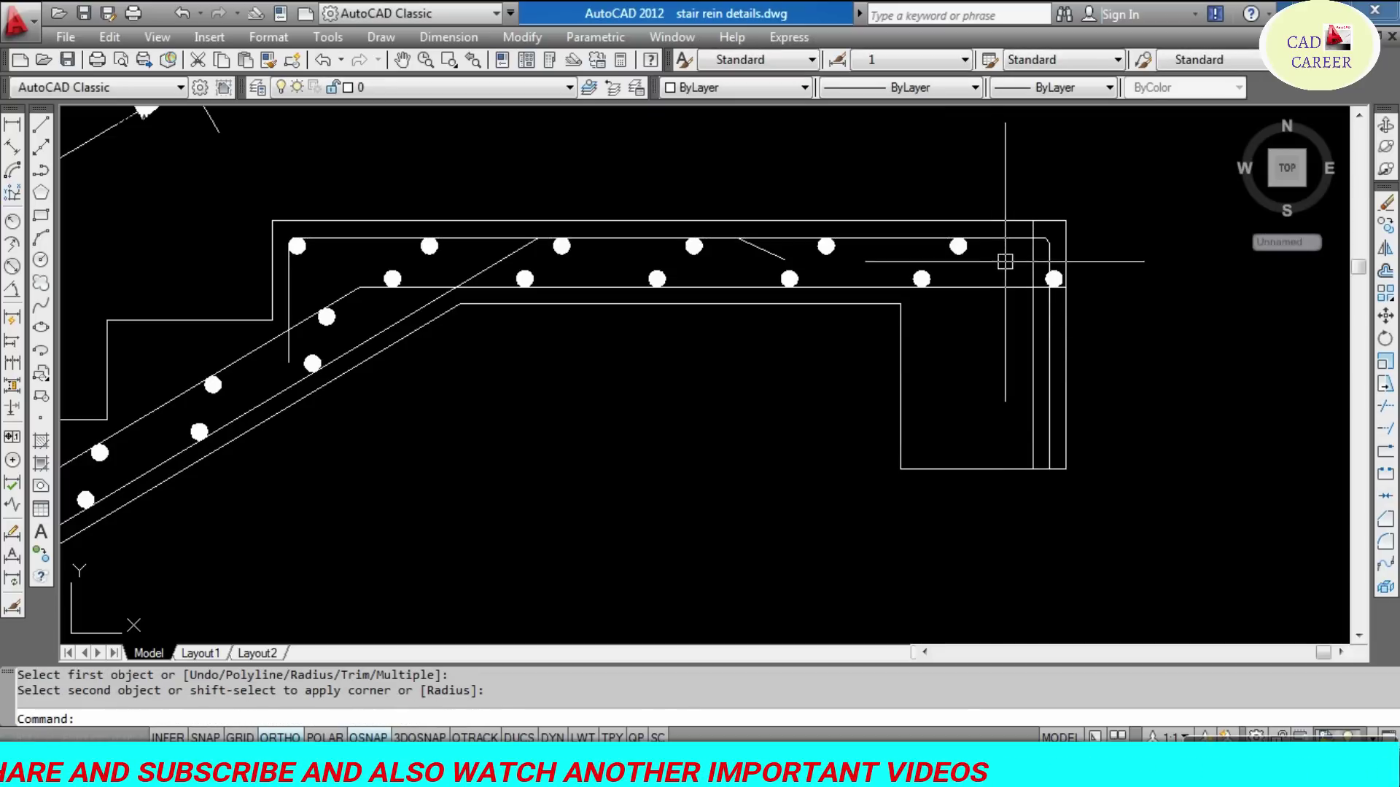
key("Return")
left_click(1035, 326)
left_click(988, 286)
key("Escape")
key("Escape")
- Adjust the bottom ends of the outer and inner bent bar legs with grips
left_click(1049, 423)
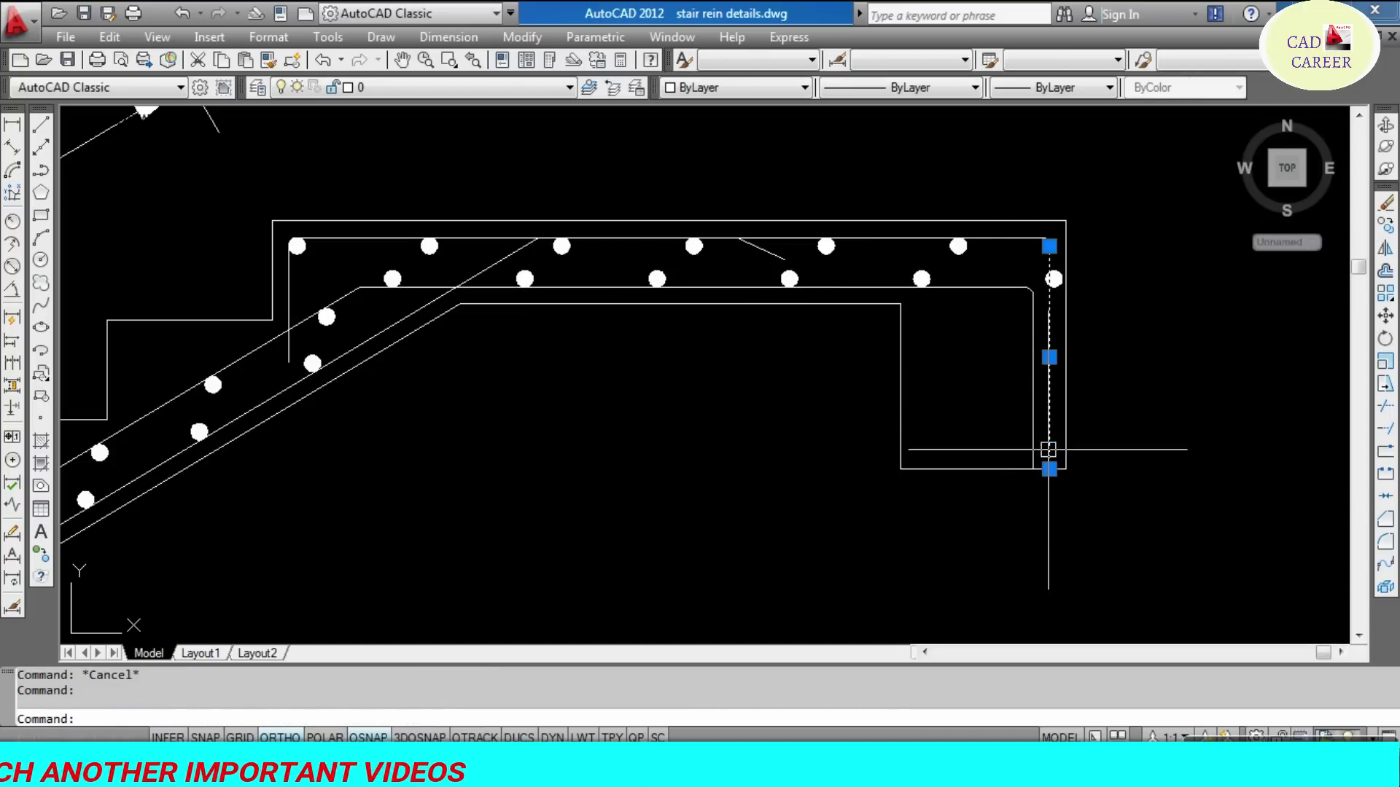
left_click(1049, 469)
scroll(1047, 372, "up", 3)
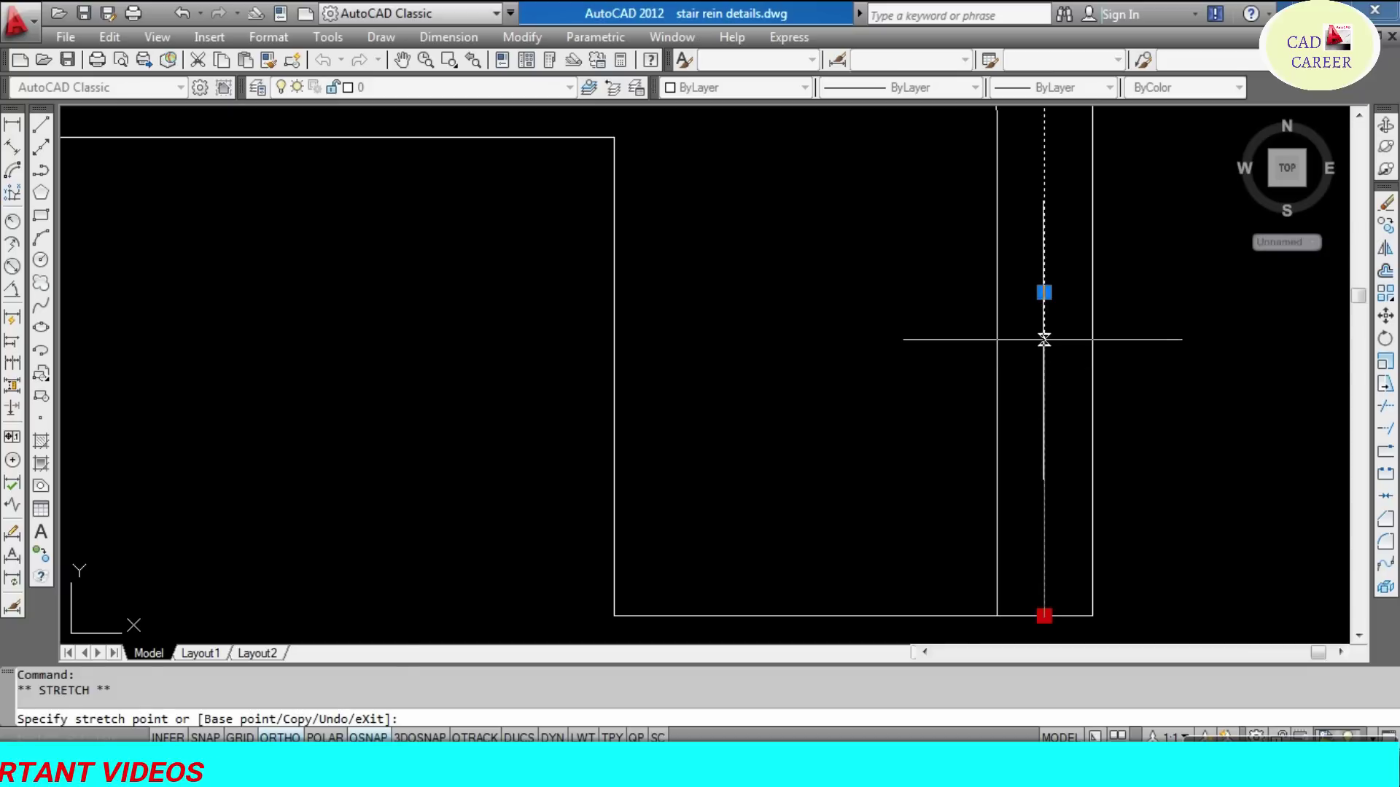
key("Escape")
left_click(995, 466)
left_click(996, 616)
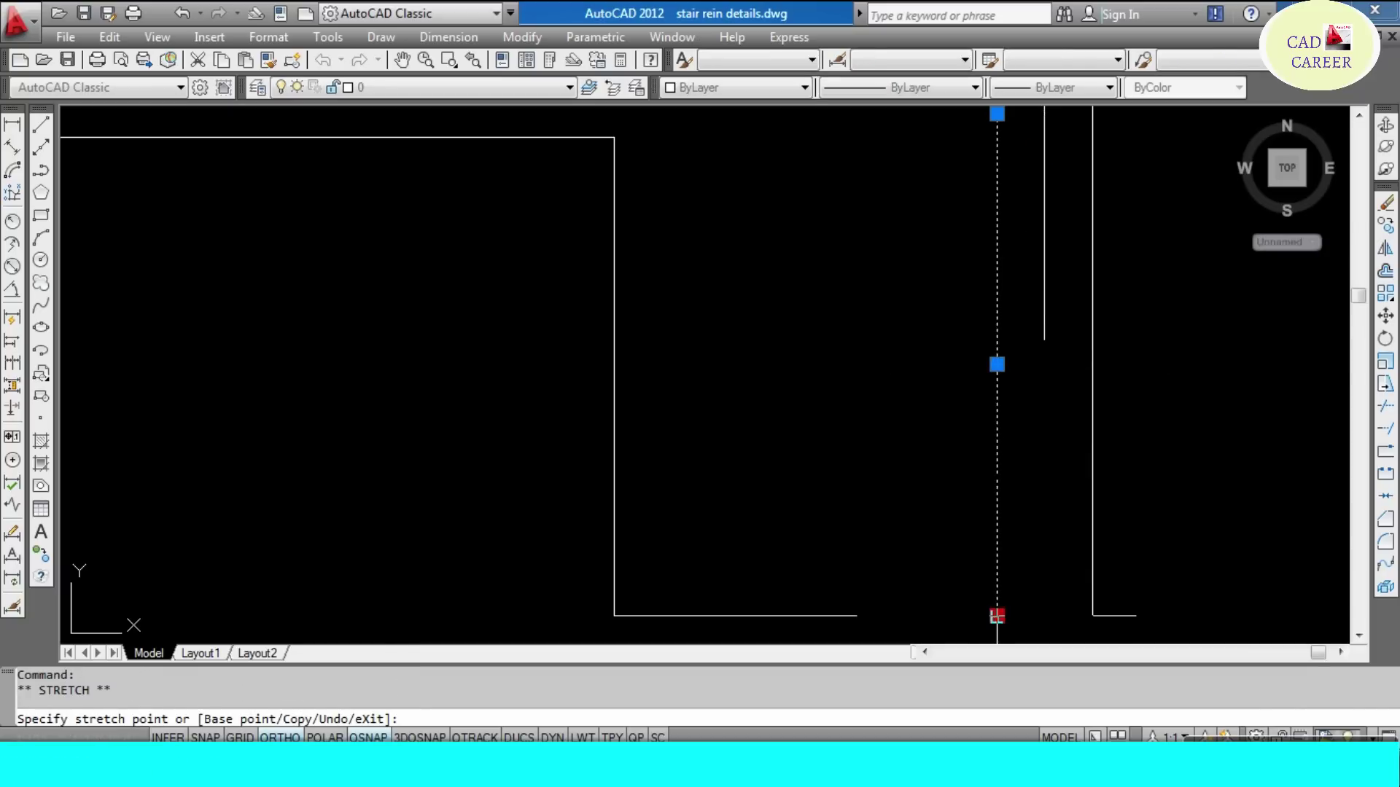
key("Escape")
scroll(882, 428, "down", 3)
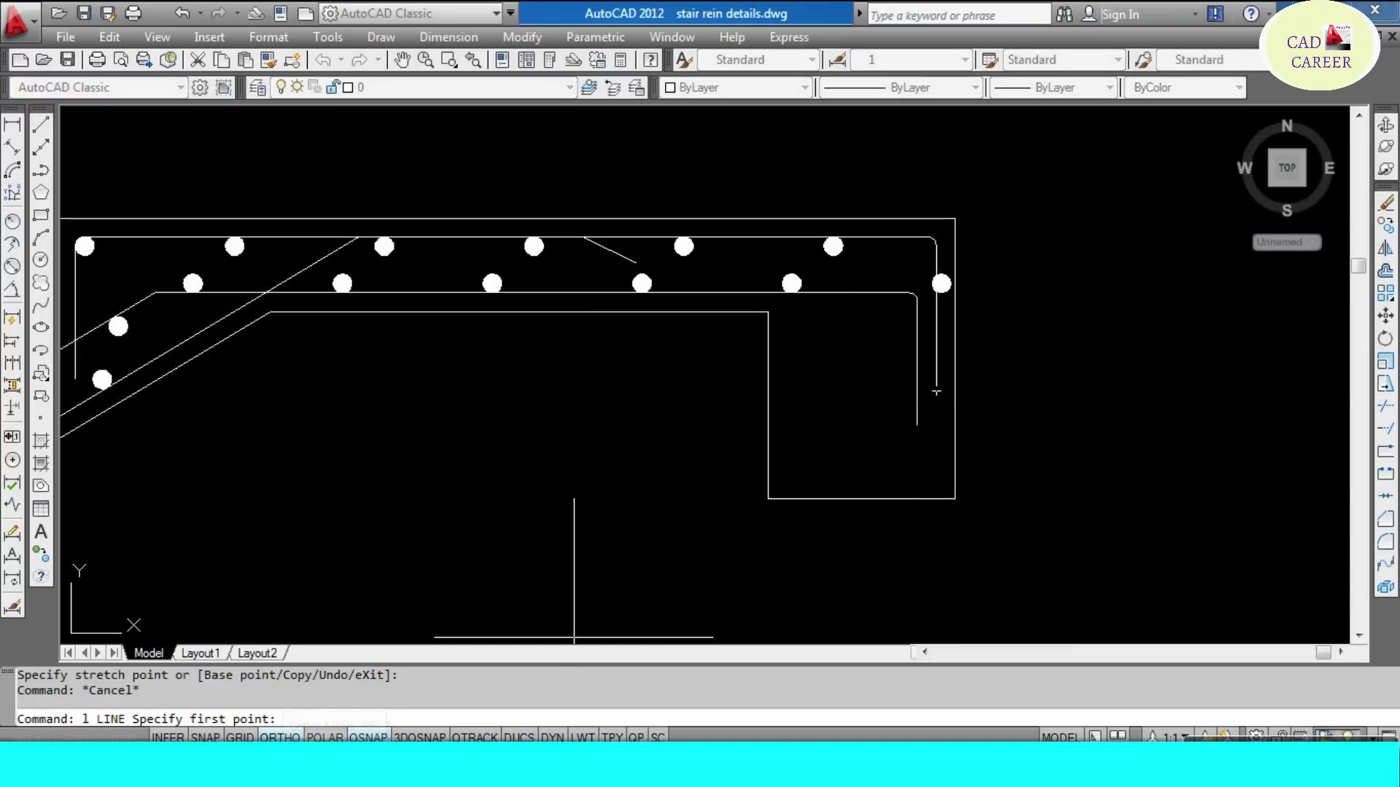
- Draw short diagonal hook lines at the ends of the bent-down landing bars
scroll(955, 390, "up", 5)
left_click(899, 396)
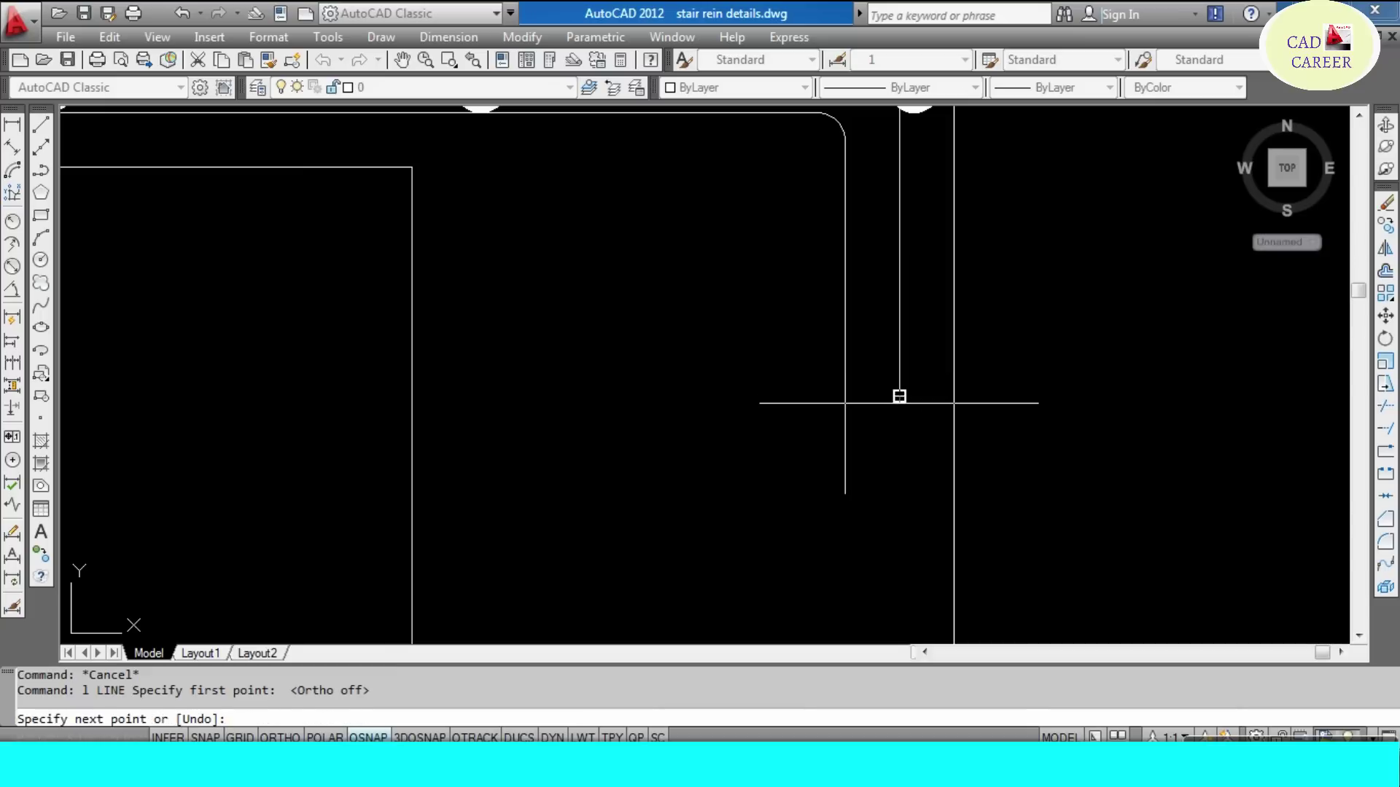
left_click(672, 532)
key("Escape")
key("Return")
left_click(845, 494)
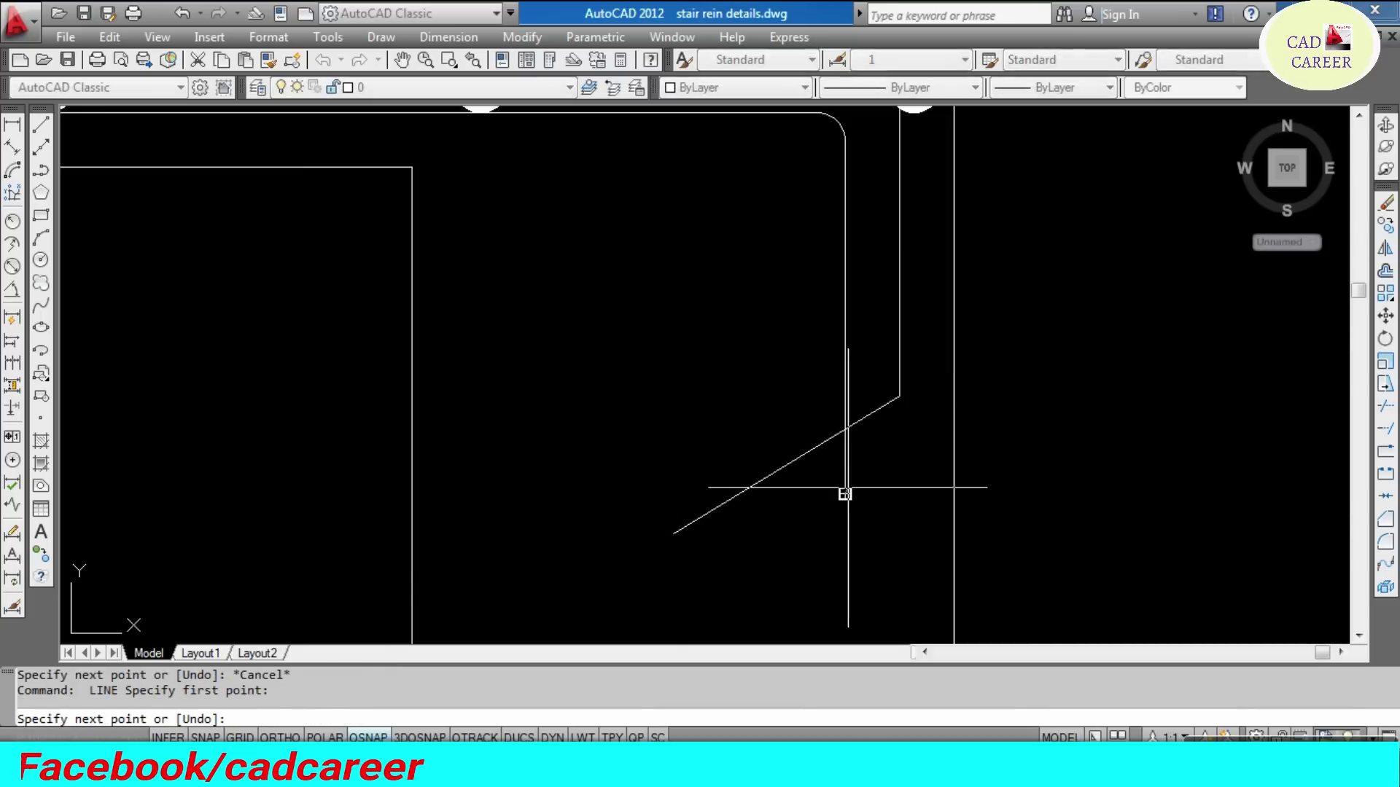
key("Escape")
- Select the stray rebar dot at the top landing's outer corner
scroll(931, 379, "down", 5)
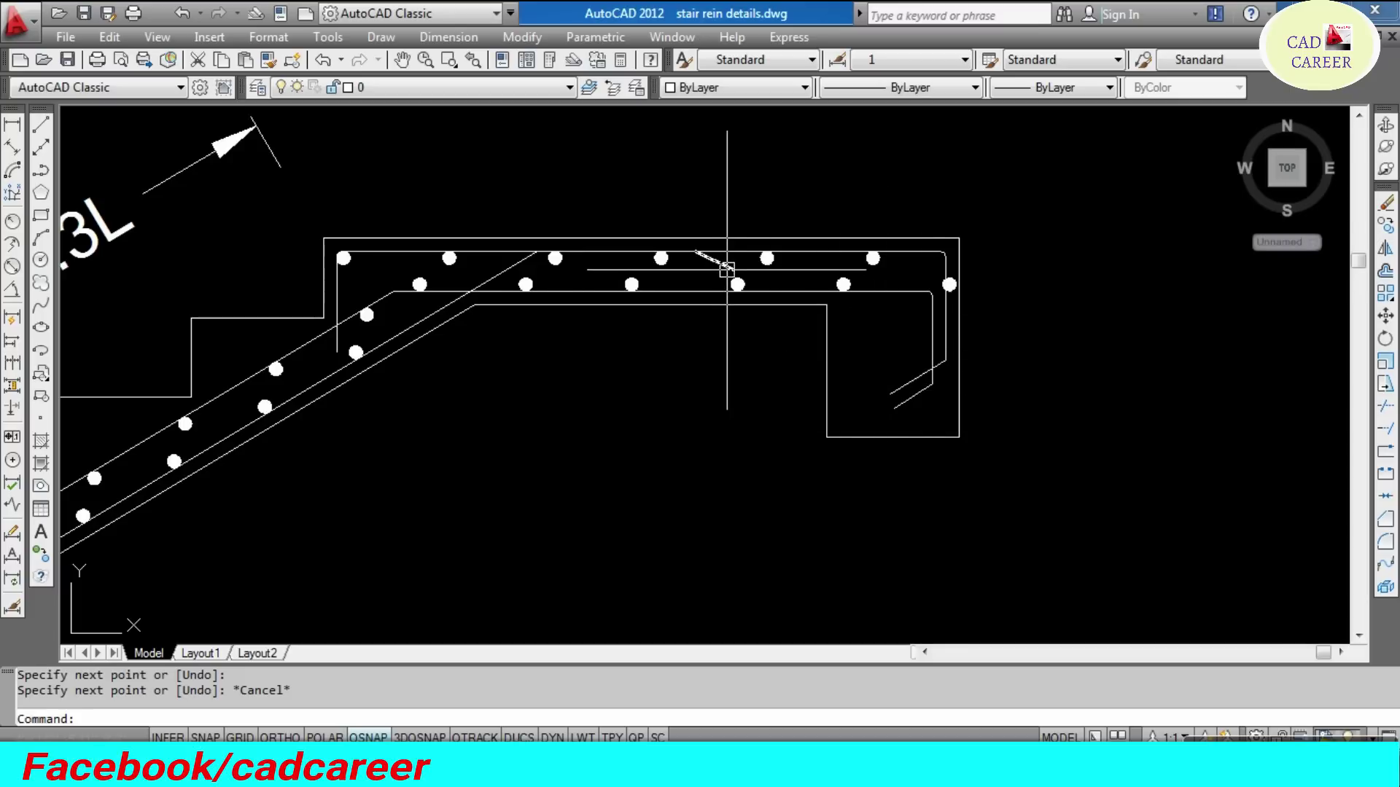
left_click_drag(767, 258, 758, 298)
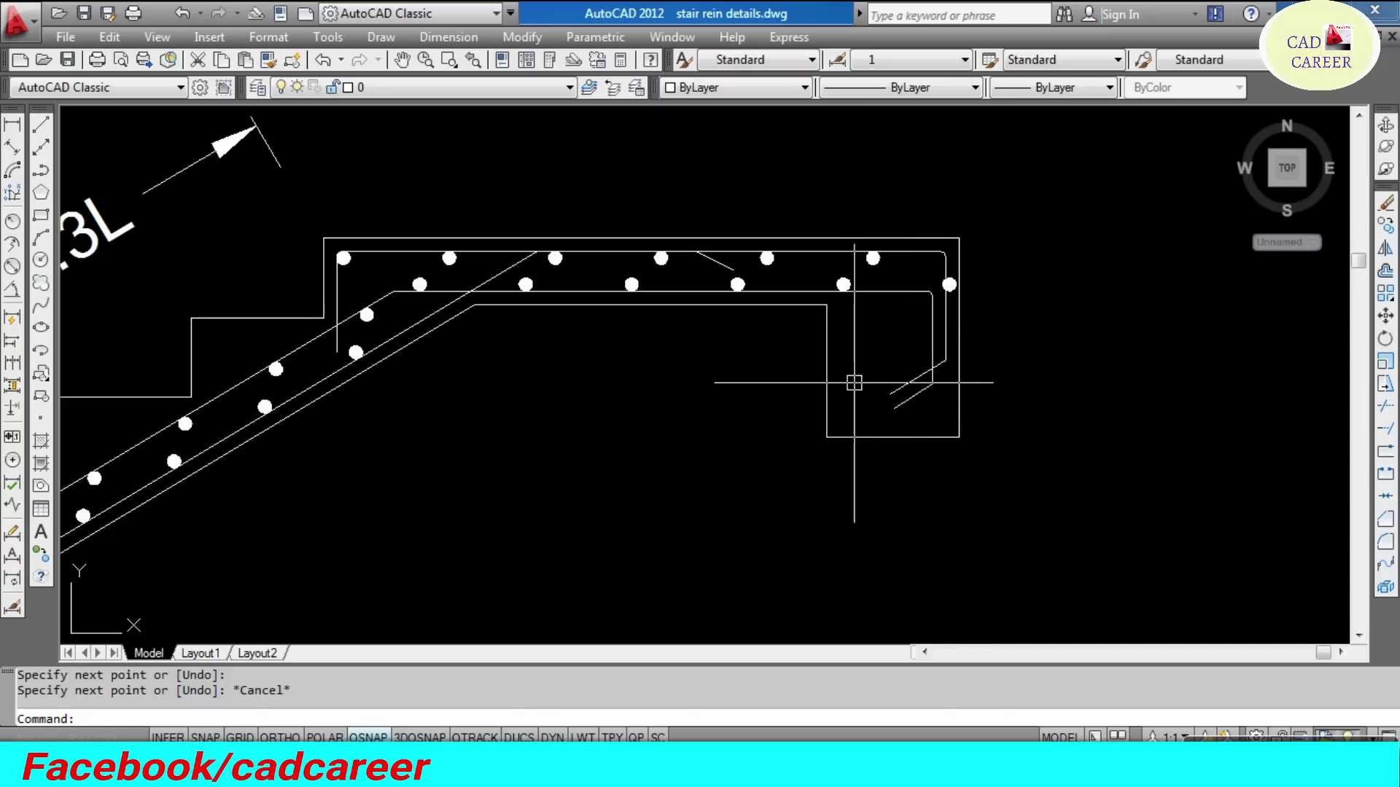
scroll(950, 282, "up", 3)
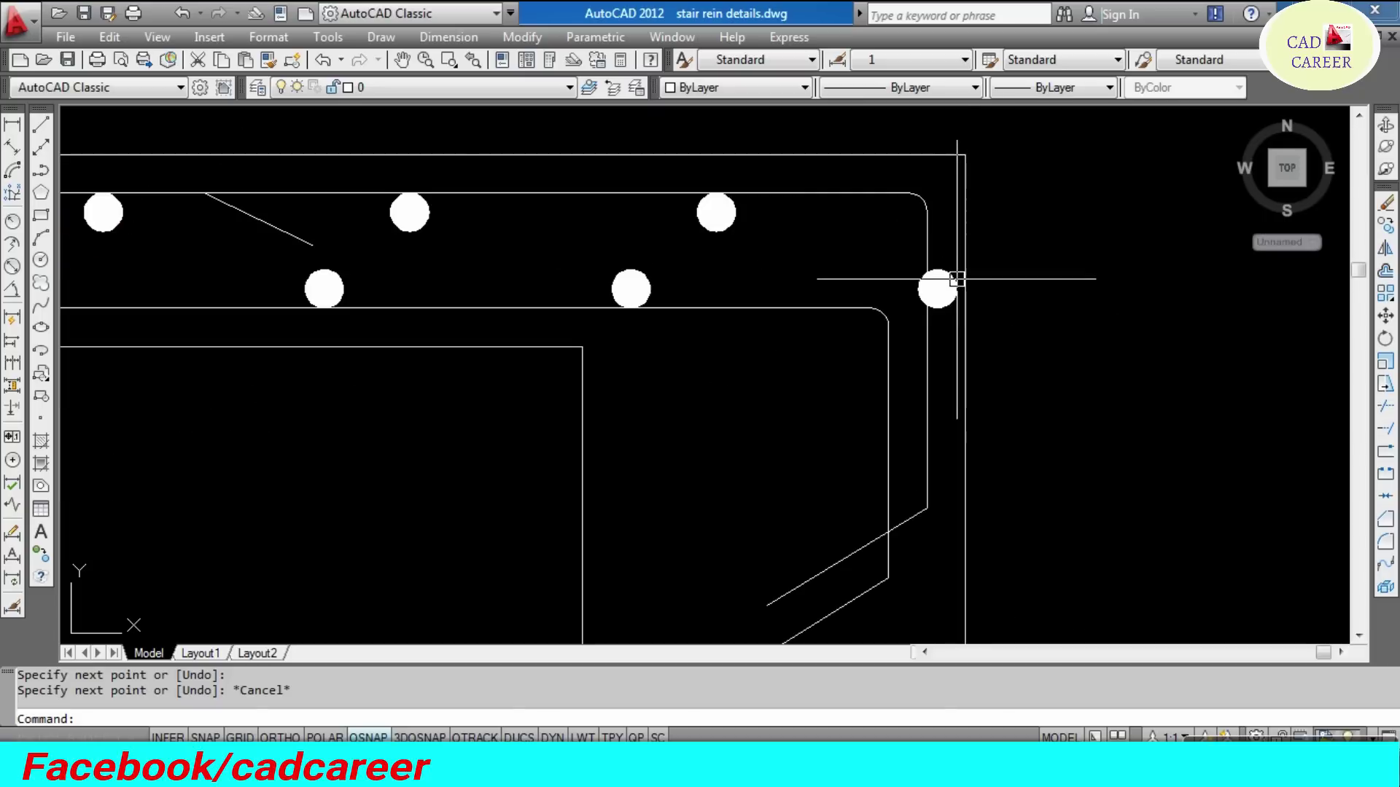
scroll(938, 275, "up", 5)
left_click(909, 352)
- Erase the stray rebar dot and trim the bottom beam's top edge inside the slab
key("Delete")
scroll(925, 287, "down", 5)
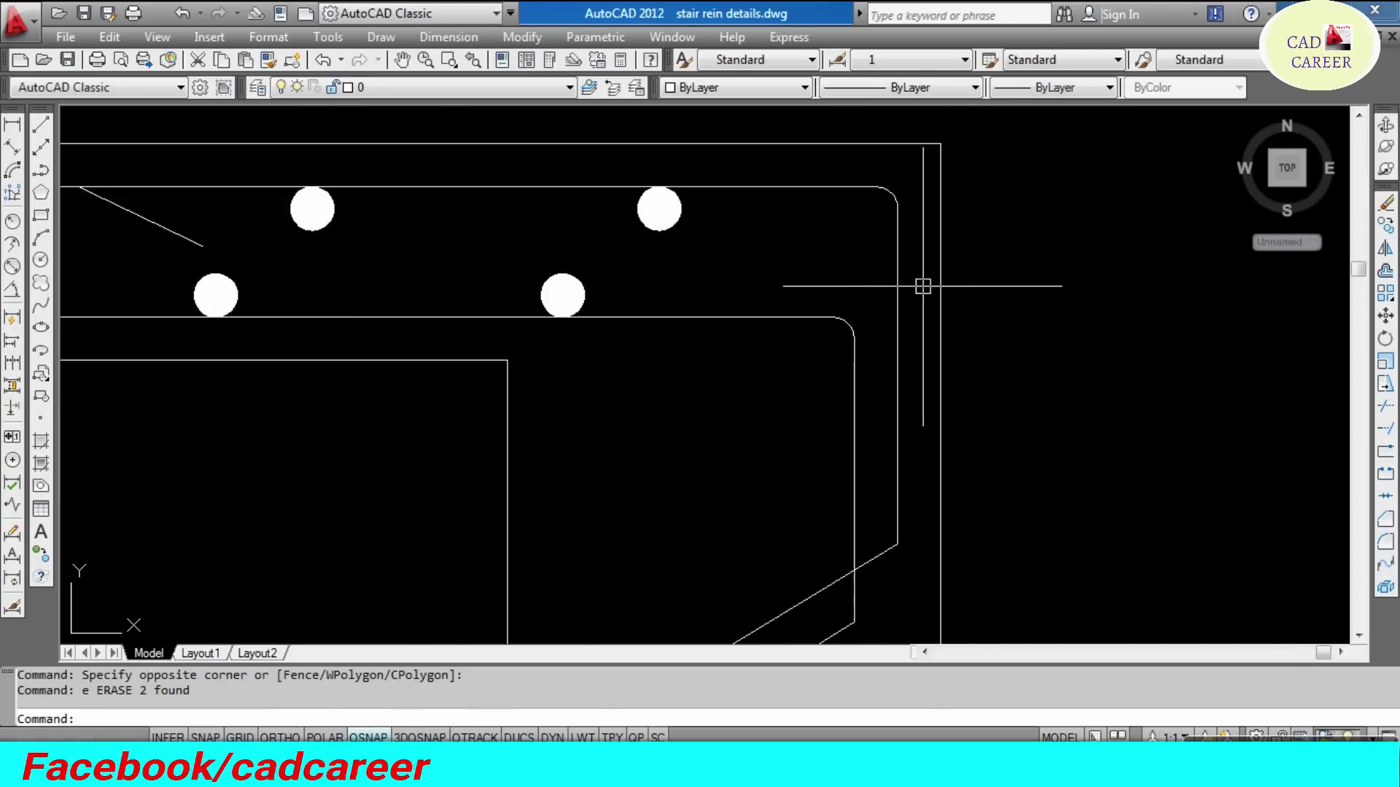
scroll(969, 306, "down", 3)
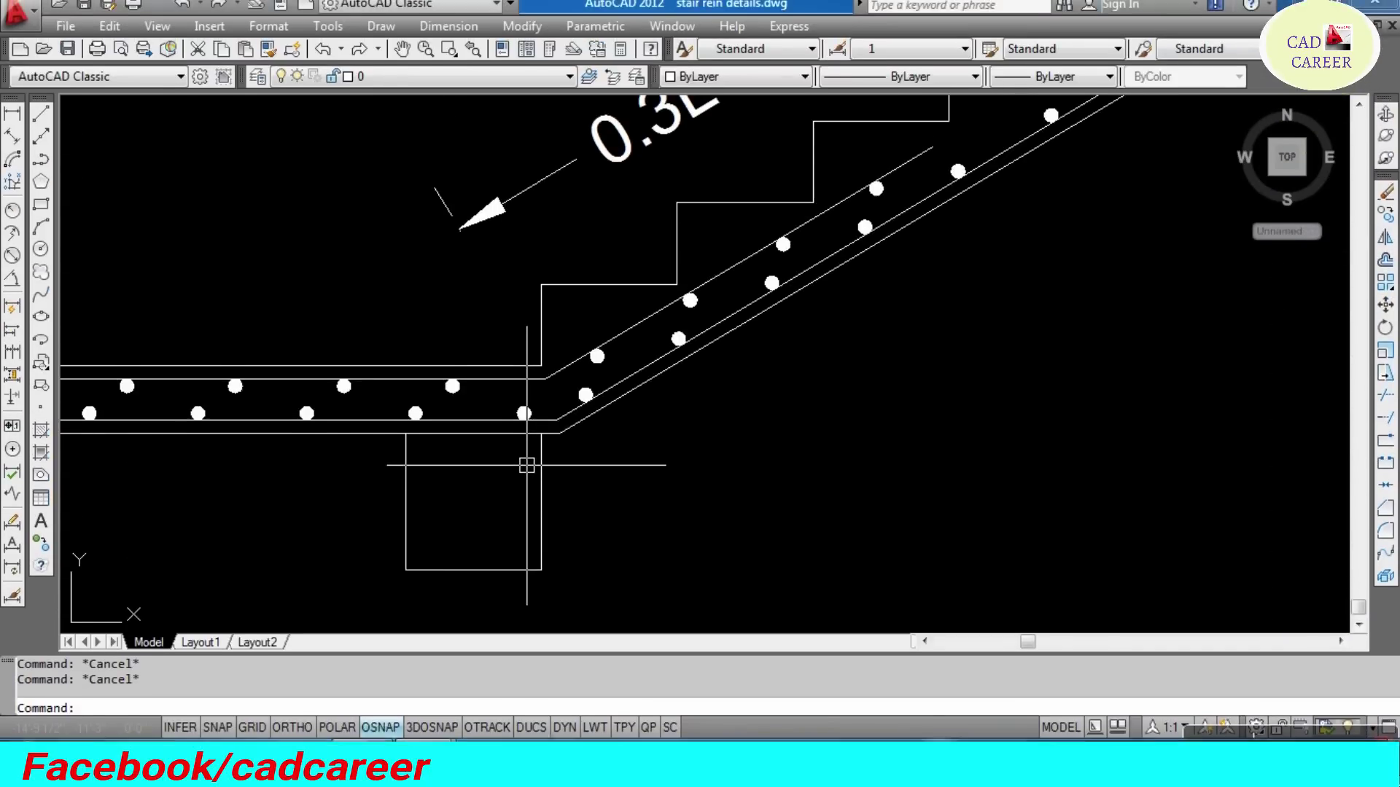
type("tr")
key("Return")
left_click(572, 462)
left_click(368, 529)
key("Return")
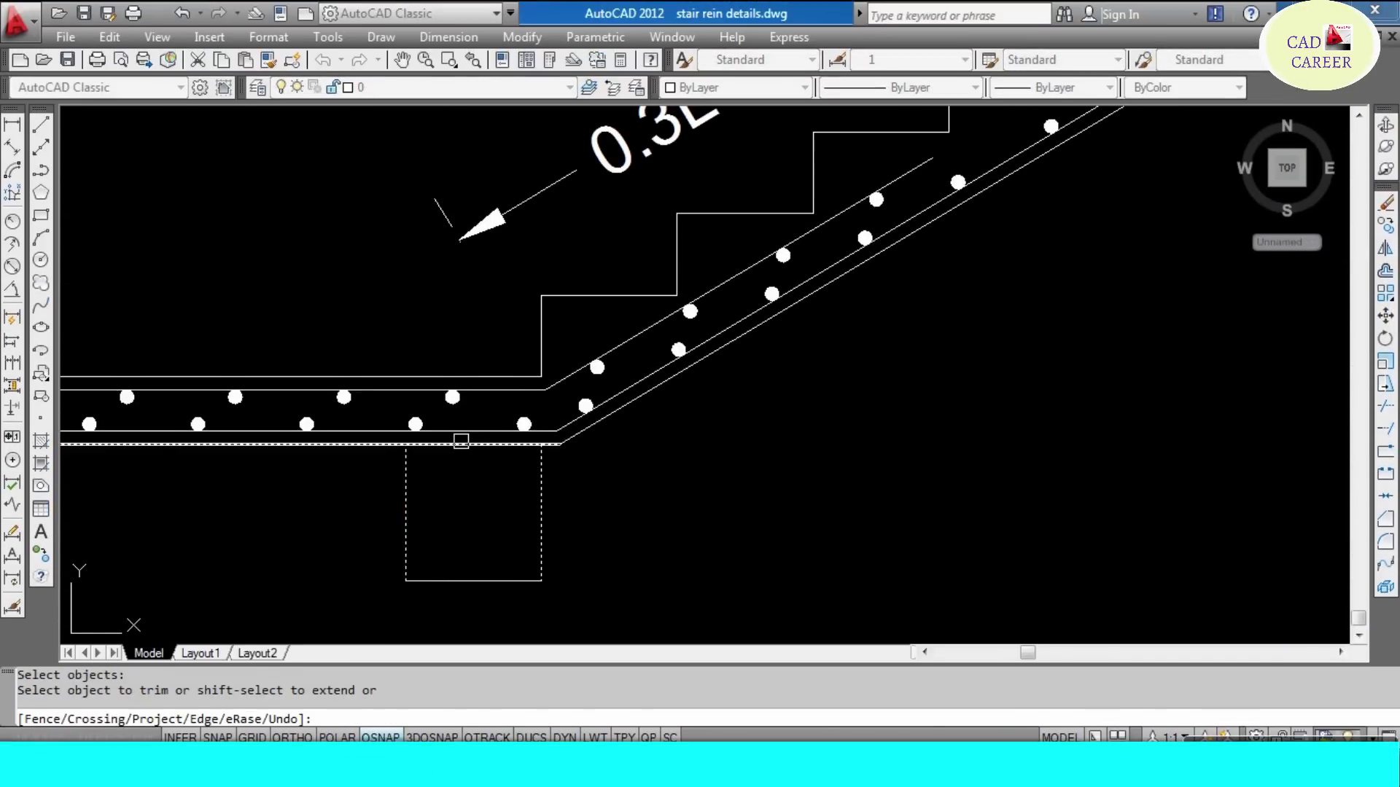
left_click(460, 441)
key("Escape")
- Extend the slab's lower line to the beam's right edge
type("ex")
key("Return")
left_click(549, 486)
key("Return")
left_click(570, 437)
key("Escape")
key("Escape")
- Erase the leftover short horizontal line at the bottom beam
scroll(554, 446, "up", 6)
left_click(533, 436)
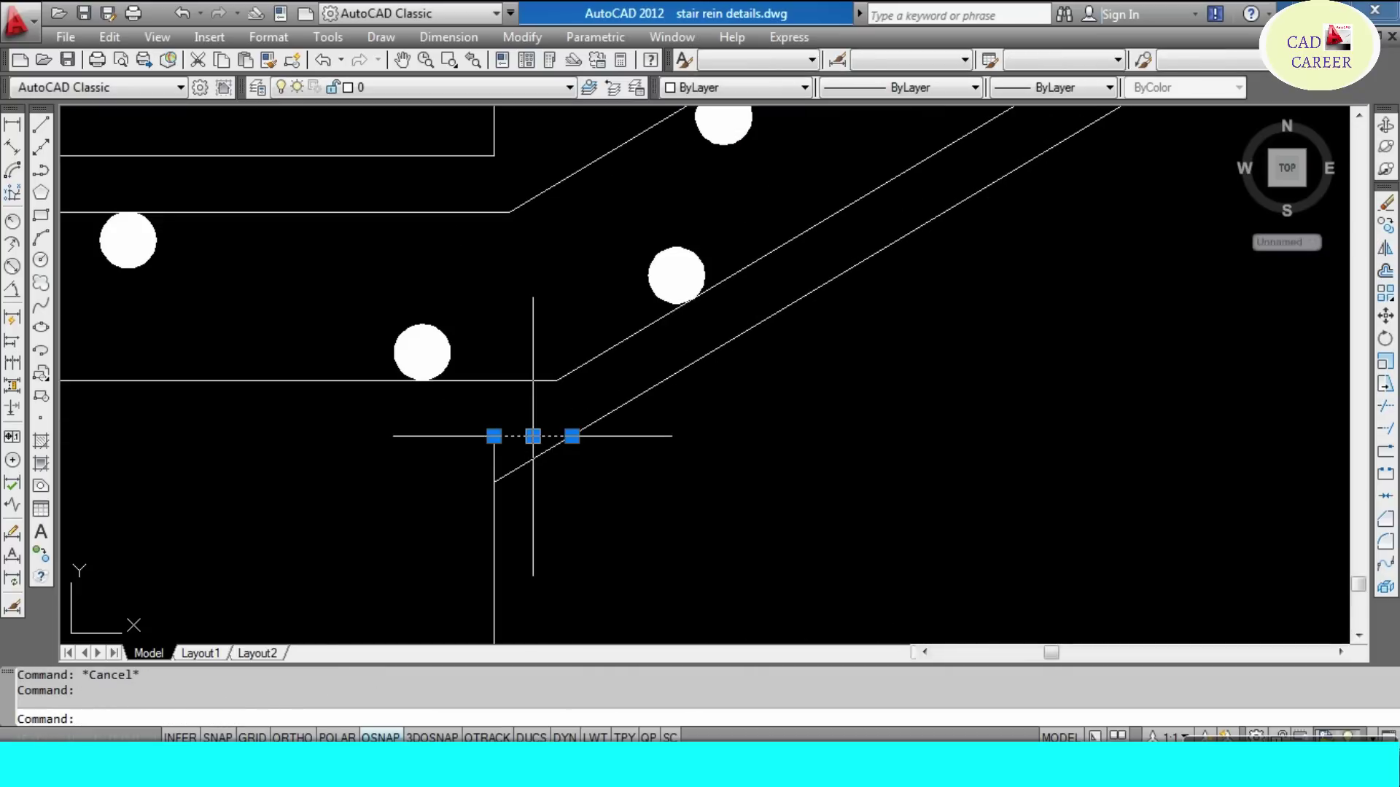
type("e")
key("Return")
type("r")
key("Return")
key("Return")
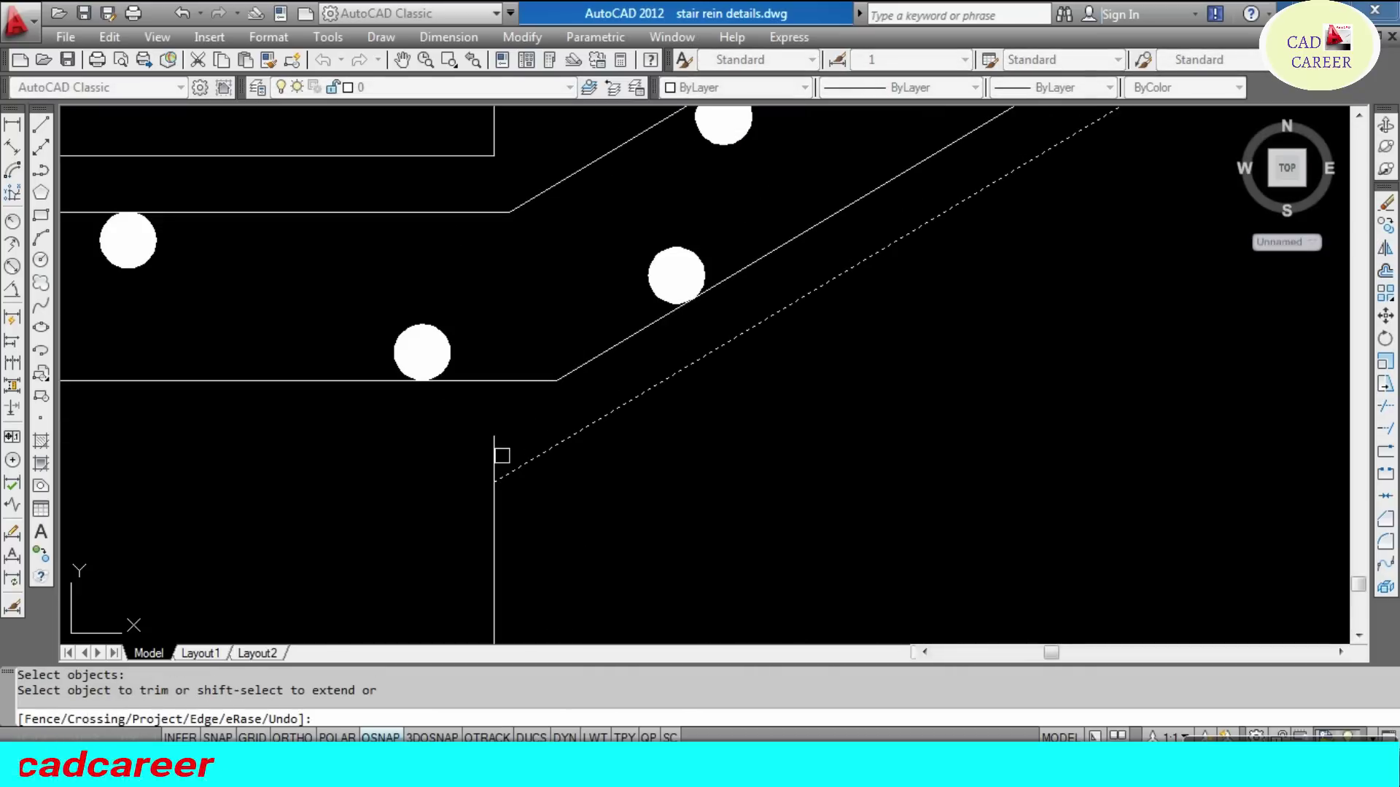
key("Escape")
key("Escape")
scroll(521, 426, "down", 5)
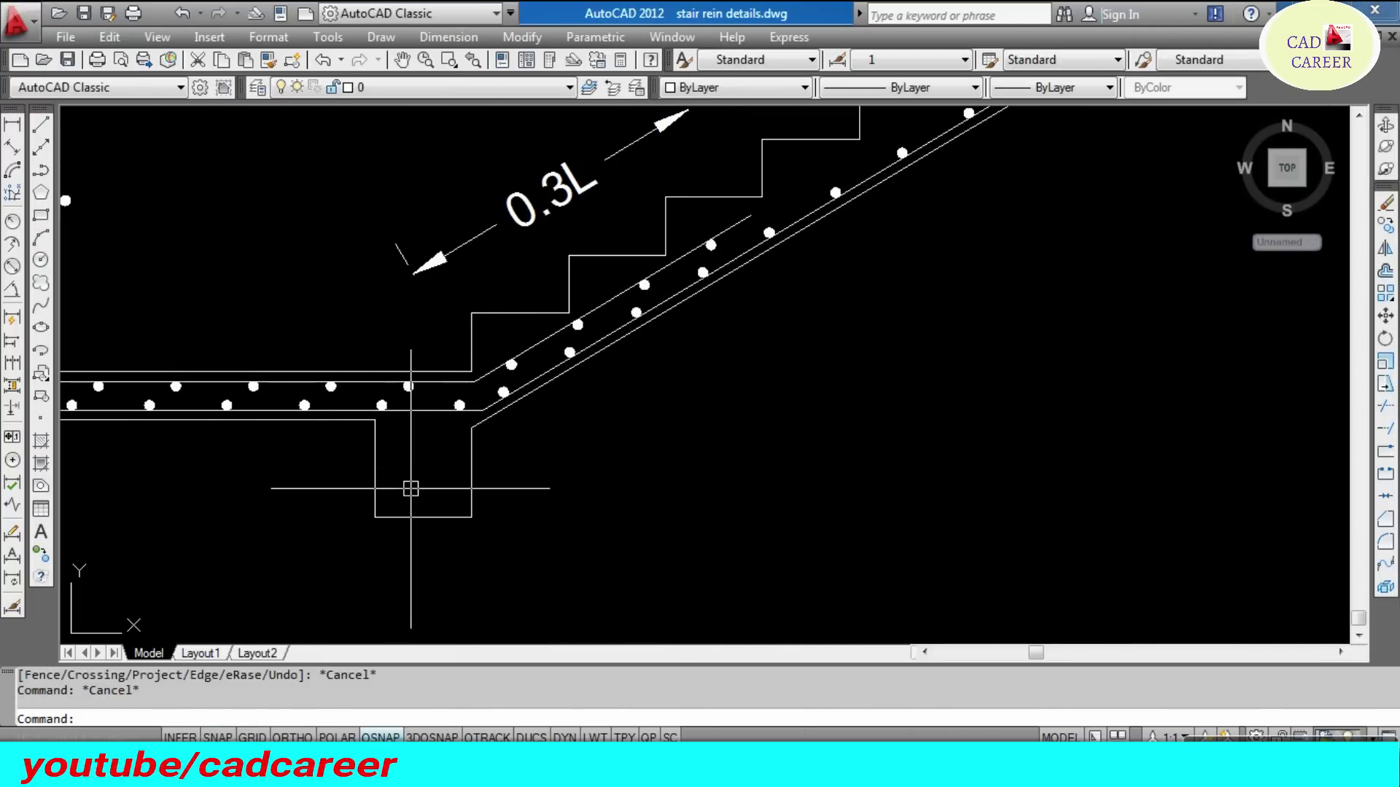
scroll(450, 424, "down", 3)
scroll(436, 460, "up", 3)
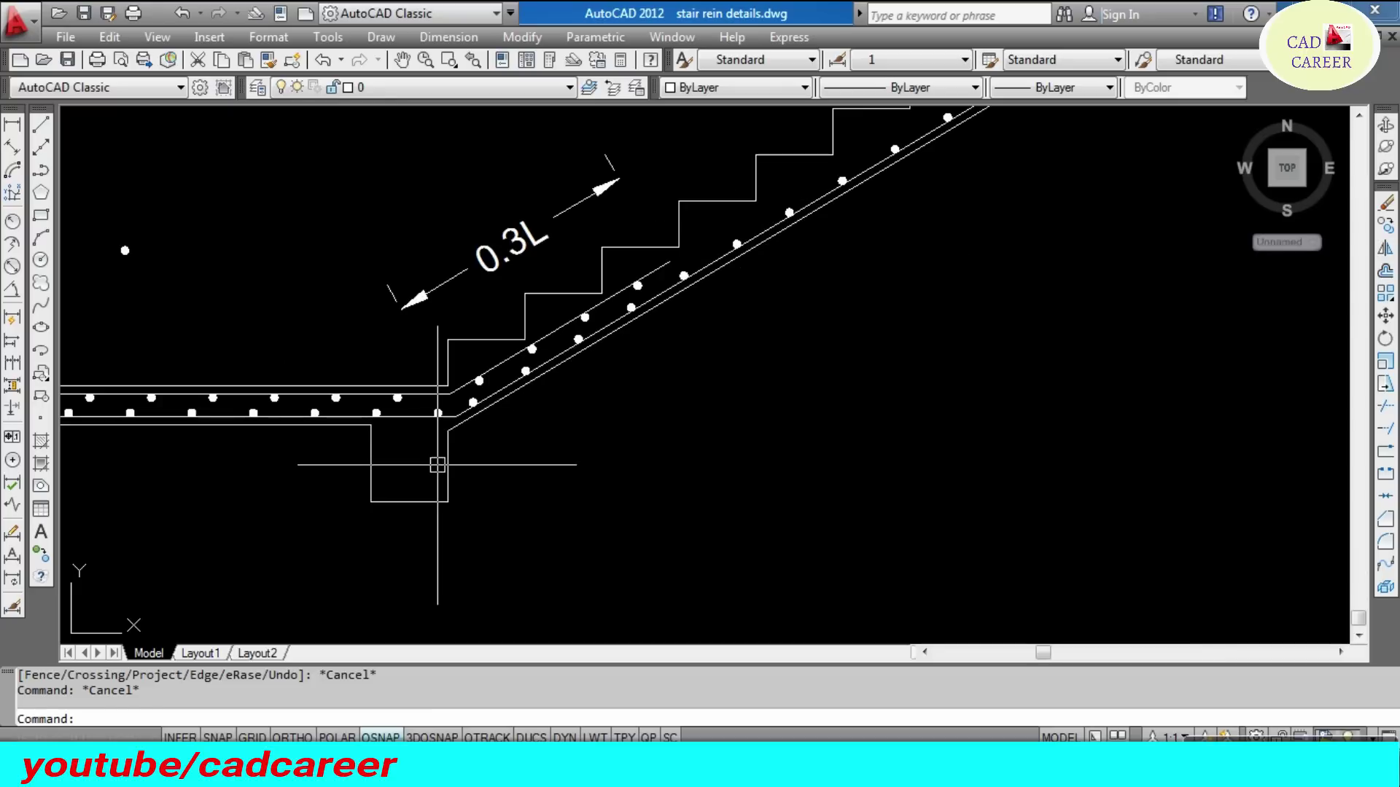
key("Escape")
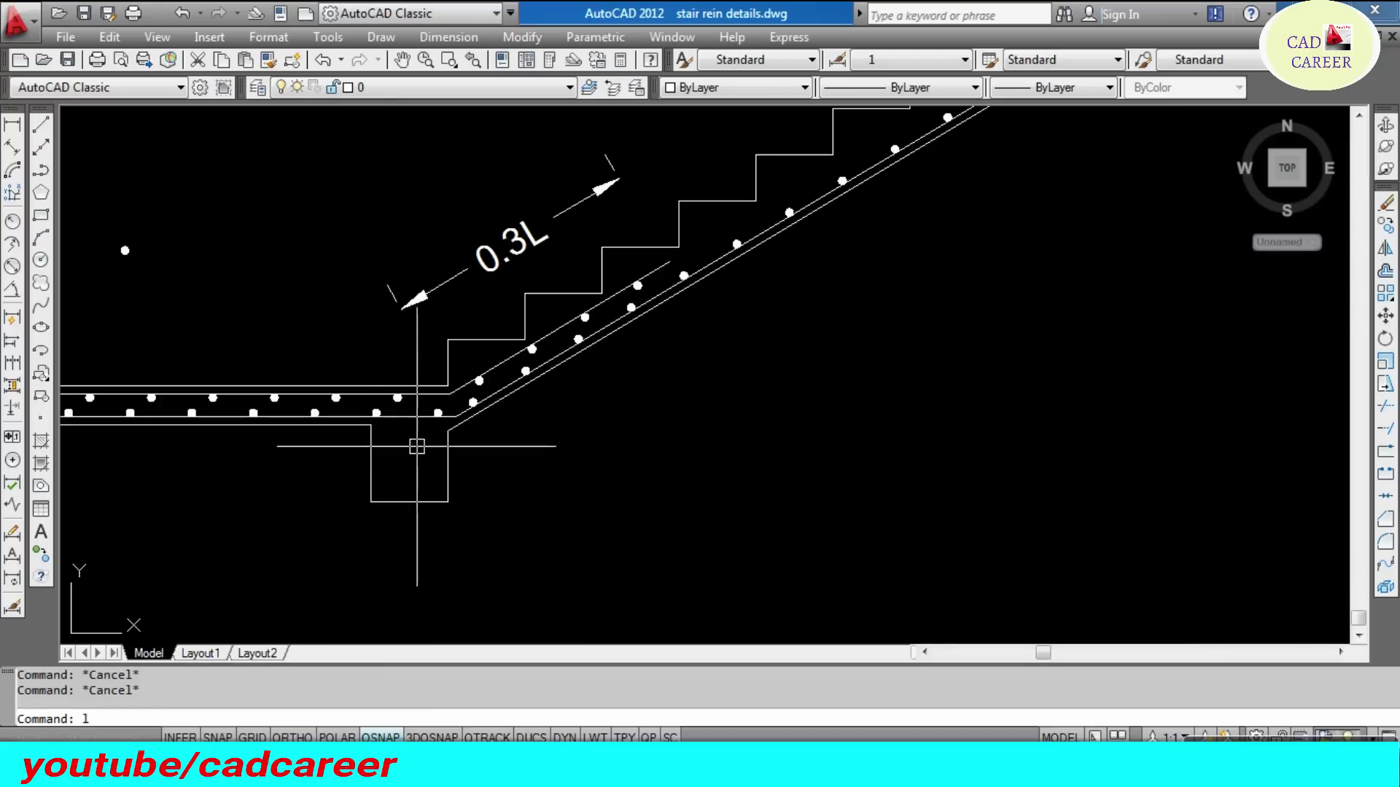
- Draw two crossing diagonal lines inside the bottom beam box
key("Return")
left_click(447, 502)
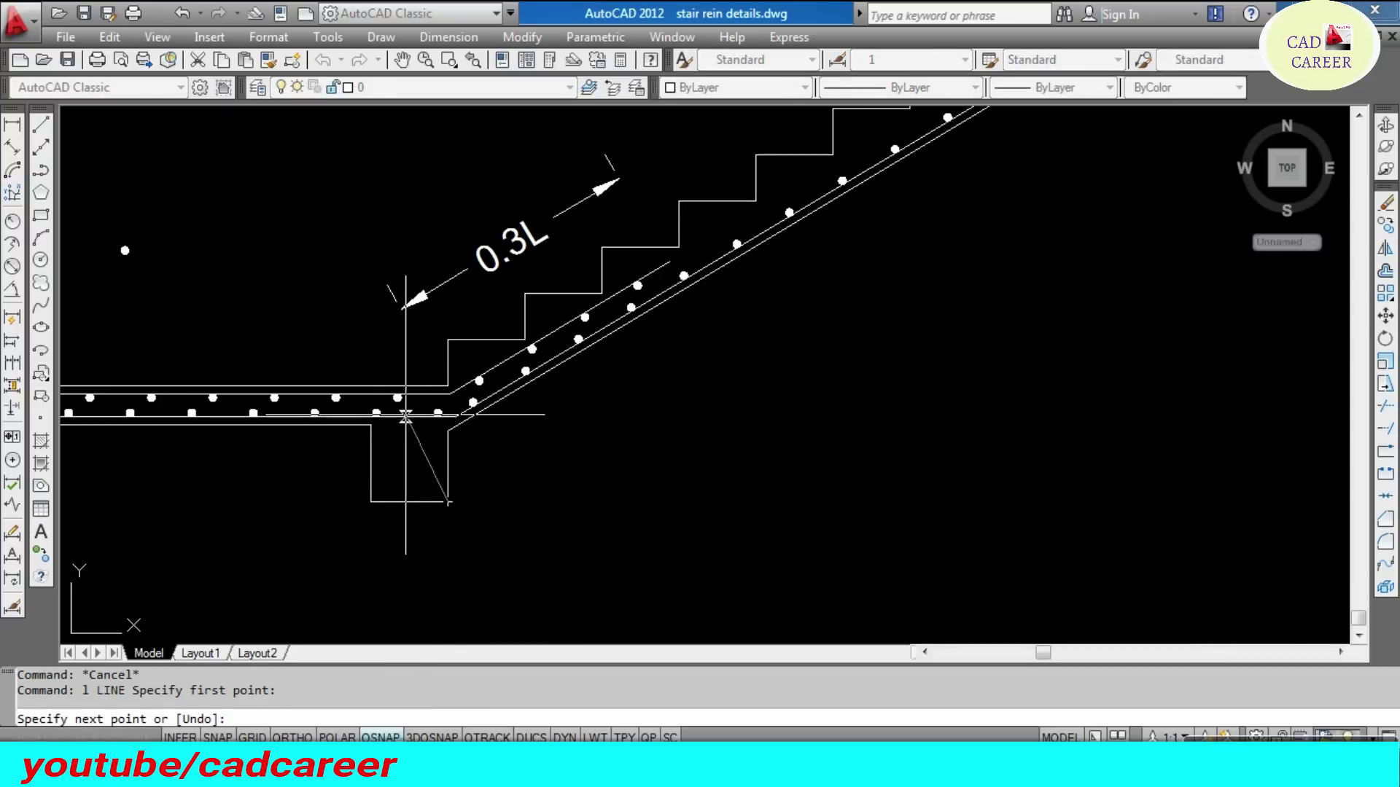
left_click(367, 385)
key("Escape")
key("Return")
left_click(446, 392)
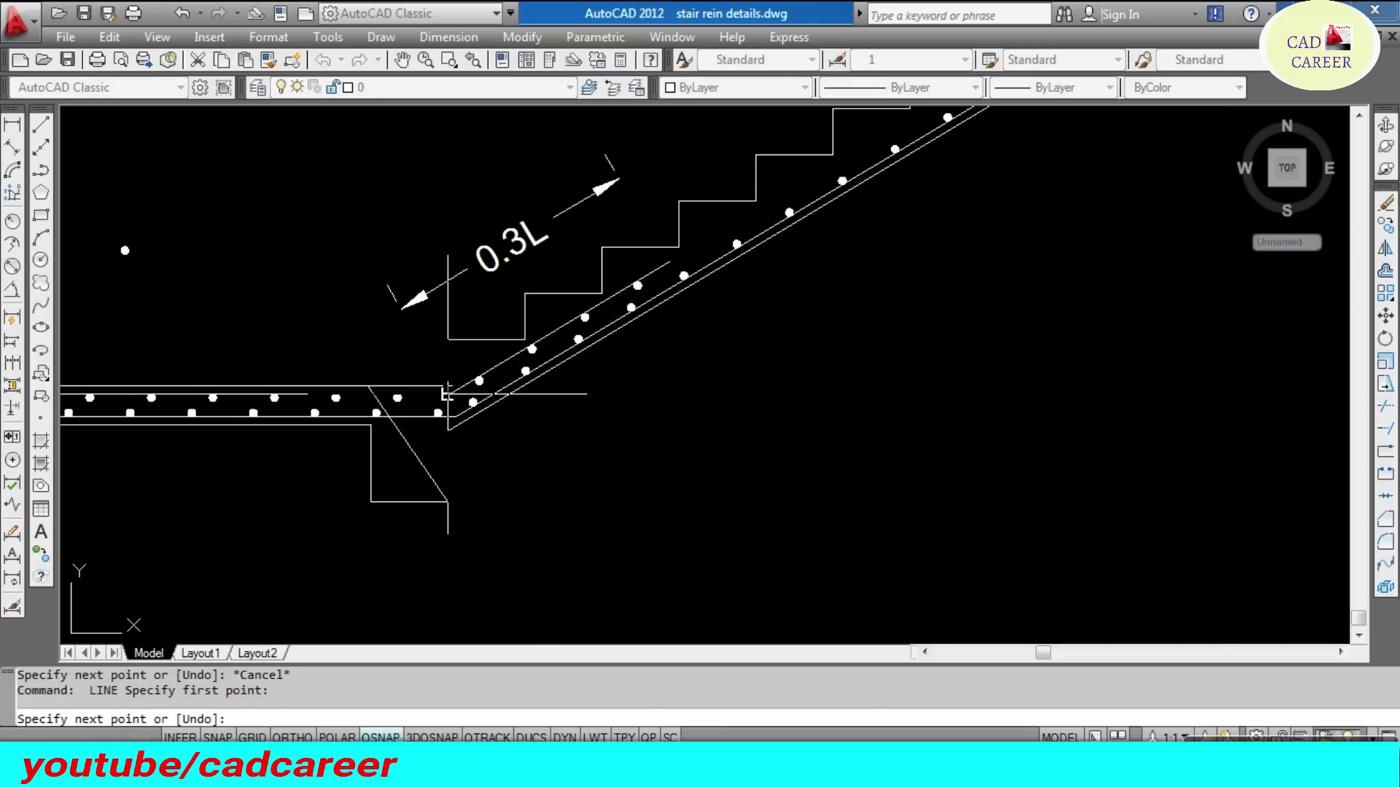
left_click(371, 501)
key("Escape")
- Give the bottom beam's diagonals the HIDDEN2 dashed linetype
left_click(426, 449)
left_click(379, 474)
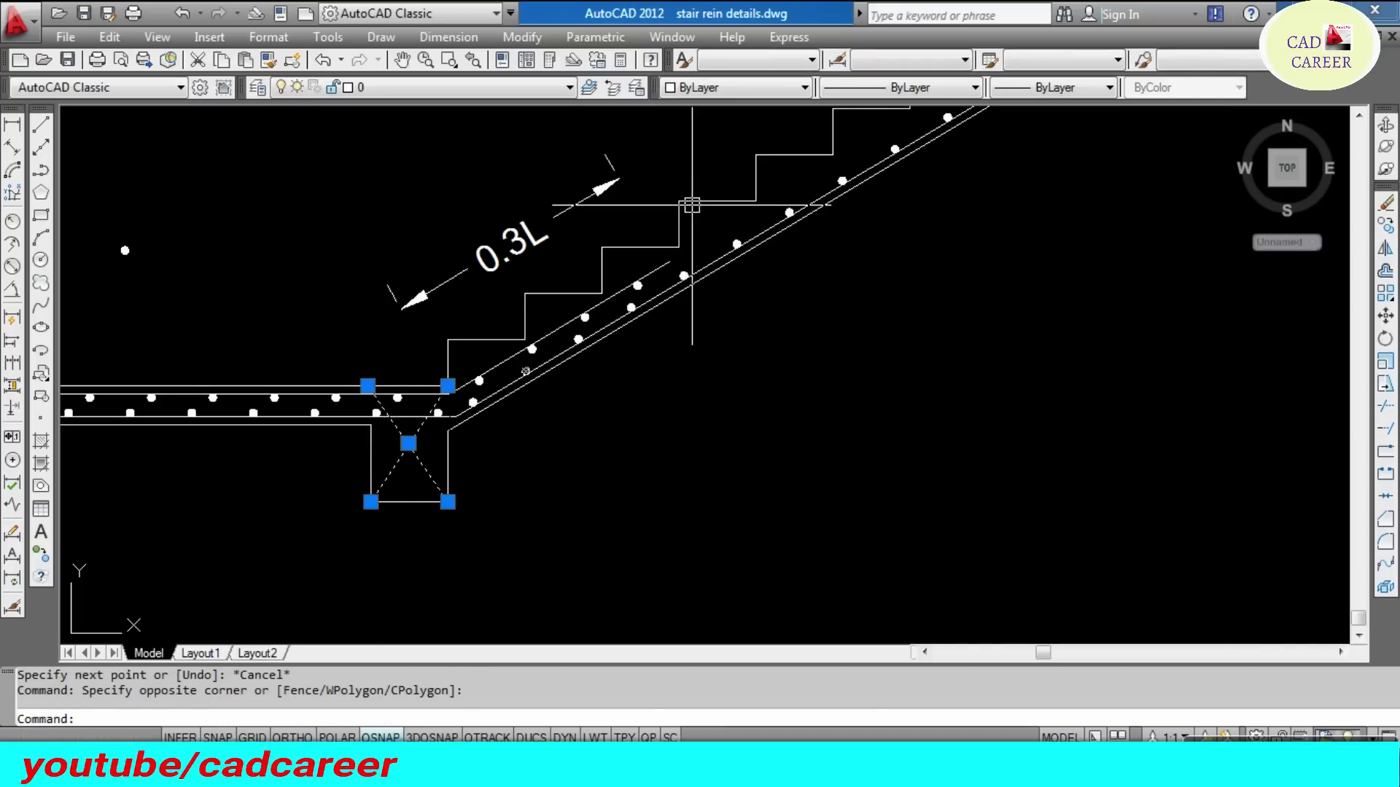
left_click(913, 95)
left_click(908, 174)
key("Escape")
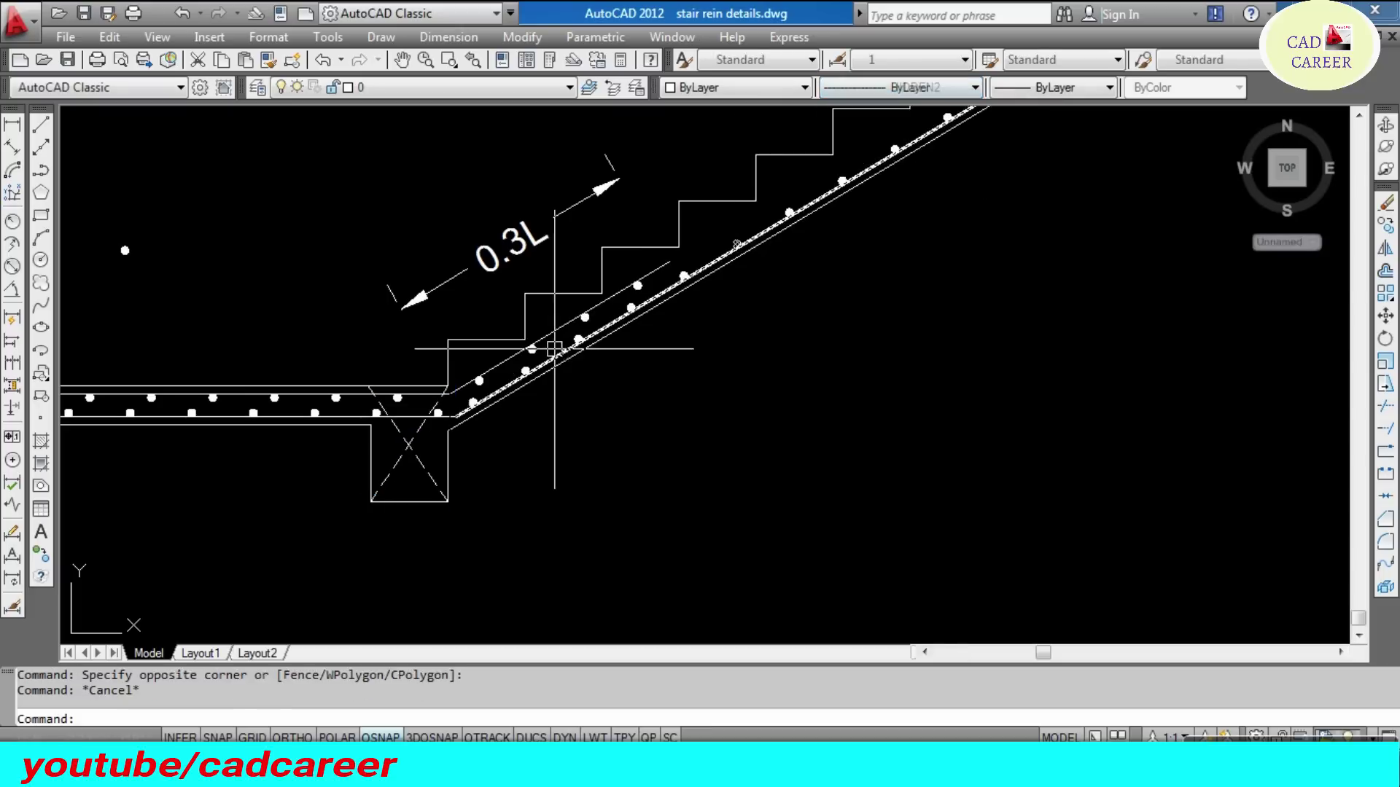
key("Escape")
scroll(304, 465, "down", 3)
scroll(838, 266, "up", 5)
scroll(619, 356, "up", 5)
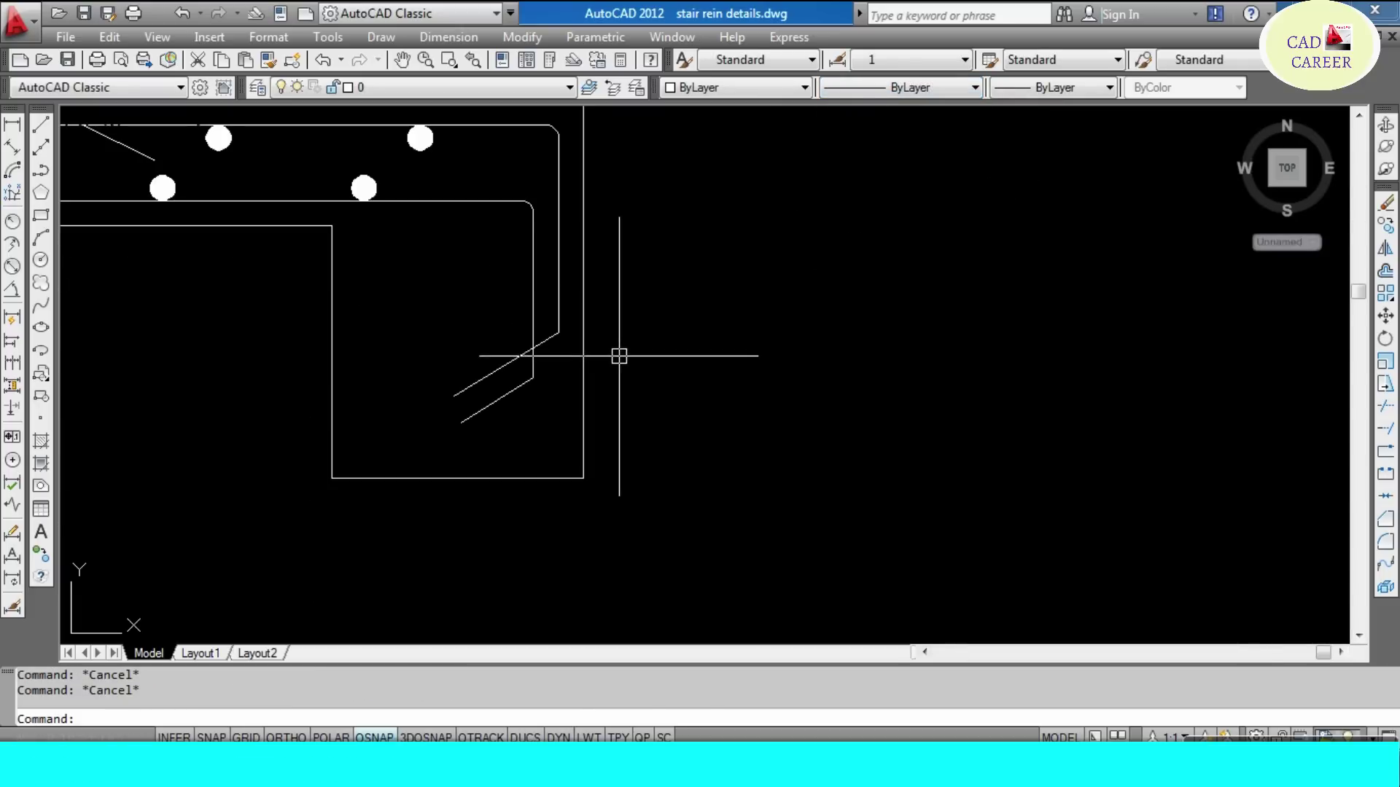
type("l")
- Draw two crossing diagonal lines inside the top beam box
key("Return")
left_click(583, 479)
scroll(549, 409, "down", 5)
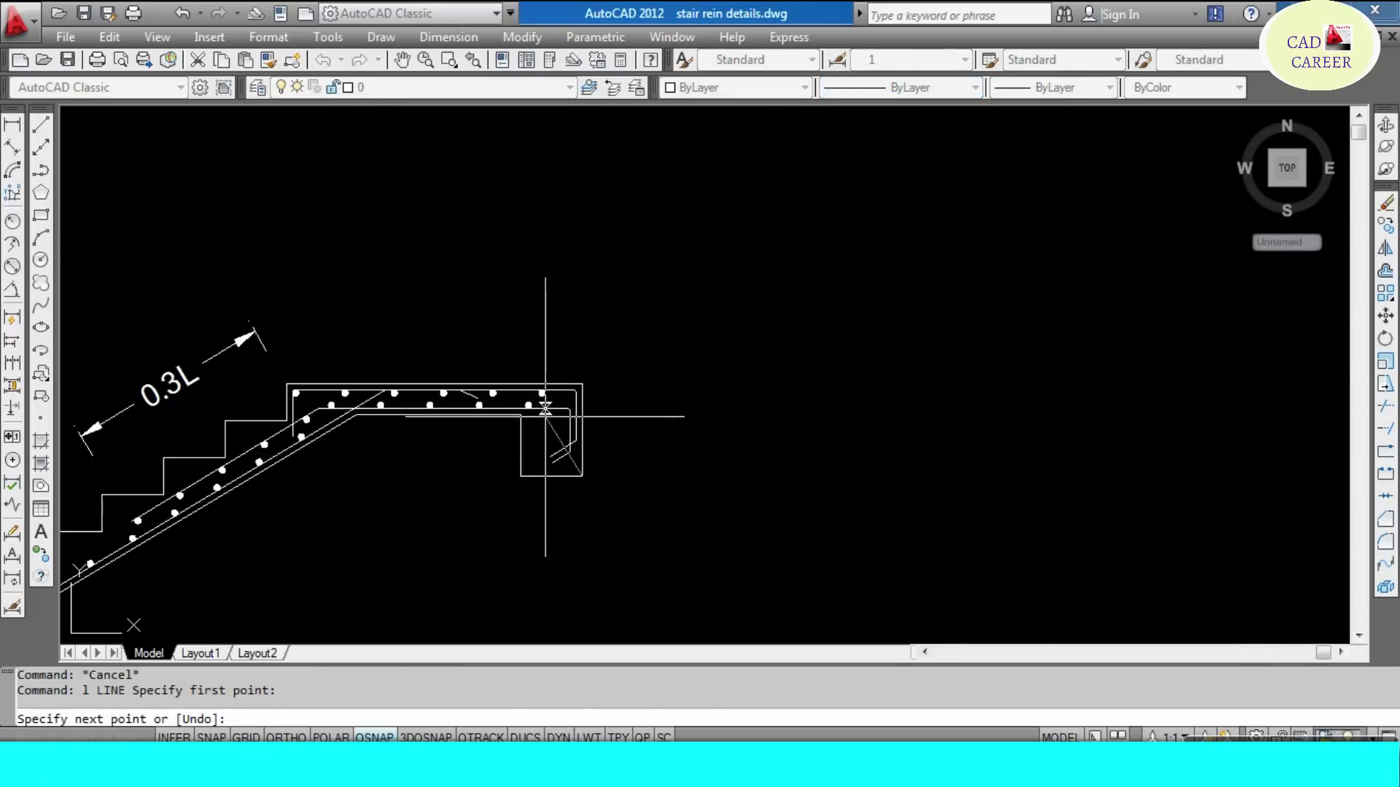
scroll(498, 366, "up", 5)
key("Escape")
key("Return")
left_click(662, 369)
scroll(627, 408, "down", 3)
scroll(588, 437, "up", 4)
left_click(550, 510)
key("Escape")
- Give the top beam's diagonals the HIDDEN2 dashed linetype
left_click(678, 379)
left_click(621, 357)
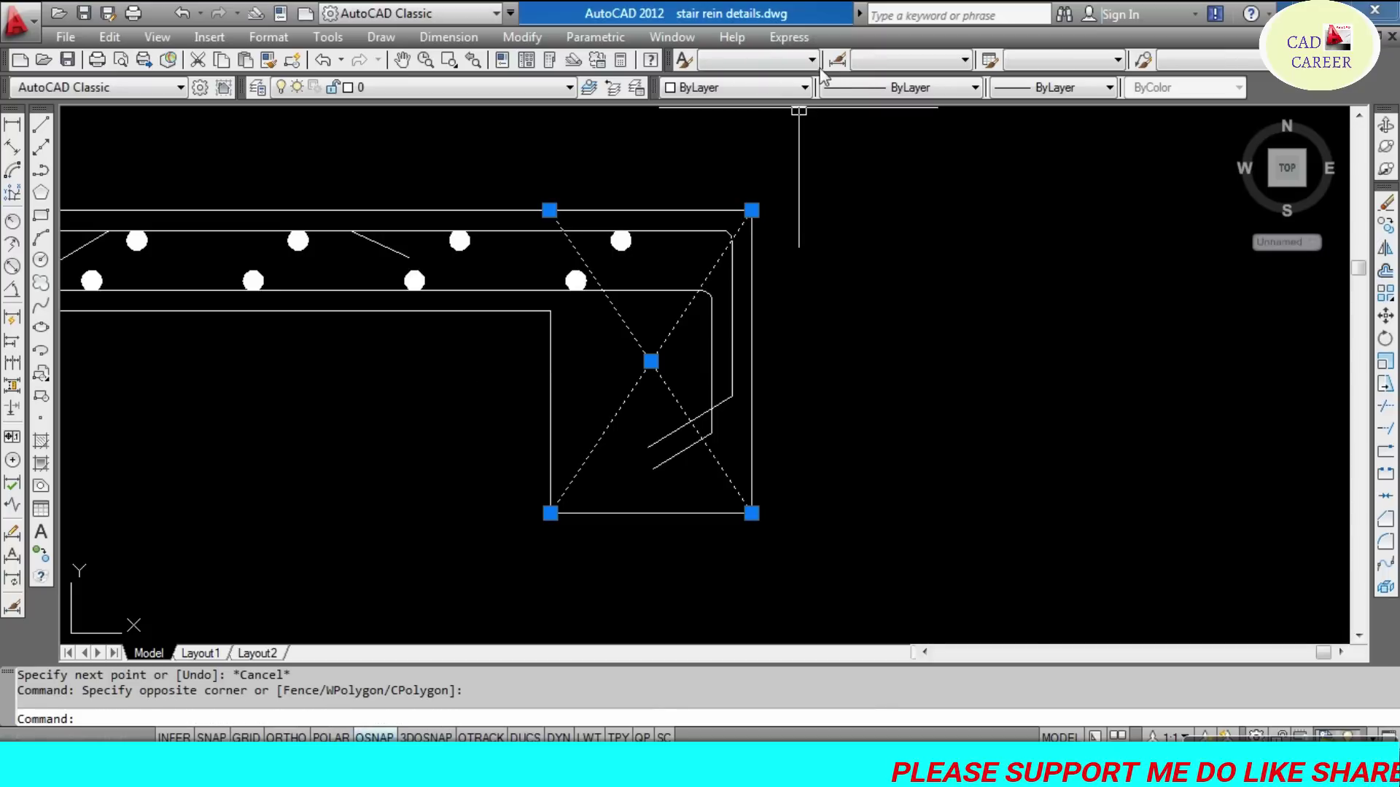
left_click(974, 88)
left_click(915, 174)
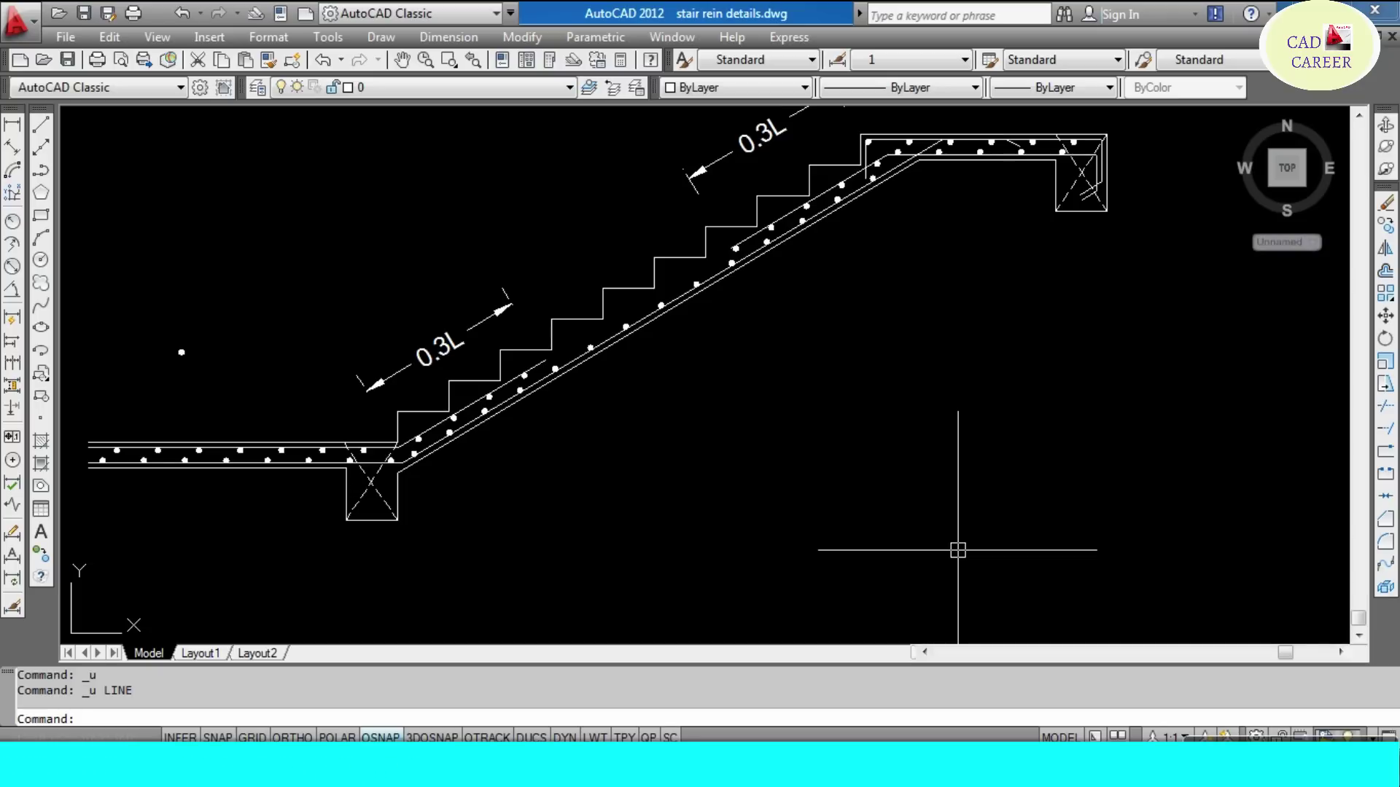
- Draw a leader line from a point below the slab up to a rebar dot
scroll(395, 468, "up", 3)
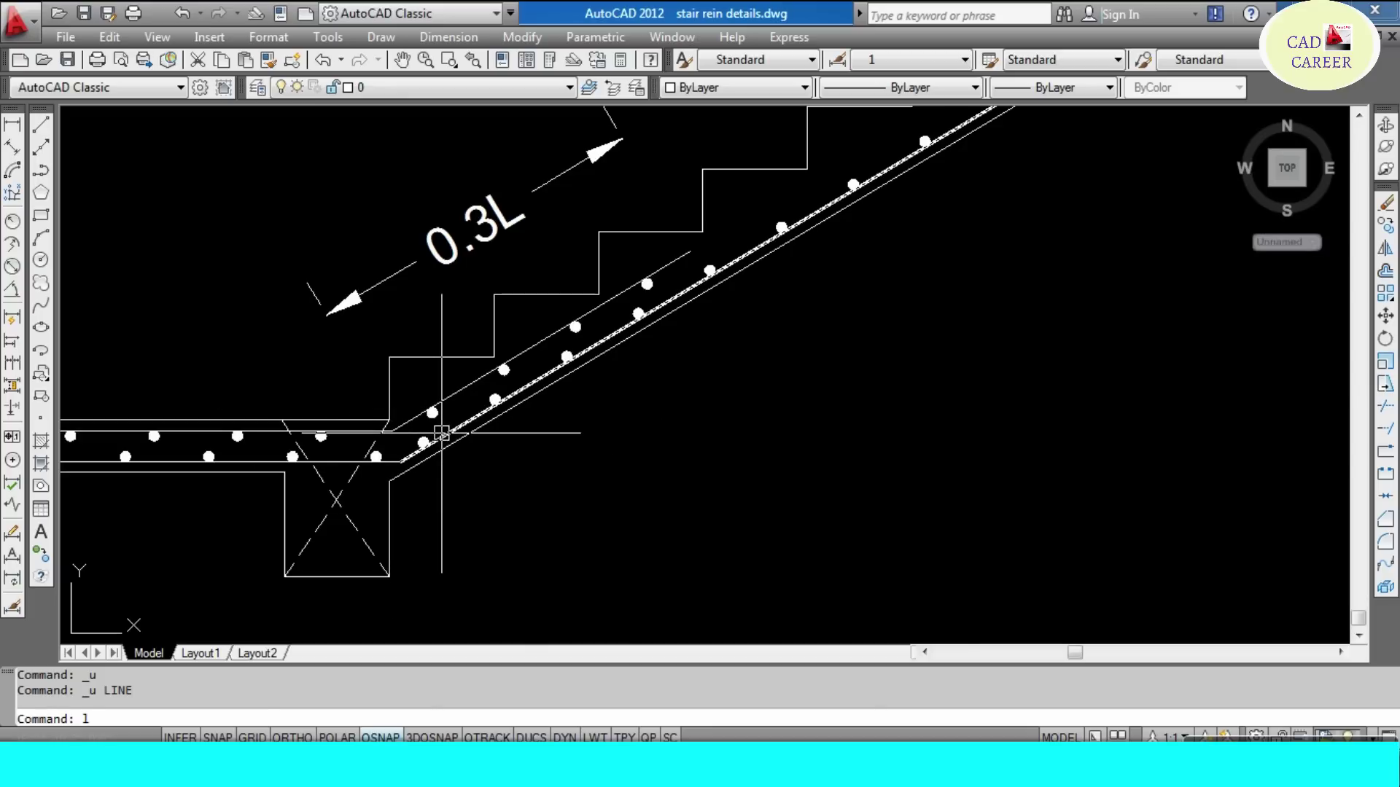
key("Return")
scroll(481, 379, "up", 4)
scroll(455, 366, "down", 1)
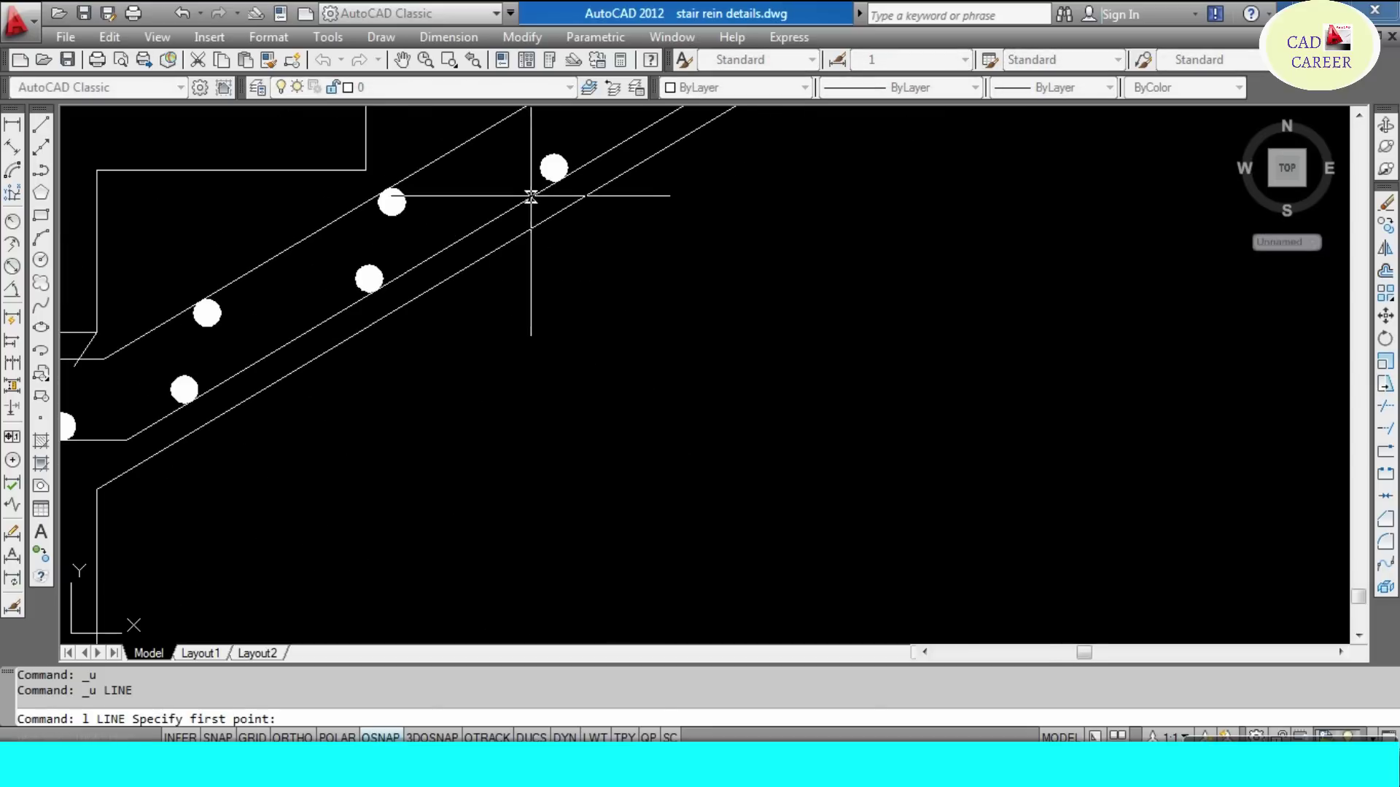
left_click(597, 538)
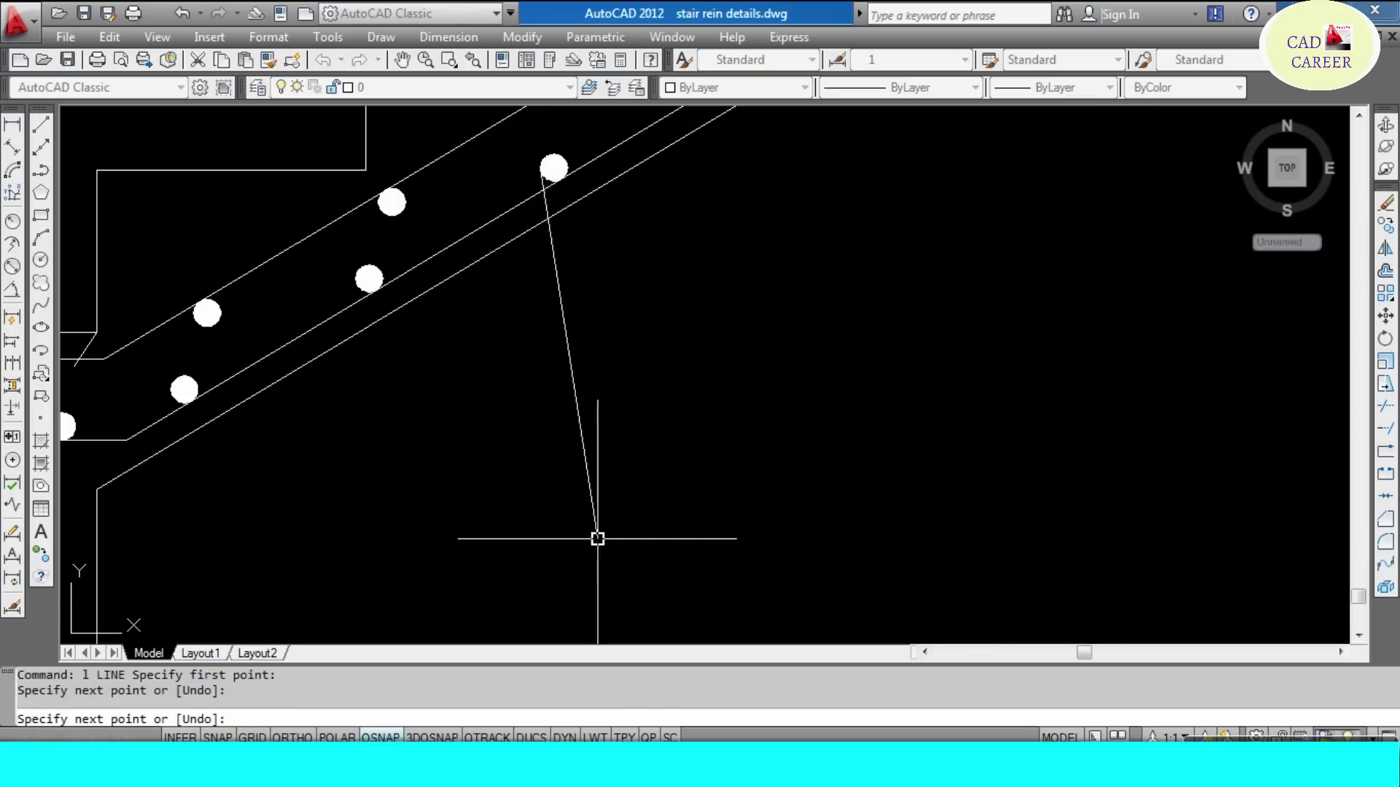
scroll(413, 299, "up", 4)
left_click(357, 277)
scroll(357, 277, "down", 5)
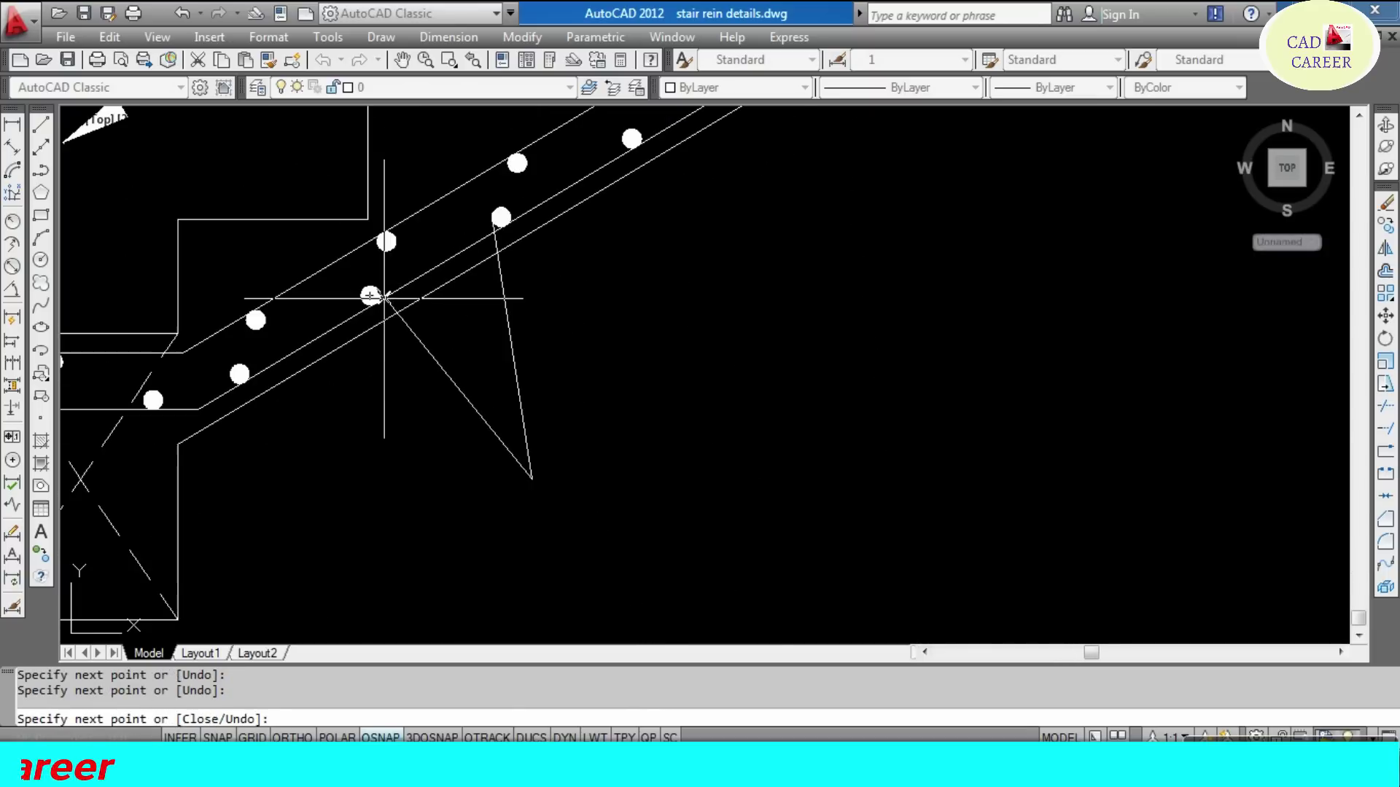
scroll(286, 355, "up", 2)
key("Escape")
- Draw another leader from the common meeting point to a third rebar dot
key("Return")
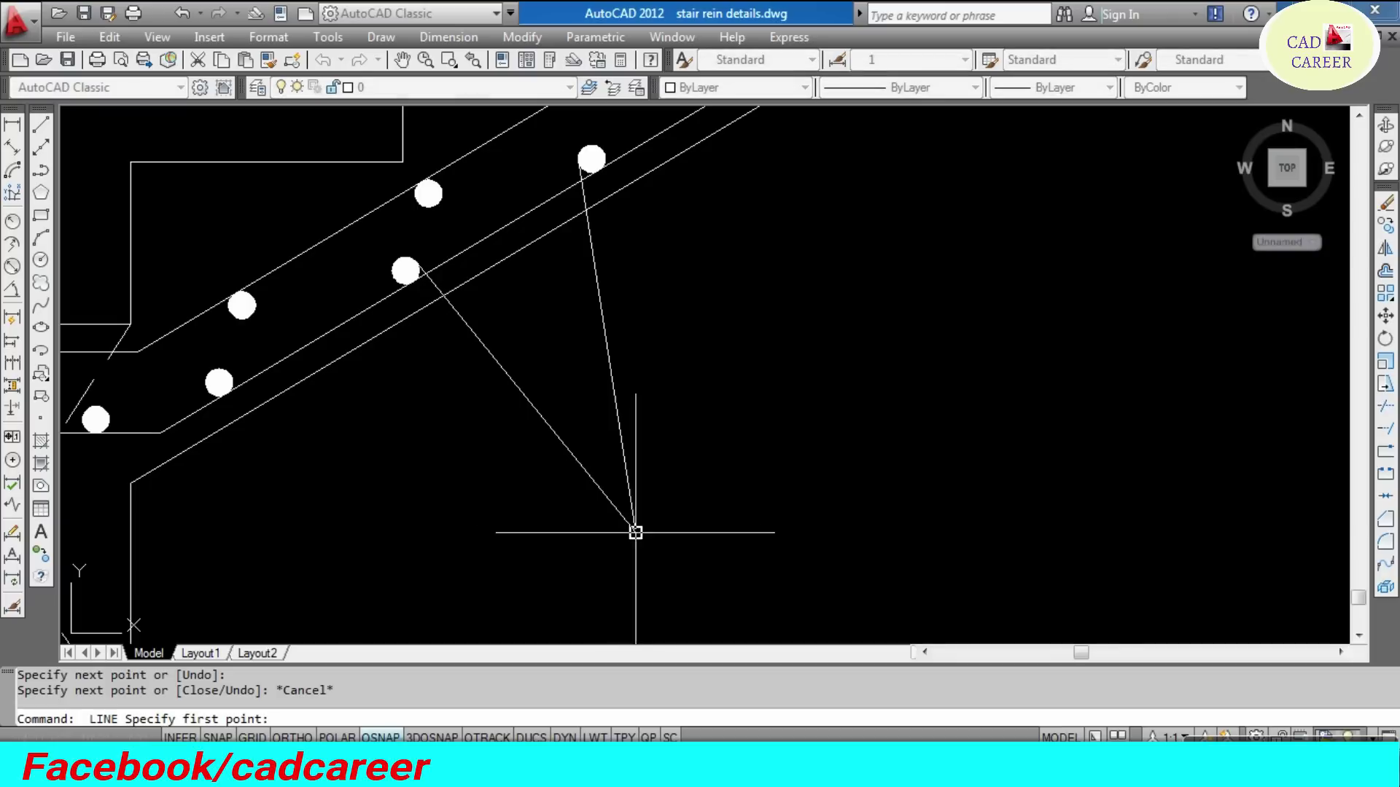
left_click(635, 533)
scroll(266, 317, "up", 4)
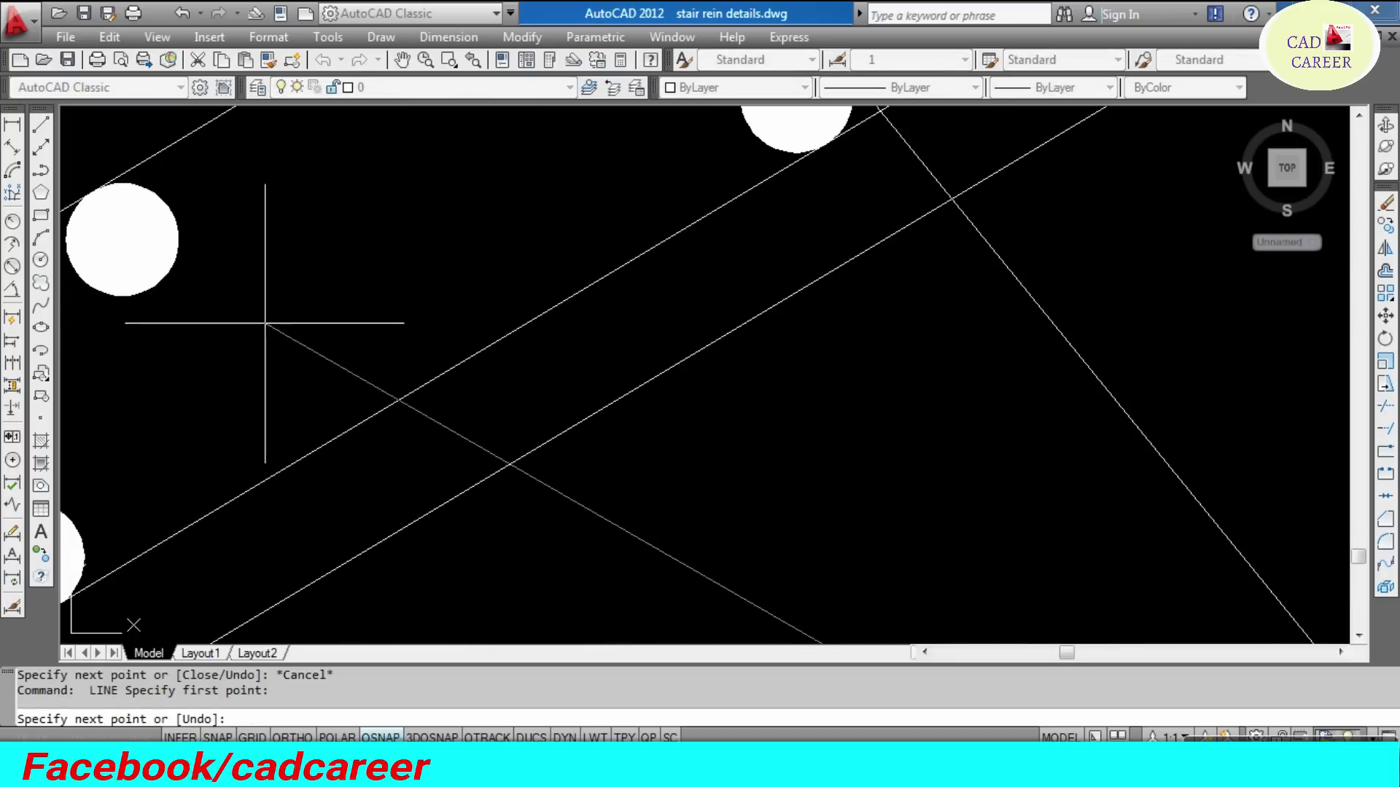
left_click(162, 280)
scroll(162, 280, "down", 4)
key("Escape")
scroll(397, 263, "up", 2)
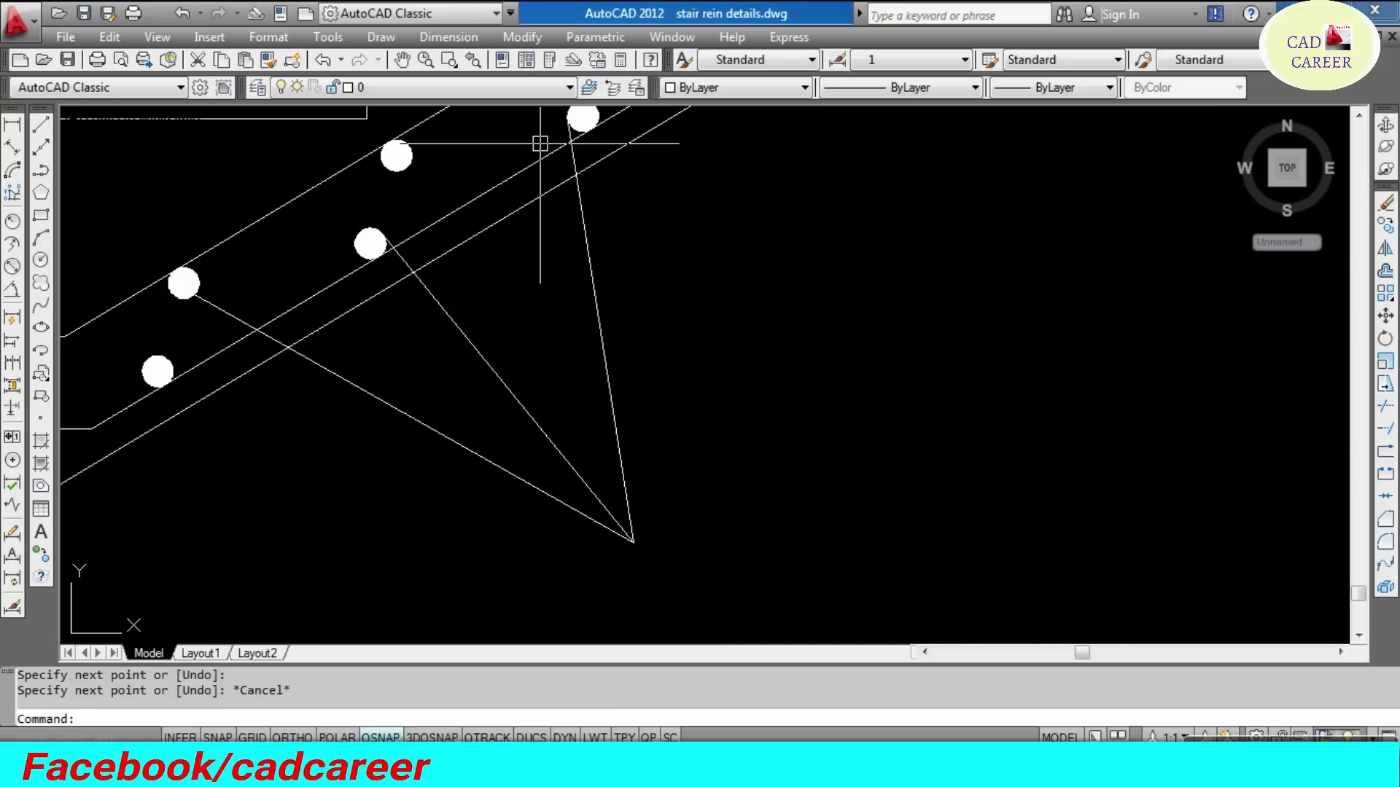
scroll(249, 285, "down", 2)
scroll(402, 346, "down", 2)
key("Escape")
key("Escape")
scroll(416, 396, "up", 2)
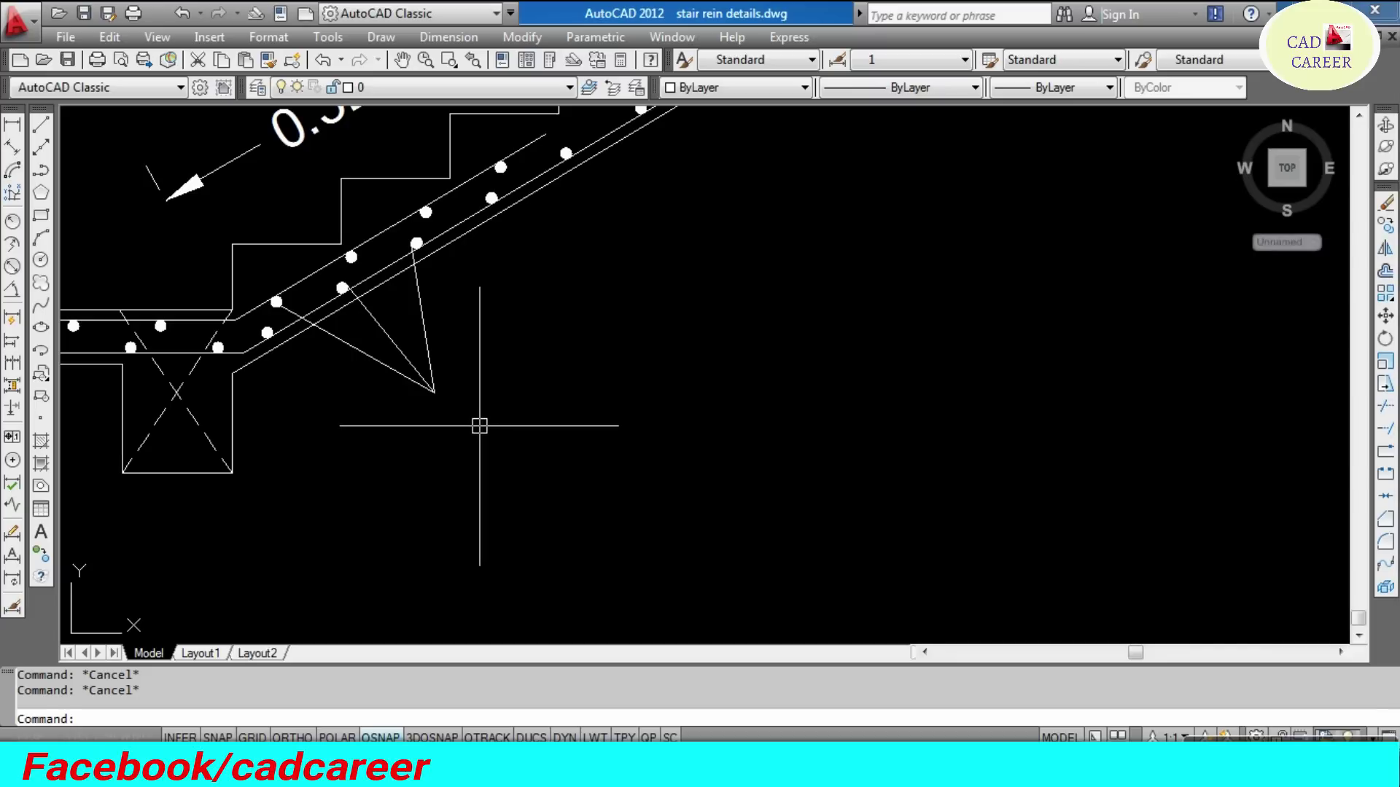
- Place a middle-justified text label, height 3, rotation 0, reading 8Ø@8"c/c (sec.) below the leaders
type("dt")
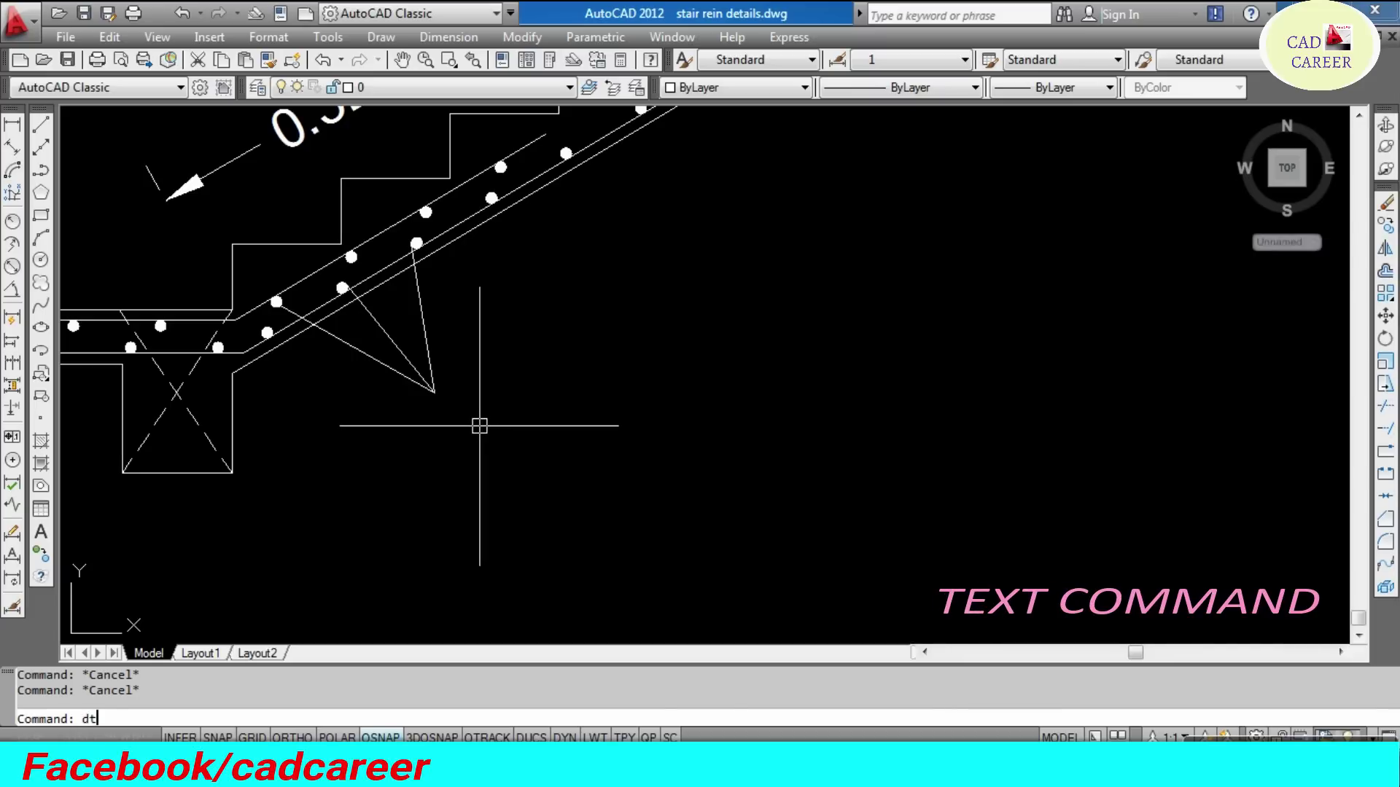
key("Return")
type("j")
key("Return")
type("m")
key("Return")
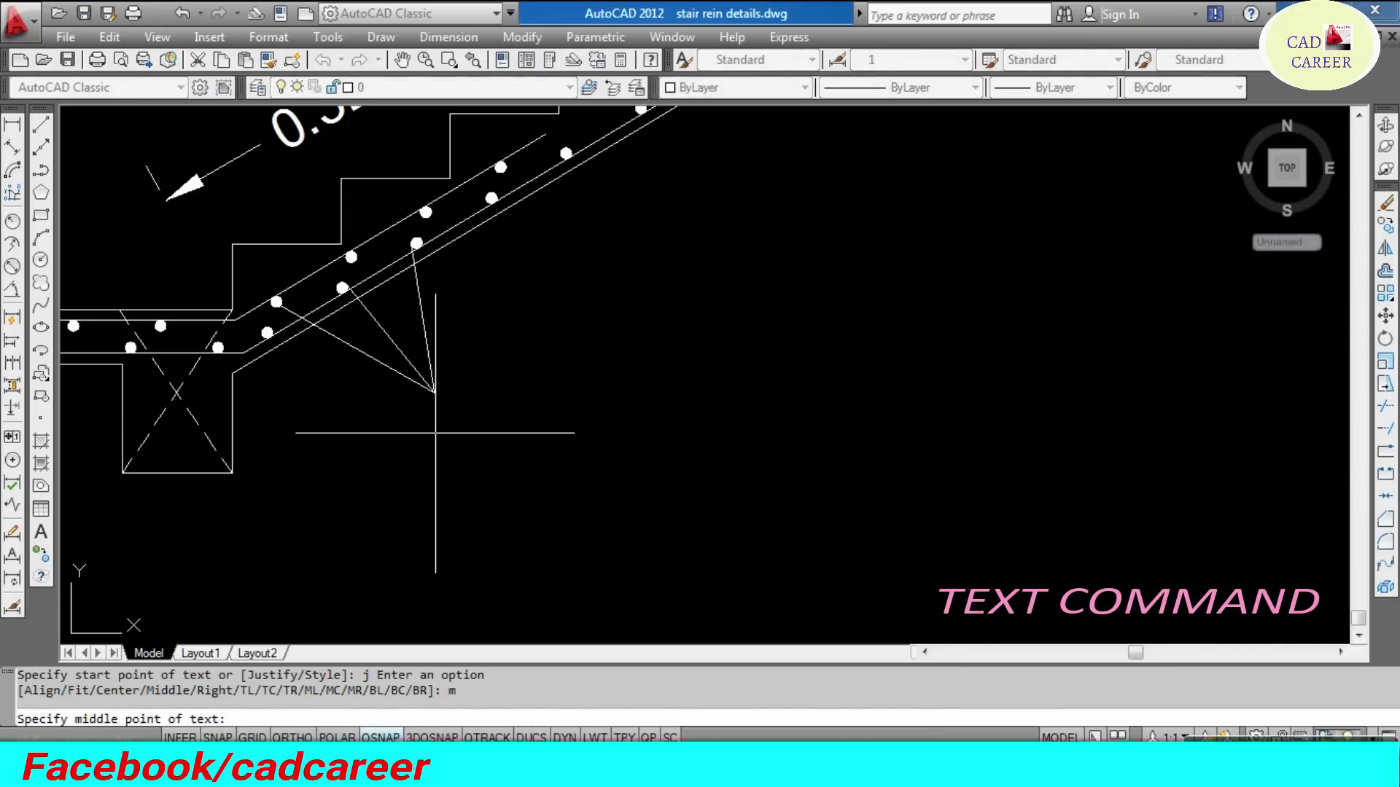
left_click(435, 440)
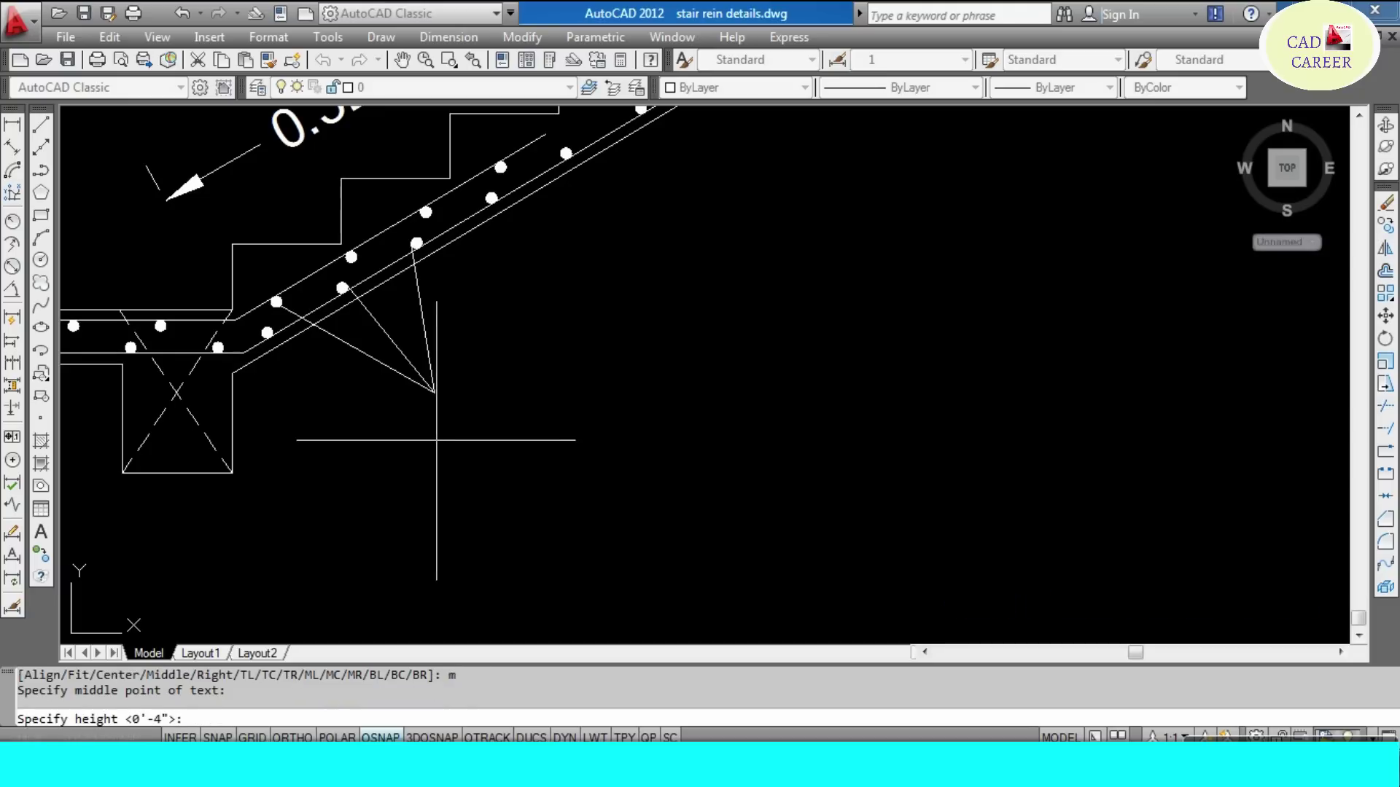
type("3")
key("Return")
type("0")
key("Return")
type("8Ø@")
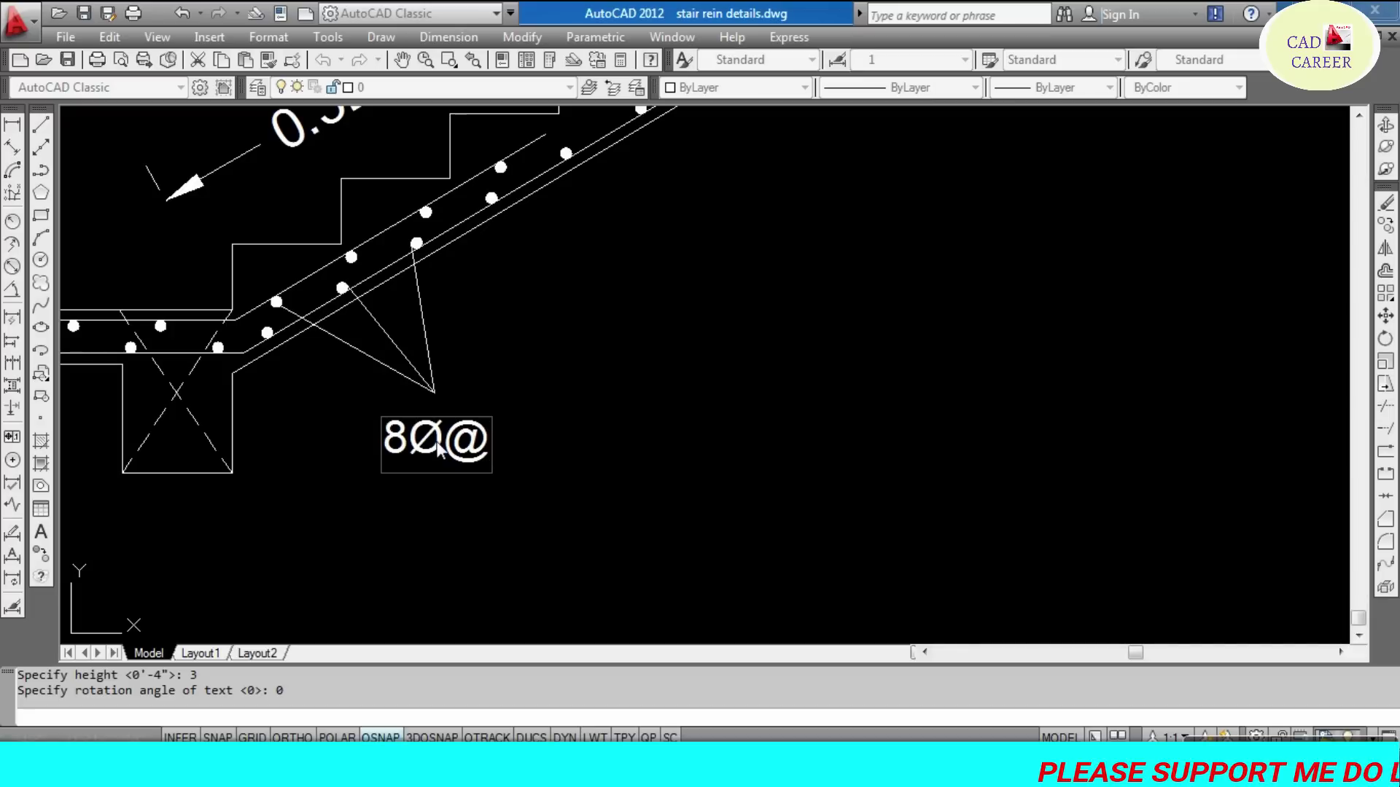
type("8\"c/c")
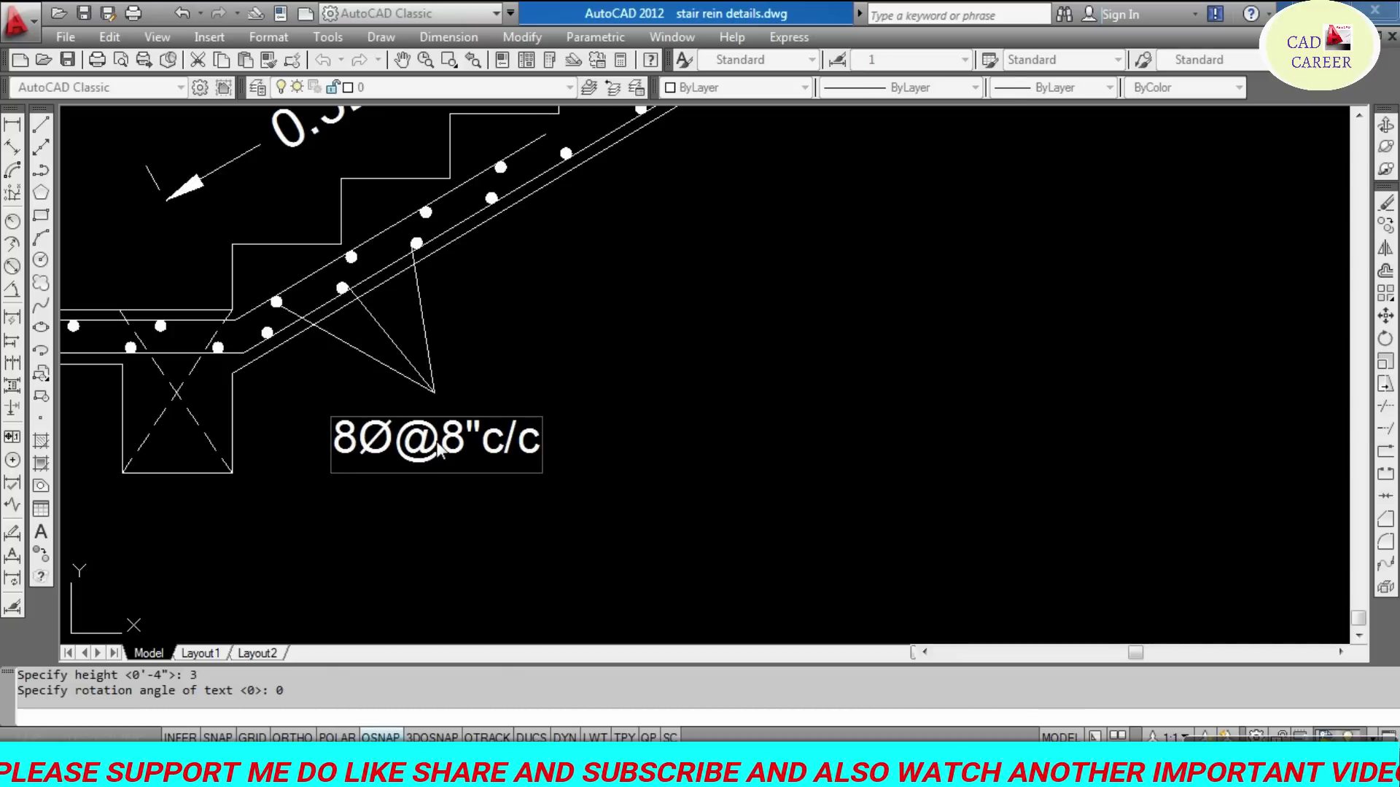
type(" (")
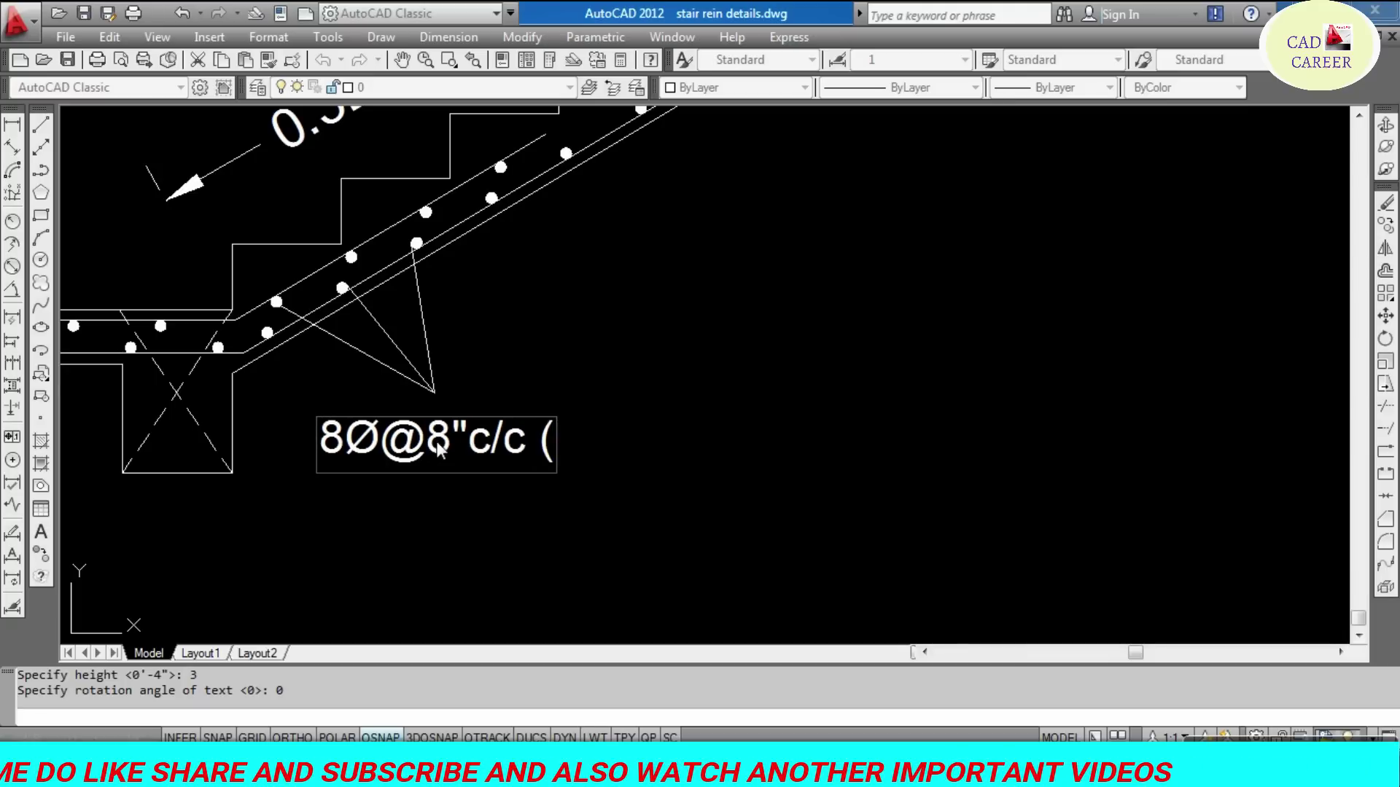
type("sec.")
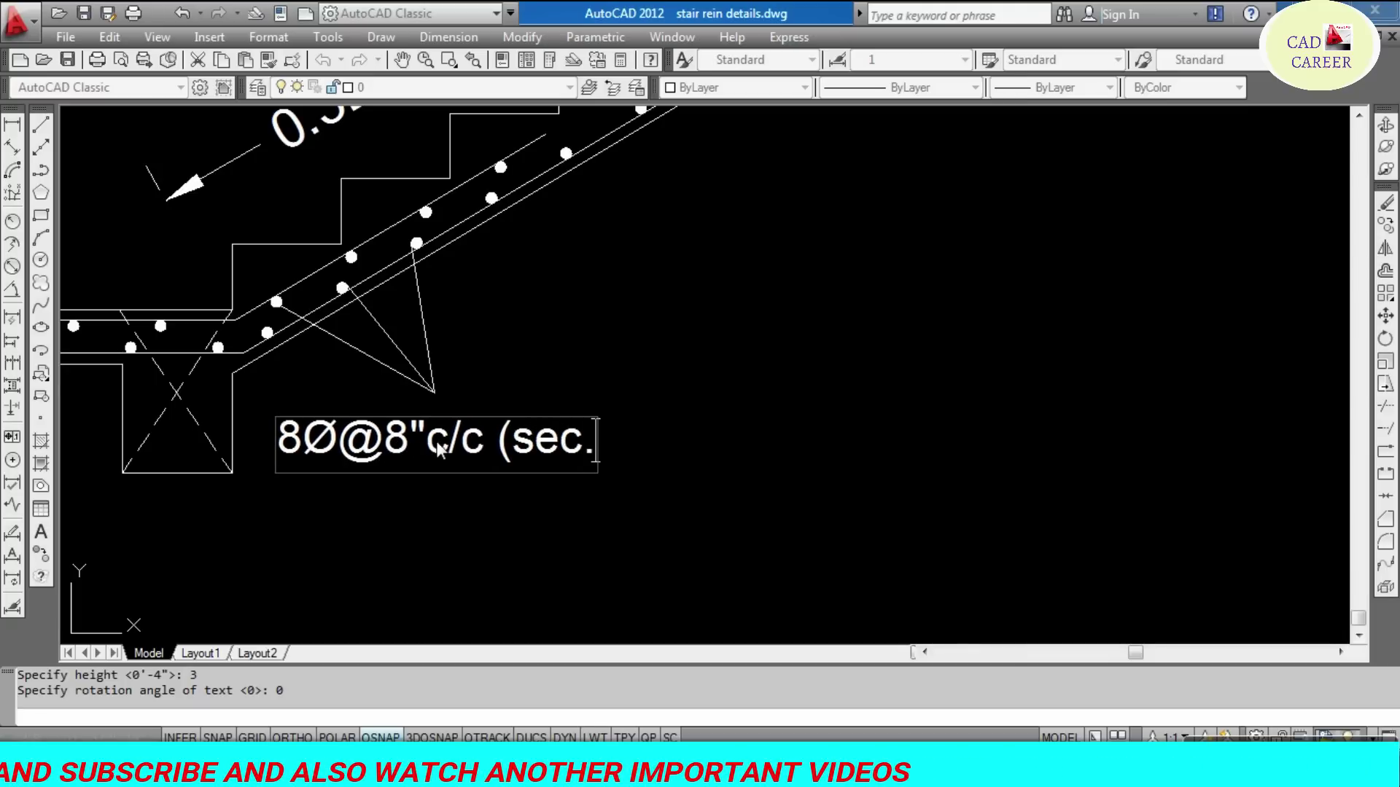
type(")")
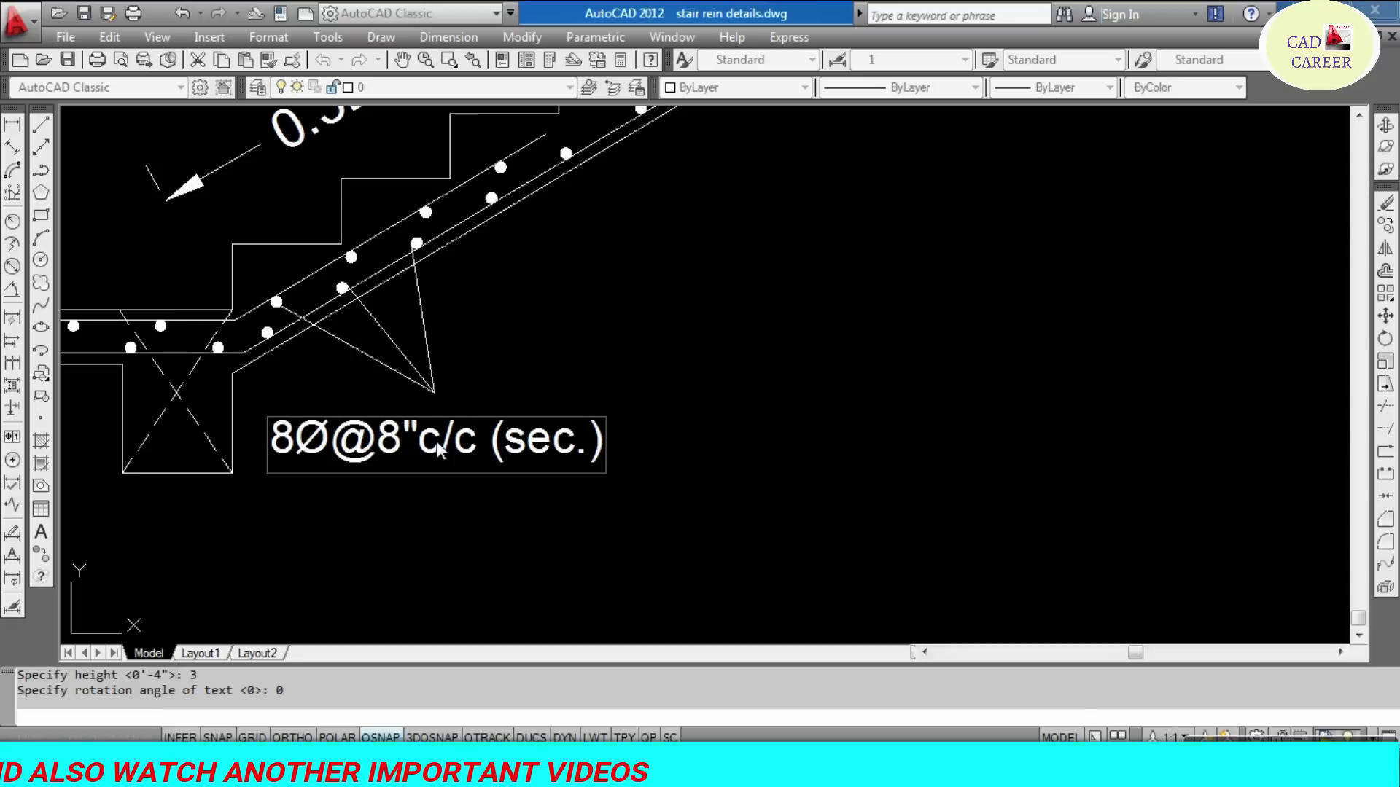
key("Return")
key("Return")
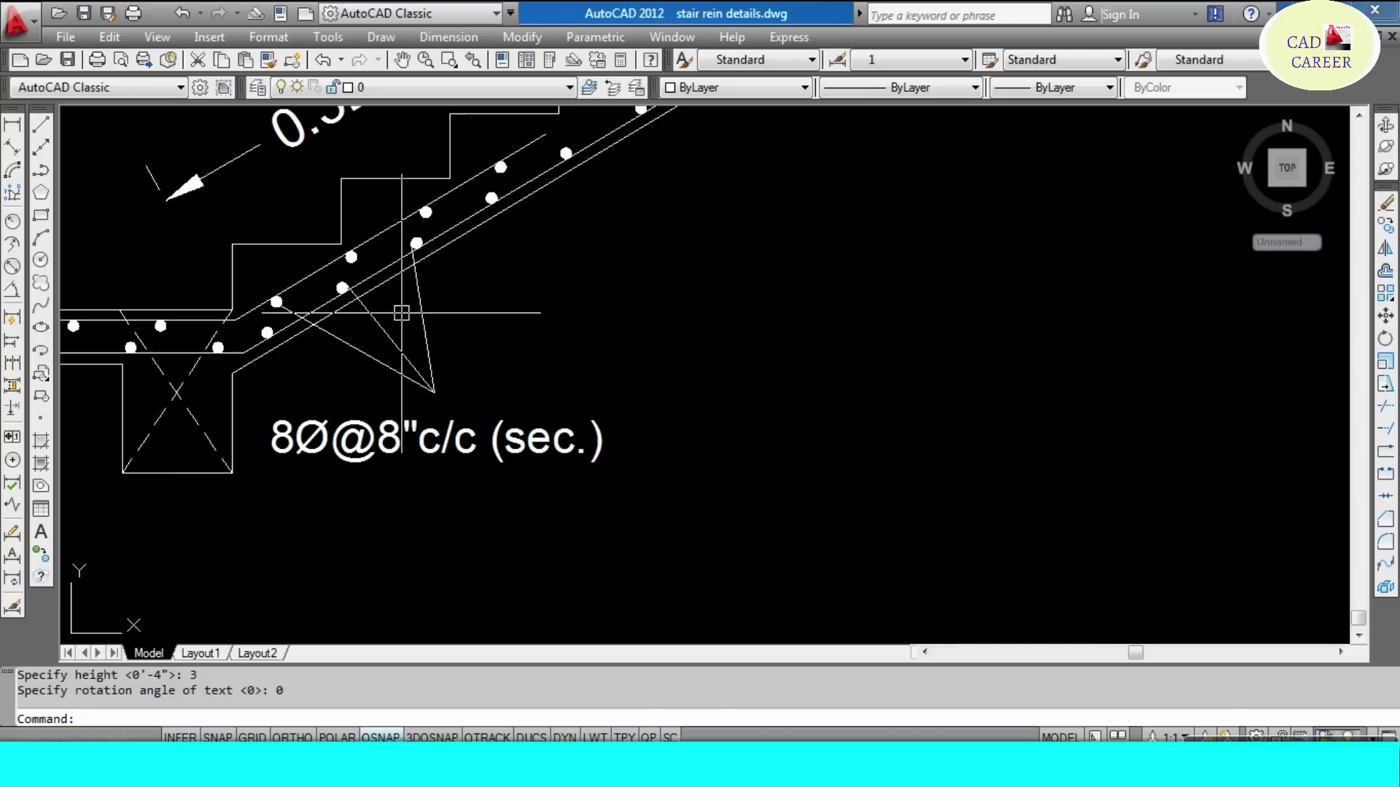
- Draw a leader line from a bar higher up the sloping slab to a point below the slab
left_click(333, 308)
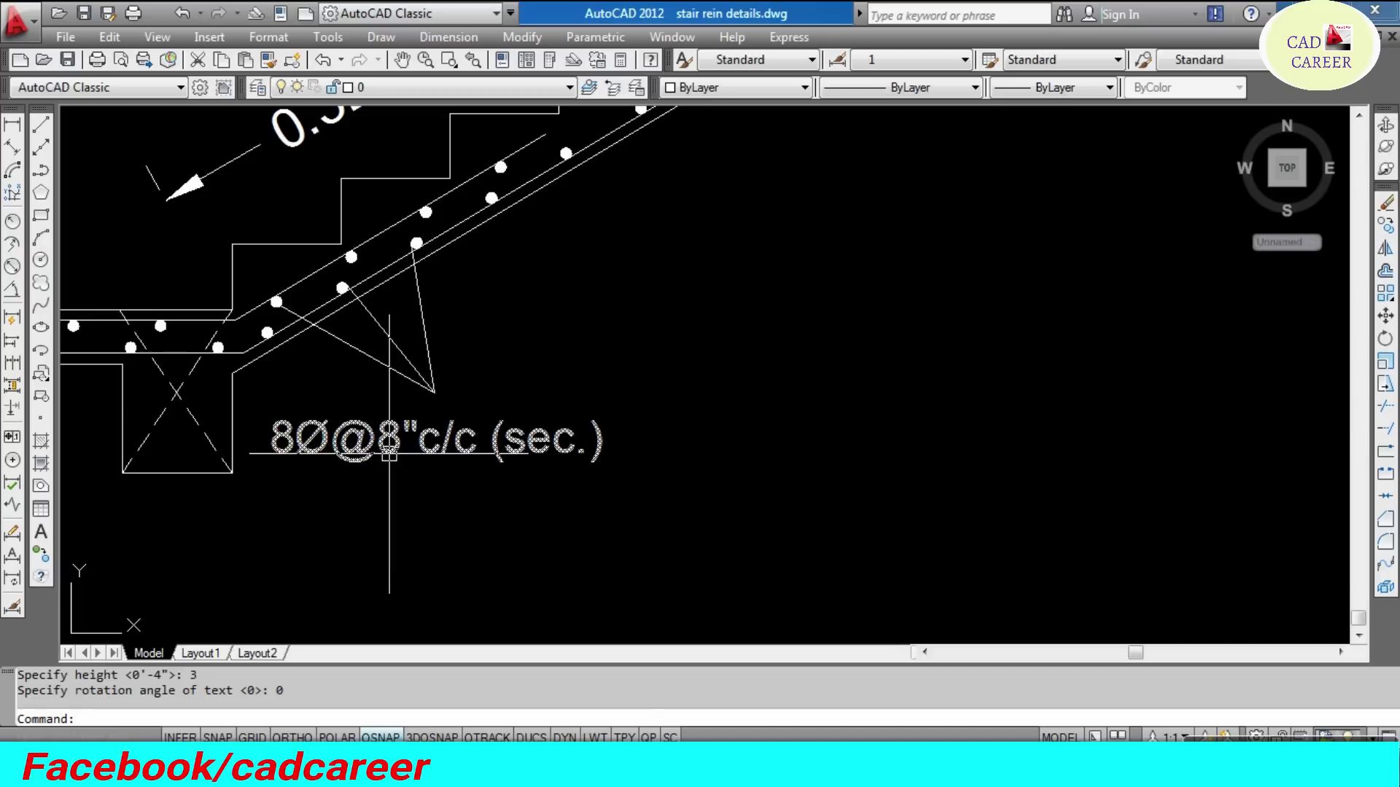
scroll(335, 371, "down", 2)
scroll(361, 401, "down", 3)
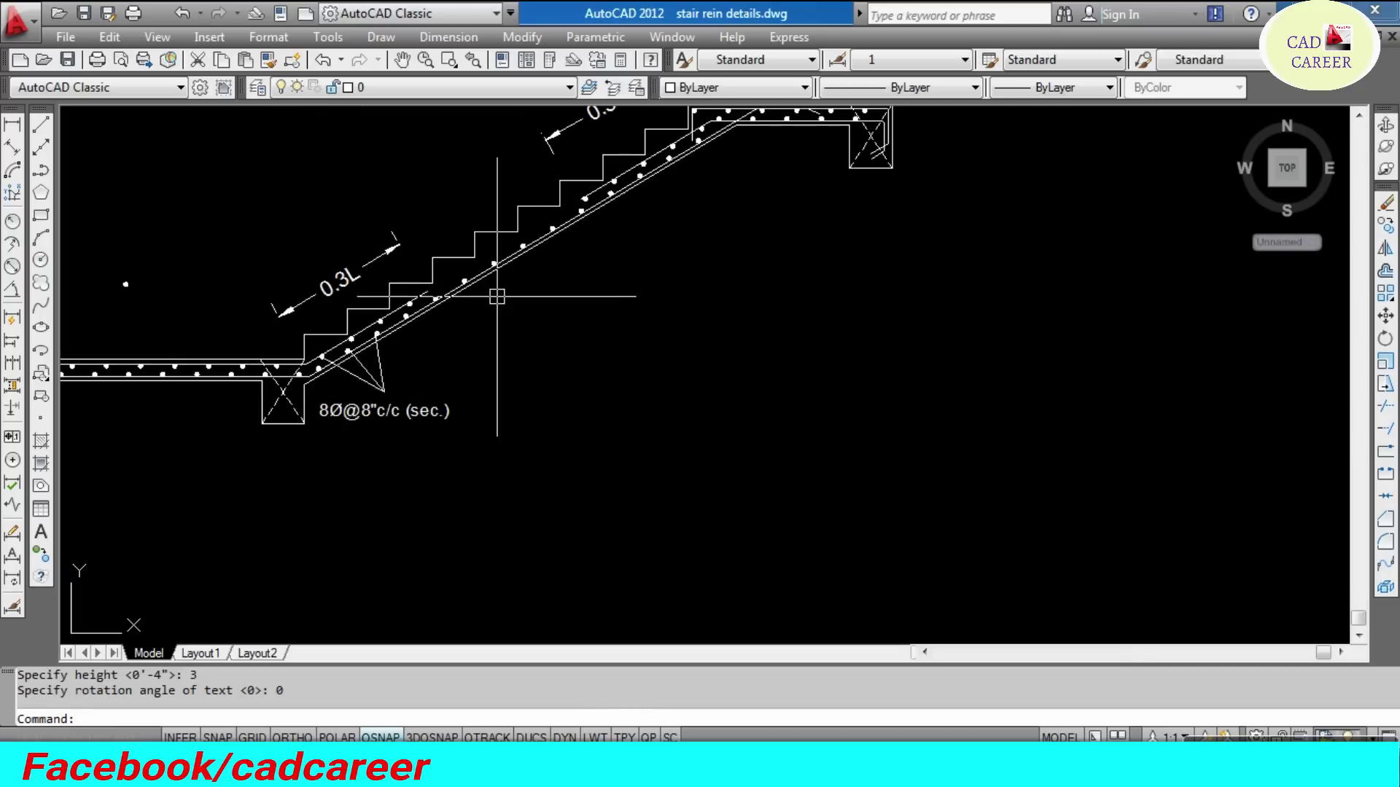
scroll(646, 175, "up", 2)
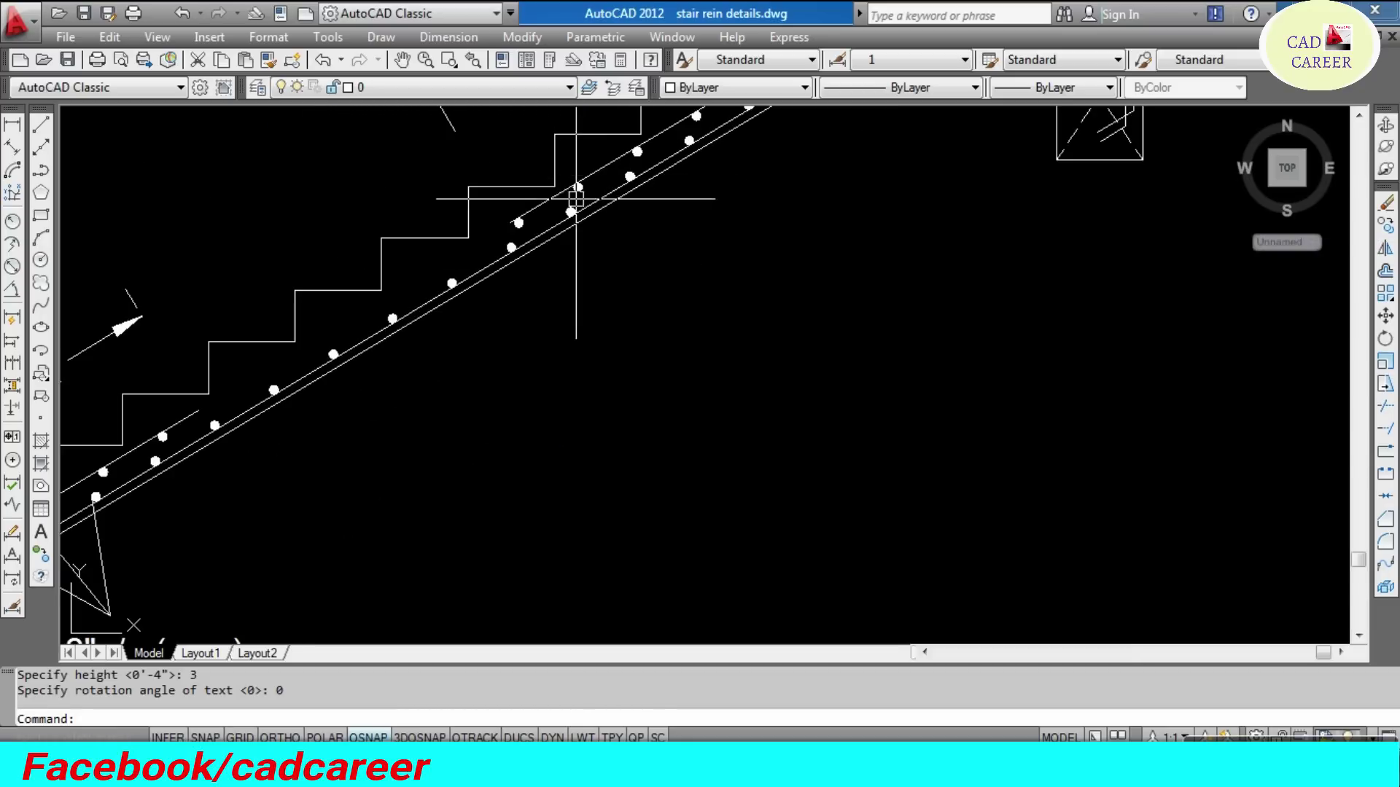
type("1")
key("Return")
scroll(575, 200, "up", 2)
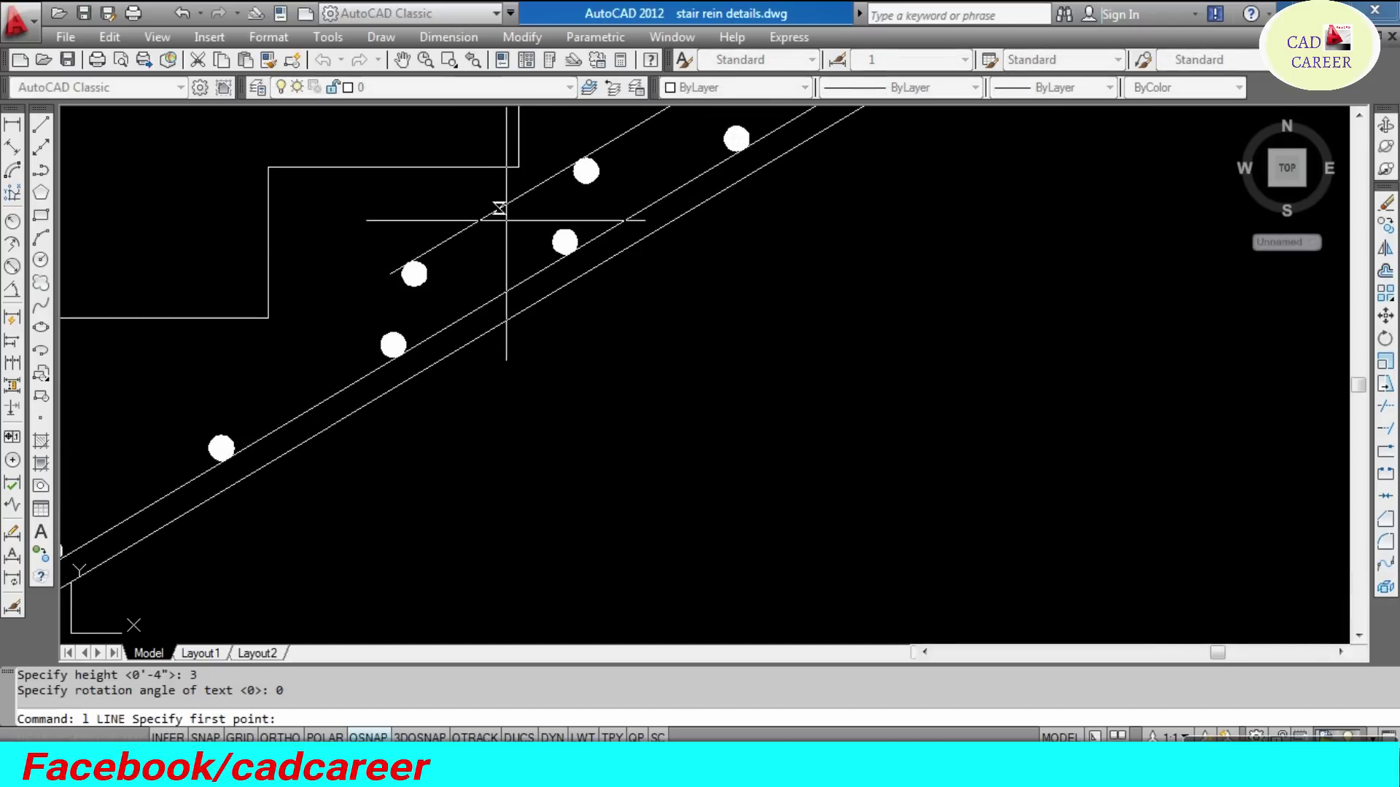
left_click(500, 210)
scroll(551, 430, "down", 2)
left_click(572, 463)
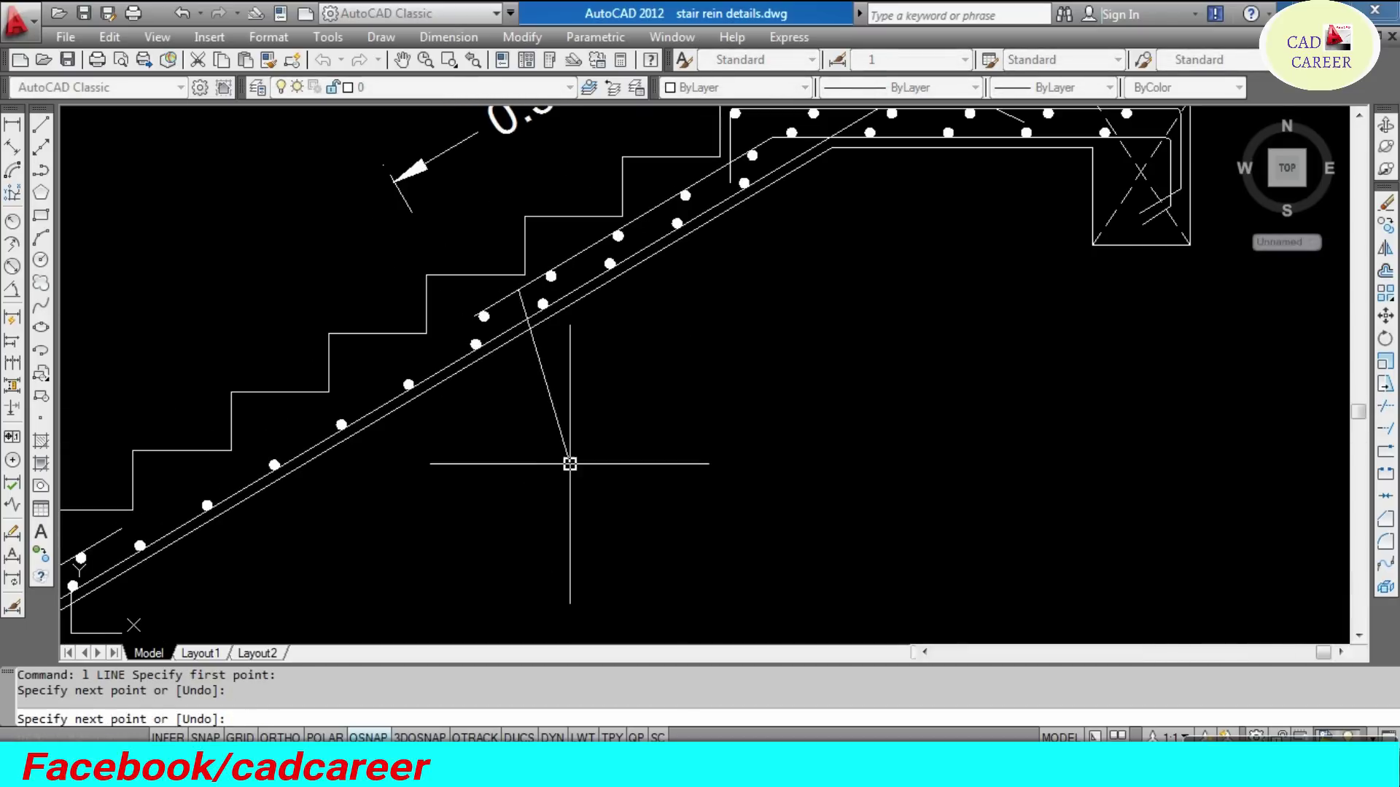
scroll(386, 306, "up", 2)
key("Escape")
key("Escape")
scroll(514, 254, "down", 4)
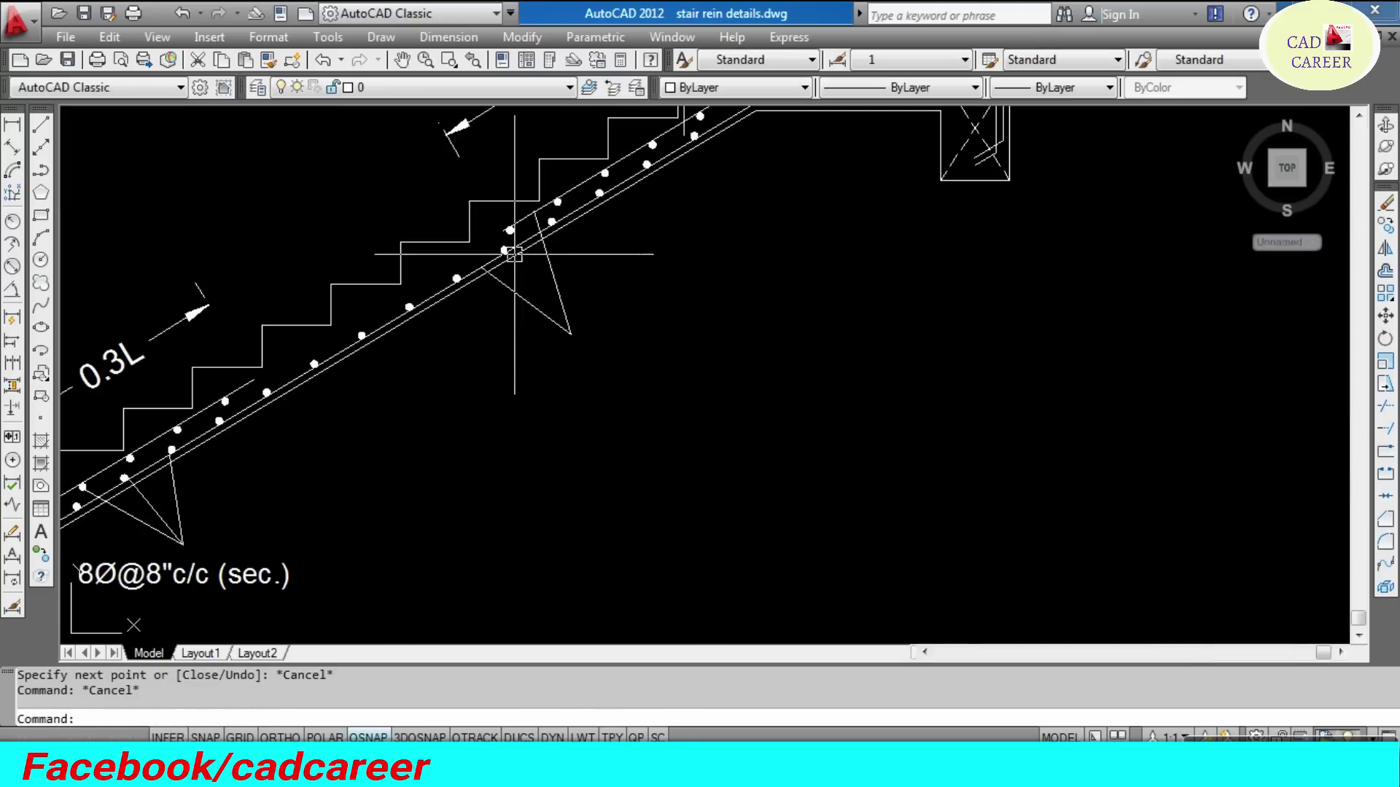
scroll(503, 291, "down", 3)
scroll(306, 466, "up", 2)
- Copy the 8Ø@8"c/c (sec.) label to sit under the new leader
left_click(290, 468)
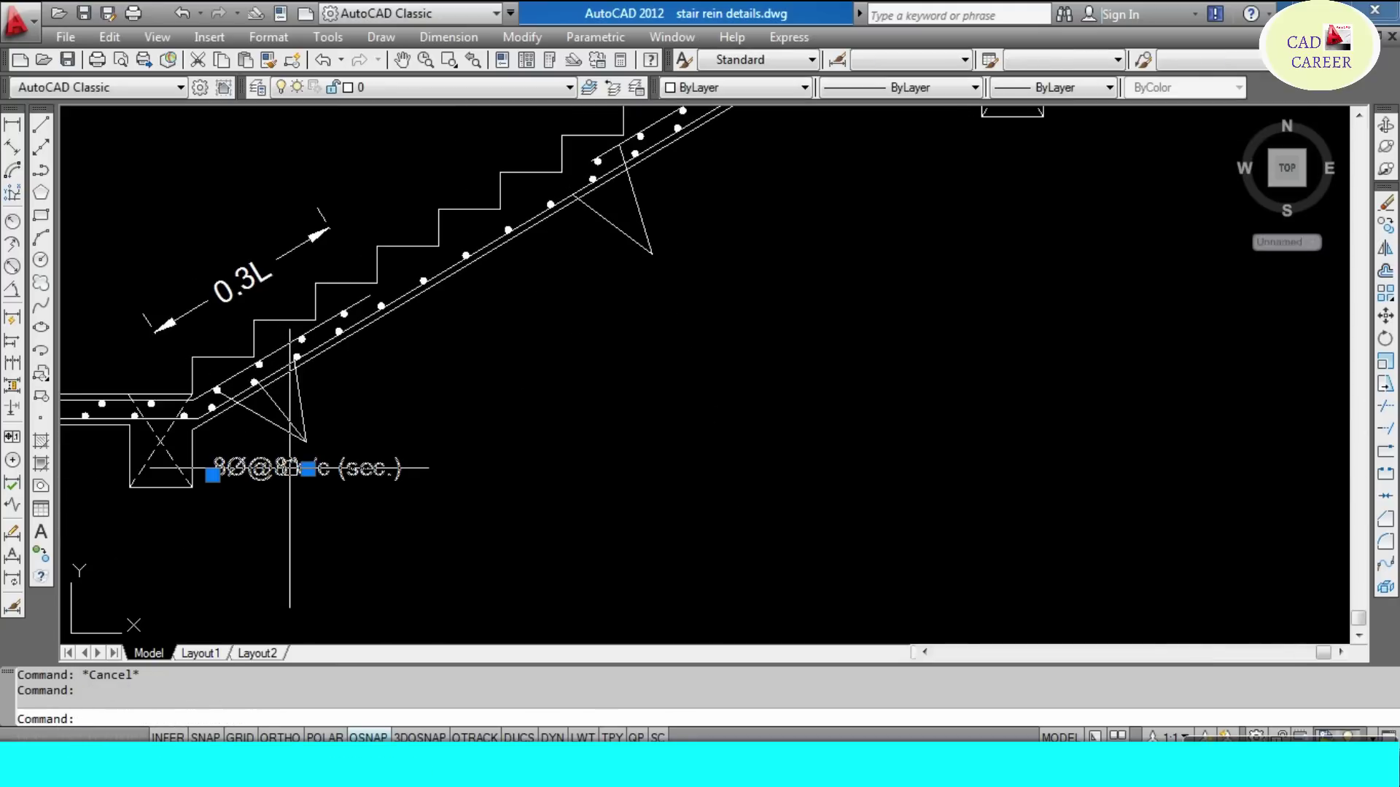
type("co")
key("Return")
left_click(286, 467)
scroll(313, 474, "down", 3)
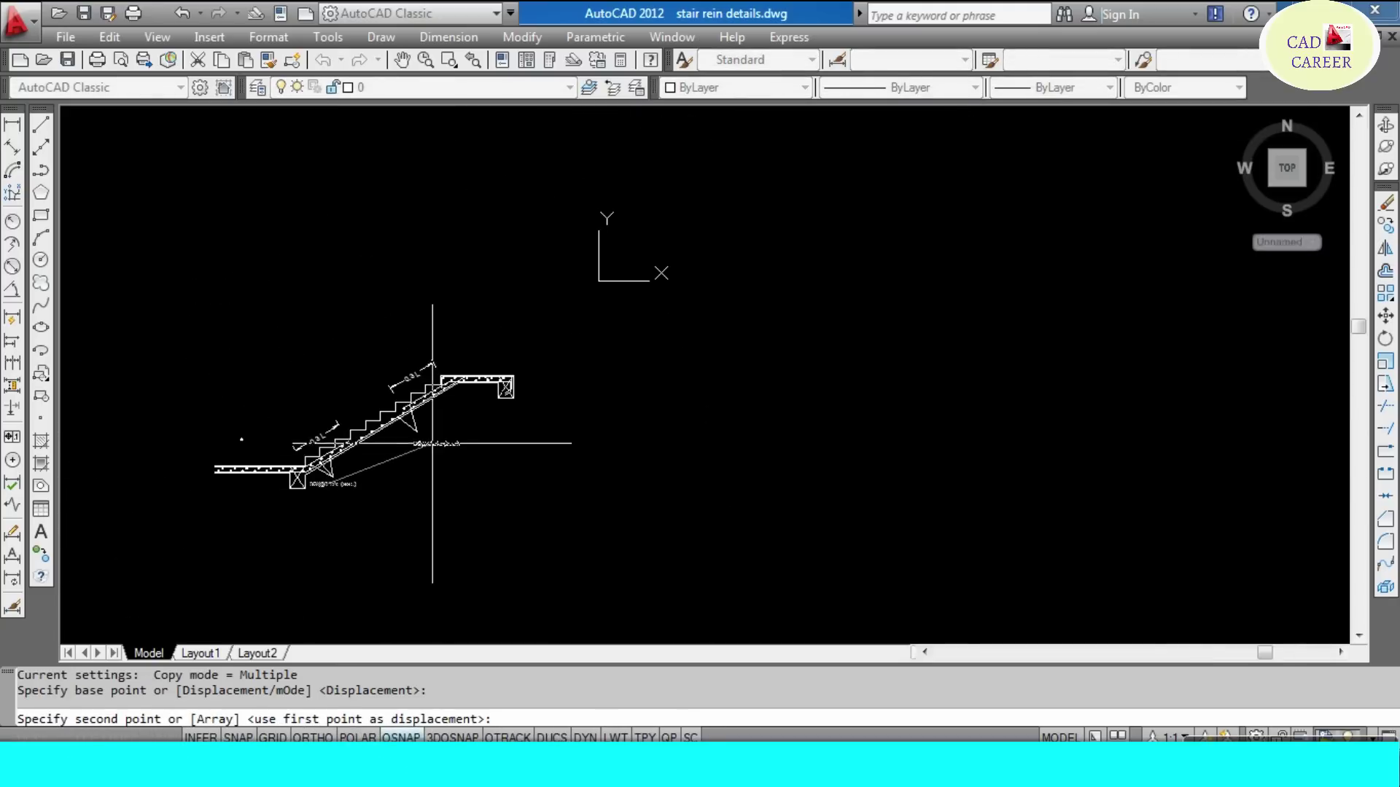
scroll(315, 441, "up", 6)
scroll(315, 441, "down", 1)
left_click(462, 405)
key("Escape")
scroll(579, 344, "down", 2)
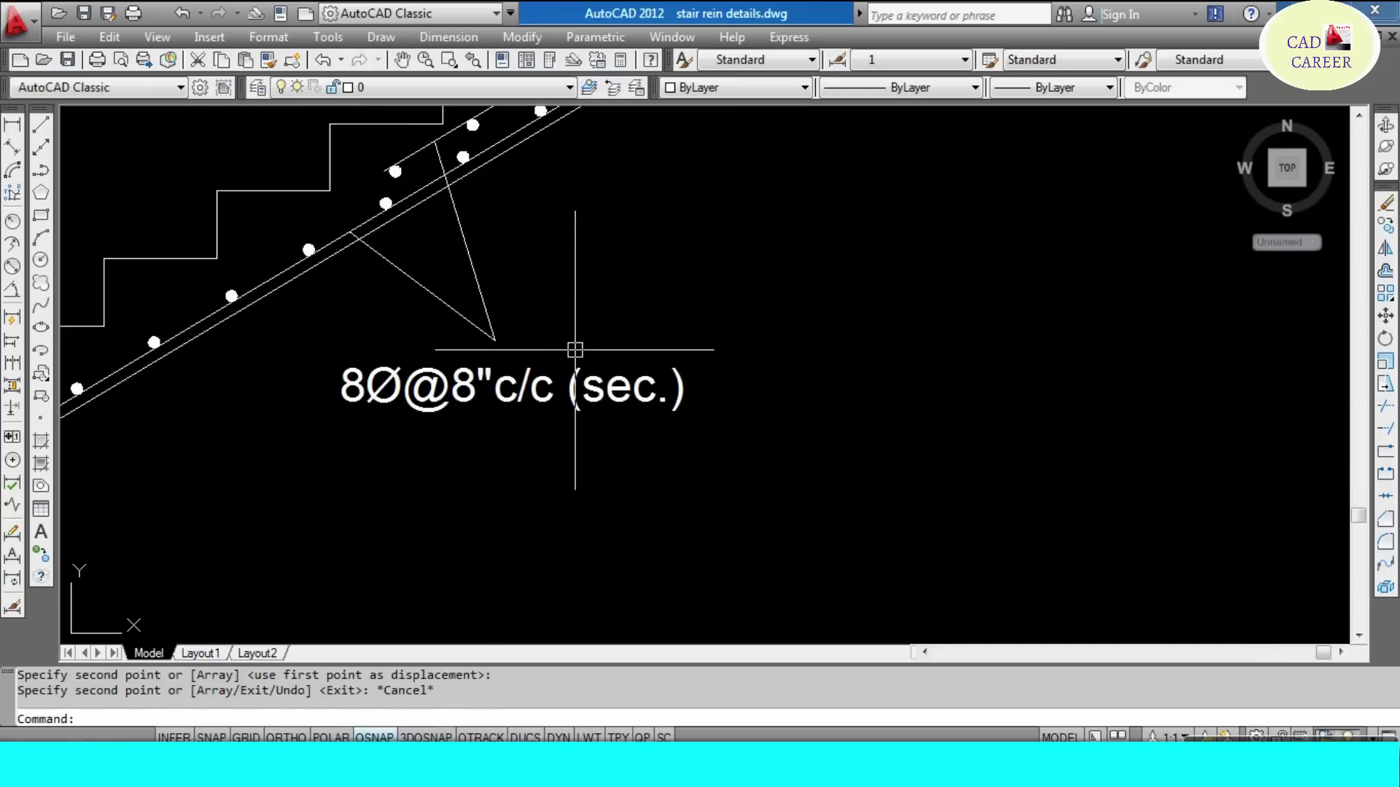
key("Escape")
key("Escape")
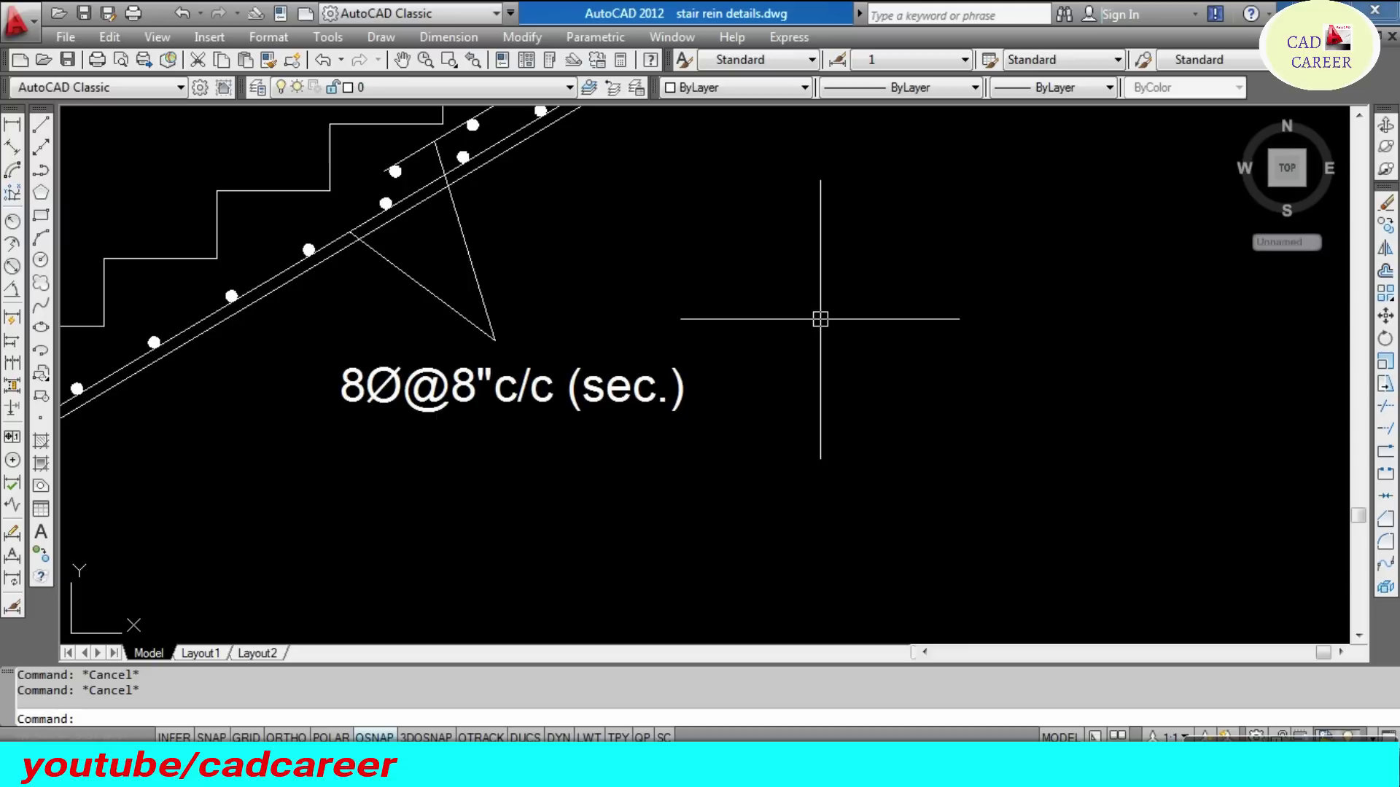
- Edit the copied label to read 10Ø@4"c/c (main)
double_click(483, 388)
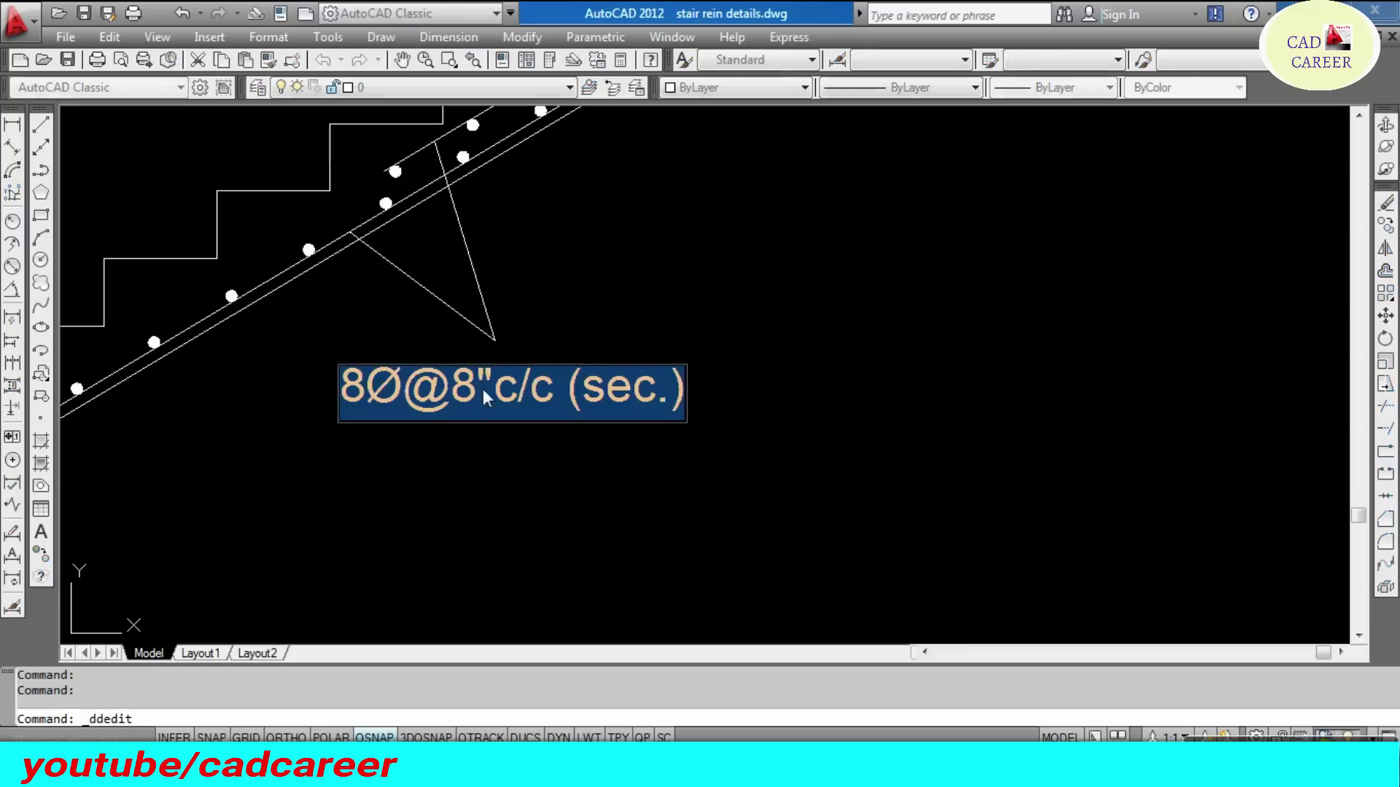
left_click(366, 394)
key("BackSpace")
type("10")
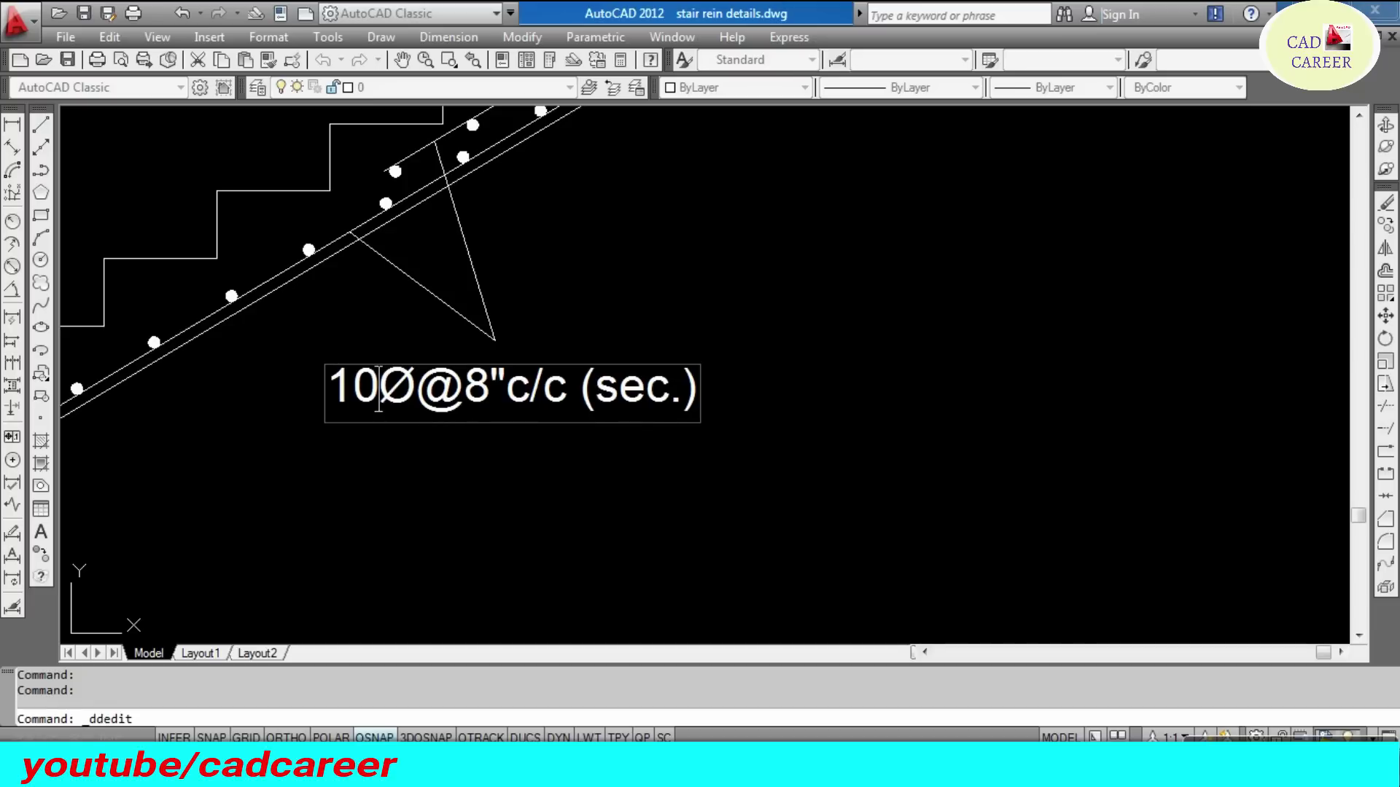
left_click(477, 398)
key("BackSpace")
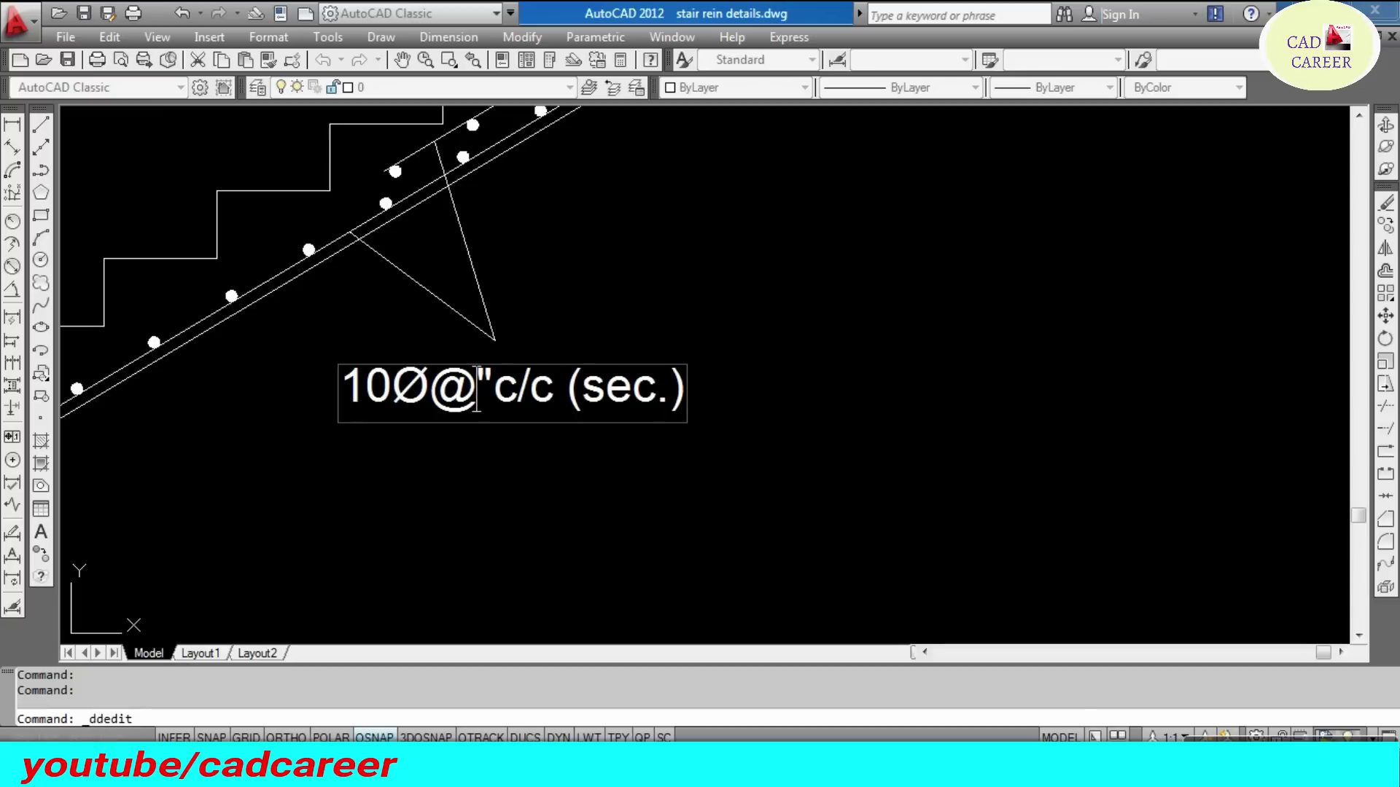
type("4")
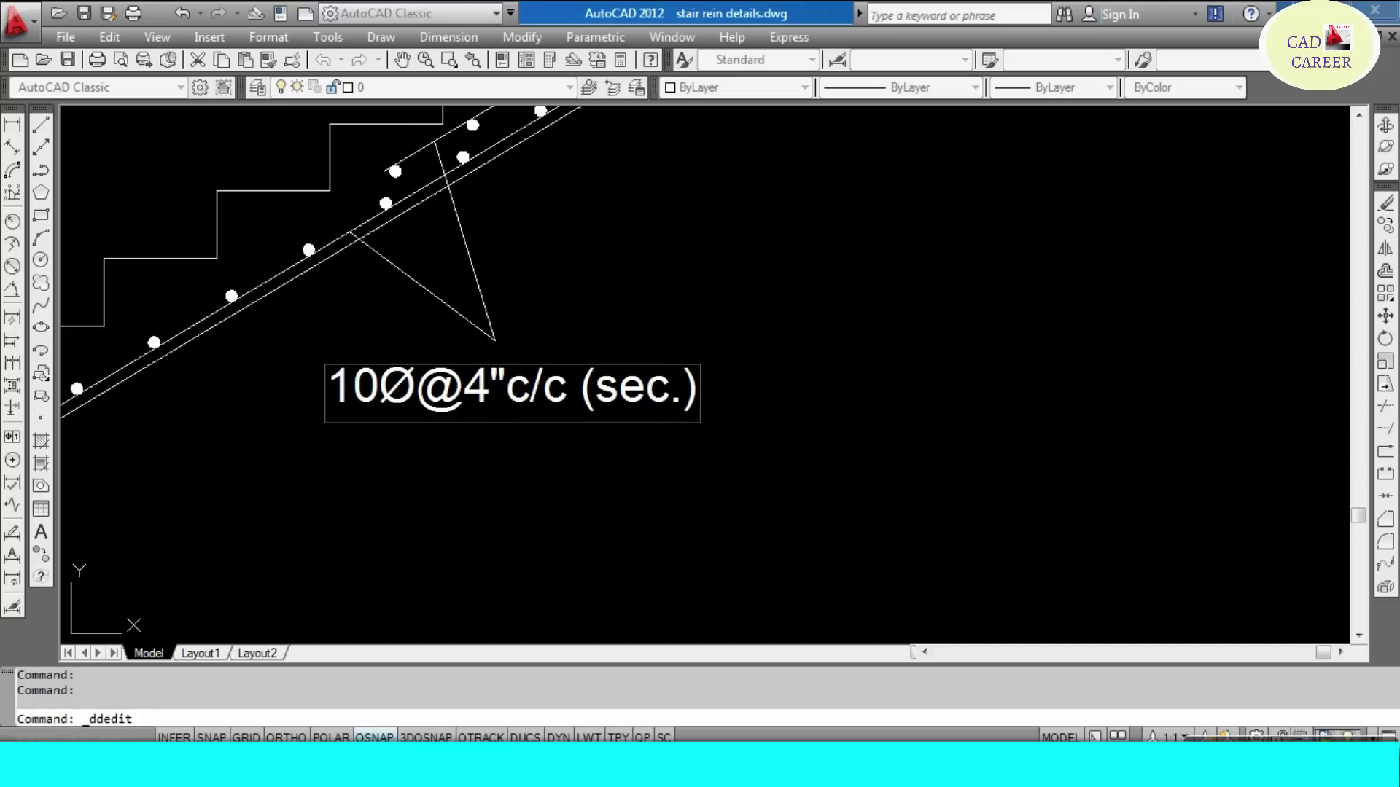
key("BackSpace")
key("BackSpace")
key("BackSpace")
key("BackSpace")
type("main")
key("Return")
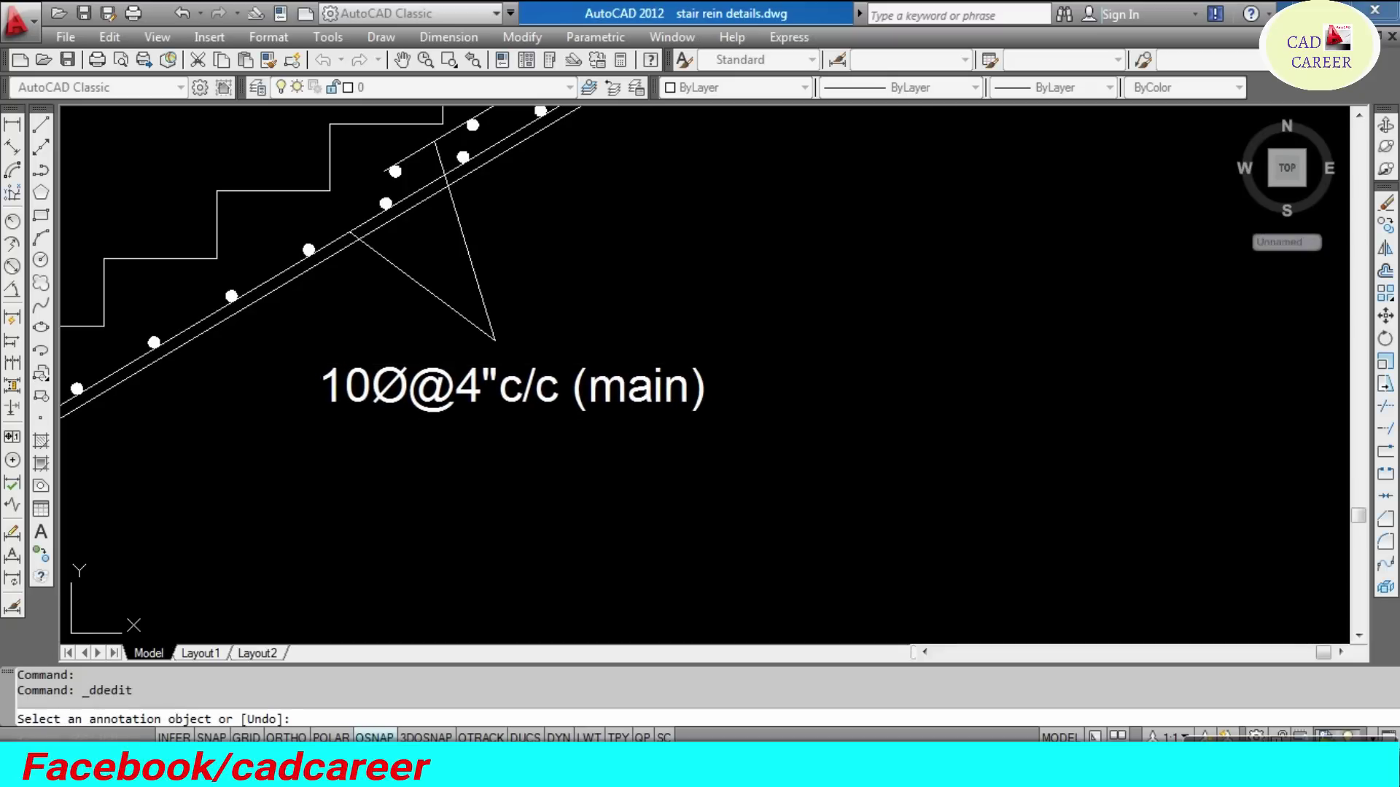
scroll(700, 365, "down", 5)
key("Escape")
scroll(773, 260, "up", 3)
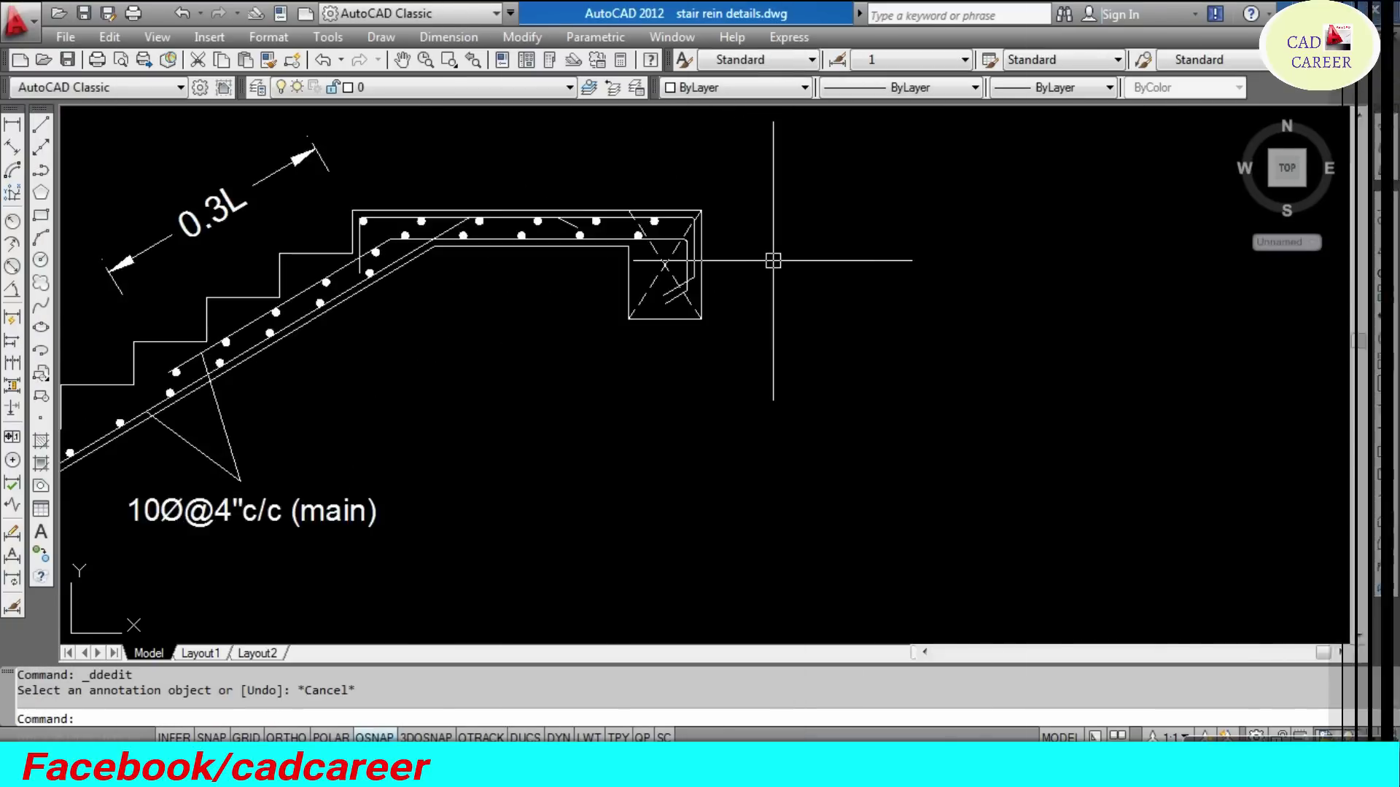
scroll(773, 260, "up", 2)
middle_click_drag(656, 306, 498, 374)
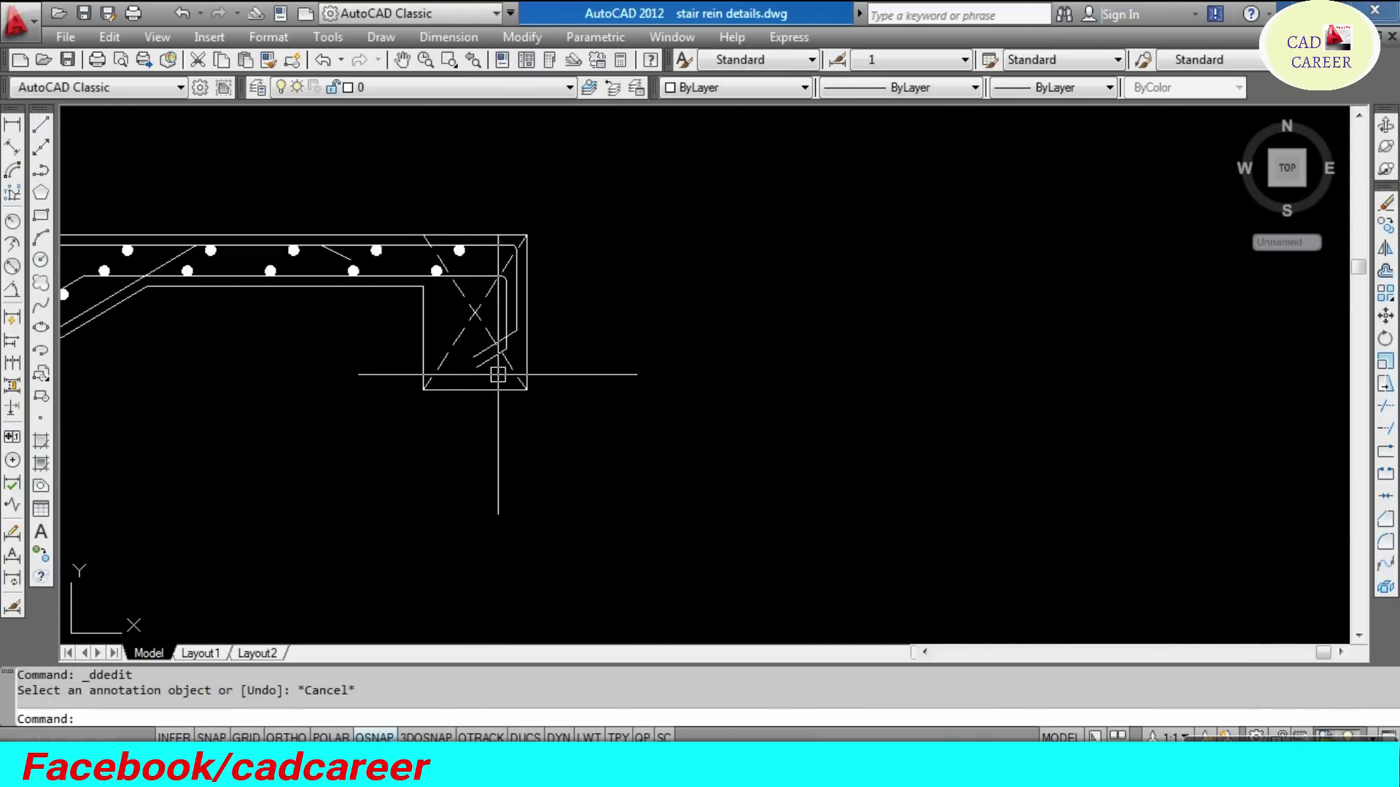
type("l")
- Draw a leader line running right from the upper landing beam
key("Return")
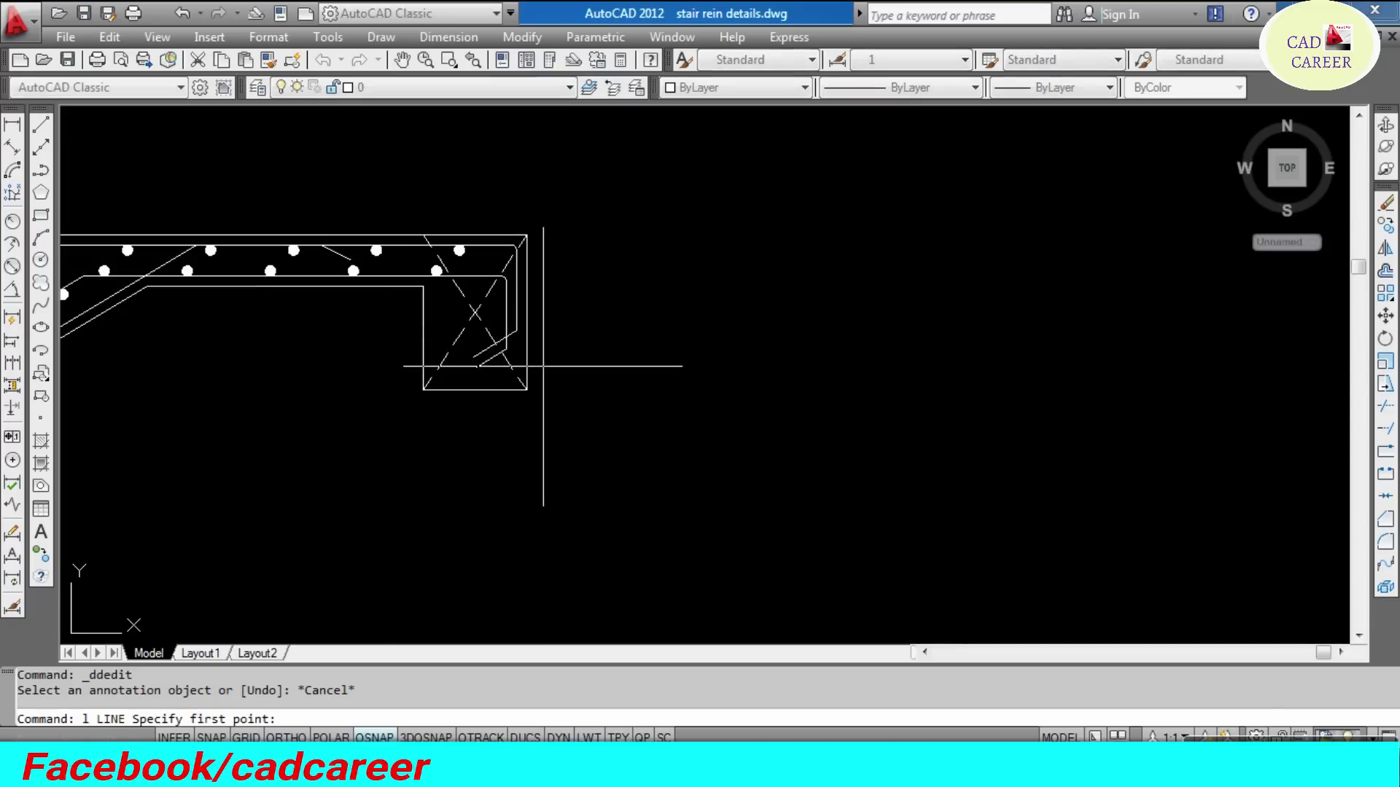
scroll(545, 365, "up", 3)
left_click(508, 345)
left_click(762, 333)
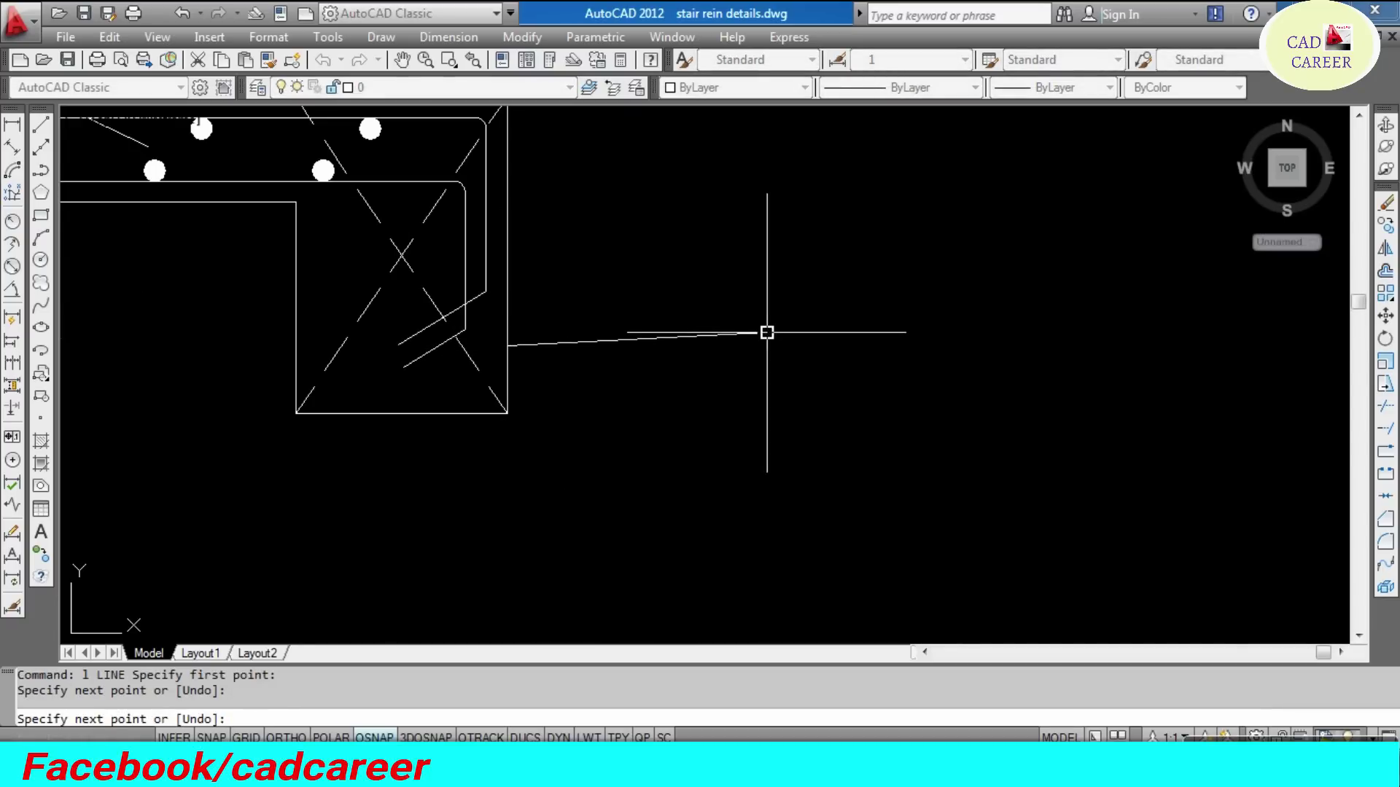
key("Escape")
key("Escape")
scroll(762, 278, "down", 5)
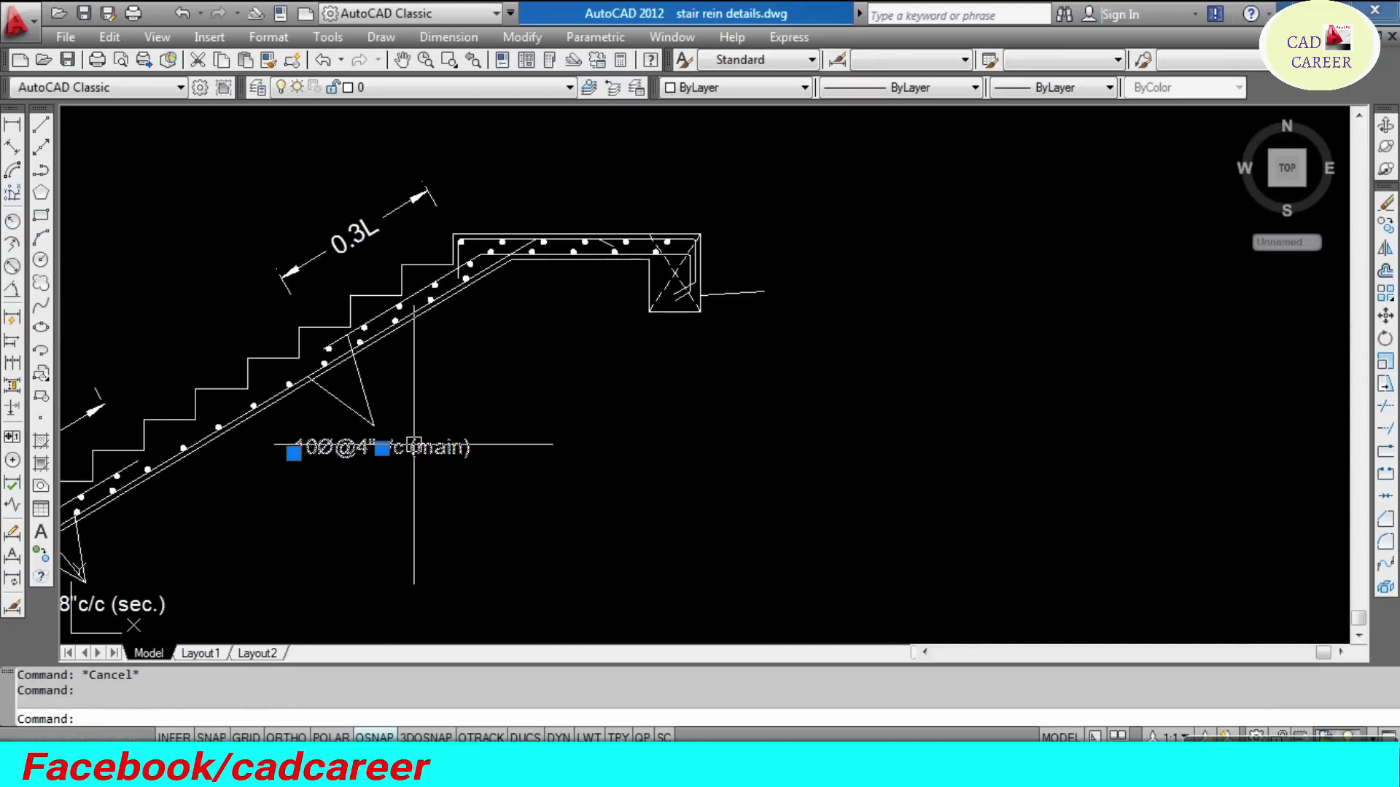
type("co")
- Copy the main bar label to the end of the new leader
key("Return")
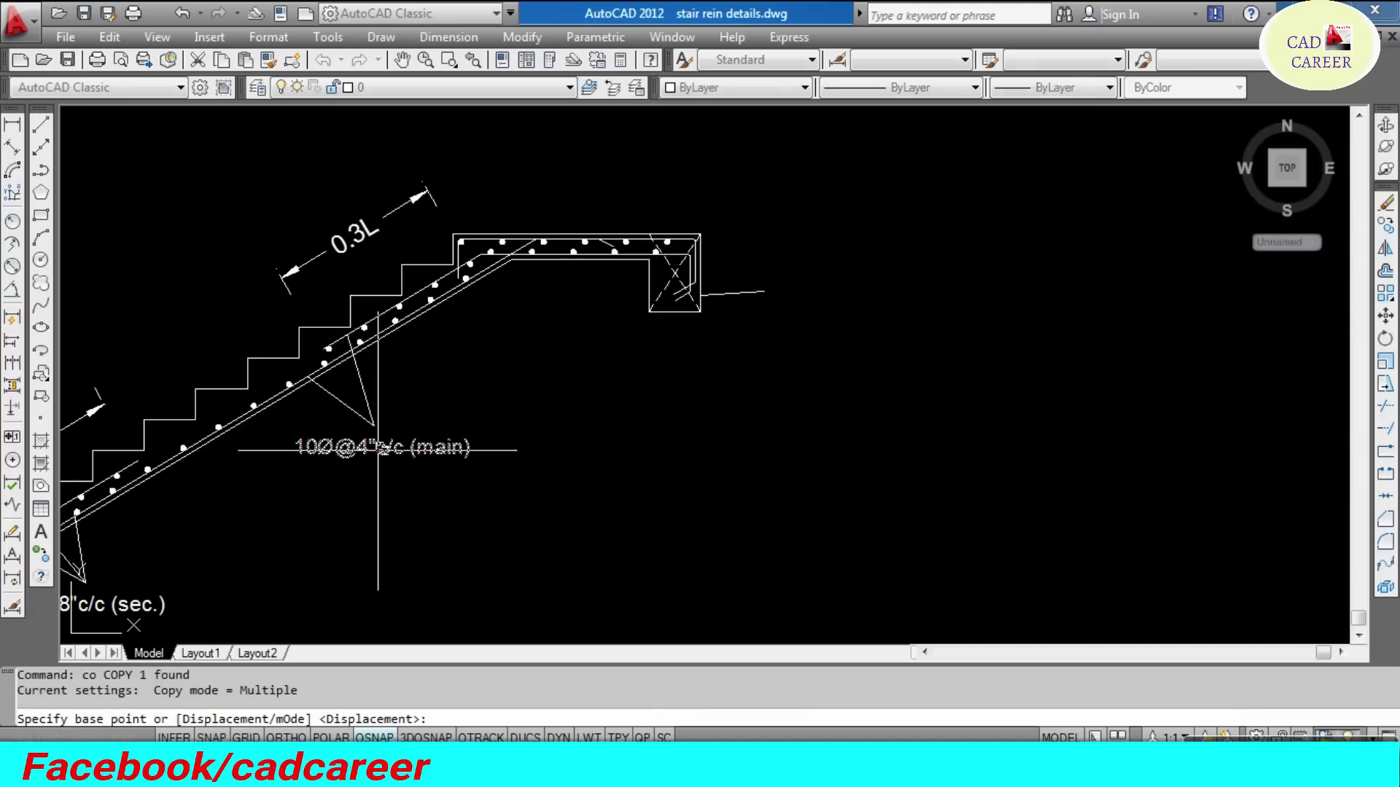
left_click(382, 450)
scroll(830, 311, "up", 3)
left_click(760, 304)
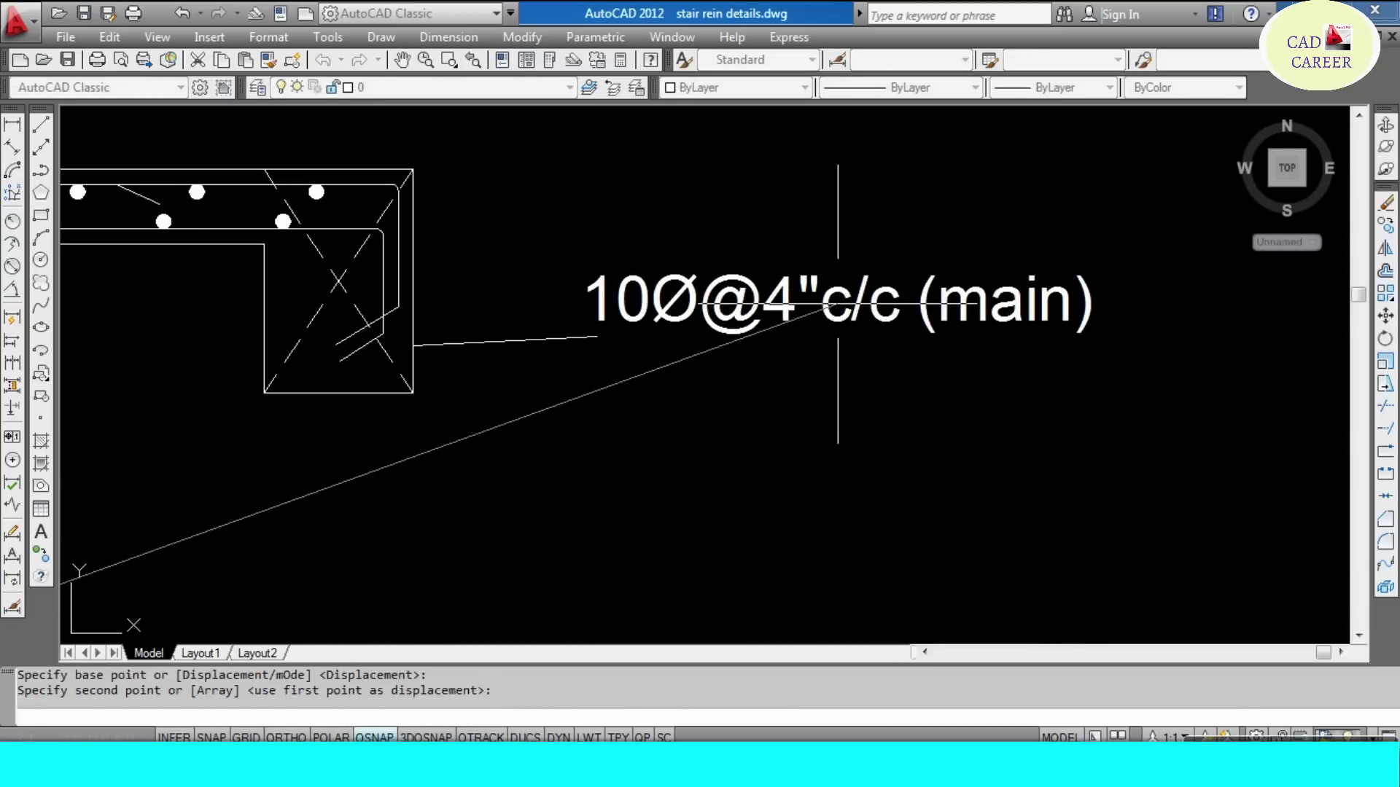
key("Return")
- Retype the copied label as 'landing beam'
double_click(763, 312)
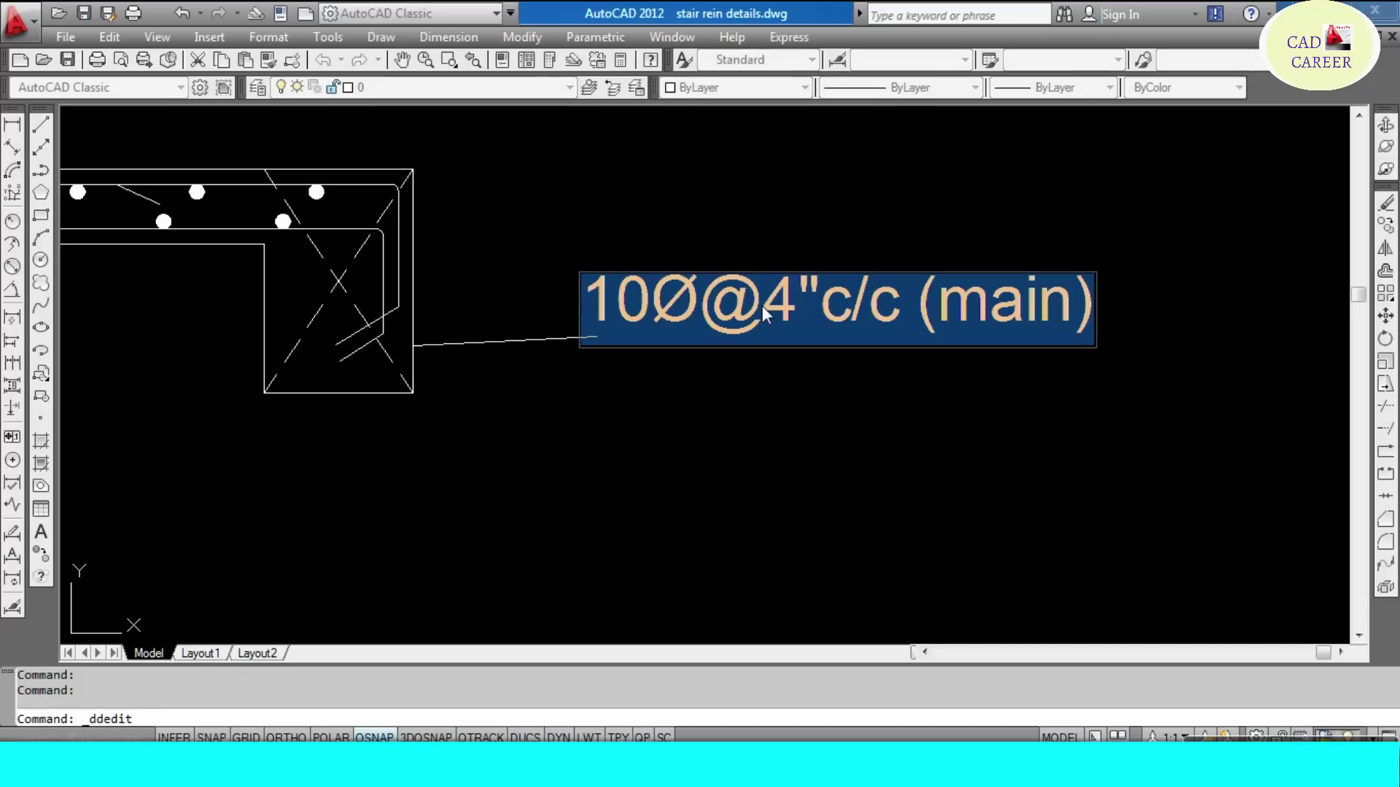
type("landing bea,")
key("BackSpace")
type("m")
key("Return")
key("Escape")
key("Escape")
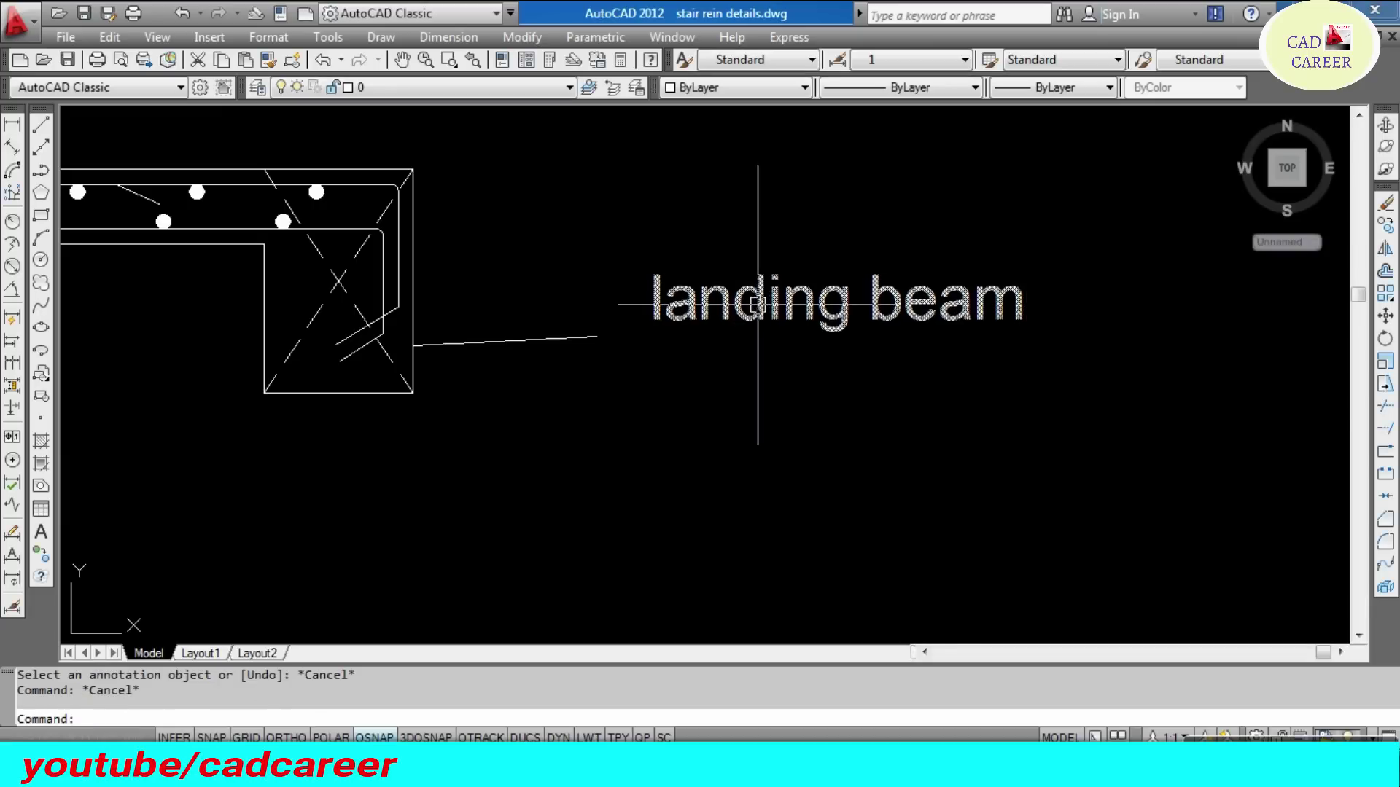
scroll(757, 304, "down", 5)
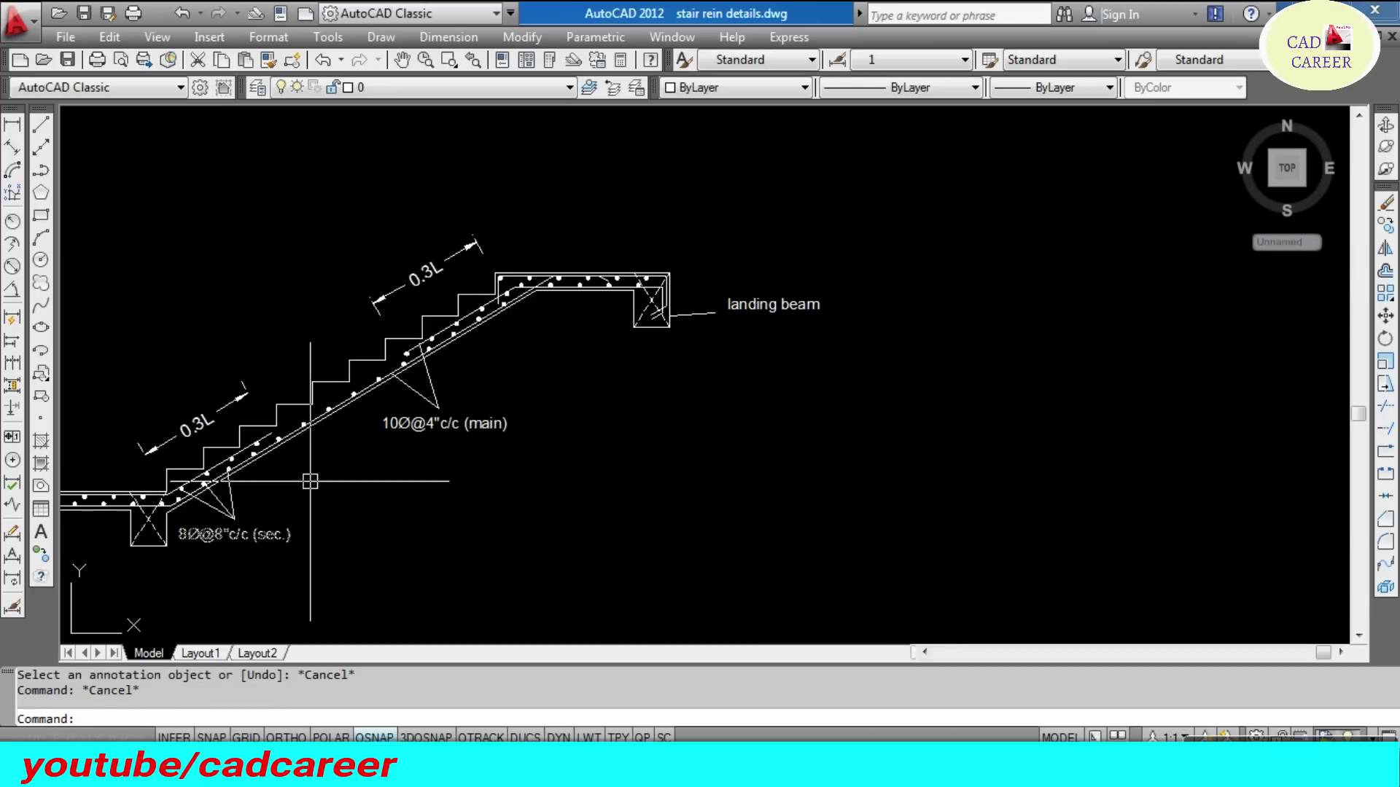
- Draw a leader from the floor beam and add a 'floor beam' label from a copied text
scroll(212, 484, "up", 6)
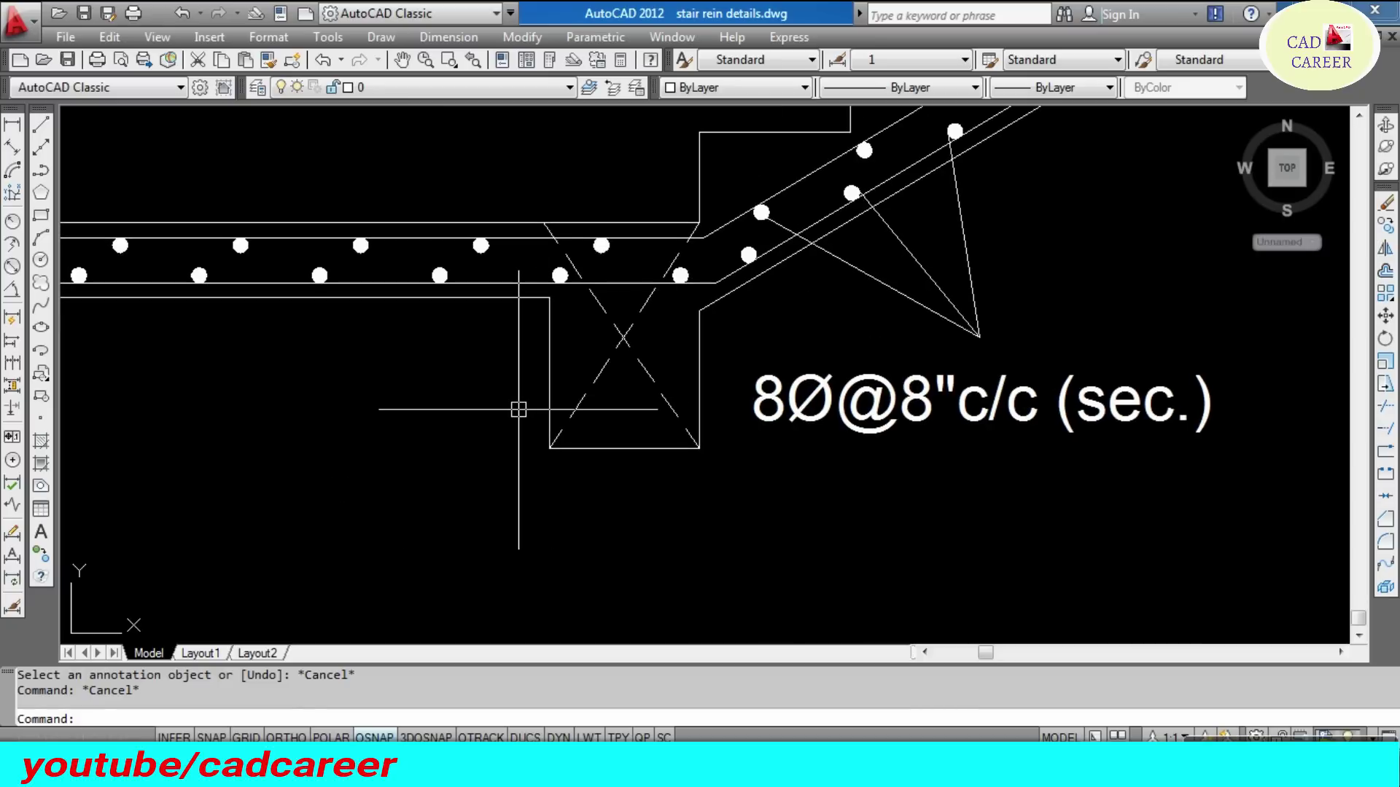
type("1")
key("Return")
left_click(549, 373)
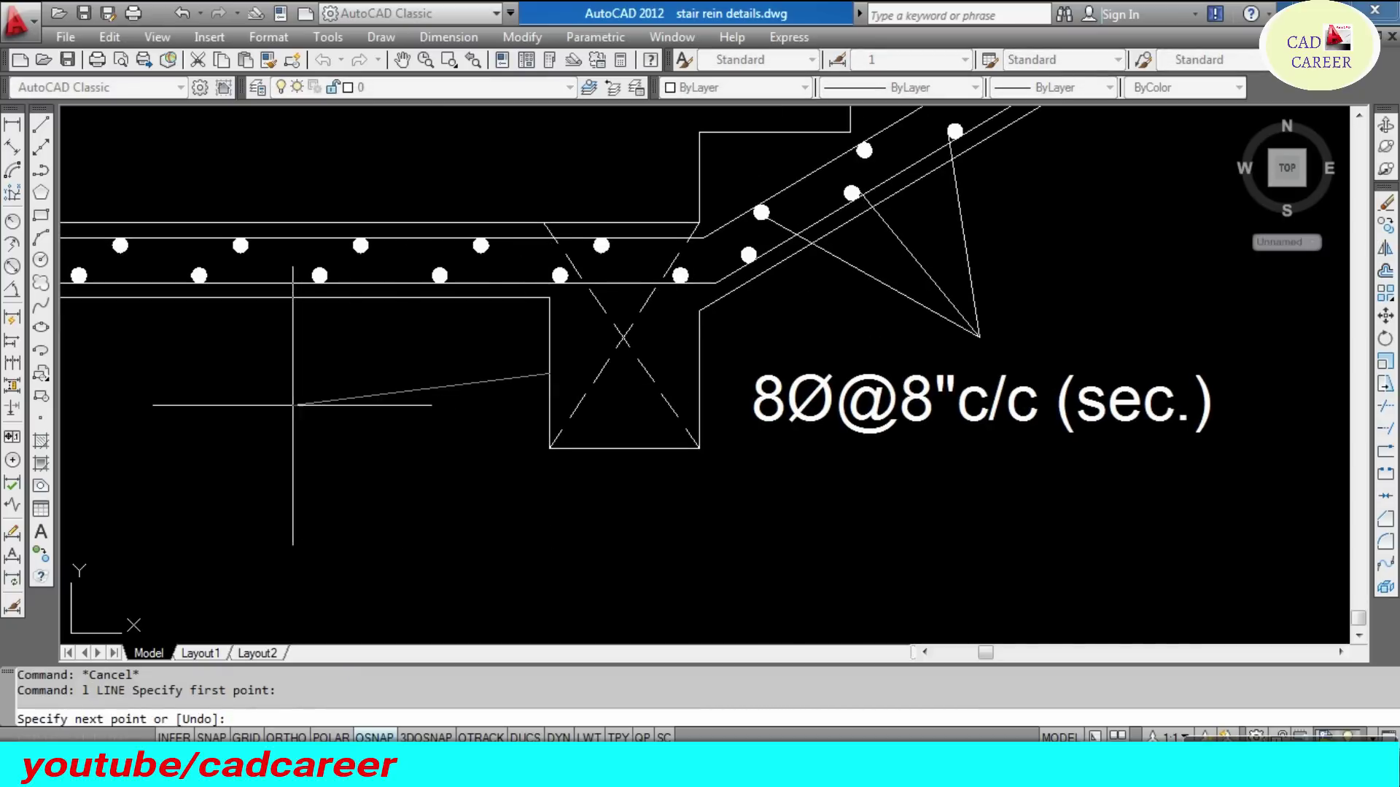
left_click(293, 405)
key("Escape")
type("o")
key("Return")
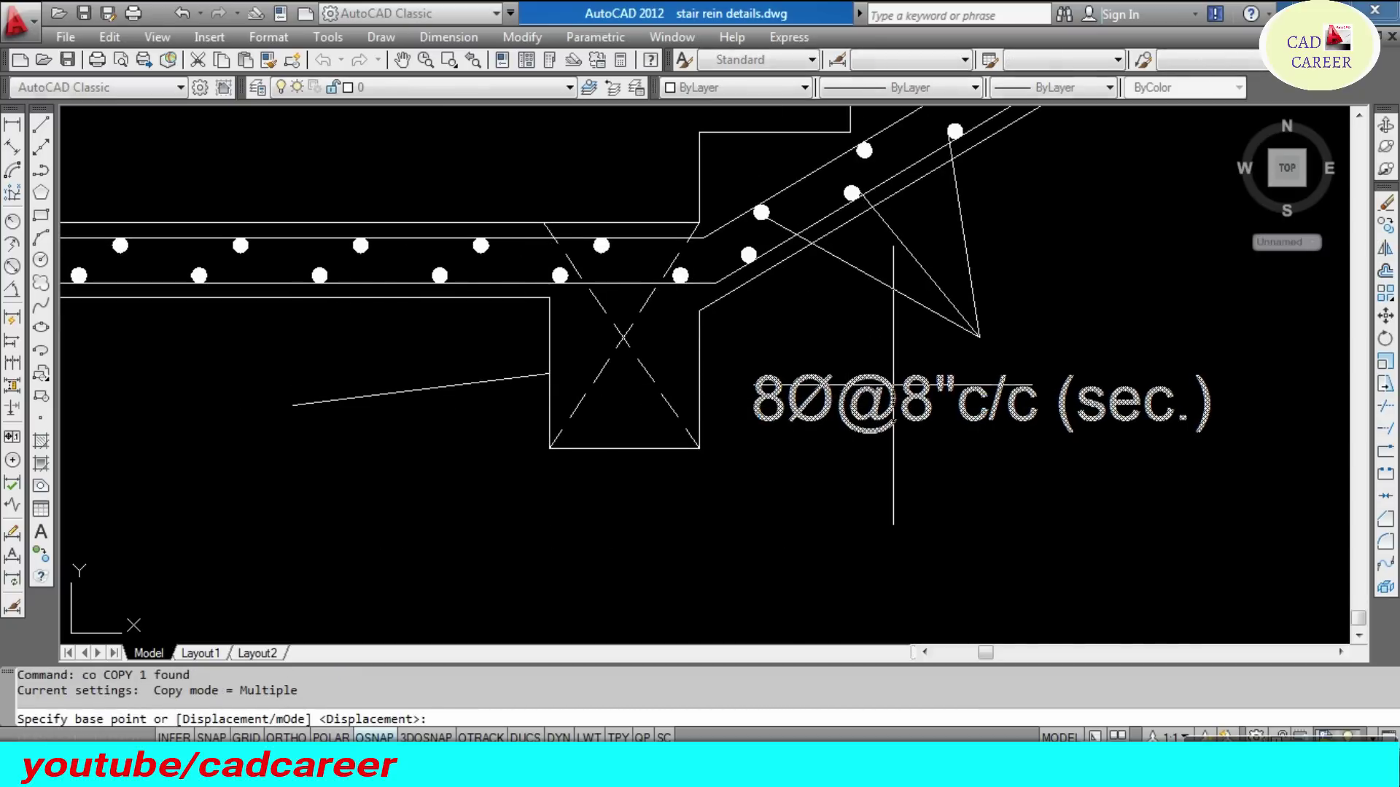
left_click(892, 385)
left_click(175, 461)
key("Escape")
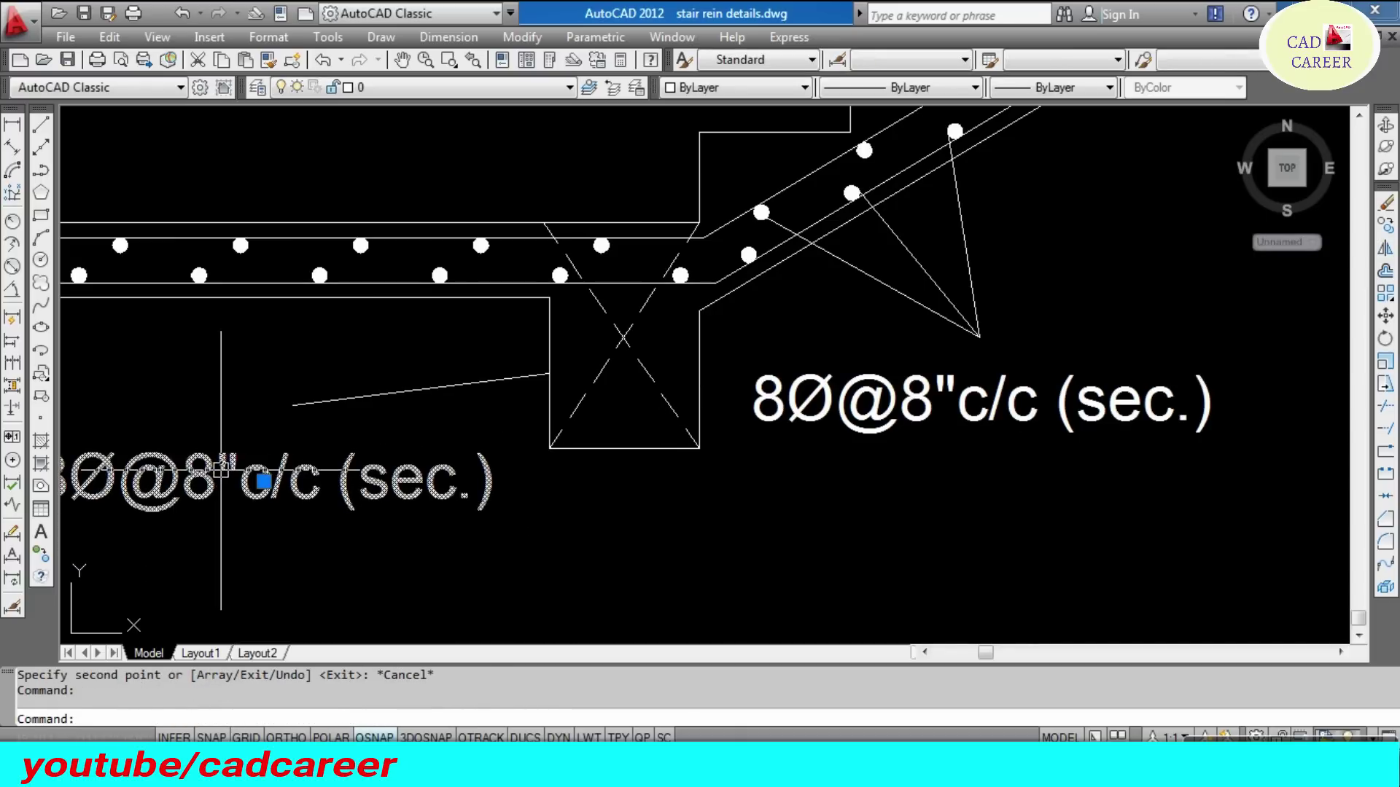
double_click(222, 479)
type("f")
type(" beam")
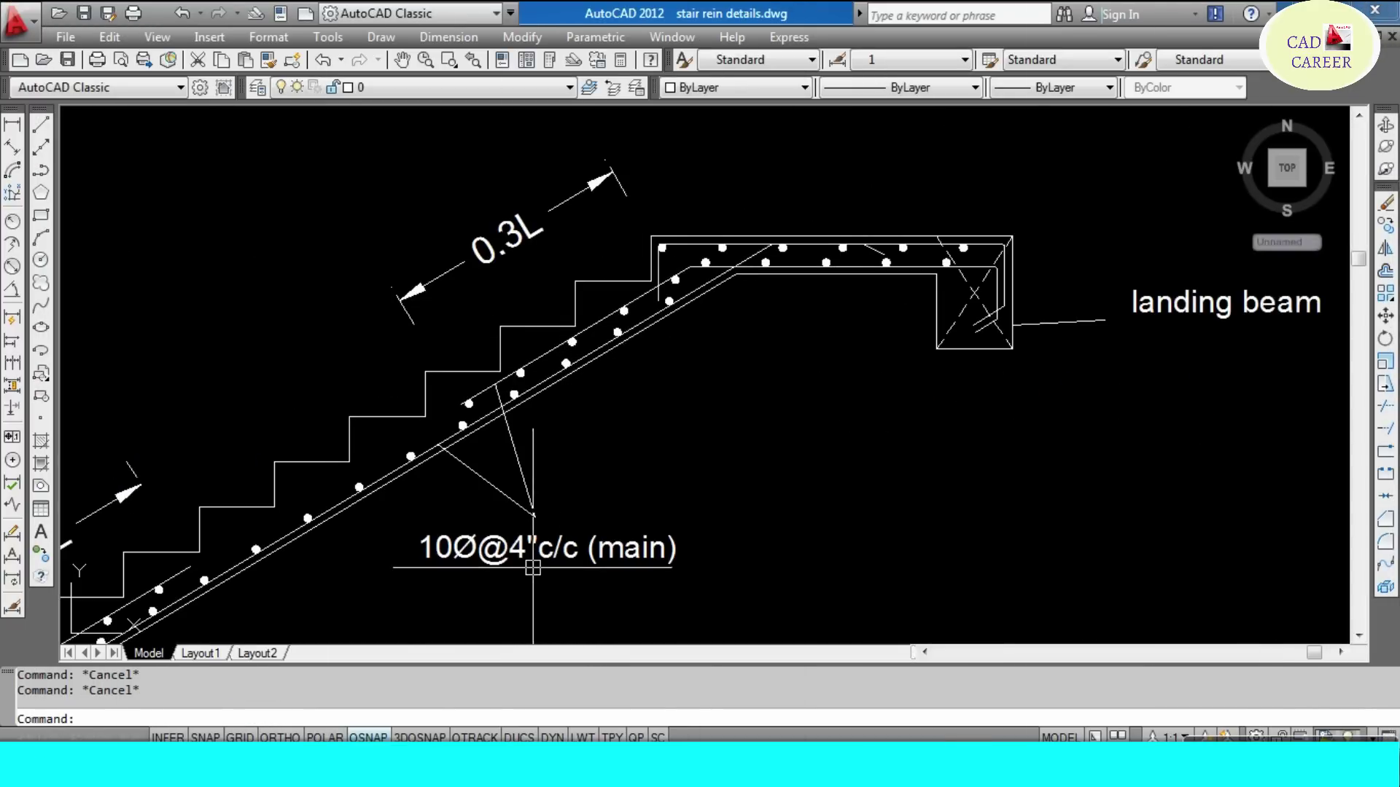
- Copy the 10Ø@4"c/c (main) label beside the inclined slab and change it to 'waste slab 5" thick'
left_click(535, 544)
type("o")
key("Return")
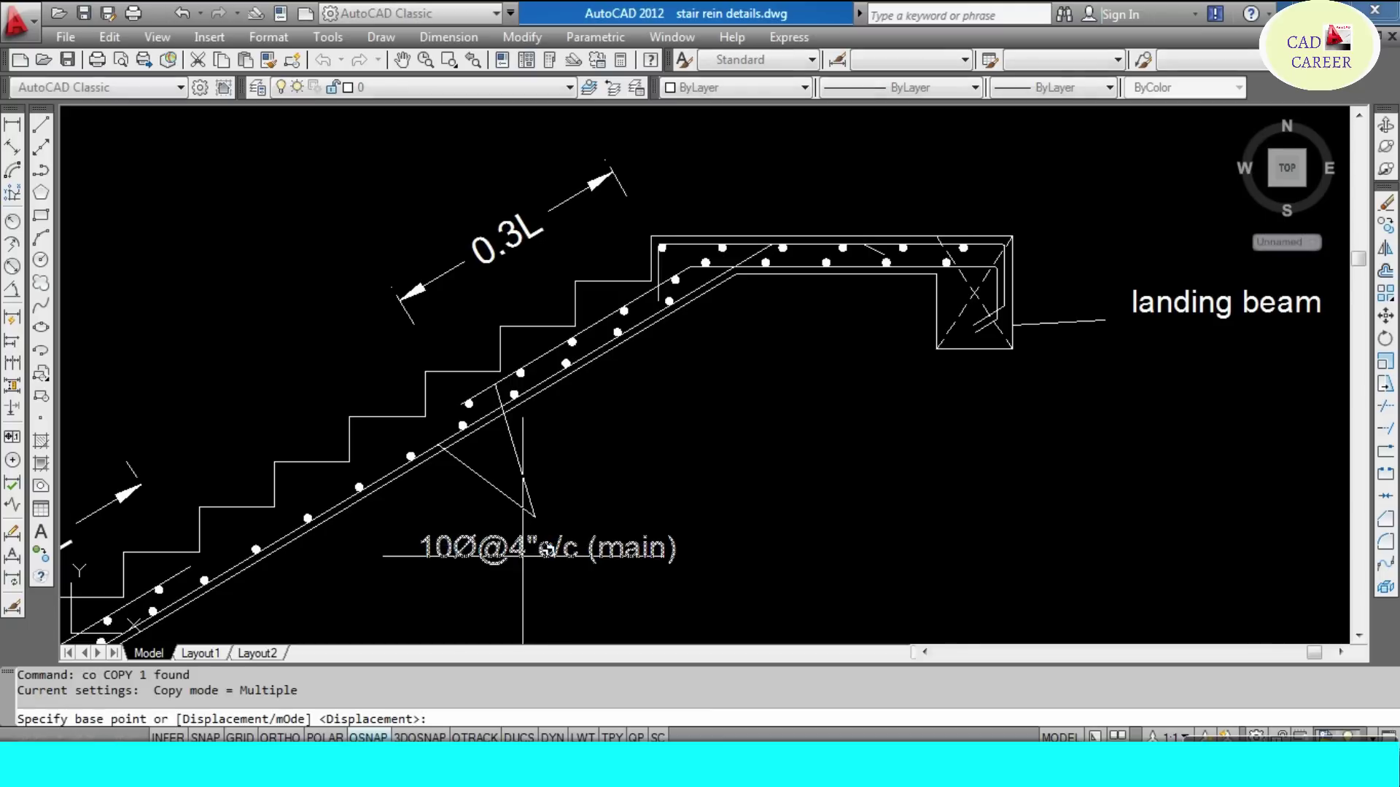
left_click(546, 549)
left_click(716, 435)
key("Escape")
double_click(716, 436)
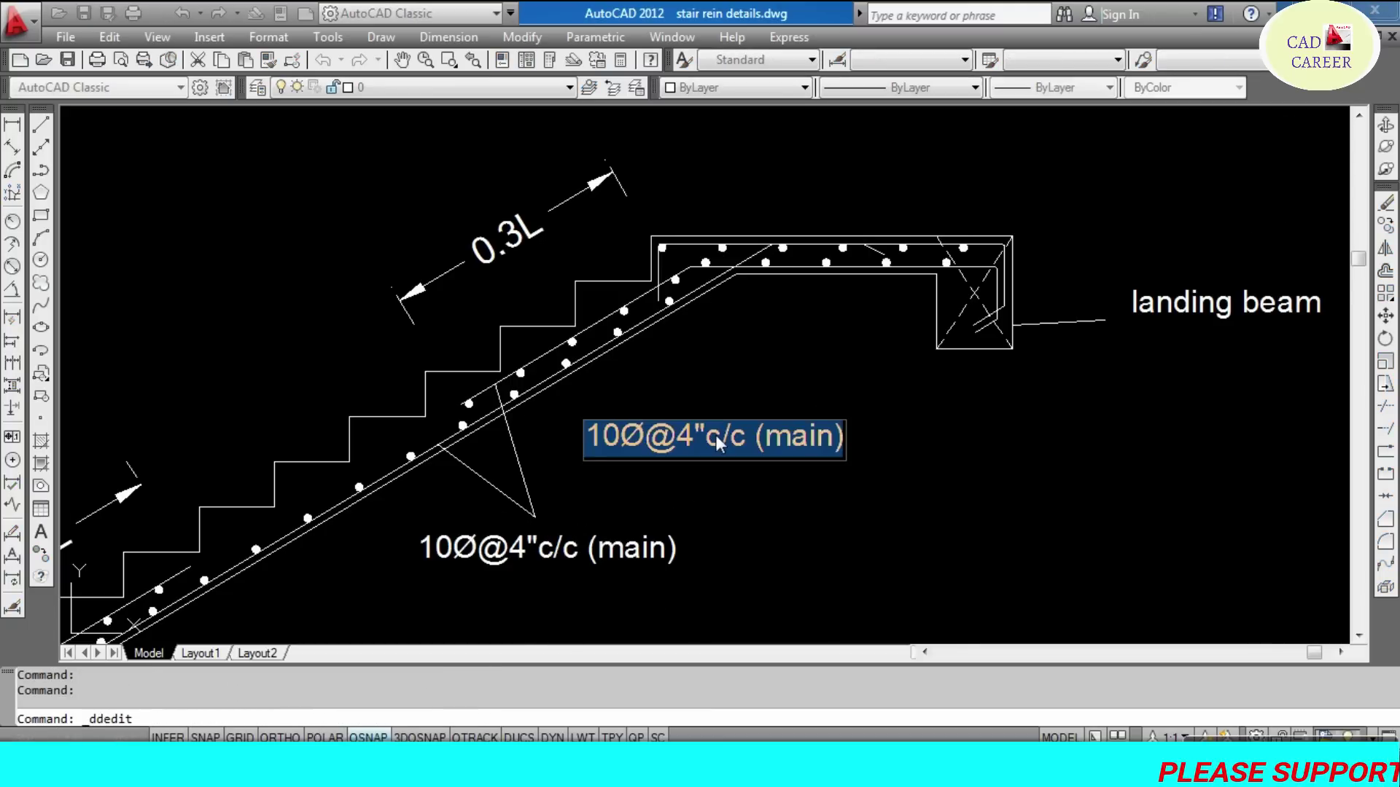
type("waste slab")
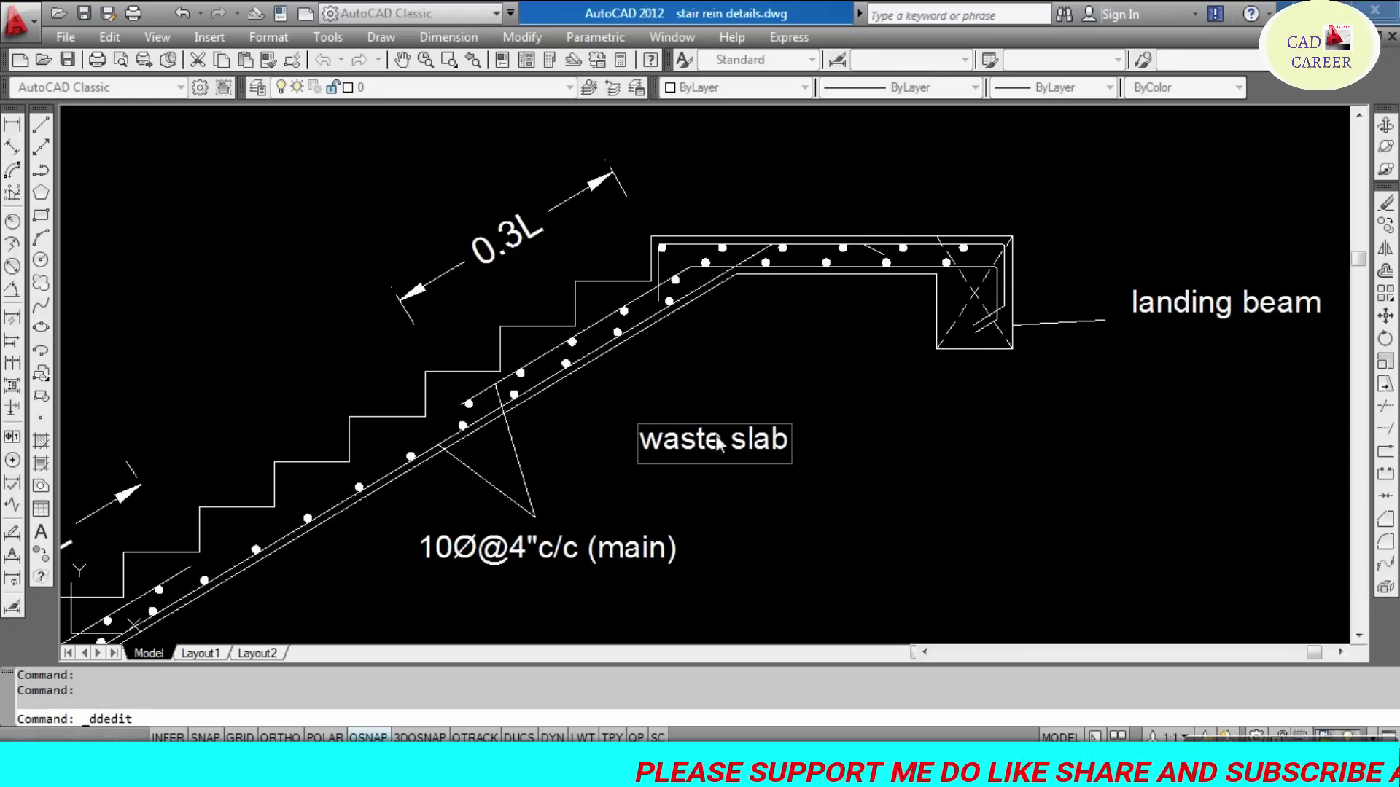
type(" 5\" thick")
key("Return")
key("Escape")
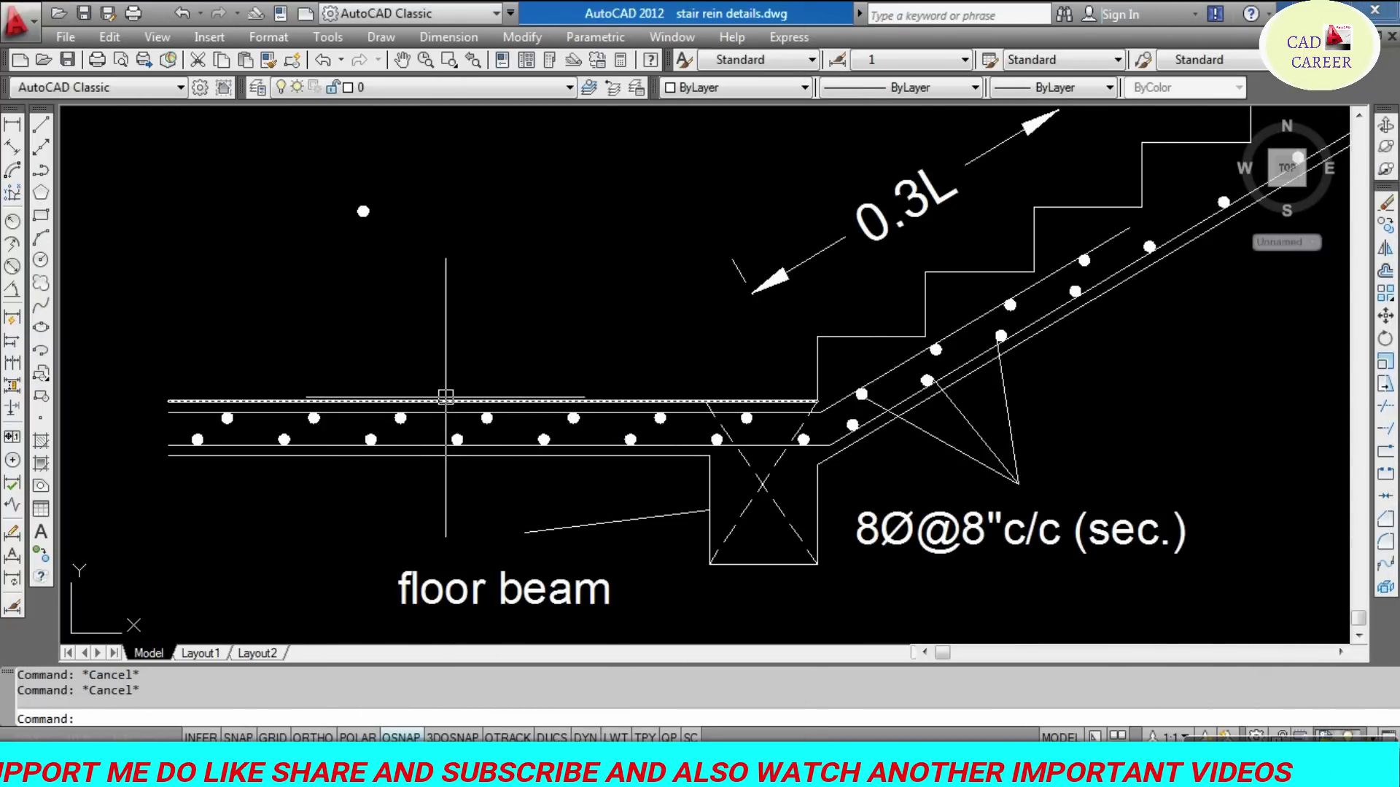
- Draw a bent leader rising from the floor slab top with a short horizontal tail
type("l")
key("Return")
left_click(440, 401)
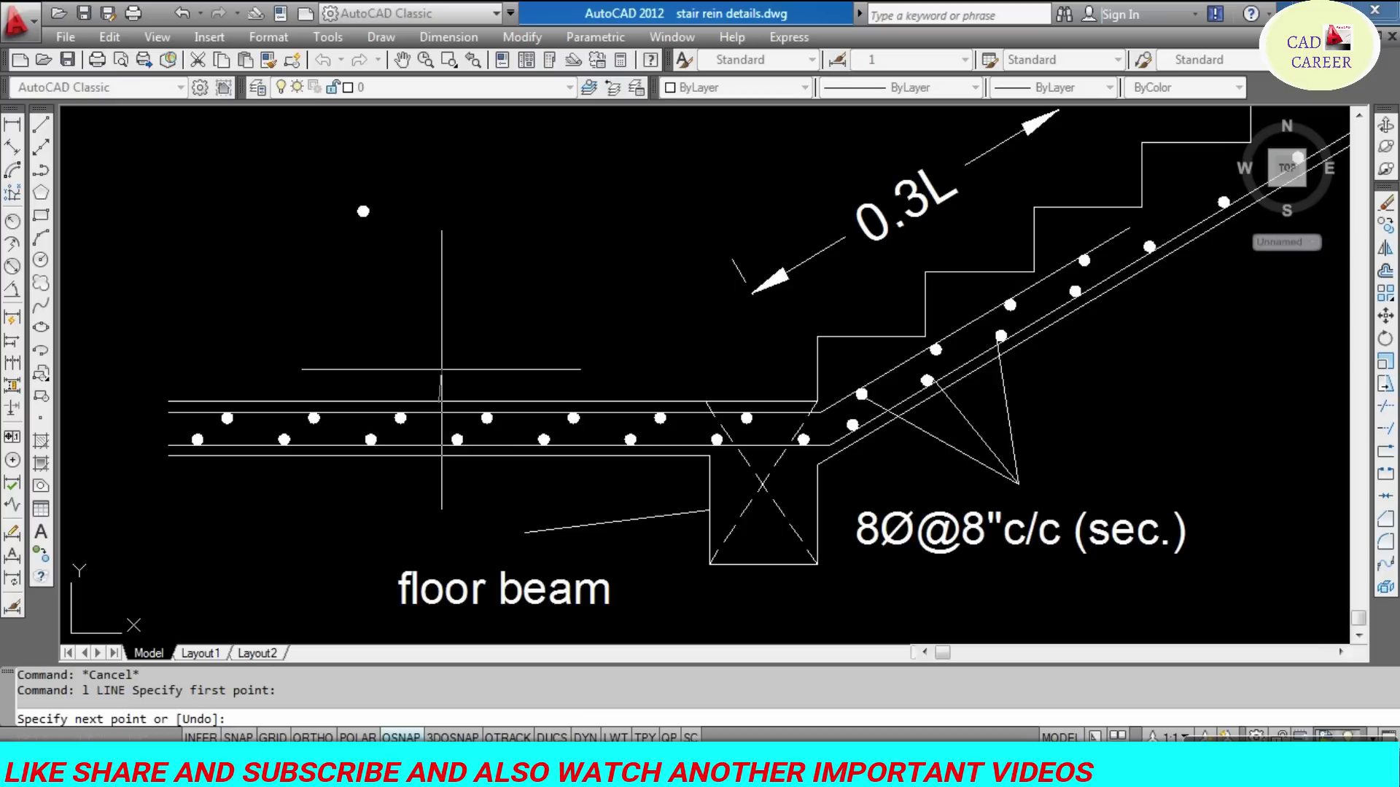
left_click(444, 326)
left_click(358, 318)
key("Escape")
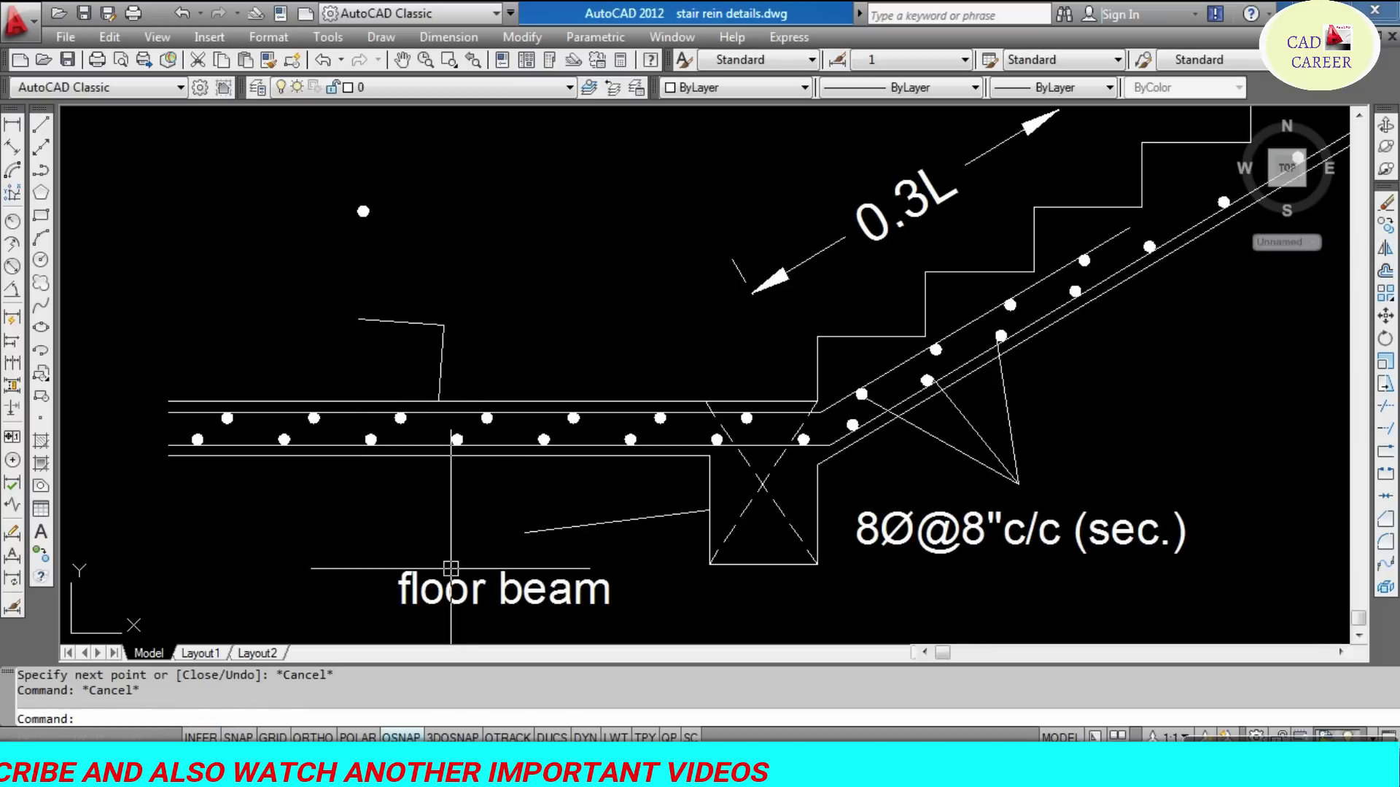
- Copy the floor beam label above the new leader and change it to 'floor level'
left_click(444, 589)
type("co")
key("Return")
left_click(460, 596)
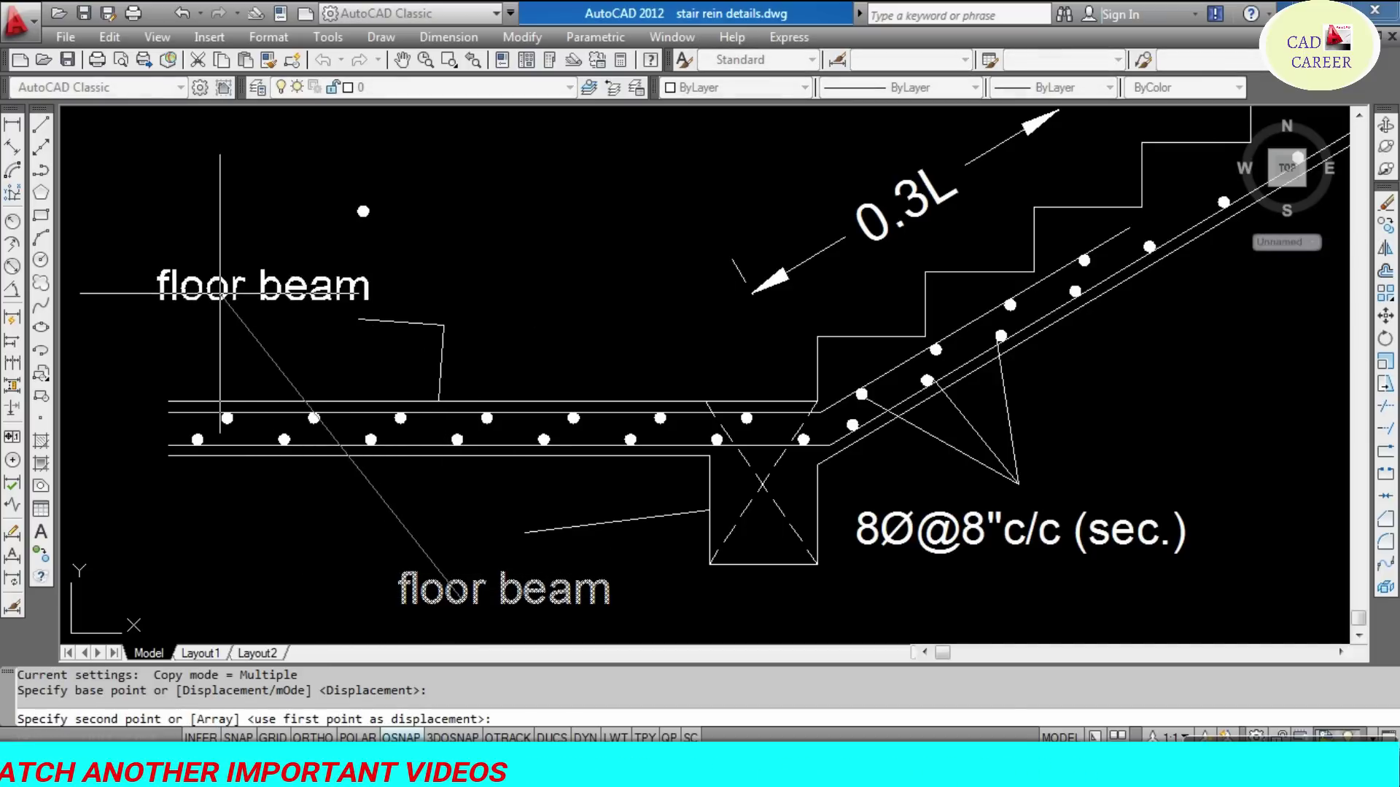
left_click(244, 283)
key("Escape")
key("Escape")
double_click(306, 285)
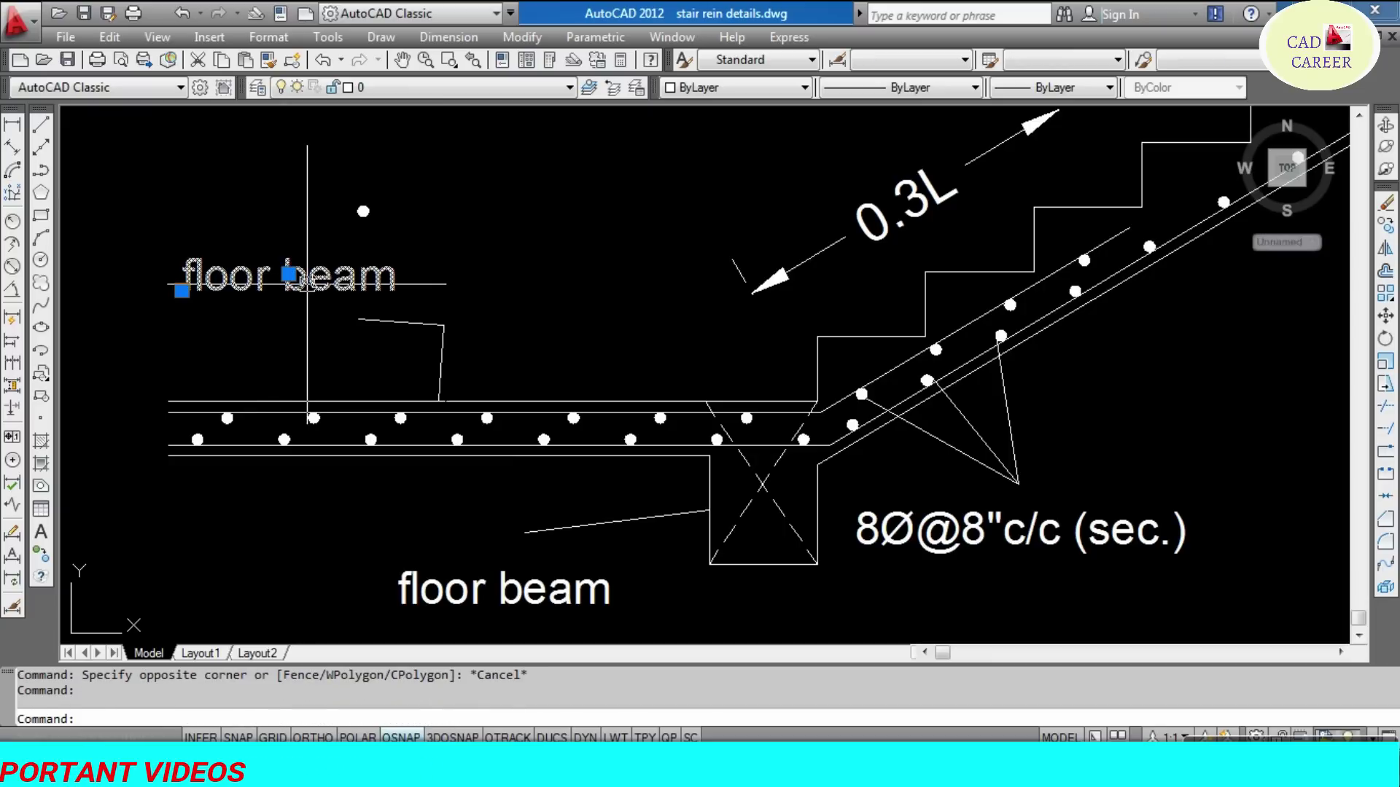
type("floor level")
key("Return")
key("Escape")
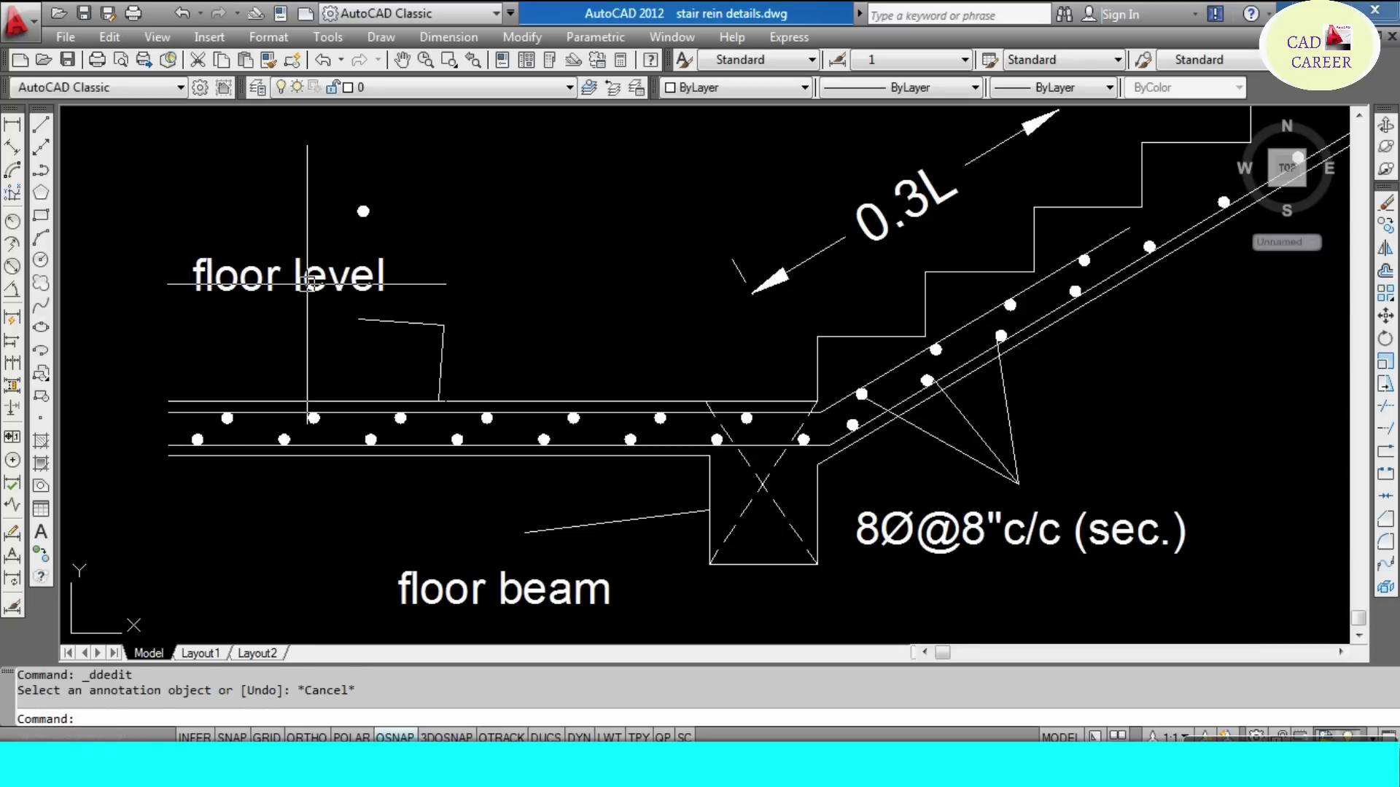
- Draw a bent leader rising from the landing slab top with a horizontal tail
scroll(291, 409, "down", 5)
scroll(872, 191, "up", 3)
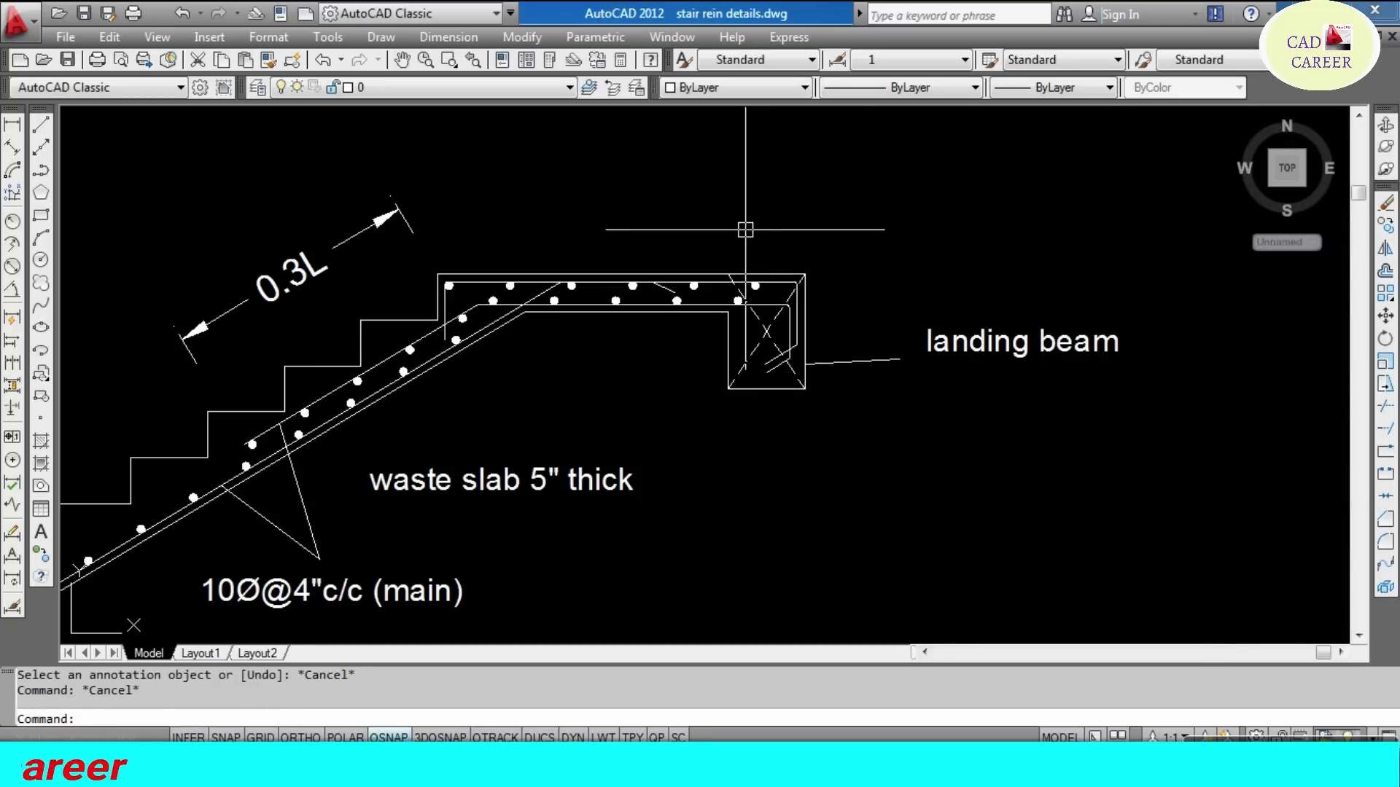
scroll(750, 141, "up", 3)
type("l")
key("Return")
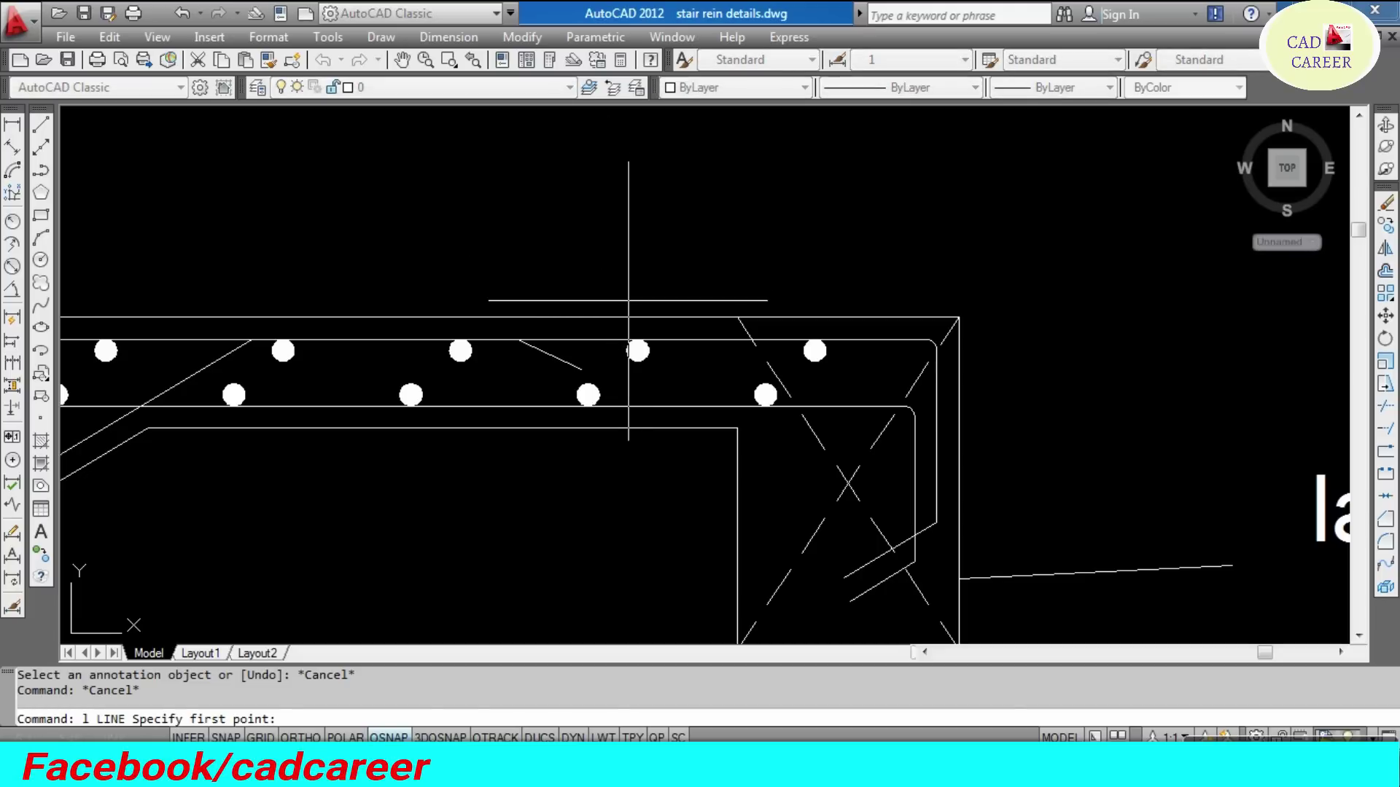
left_click(624, 316)
left_click(640, 201)
left_click(866, 189)
key("Escape")
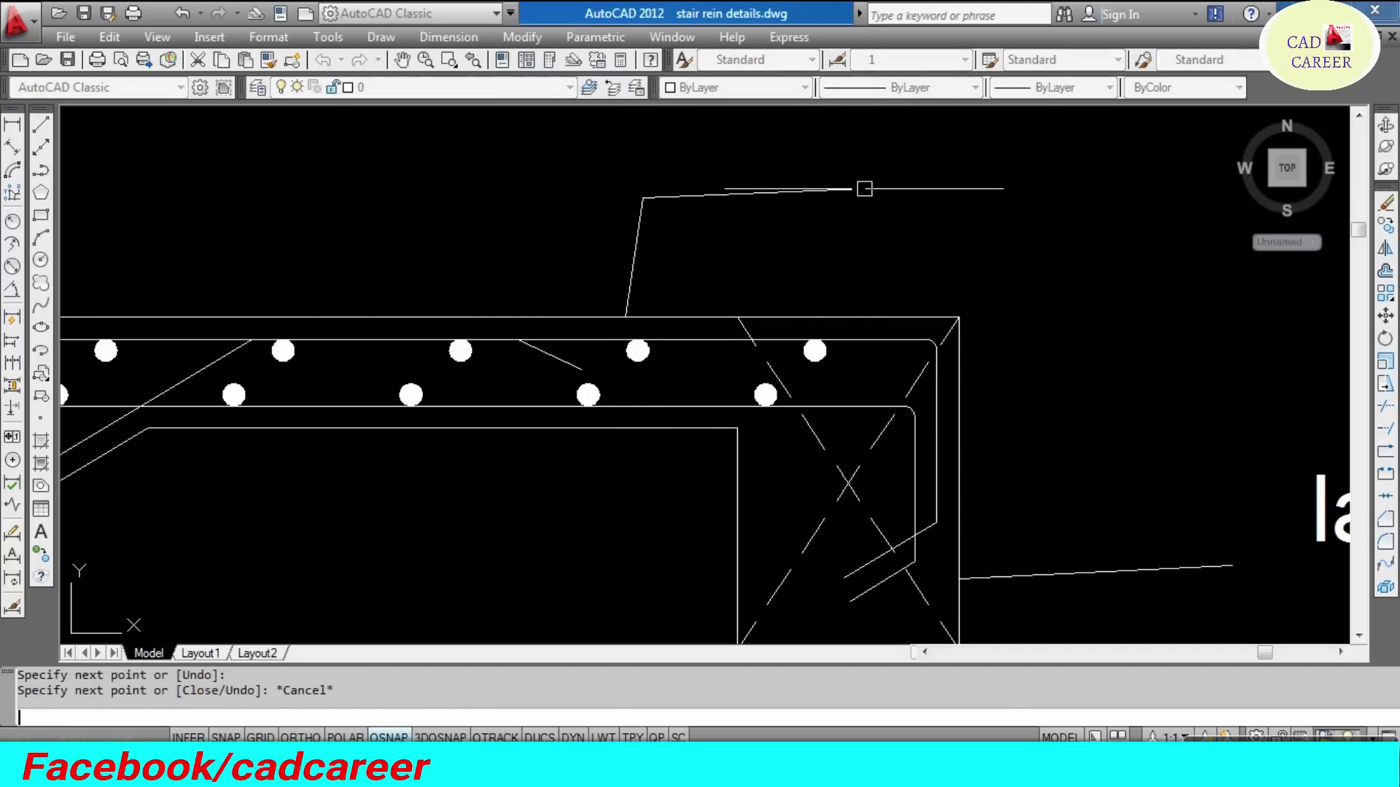
scroll(774, 274, "down", 3)
- Copy the landing beam label to the new leader and change it to 'landing level'
left_click(1009, 330)
type("c")
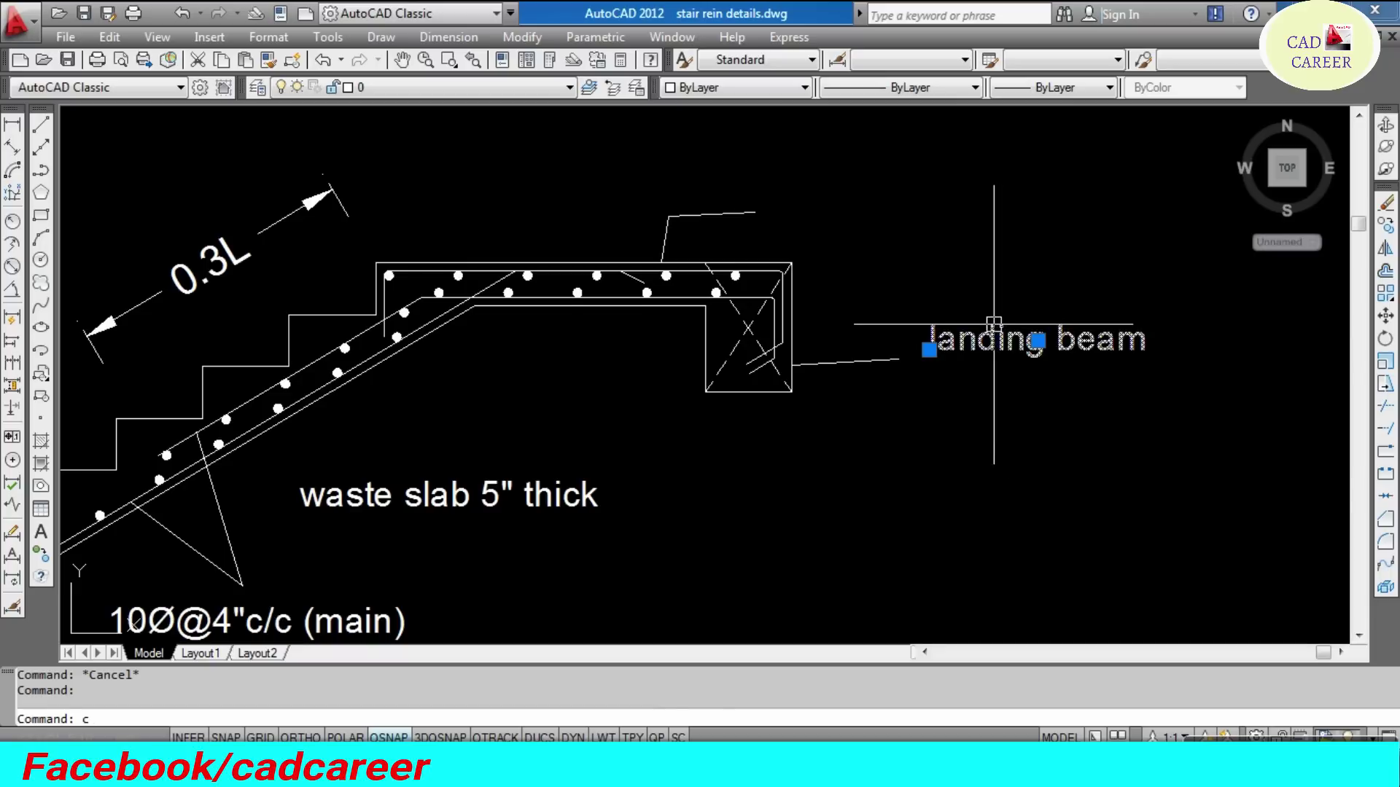
key("Return")
left_click(994, 322)
scroll(875, 328, "up", 3)
left_click(1137, 430)
key("Escape")
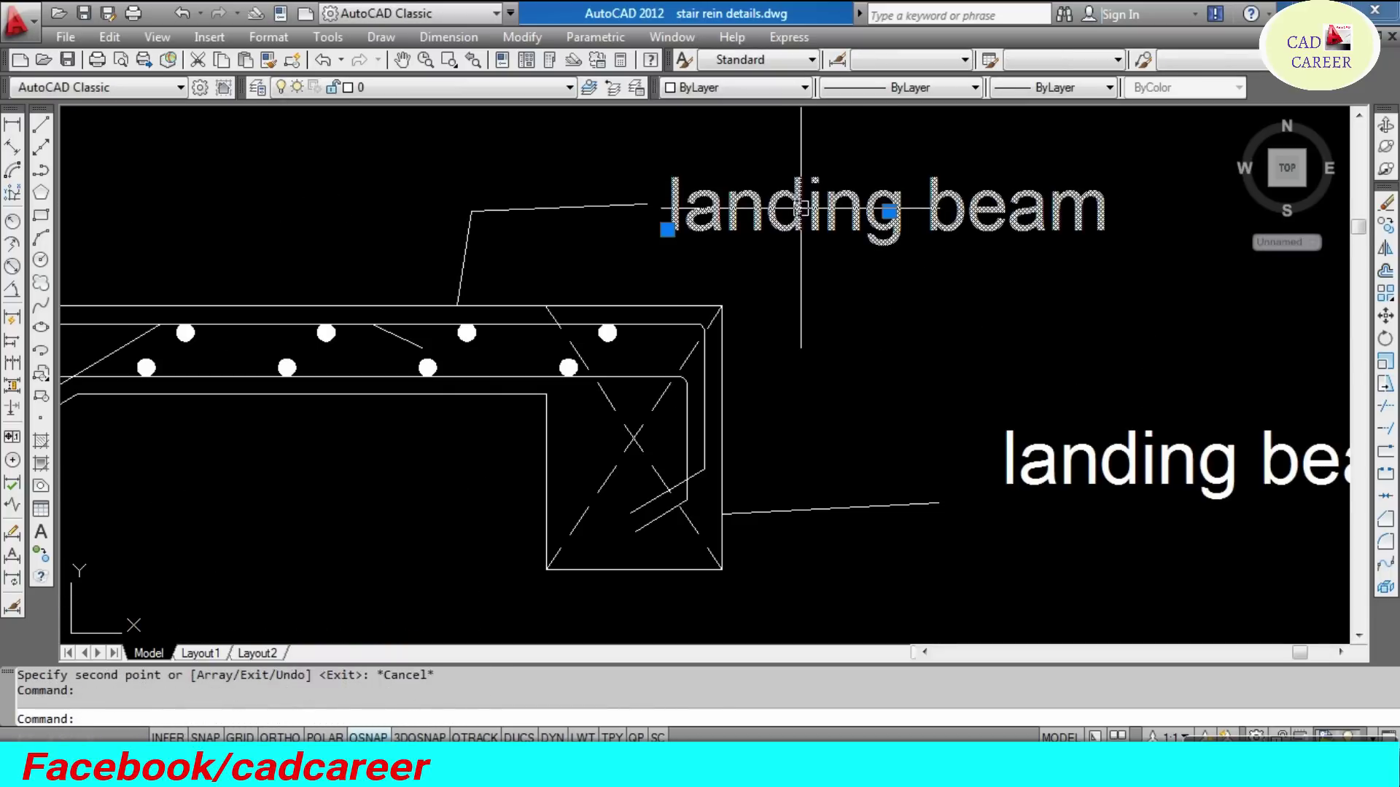
double_click(802, 209)
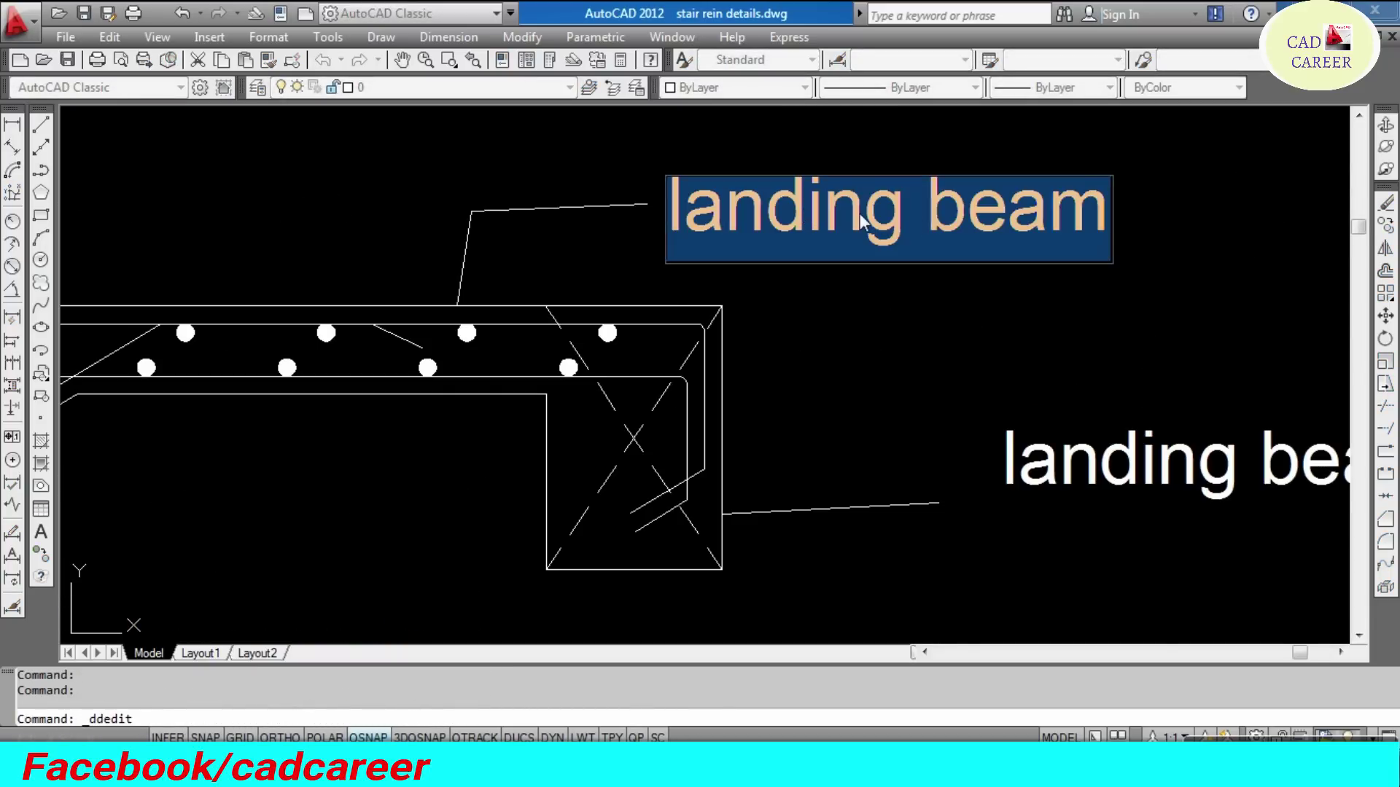
left_click(1105, 219)
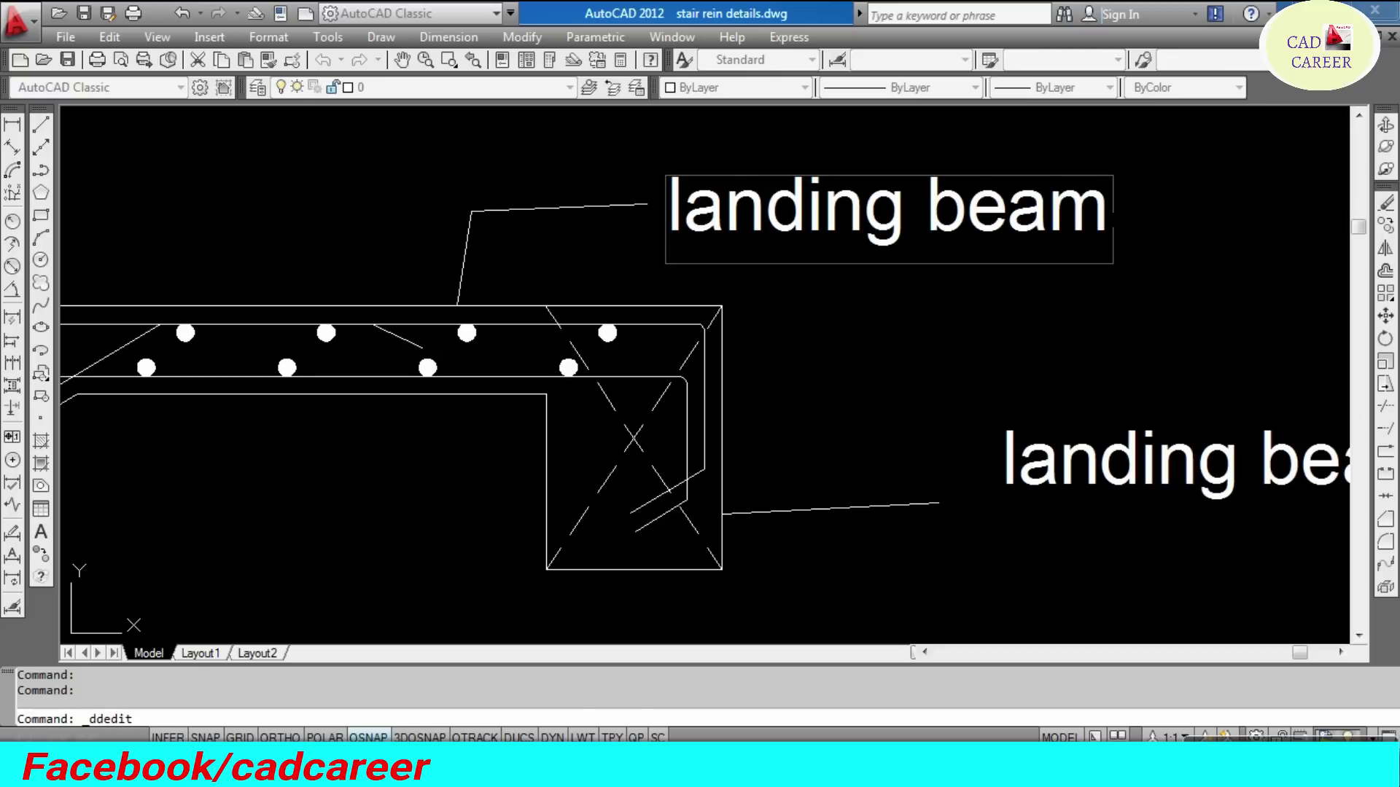
key("BackSpace")
key("BackSpace")
key("BackSpace")
type("level")
key("Return")
key("Escape")
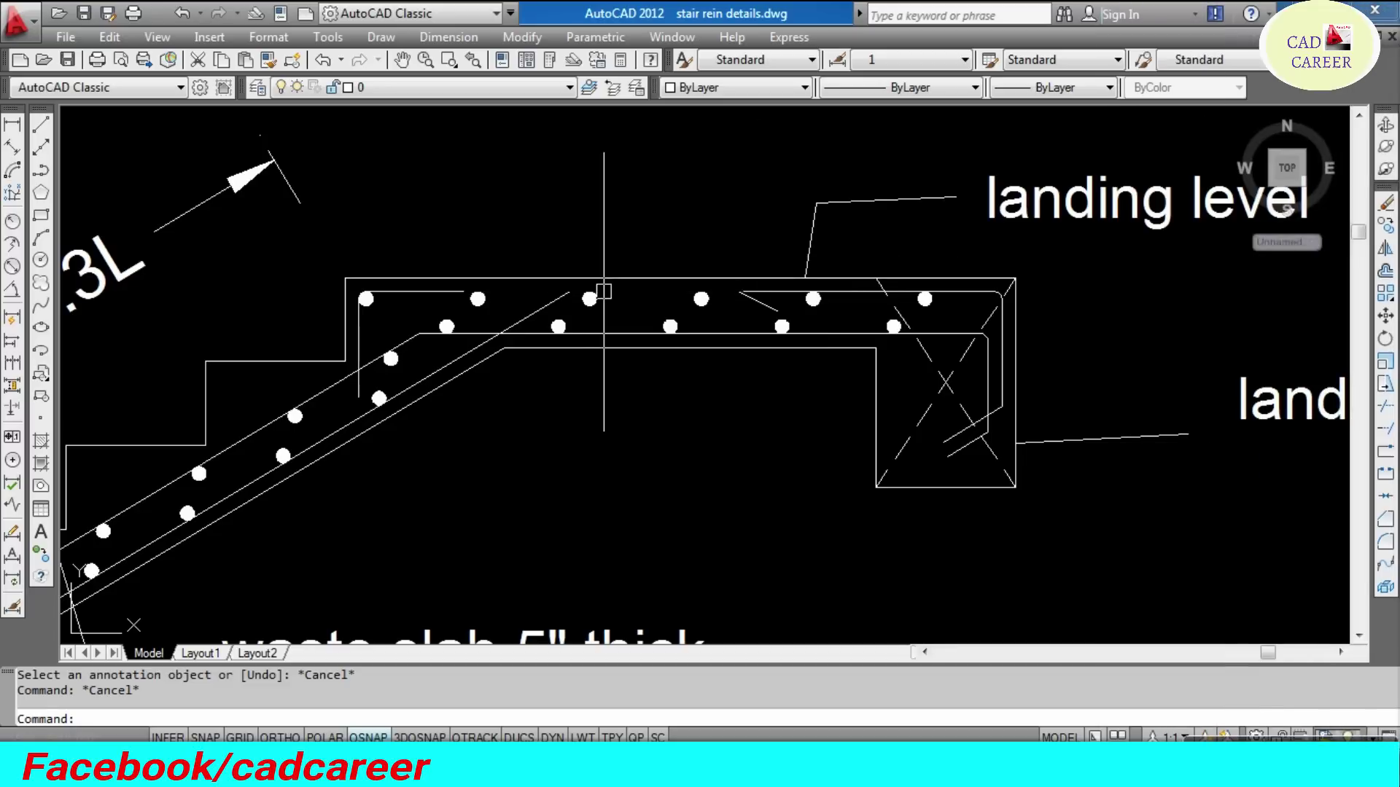
- Place a 1' linear dimension along the short bar segment on the upper landing
left_click(12, 128)
left_click(562, 290)
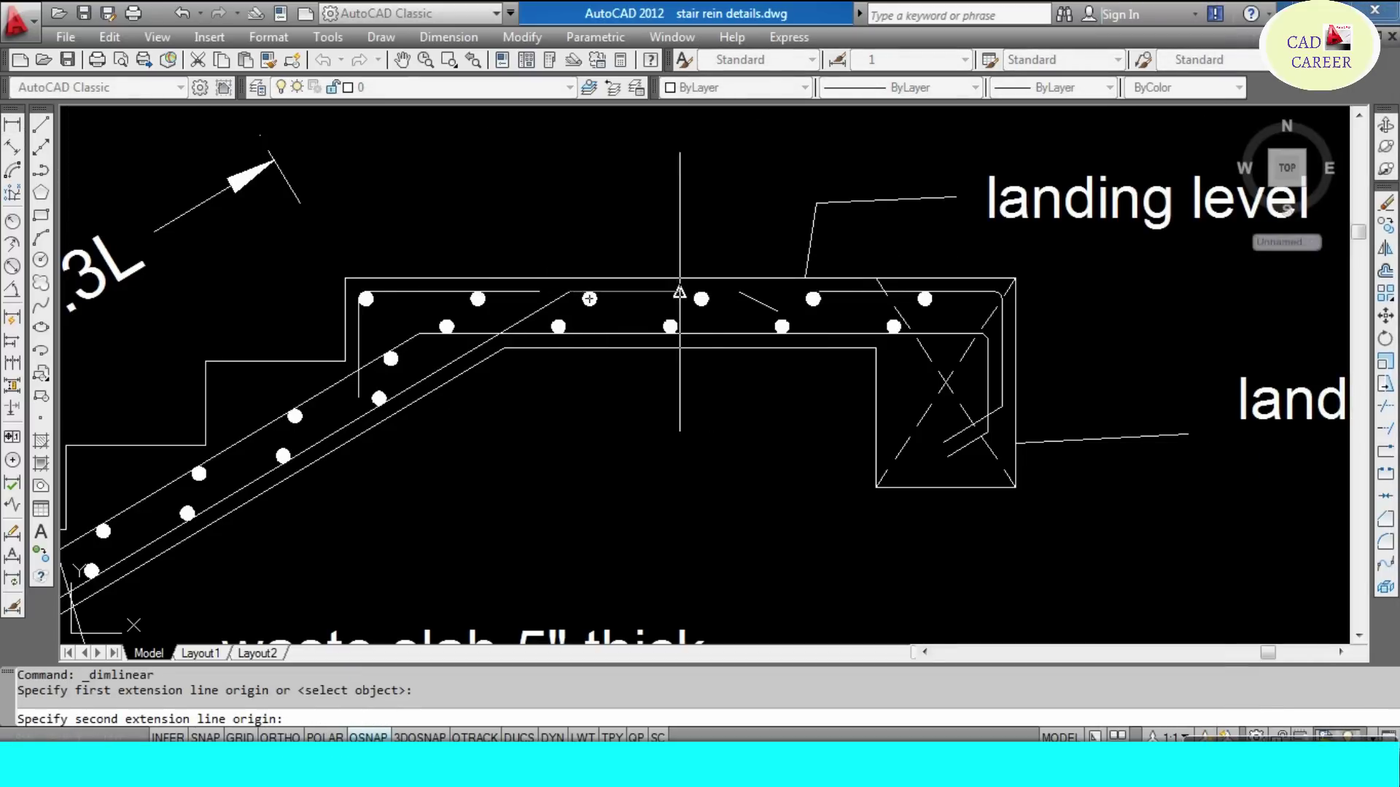
left_click(737, 291)
scroll(656, 219, "down", 2)
scroll(656, 219, "down", 1)
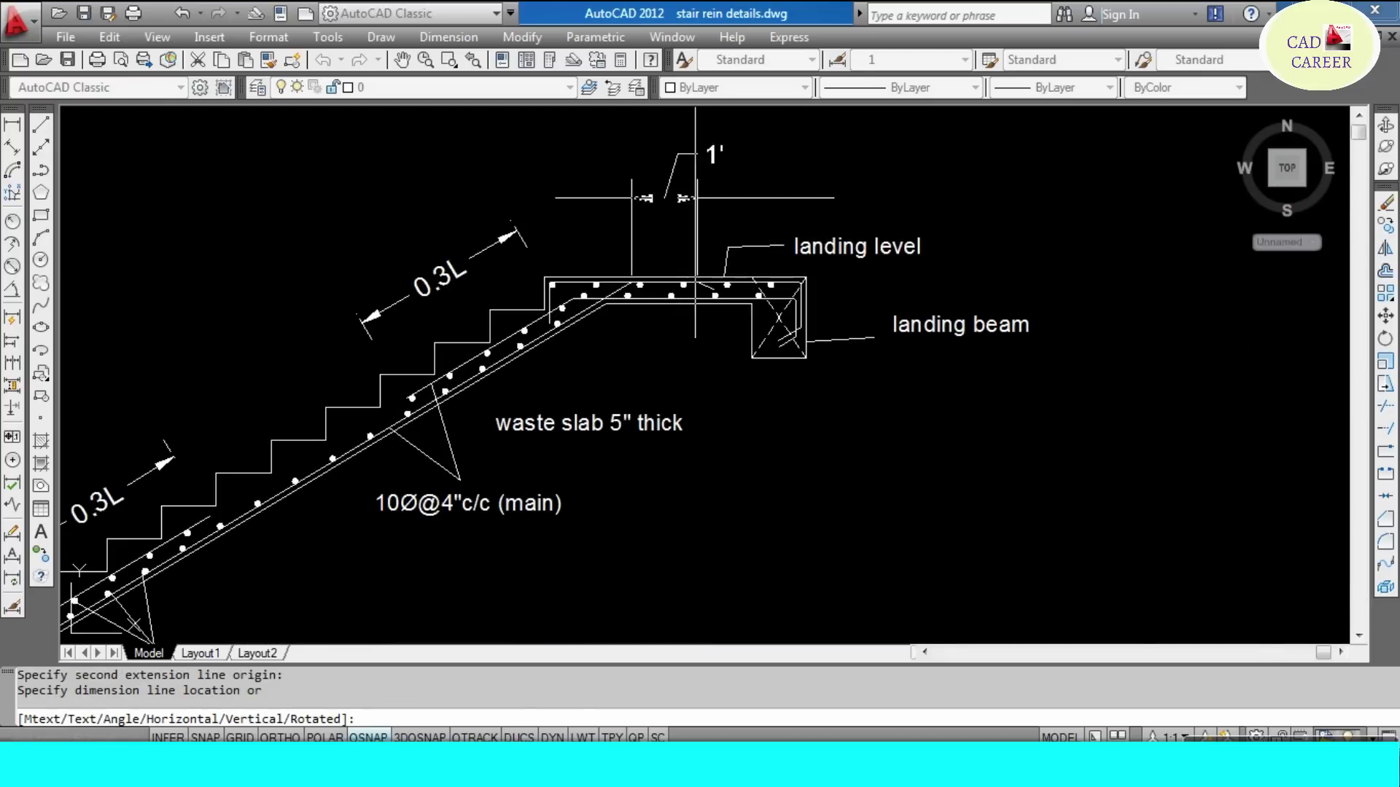
scroll(651, 266, "up", 4)
scroll(651, 266, "down", 1)
left_click(616, 441)
scroll(616, 441, "down", 5)
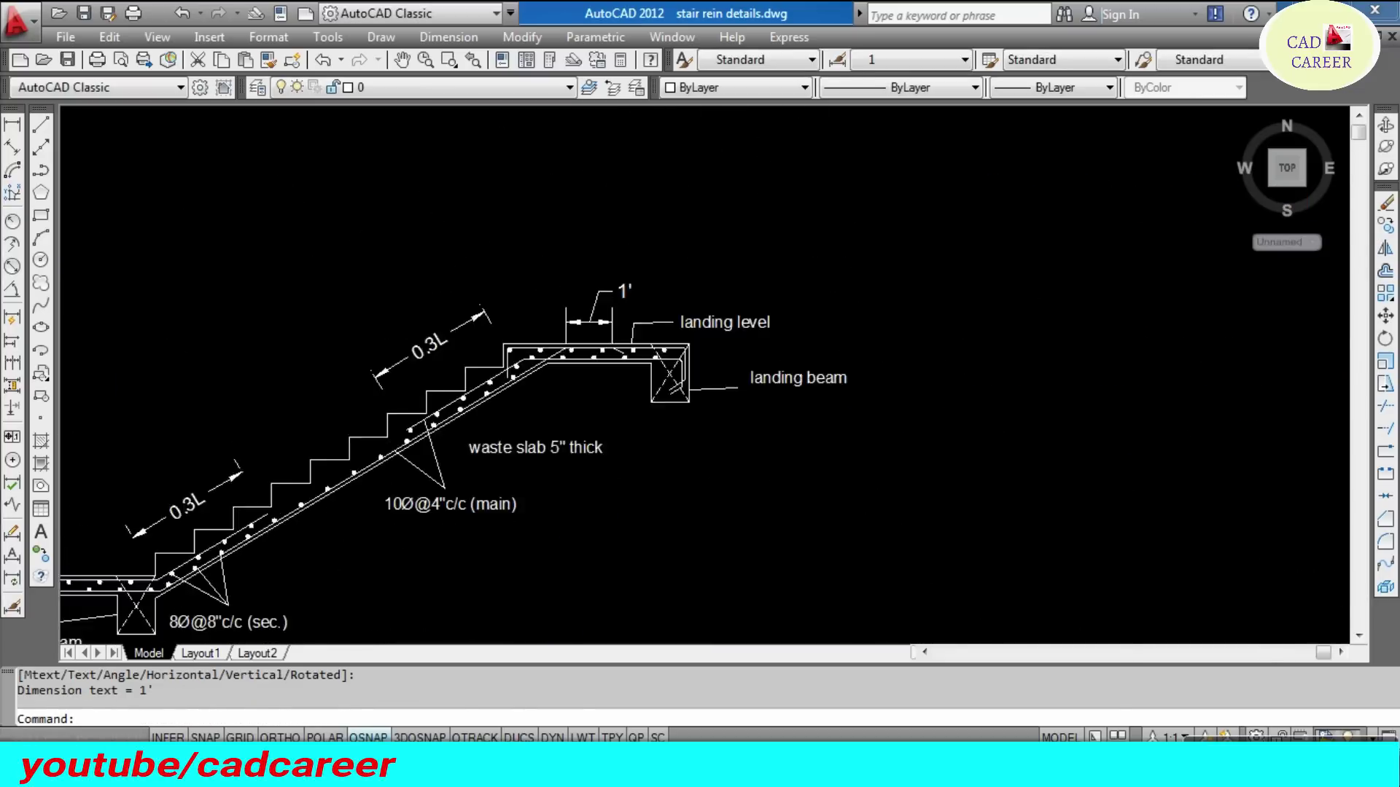
scroll(495, 380, "down", 2)
key("Escape")
key("Escape")
scroll(326, 435, "up", 5)
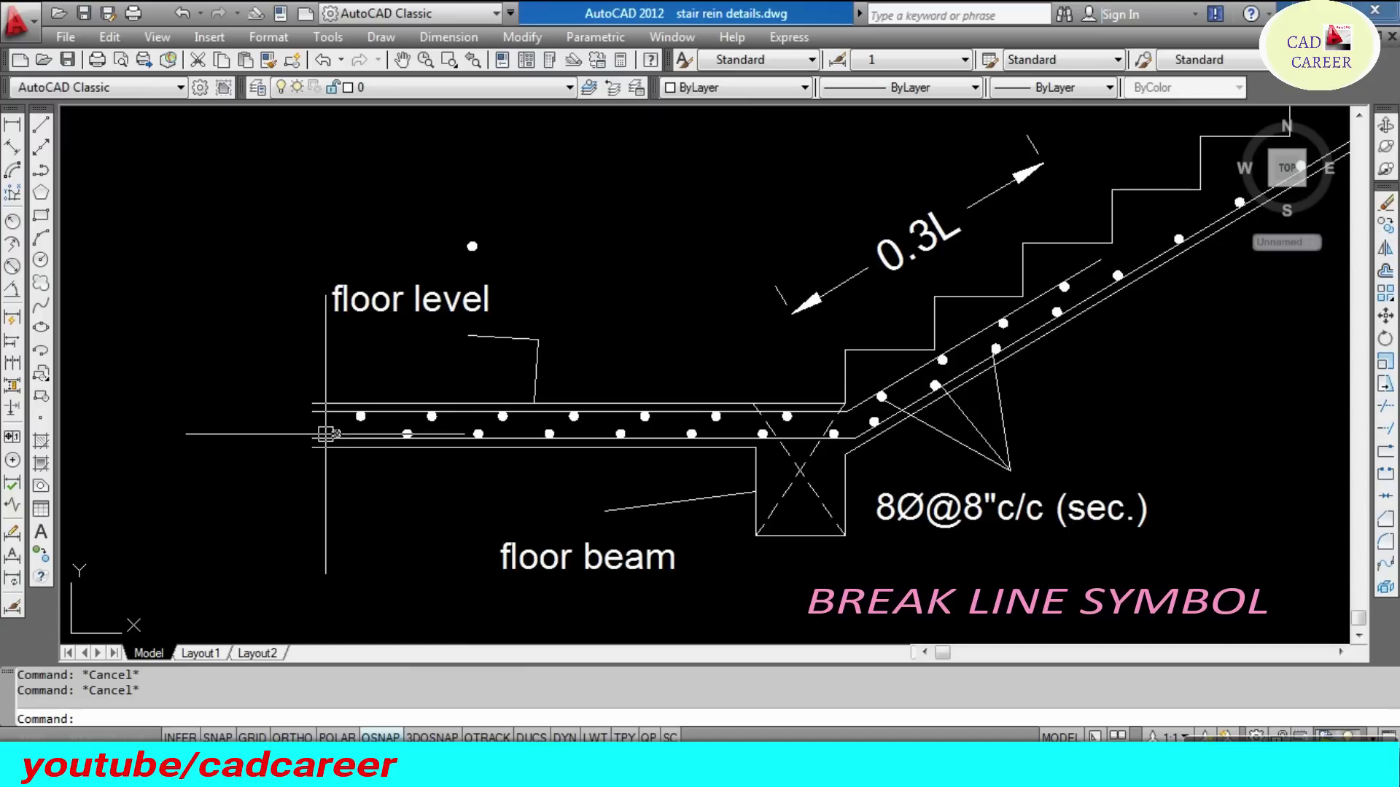
- Draw an Express Tools break-line symbol across the floor slab's left end, centred at the midpoint
left_click(800, 45)
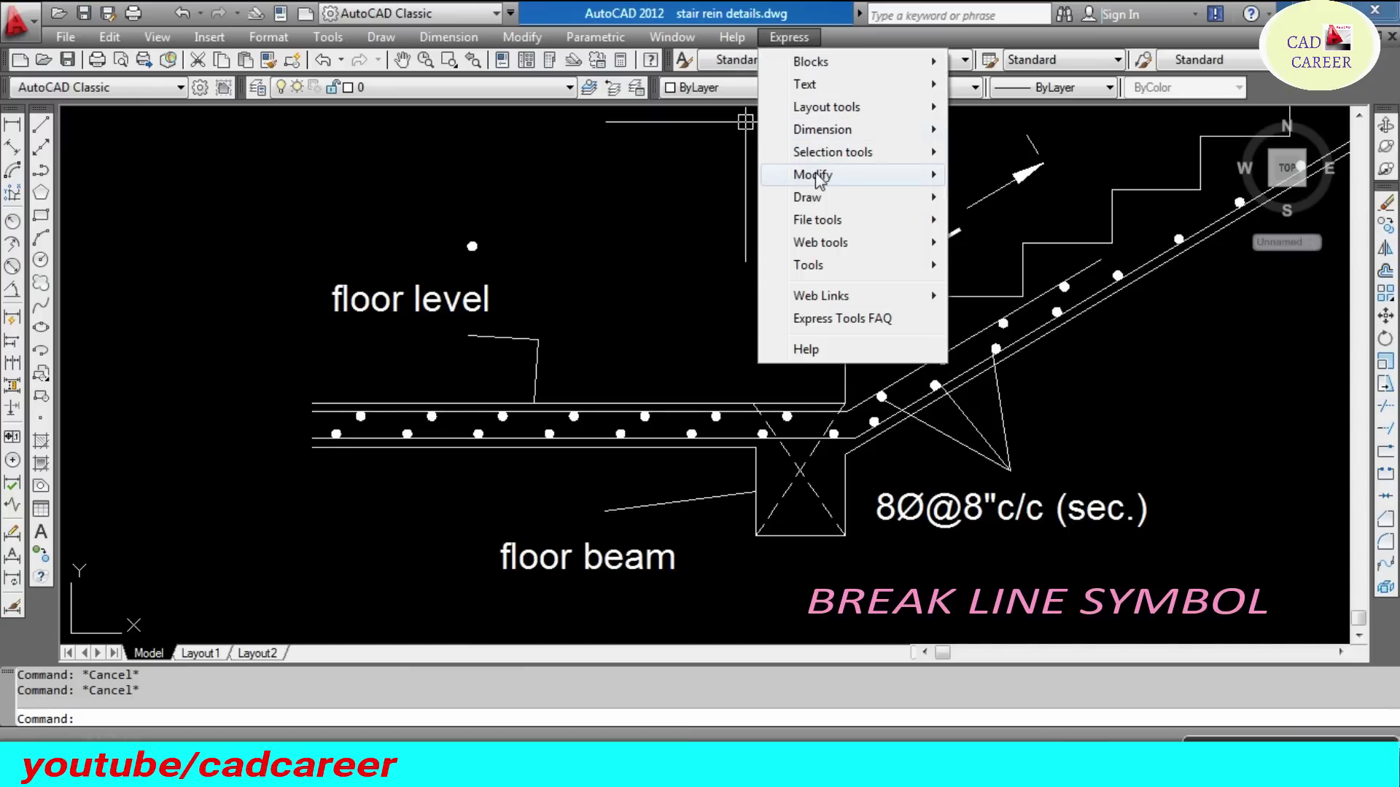
left_click(1038, 196)
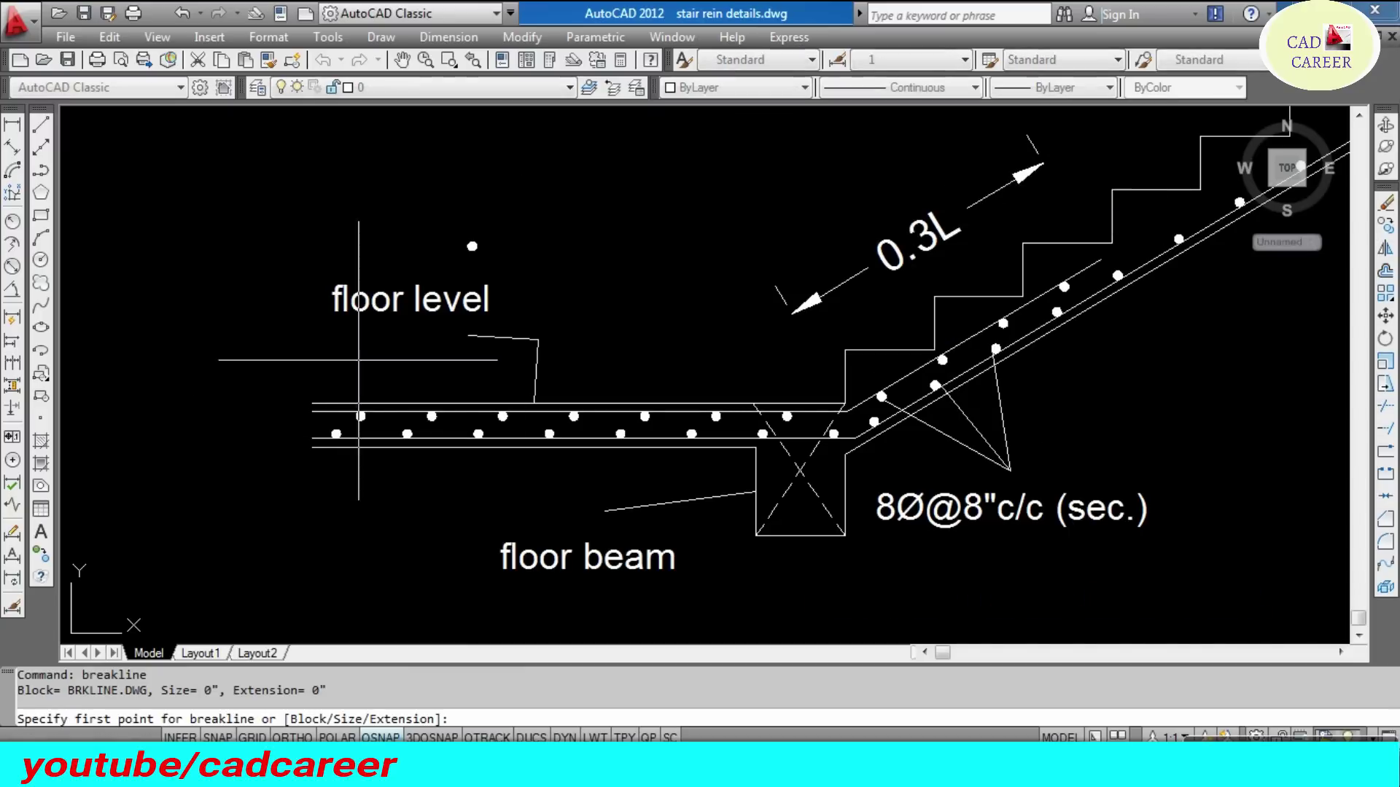
left_click(311, 412)
left_click(309, 448)
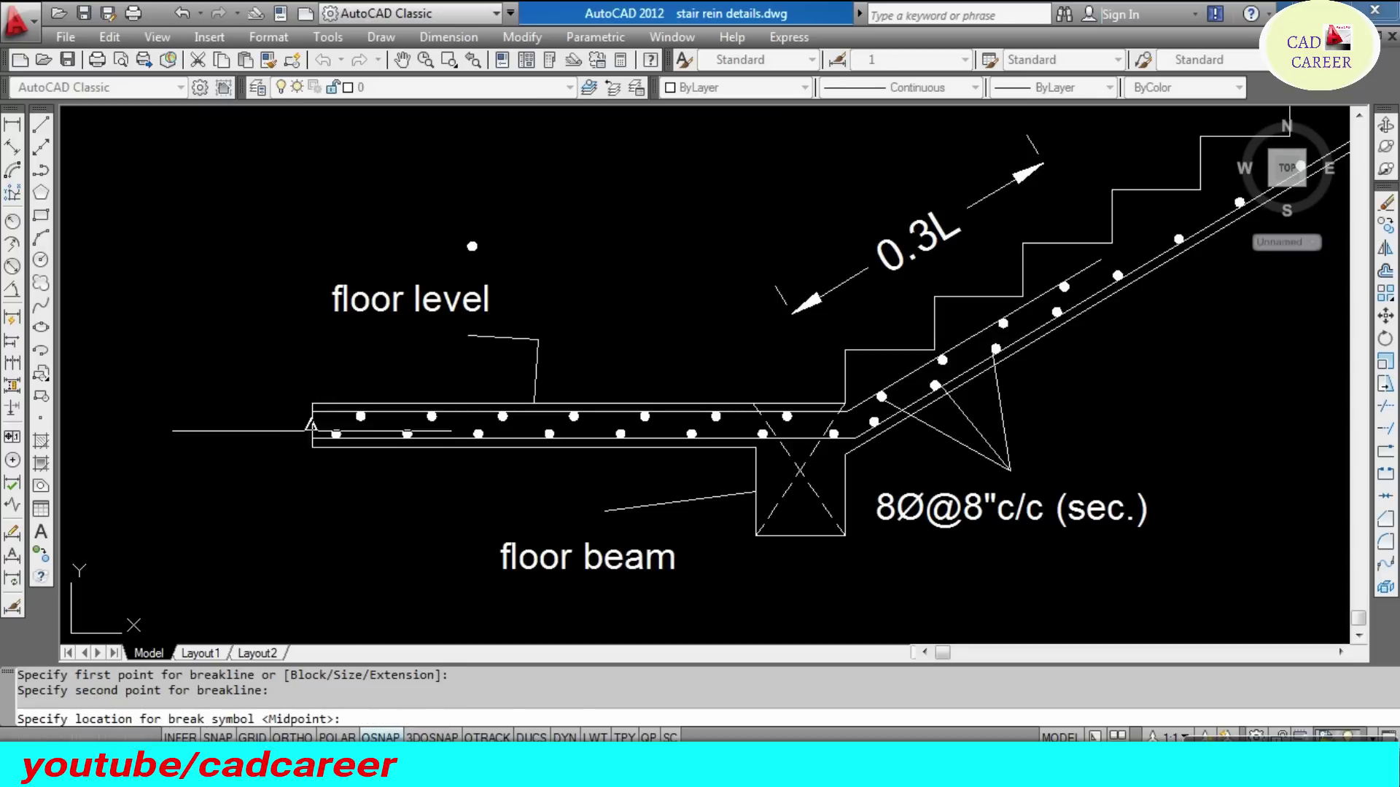
left_click(311, 426)
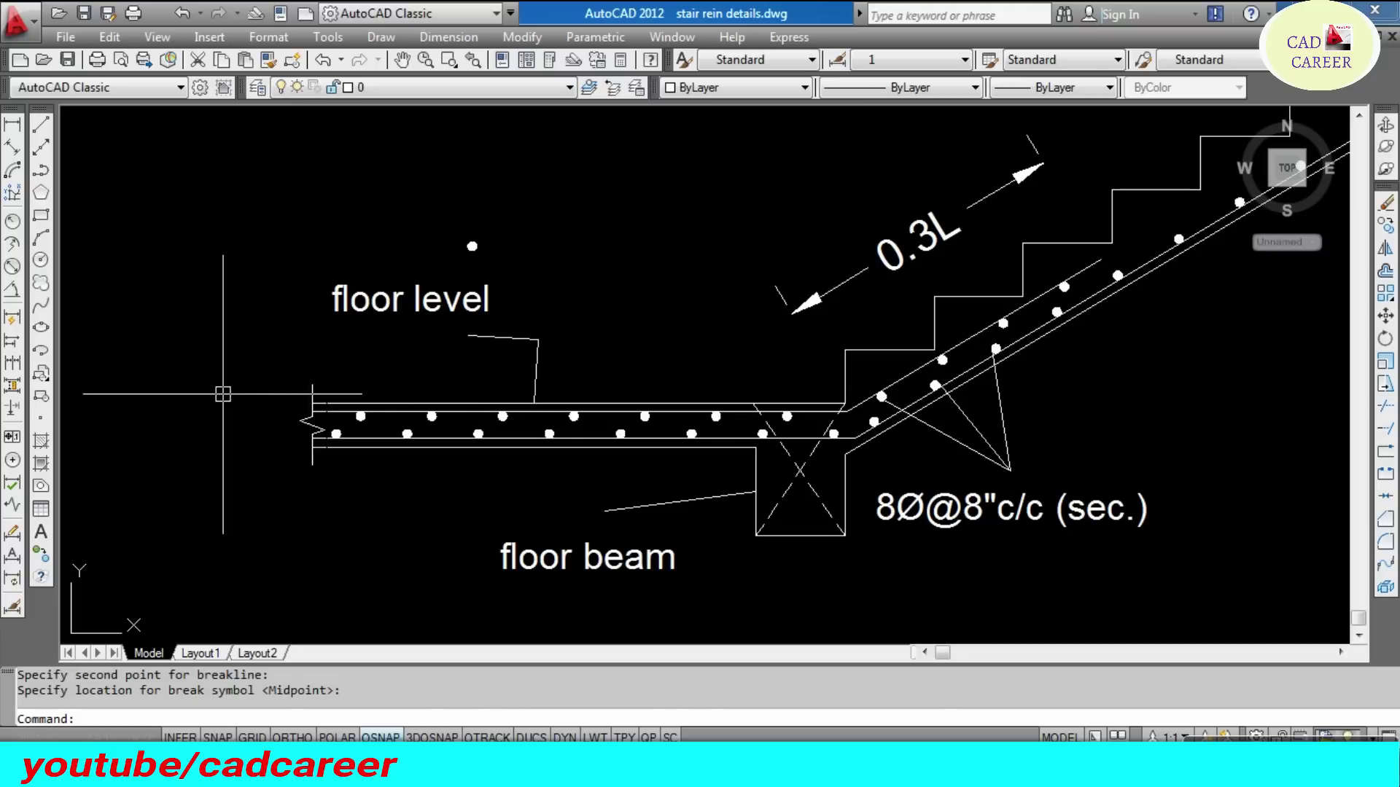
key("Escape")
key("Escape")
scroll(274, 397, "down", 3)
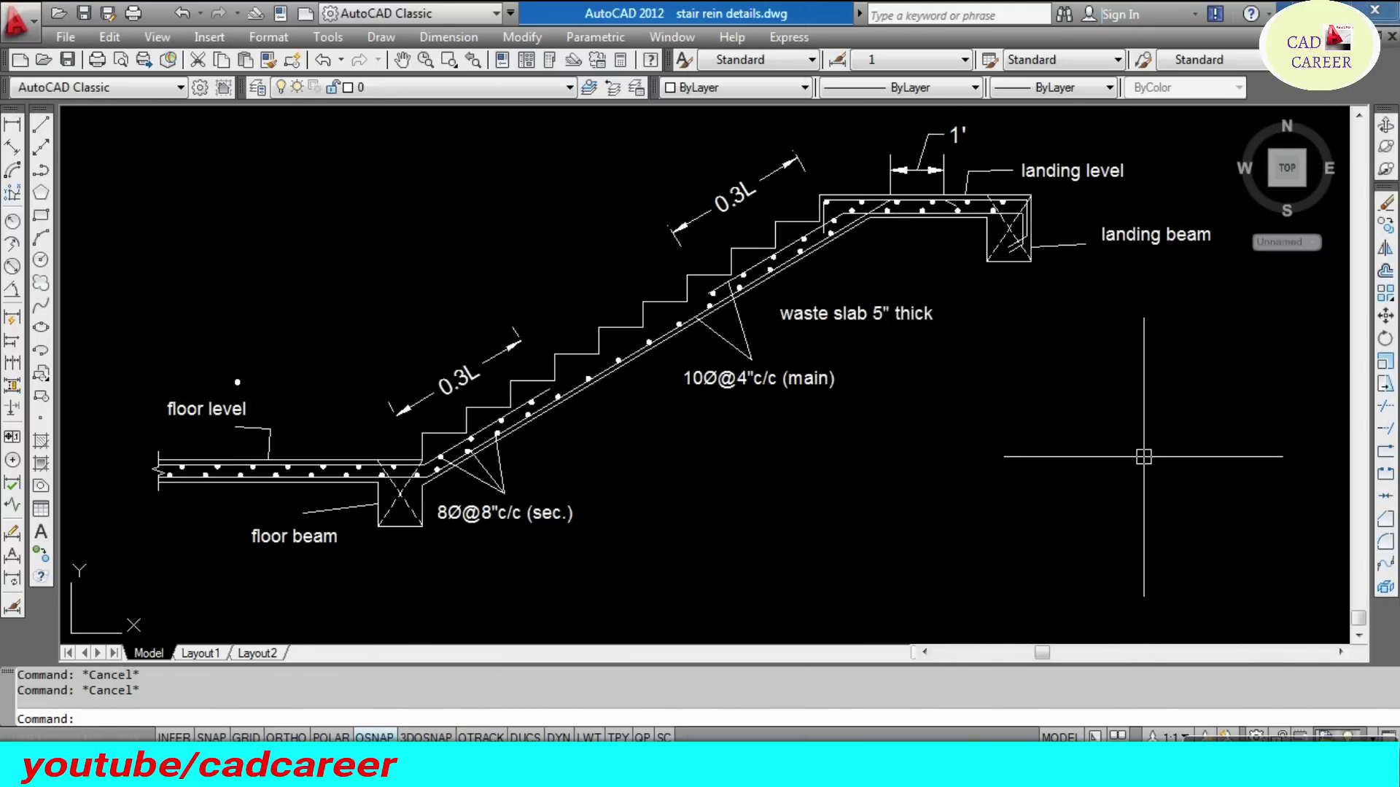